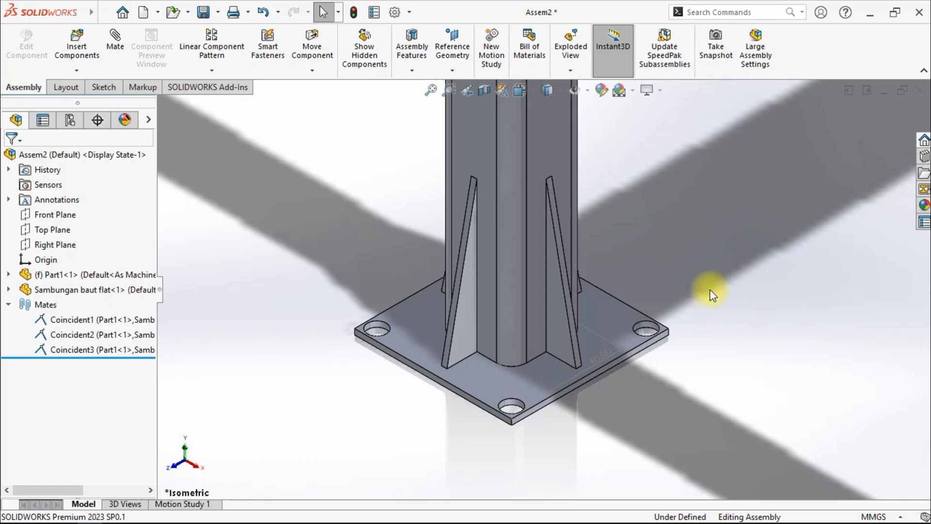
# - Inspect the base plate, ribs and square tube faces of the existing column connection
pyautogui.click(597, 325)
pyautogui.moveTo(597, 349)
pyautogui.mouseDown(button='middle')
pyautogui.moveTo(567, 322)
pyautogui.moveTo(613, 332)
pyautogui.moveTo(615, 344)
pyautogui.moveTo(580, 342)
pyautogui.mouseUp(button='middle')
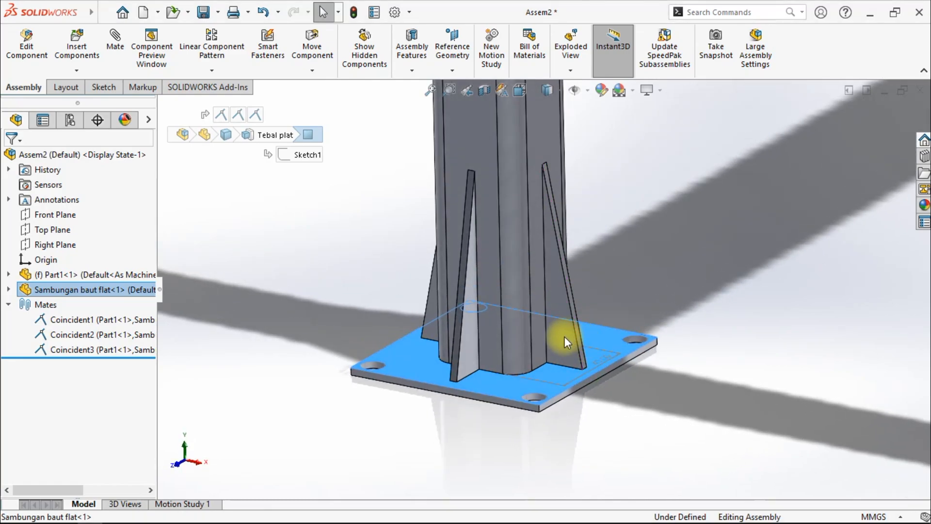
pyautogui.click(564, 337)
pyautogui.moveTo(597, 388); pyautogui.dragTo(650, 430, button='middle')
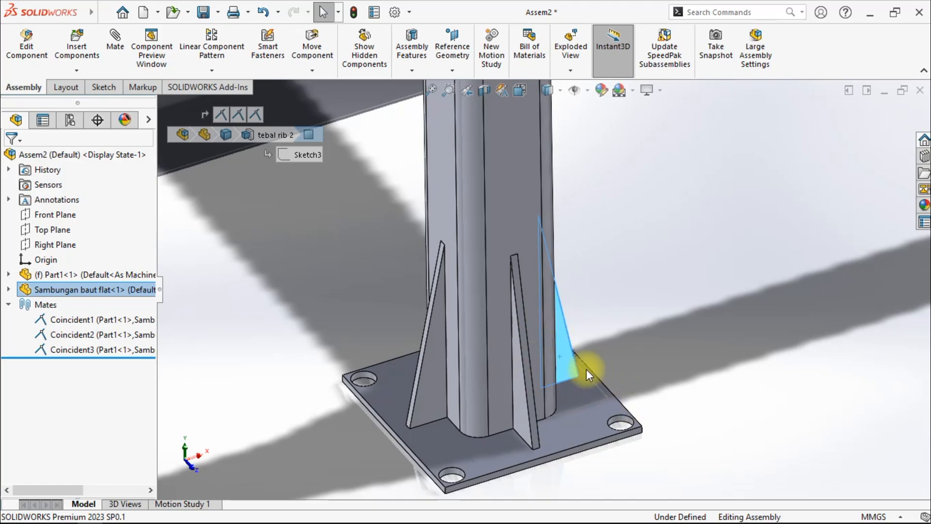
pyautogui.click(500, 279)
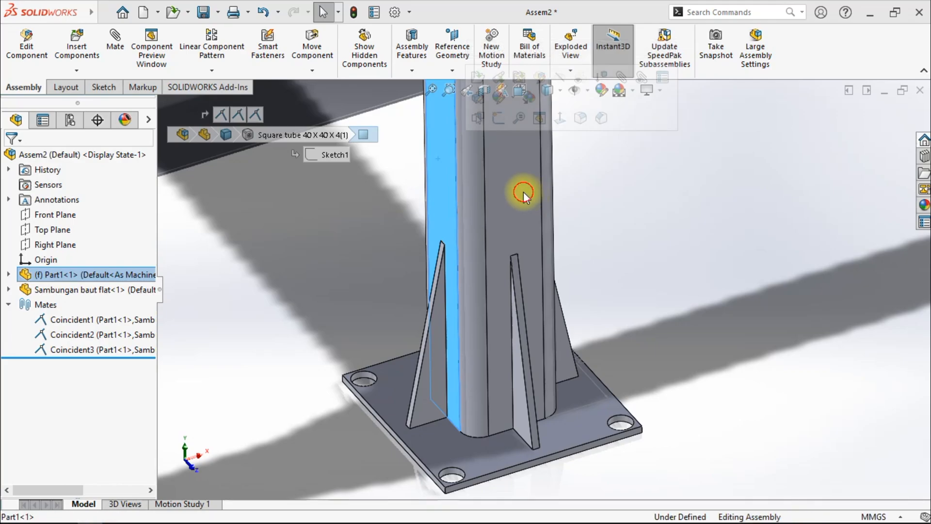
pyautogui.click(445, 167)
pyautogui.click(506, 202)
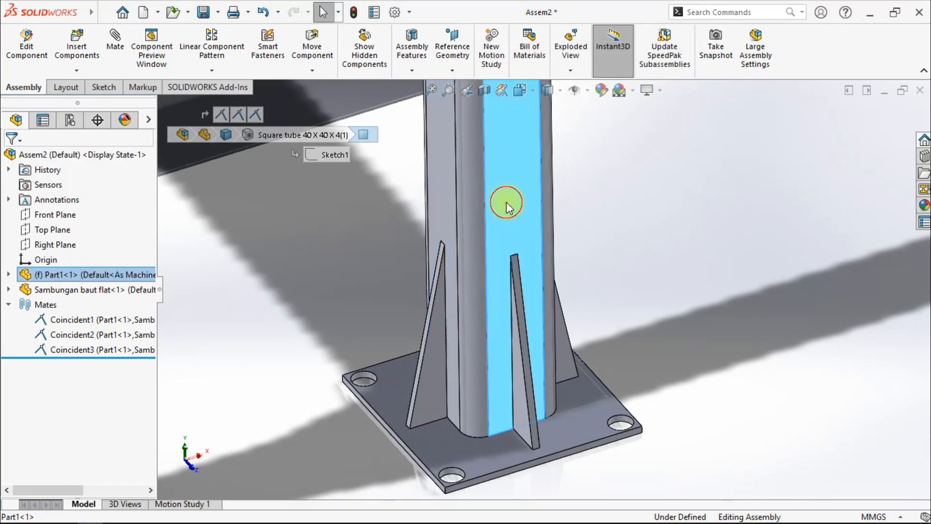
pyautogui.moveTo(505, 248); pyautogui.dragTo(555, 380, button='middle')
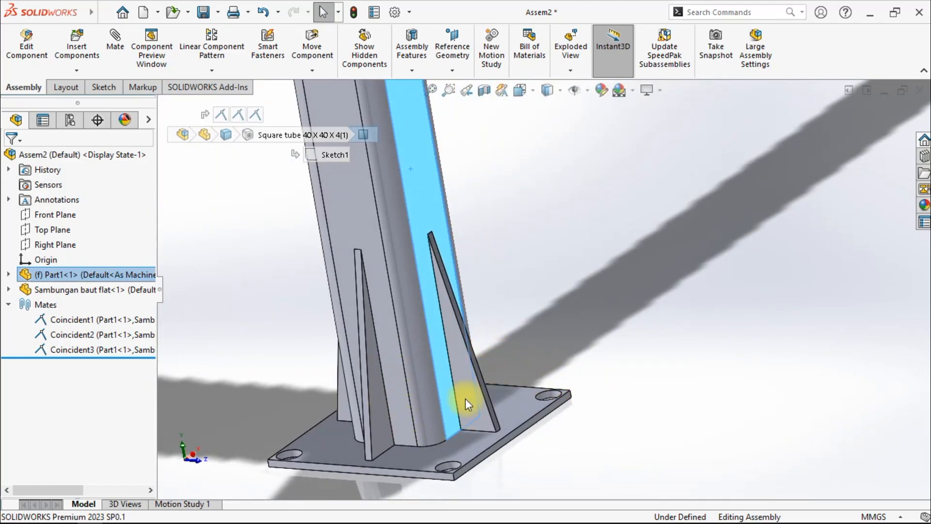
pyautogui.click(584, 349)
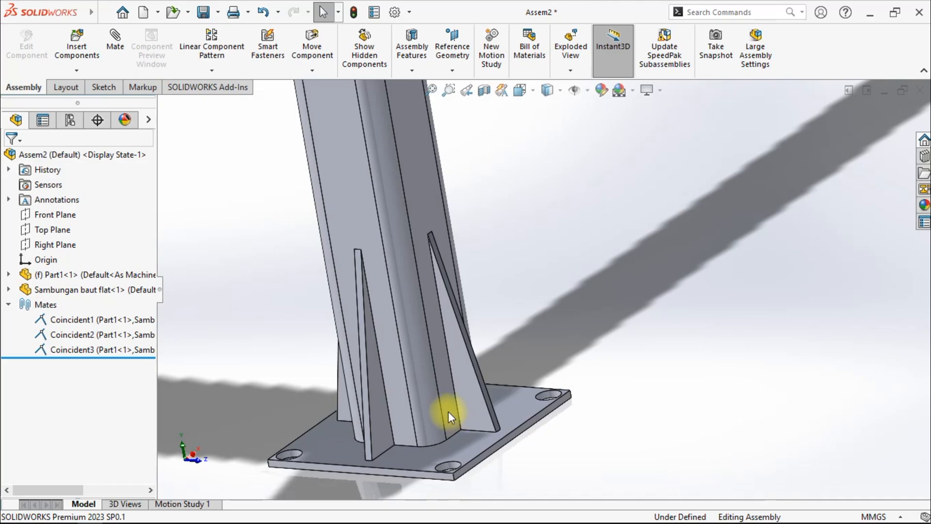
# - Add a reference dimension across the width of the square tube's bare lower end
pyautogui.click(360, 163)
pyautogui.scroll(10, 492, 244)
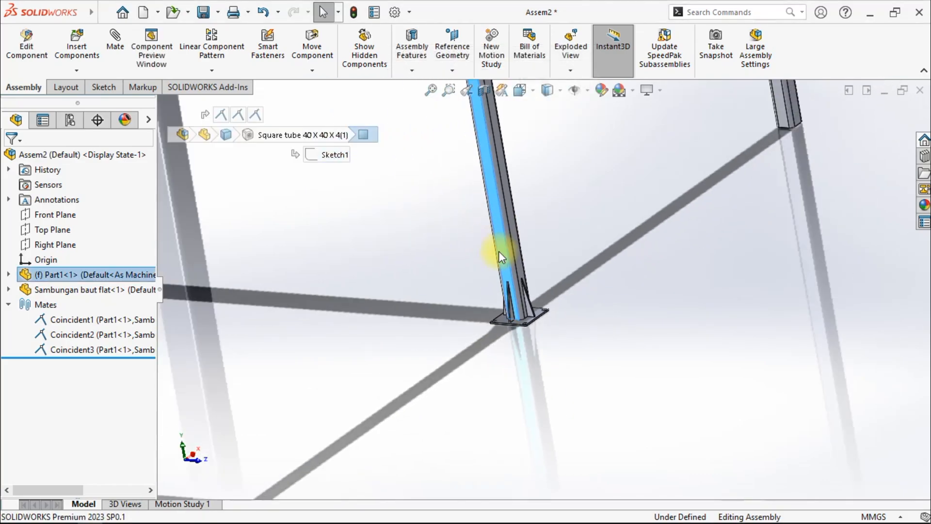
pyautogui.scroll(-3, 388, 262)
pyautogui.moveTo(298, 262); pyautogui.dragTo(379, 240, button='middle')
pyautogui.scroll(-4, 285, 278)
pyautogui.scroll(3, 284, 278)
pyautogui.scroll(-3, 412, 309)
pyautogui.scroll(-4, 485, 284)
pyautogui.click(499, 281)
pyautogui.moveTo(500, 281); pyautogui.dragTo(498, 237, button='middle')
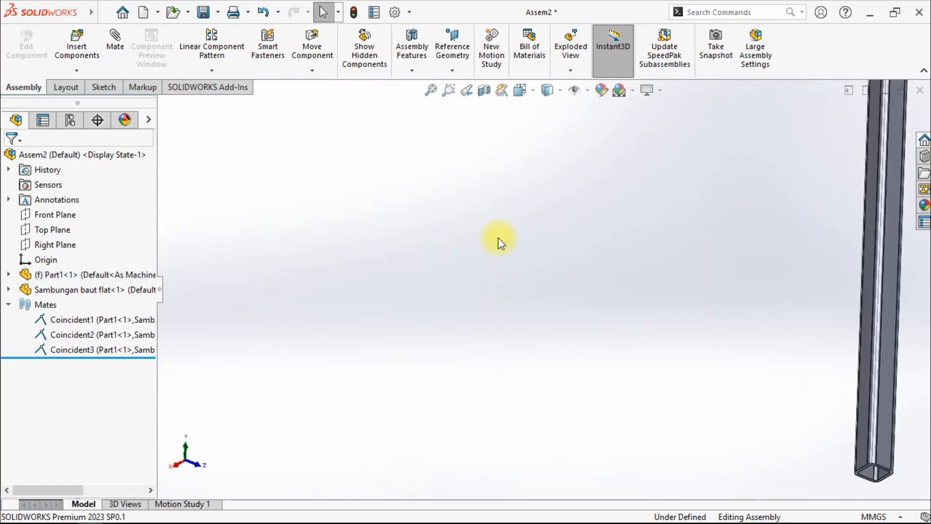
pyautogui.scroll(4, 499, 238)
pyautogui.scroll(-6, 380, 219)
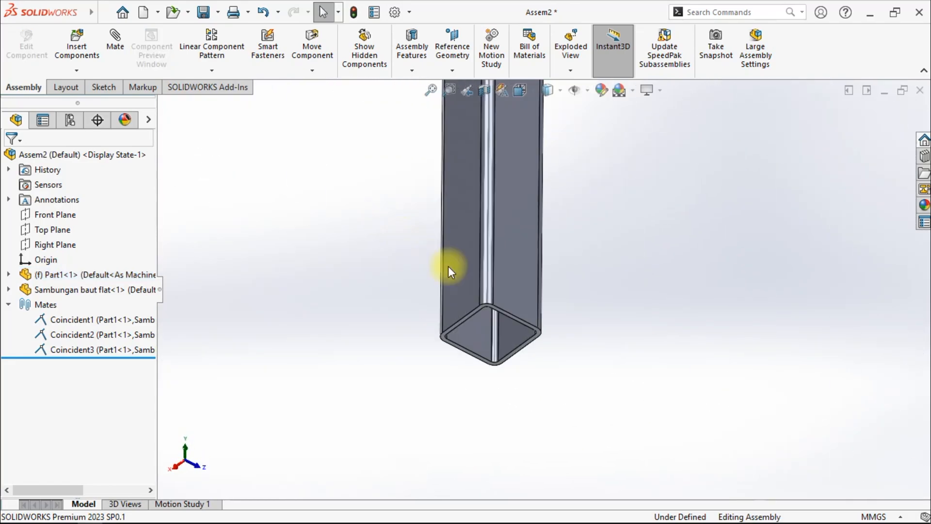
pyautogui.click(103, 87)
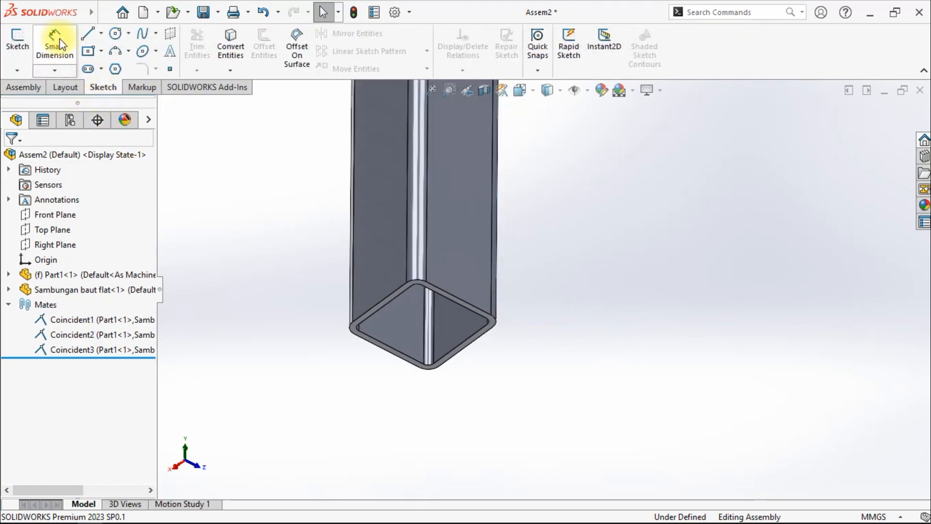
pyautogui.click(61, 49)
pyautogui.scroll(-2, 347, 282)
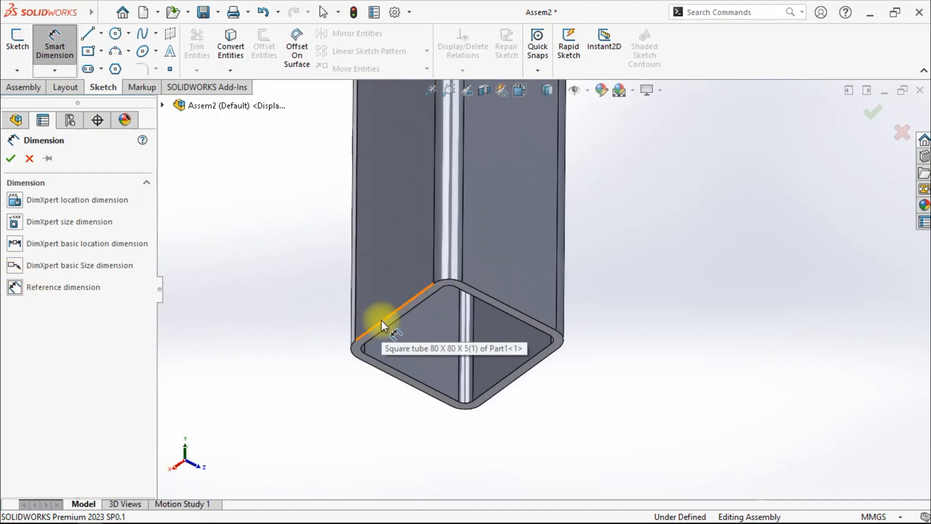
pyautogui.click(411, 299)
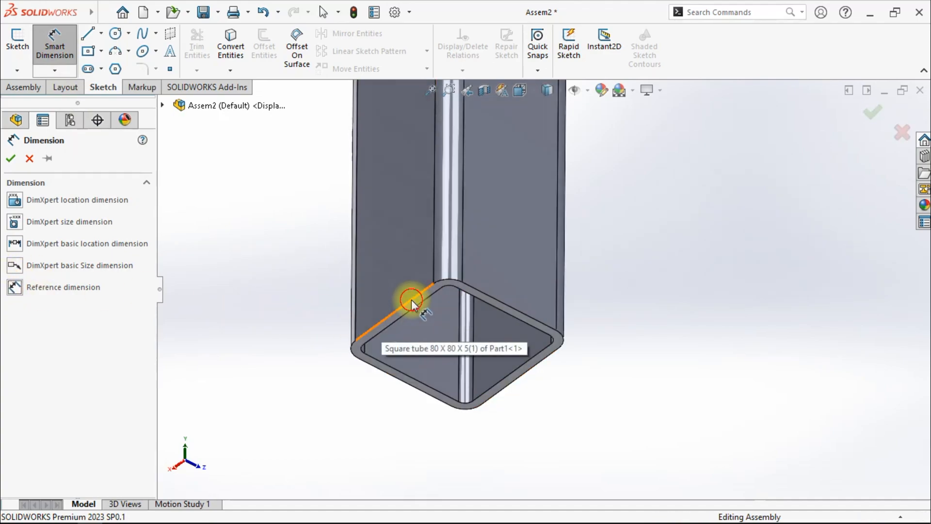
pyautogui.click(511, 382)
pyautogui.click(635, 297)
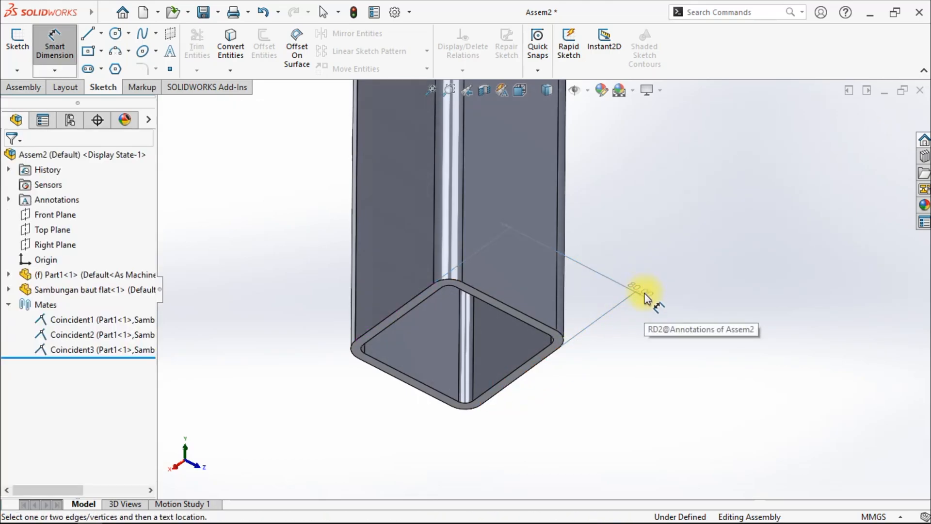
pyautogui.rightClick(661, 222)
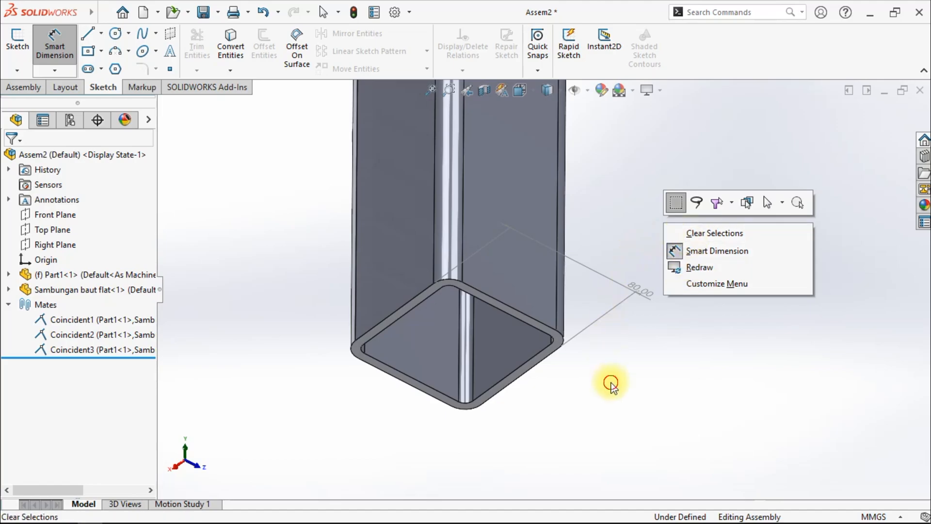
pyautogui.click(611, 383)
pyautogui.press('Escape')
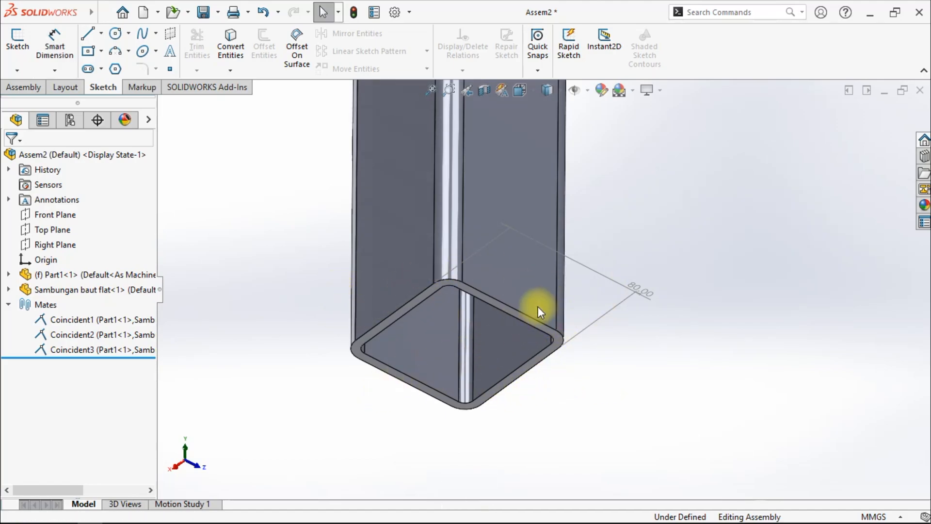
# - Insert another Sambungan baut flat component, rotate it and place it against the tube's bare end with a coincident mate
pyautogui.click(599, 393)
pyautogui.scroll(2, 423, 310)
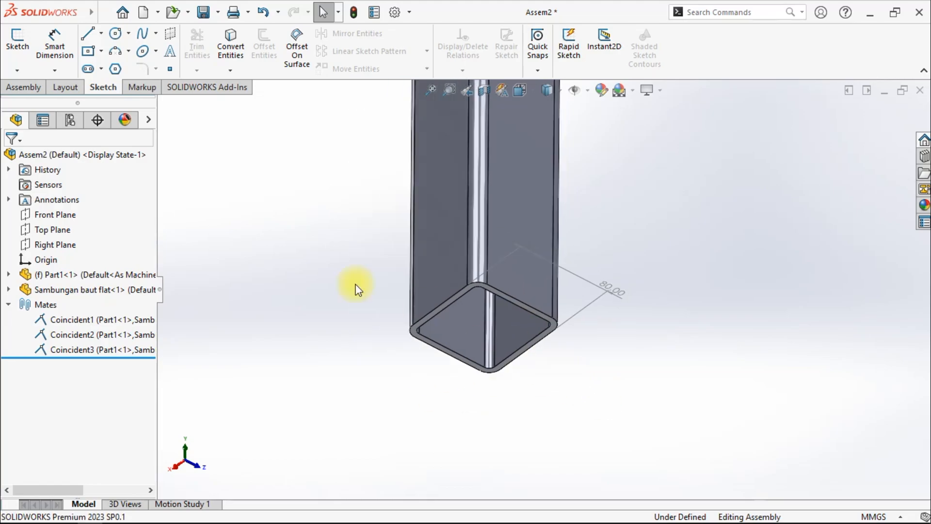
pyautogui.click(36, 90)
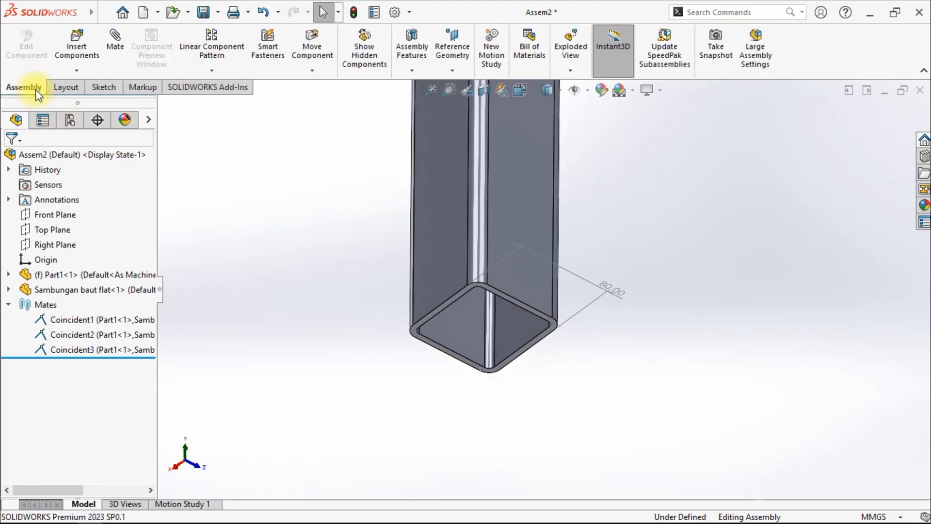
pyautogui.click(86, 42)
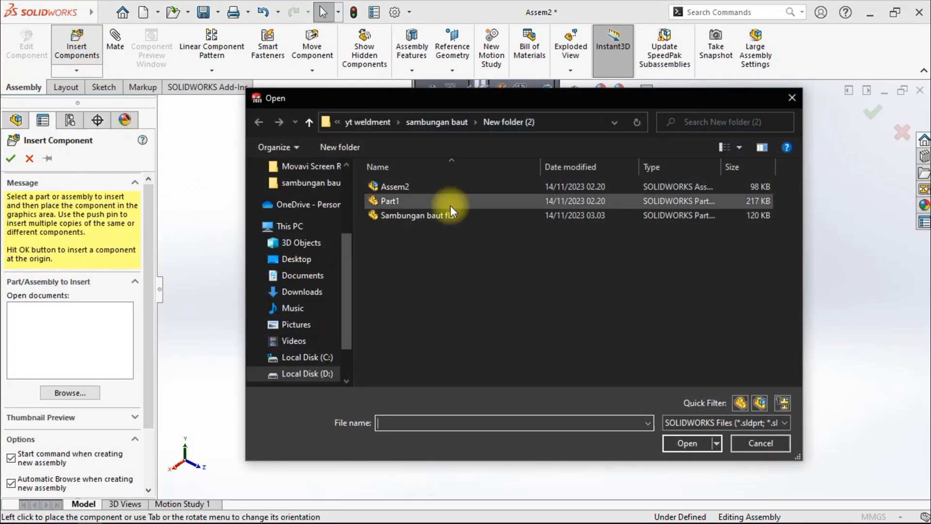
pyautogui.click(415, 219)
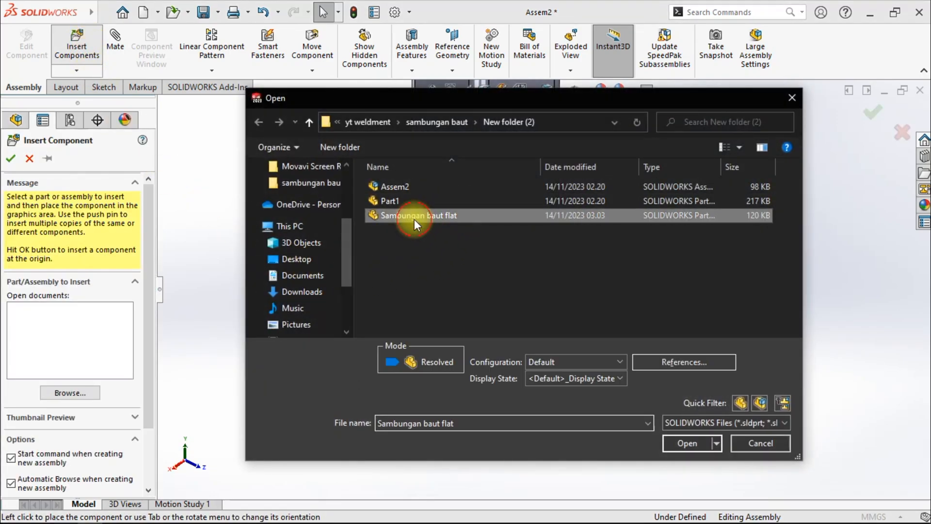
pyautogui.click(682, 443)
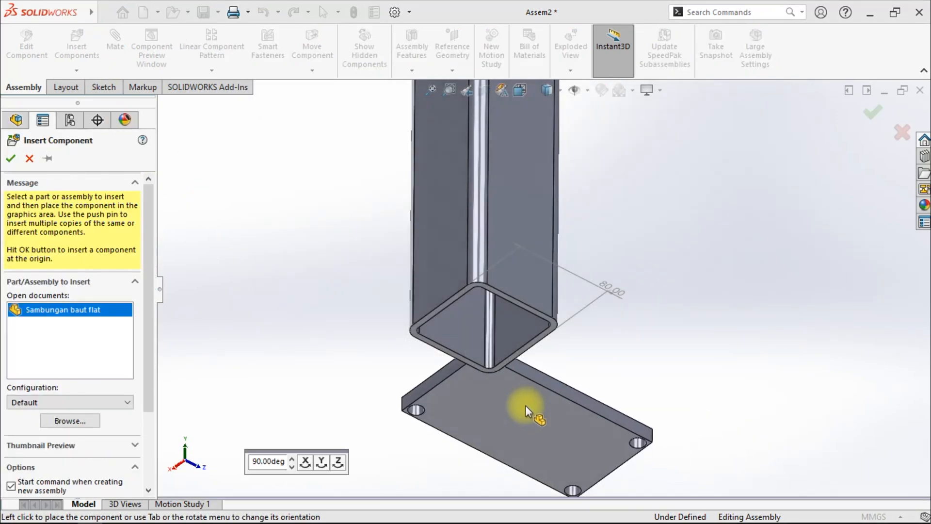
pyautogui.press('Tab')
pyautogui.press('Tab')
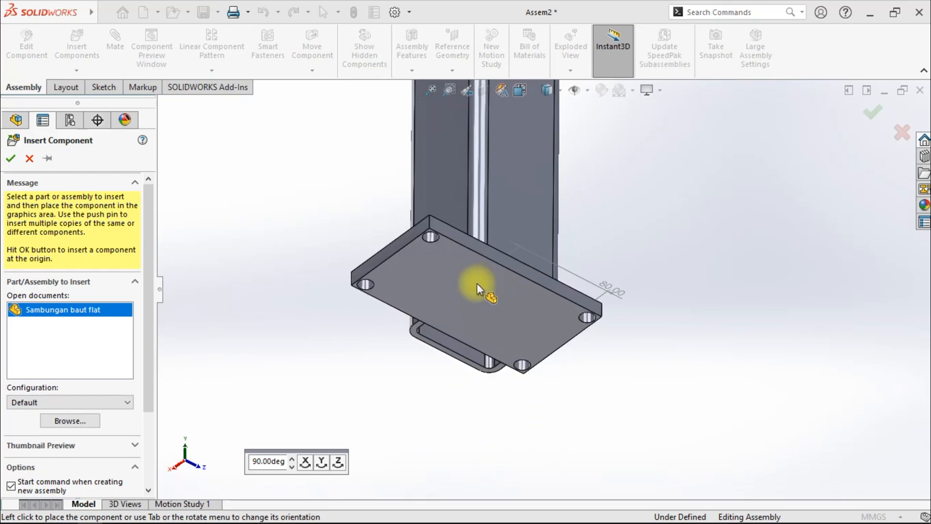
pyautogui.press('Tab')
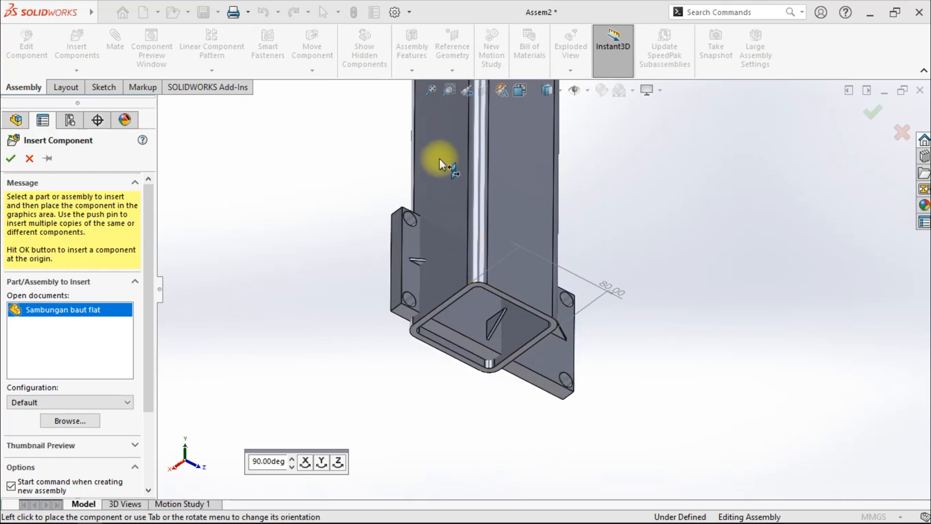
pyautogui.press('Tab')
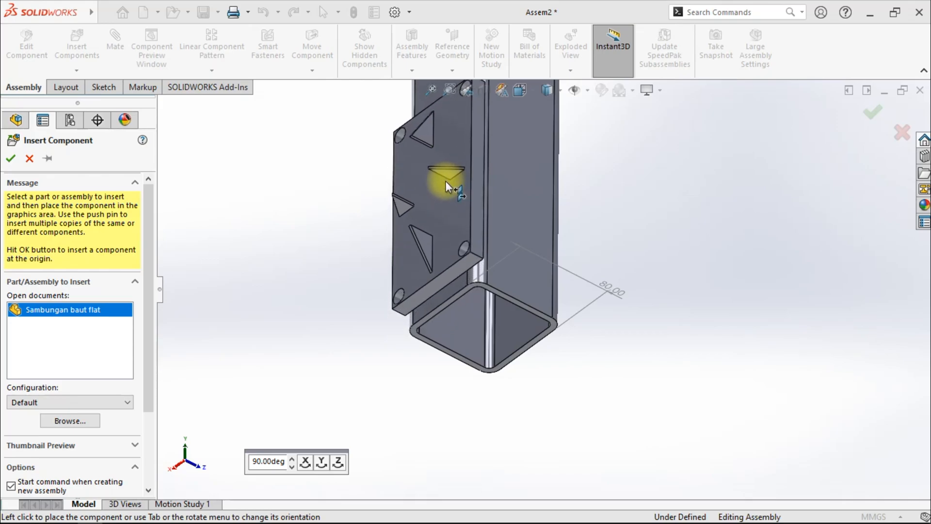
pyautogui.click(444, 254)
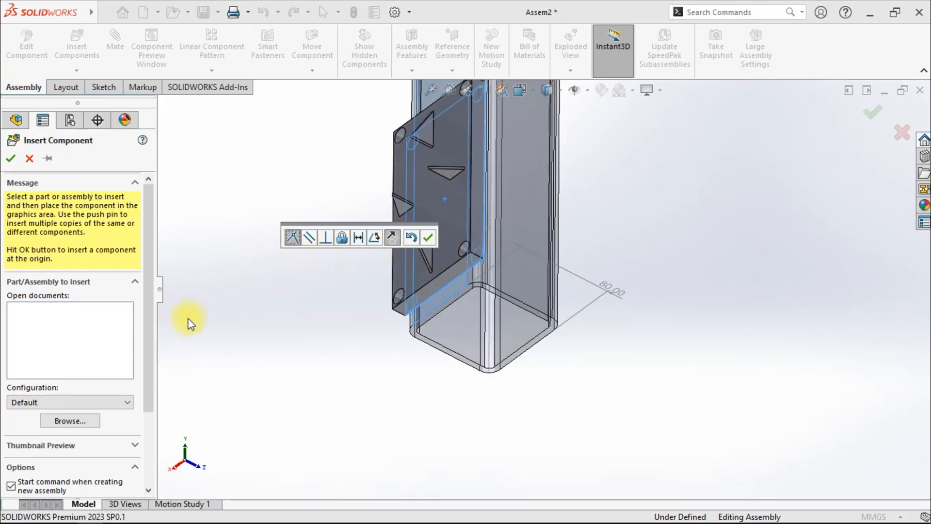
pyautogui.click(427, 237)
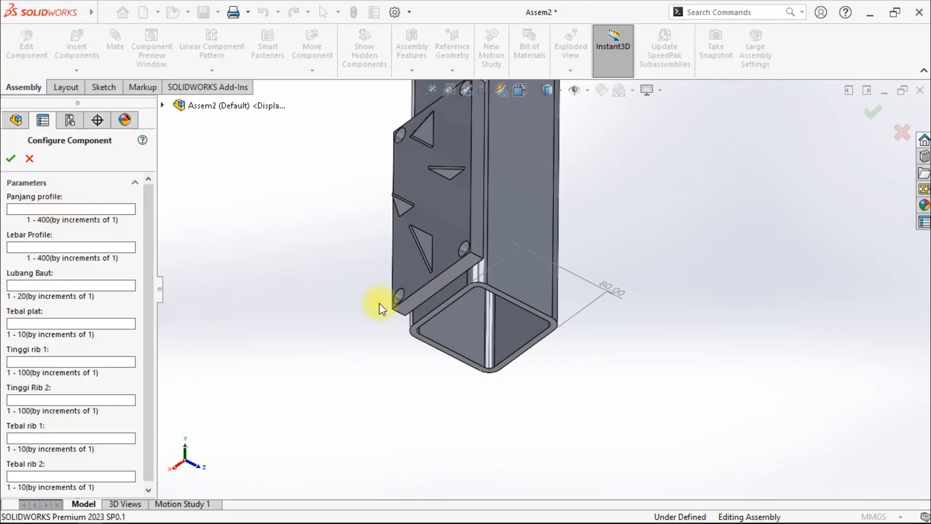
# - Set the component's Panjang profile and Lebar Profile to 80 and Lubang Baut to 14
pyautogui.write('8')
pyautogui.write('8')
pyautogui.write('14')
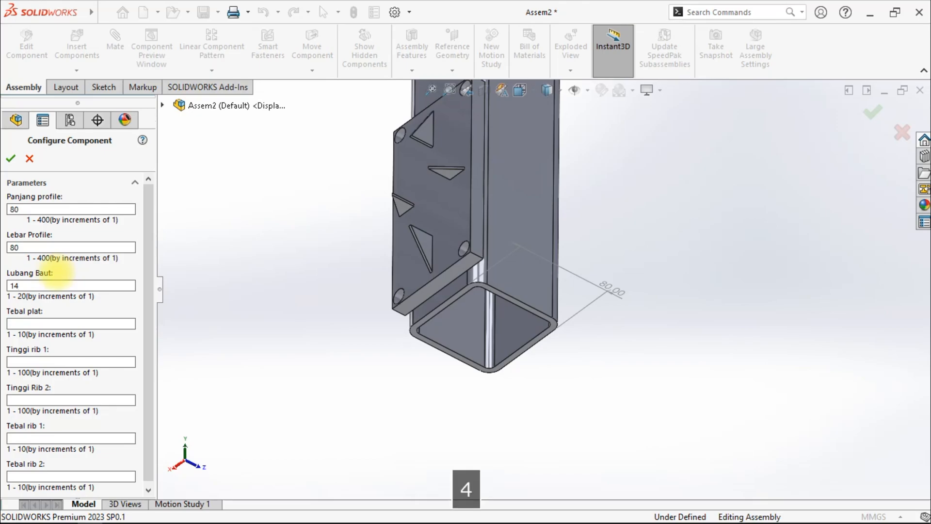
# - Set Tebal plat to 4, both rib heights to 50, both rib thicknesses to 4, and confirm the configuration
pyautogui.click(36, 323)
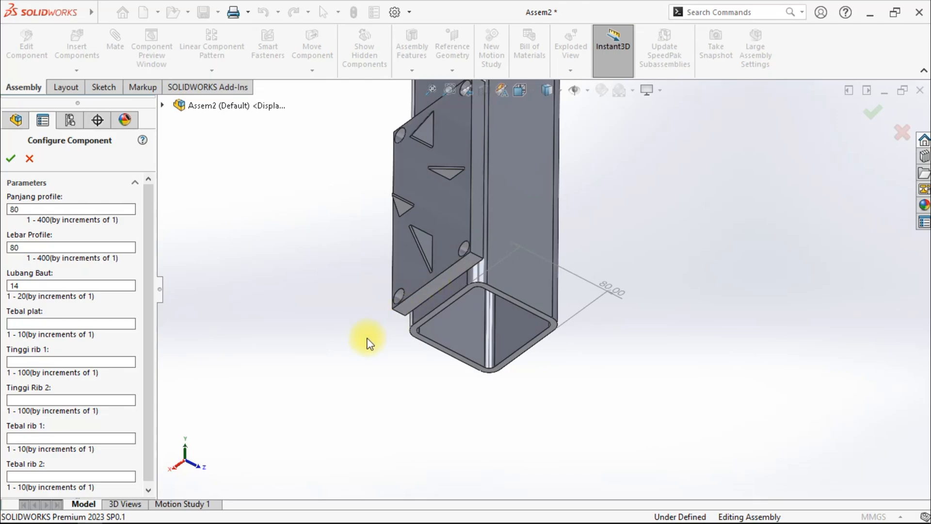
pyautogui.write('4')
pyautogui.click(80, 362)
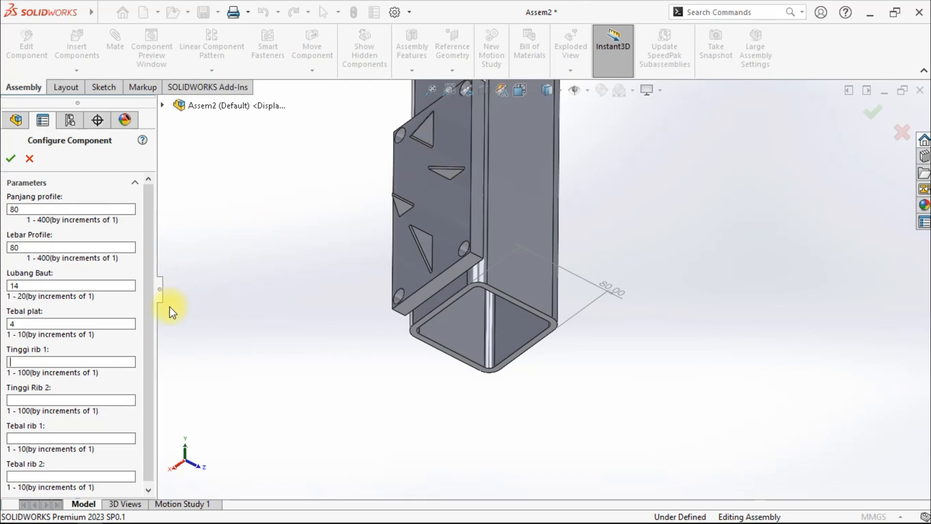
pyautogui.write('50')
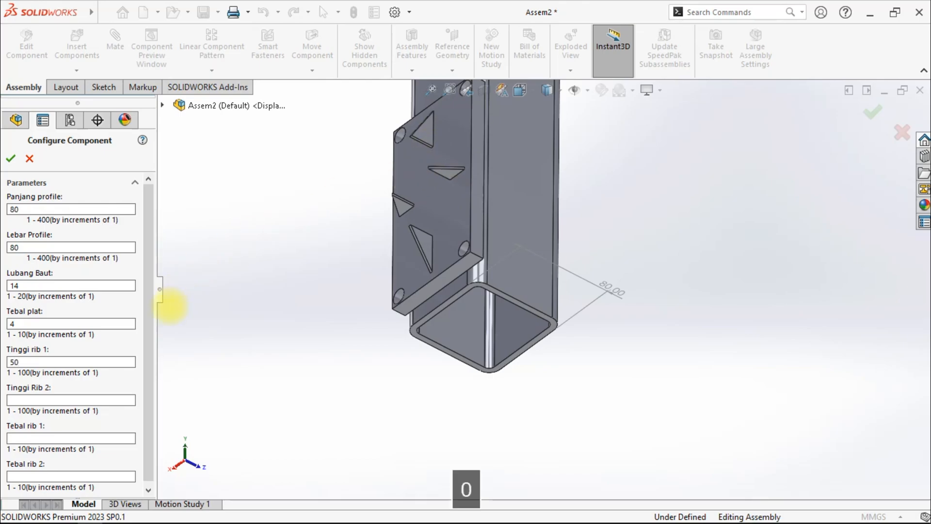
pyautogui.click(83, 398)
pyautogui.write('50')
pyautogui.click(45, 439)
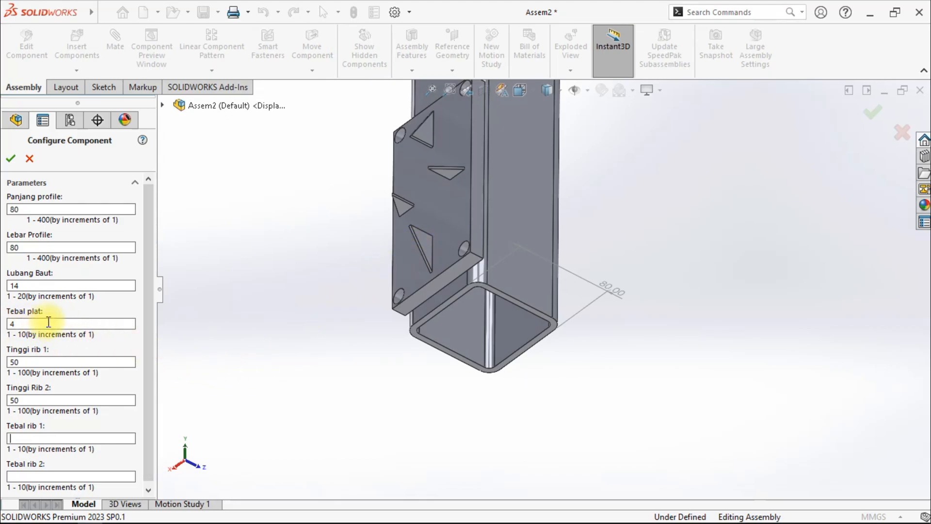
pyautogui.write('4')
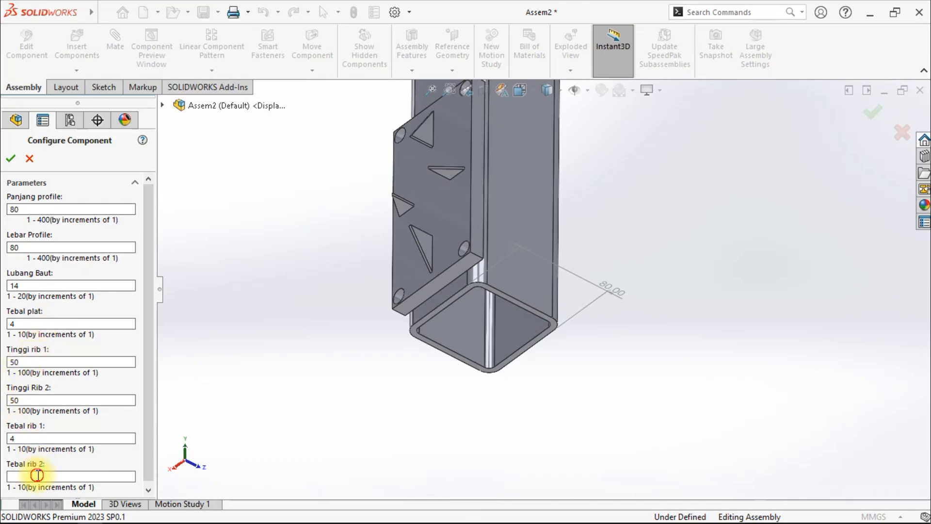
pyautogui.write('4')
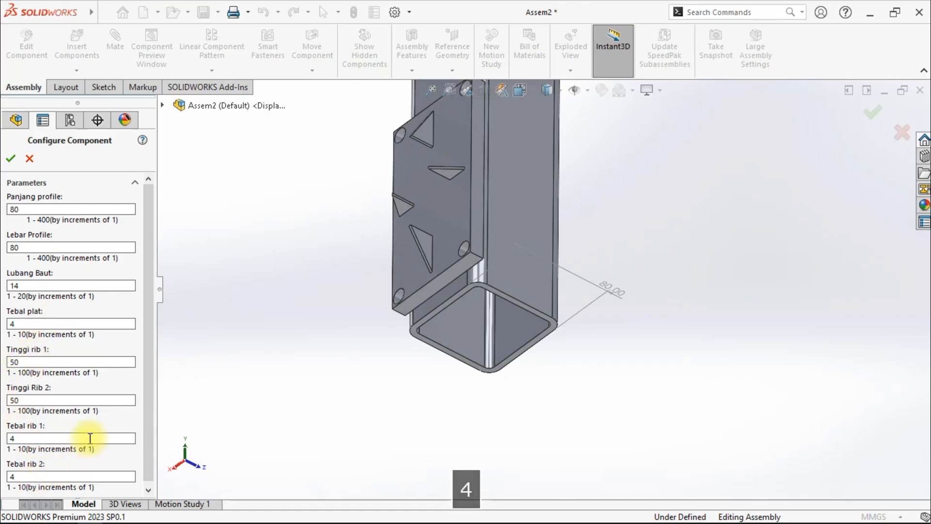
pyautogui.moveTo(147, 320); pyautogui.dragTo(150, 289)
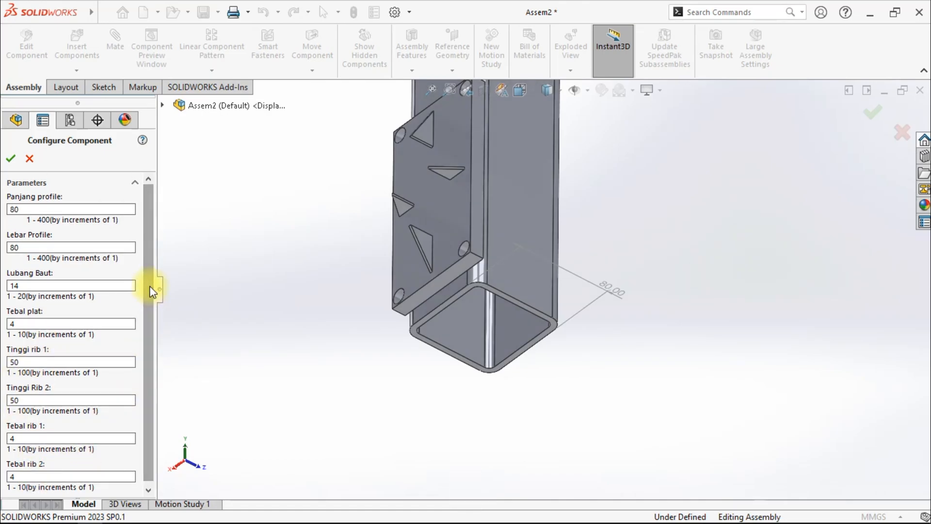
pyautogui.click(11, 158)
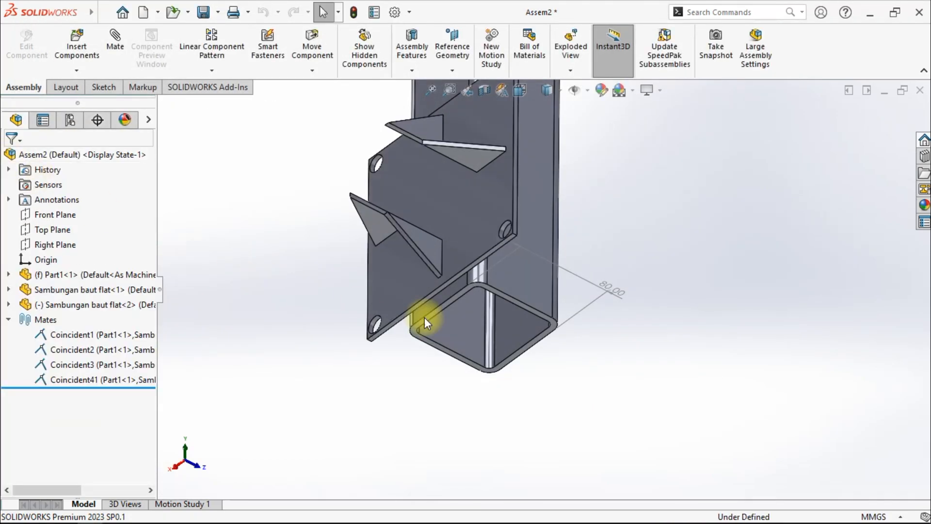
# - Delete the coincident mate between the tube and the newly inserted base-plate component
pyautogui.moveTo(504, 293); pyautogui.dragTo(495, 349, button='middle')
pyautogui.click(86, 381)
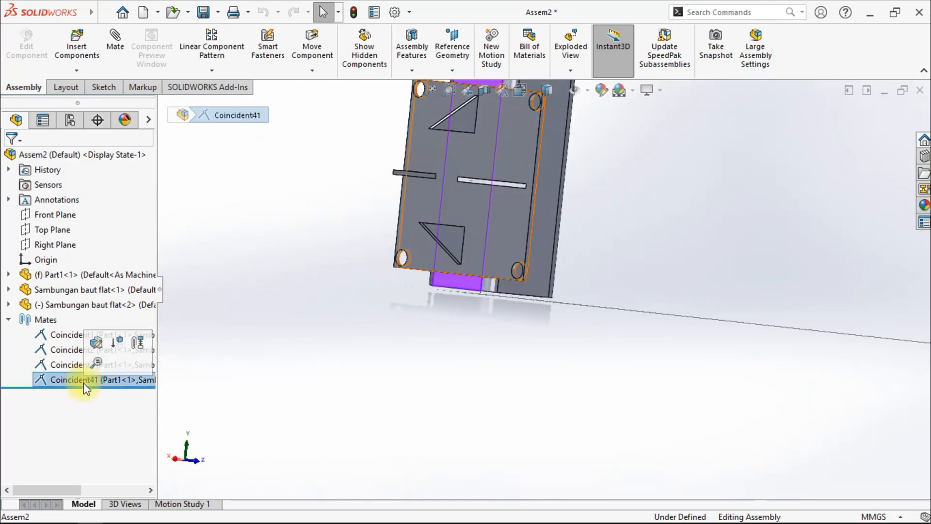
pyautogui.press('Delete')
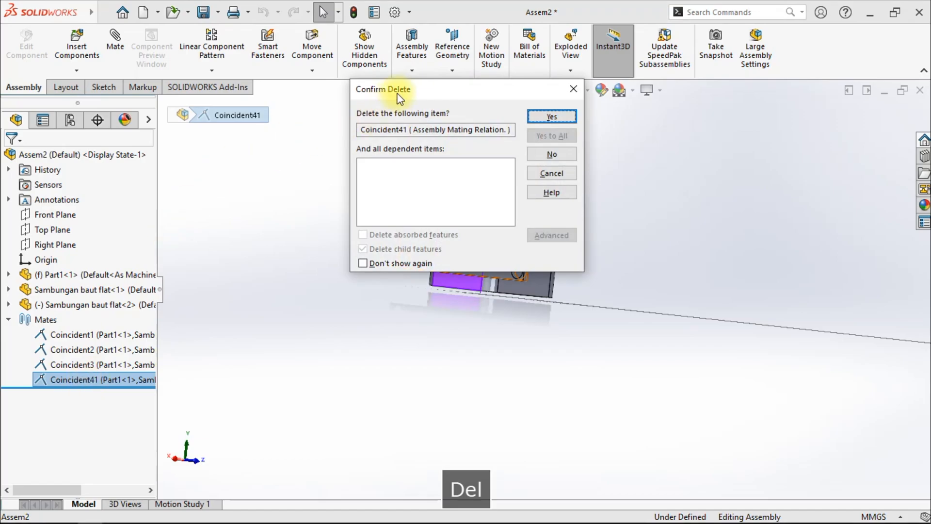
pyautogui.click(537, 116)
# - Mate the base plate's top face coincident with the tube's lower end face
pyautogui.click(109, 43)
pyautogui.click(454, 204)
pyautogui.moveTo(505, 285); pyautogui.dragTo(512, 189, button='middle')
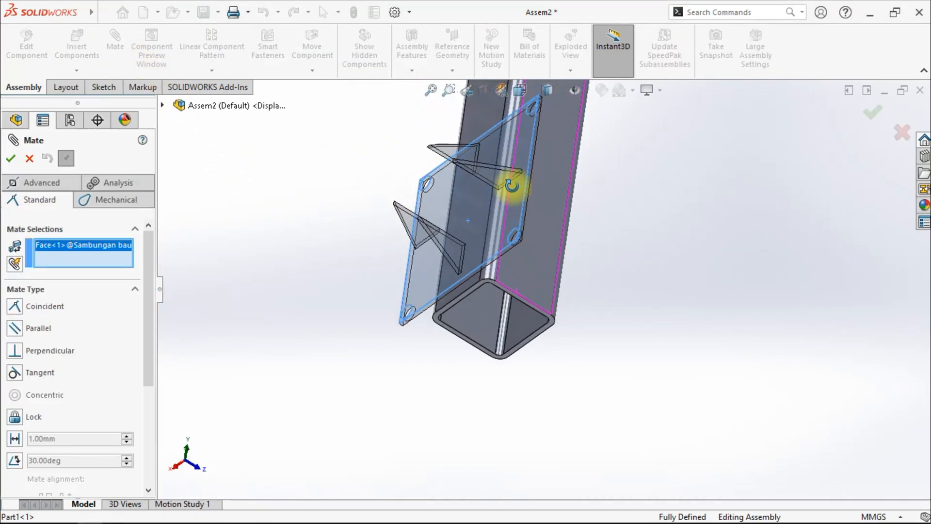
pyautogui.scroll(-5, 510, 297)
pyautogui.click(580, 321)
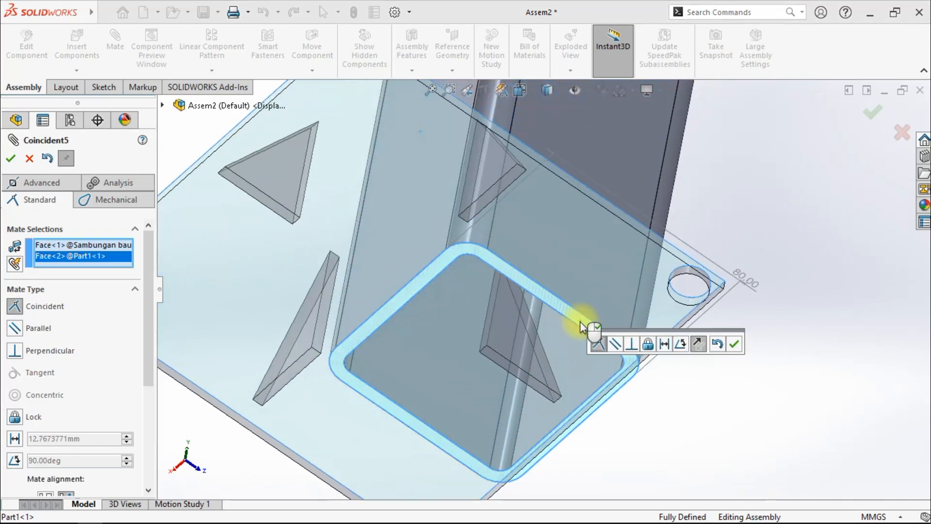
pyautogui.click(734, 344)
# - Add a coincident mate between one rib face of the plate and the adjacent side face of the tube
pyautogui.moveTo(721, 364); pyautogui.dragTo(679, 335, button='middle')
pyautogui.scroll(-3, 674, 334)
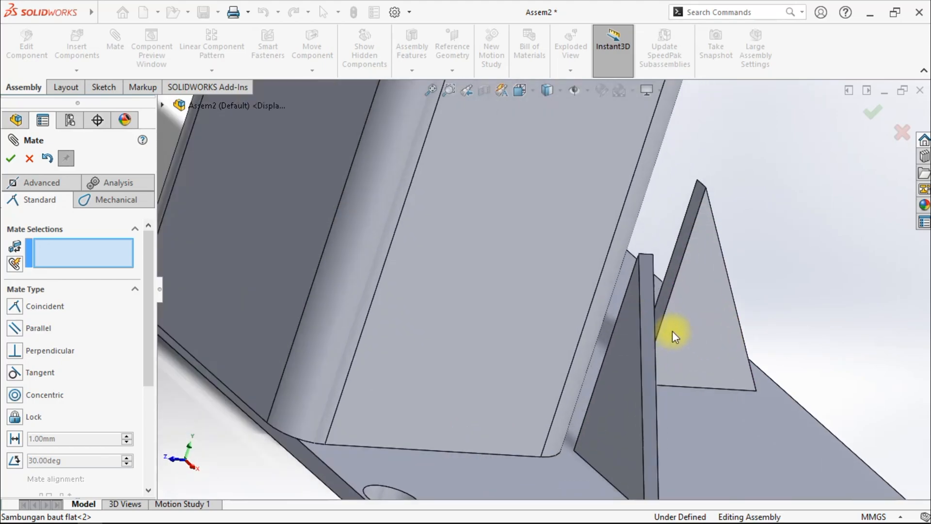
pyautogui.scroll(2, 669, 300)
pyautogui.click(667, 293)
pyautogui.moveTo(668, 301); pyautogui.dragTo(577, 313, button='middle')
pyautogui.scroll(2, 577, 313)
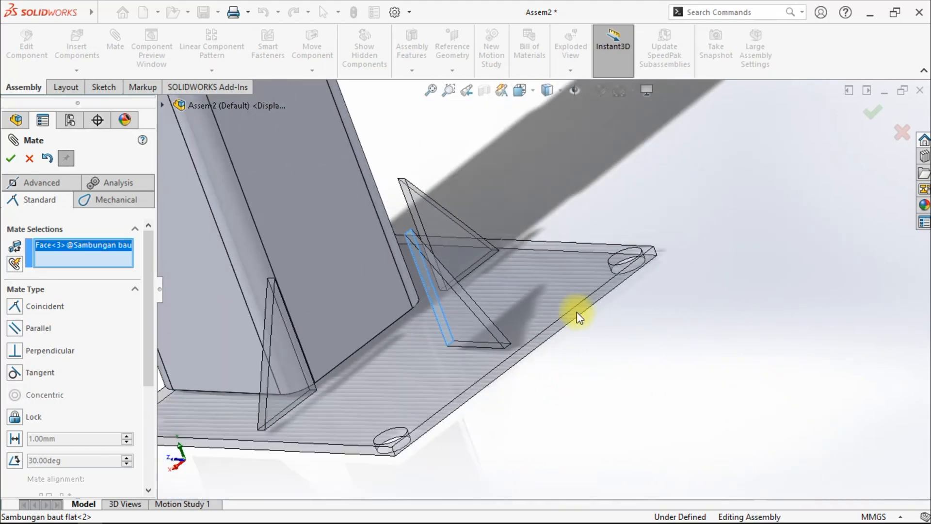
pyautogui.click(382, 267)
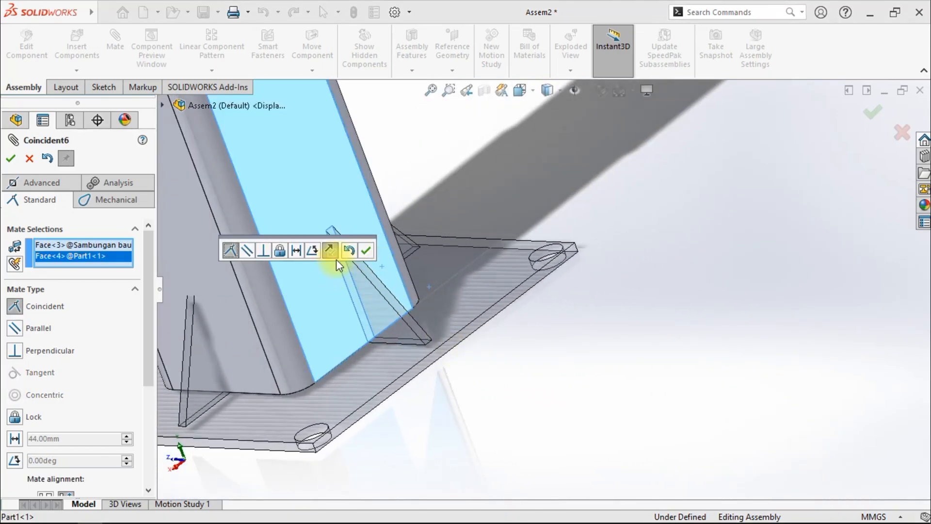
pyautogui.click(367, 250)
# - Mate the other rib face coincident with the neighbouring tube side face to fully define the plate
pyautogui.click(237, 322)
pyautogui.moveTo(237, 322); pyautogui.dragTo(217, 358, button='middle')
pyautogui.scroll(-5, 357, 320)
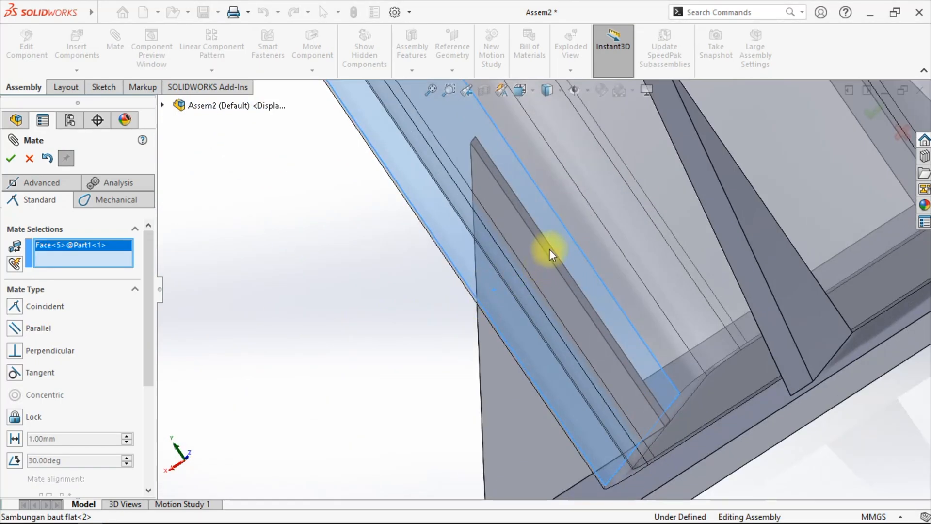
pyautogui.click(549, 249)
pyautogui.click(703, 233)
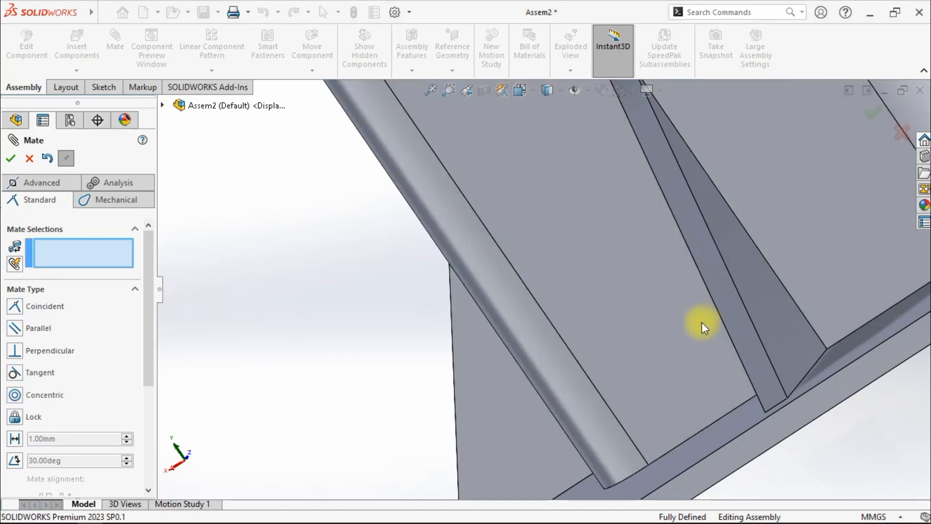
# - Close the Mate command and view the whole frame in isometric orientation
pyautogui.scroll(8, 702, 322)
pyautogui.moveTo(714, 358); pyautogui.dragTo(550, 376, button='middle')
pyautogui.scroll(-4, 507, 313)
pyautogui.moveTo(508, 315)
pyautogui.mouseDown(button='middle')
pyautogui.moveTo(507, 349)
pyautogui.moveTo(526, 289)
pyautogui.moveTo(505, 300)
pyautogui.moveTo(491, 354)
pyautogui.moveTo(504, 299)
pyautogui.mouseUp(button='middle')
pyautogui.click(520, 94)
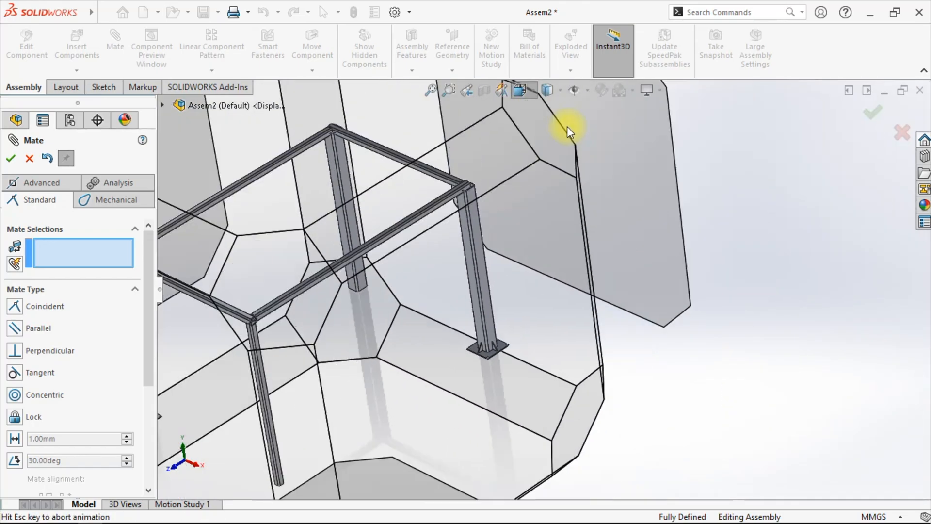
pyautogui.click(591, 132)
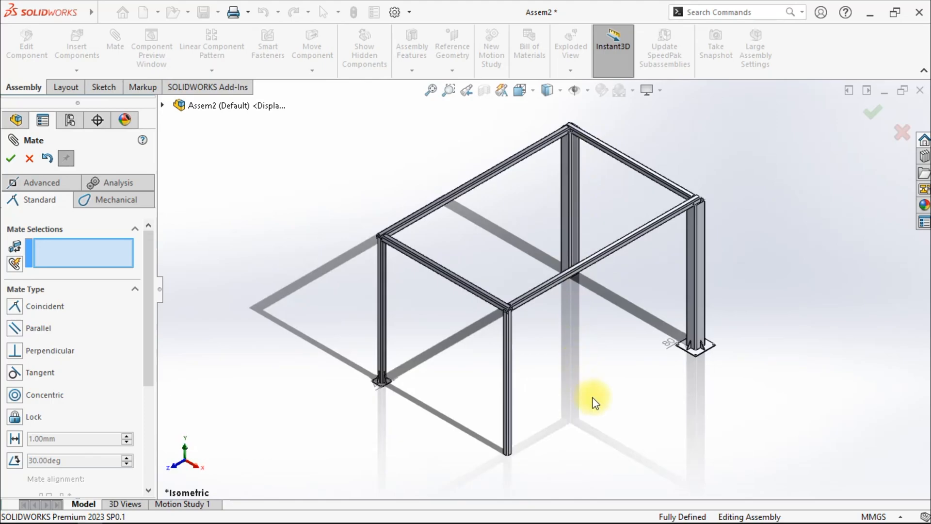
pyautogui.press('Return')
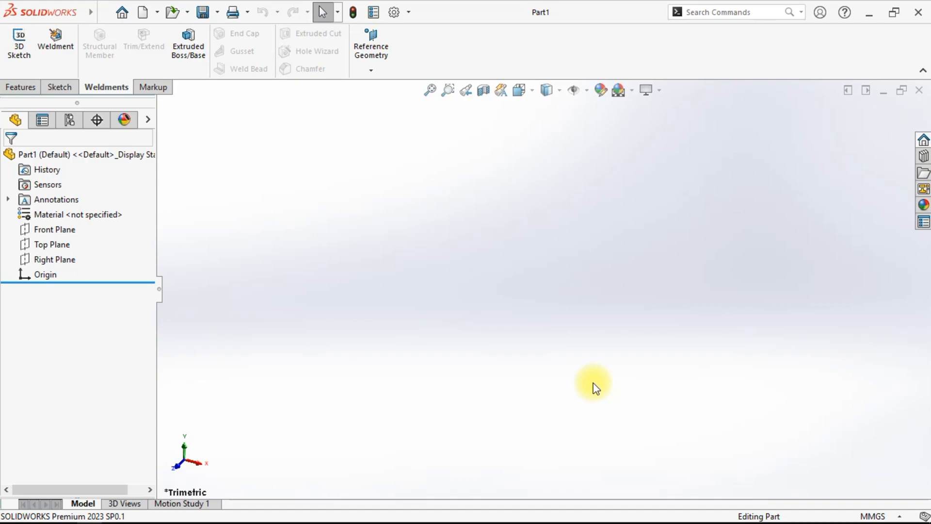
# - Start a sketch on the Top Plane of the new part and draw a center rectangle at the origin
pyautogui.click(38, 242)
pyautogui.rightClick(38, 243)
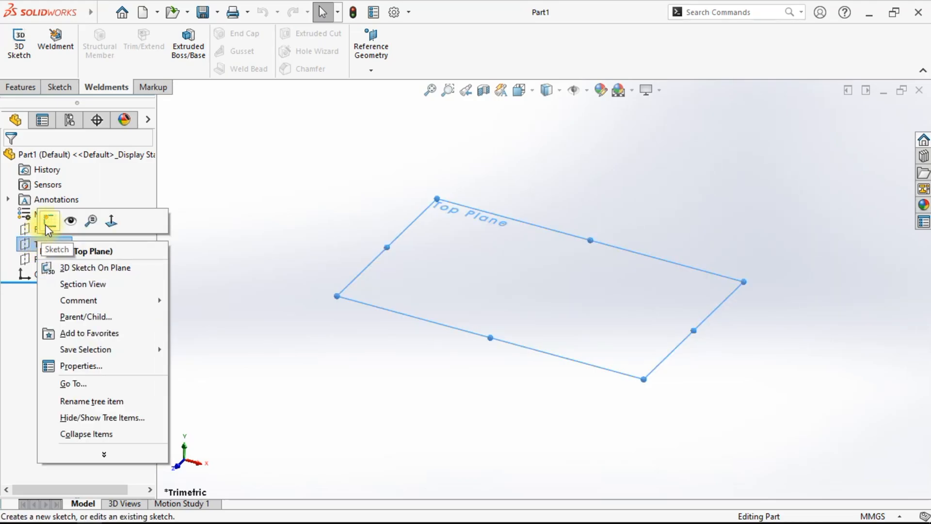
pyautogui.click(46, 222)
pyautogui.click(280, 348)
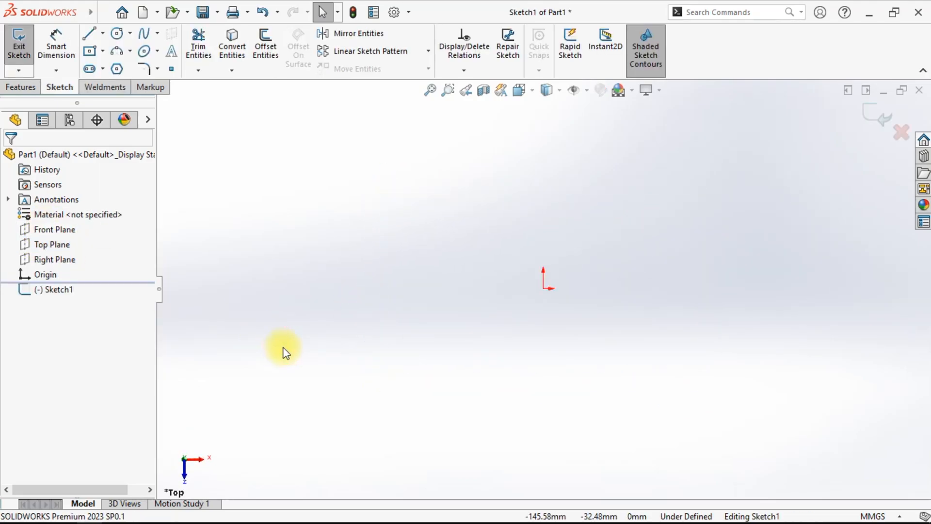
pyautogui.scroll(-1, 643, 335)
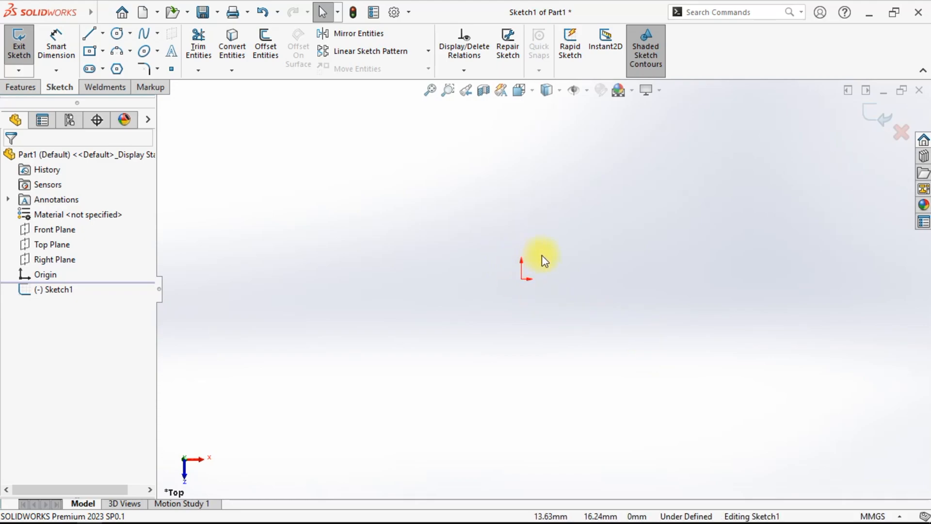
pyautogui.click(90, 51)
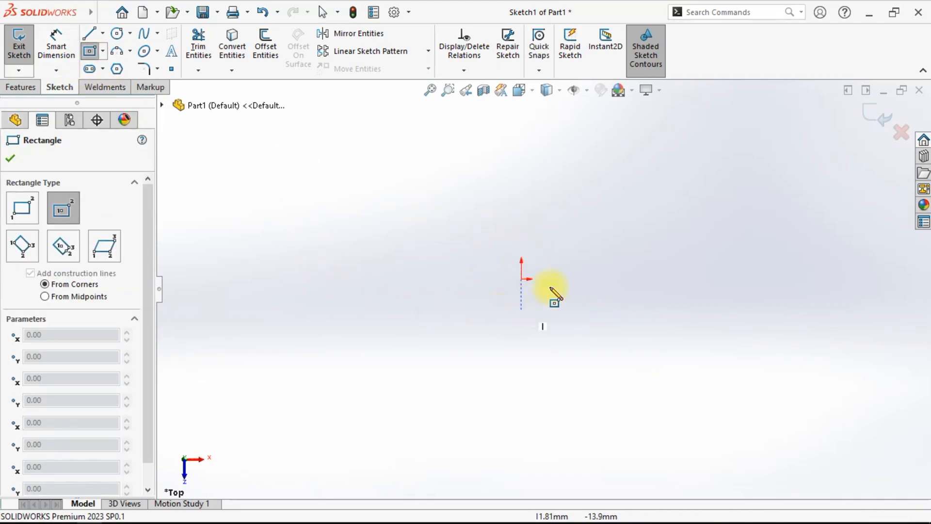
pyautogui.moveTo(522, 279); pyautogui.dragTo(621, 389)
# - Convert the whole rectangle to construction geometry and reshape it taller and narrower by moving a corner
pyautogui.rightClick(698, 297)
pyautogui.click(707, 307)
pyautogui.moveTo(364, 119)
pyautogui.mouseDown()
pyautogui.moveTo(459, 345)
pyautogui.moveTo(705, 419)
pyautogui.mouseUp()
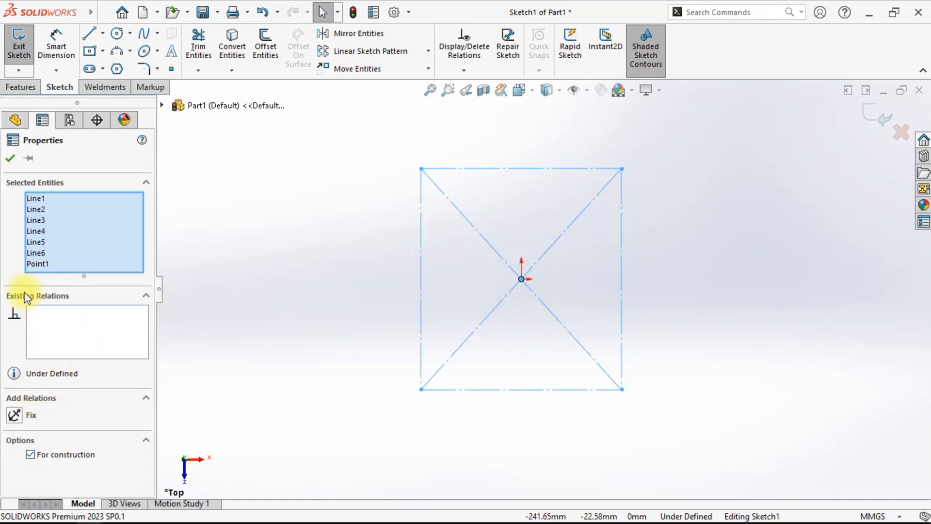
pyautogui.click(10, 160)
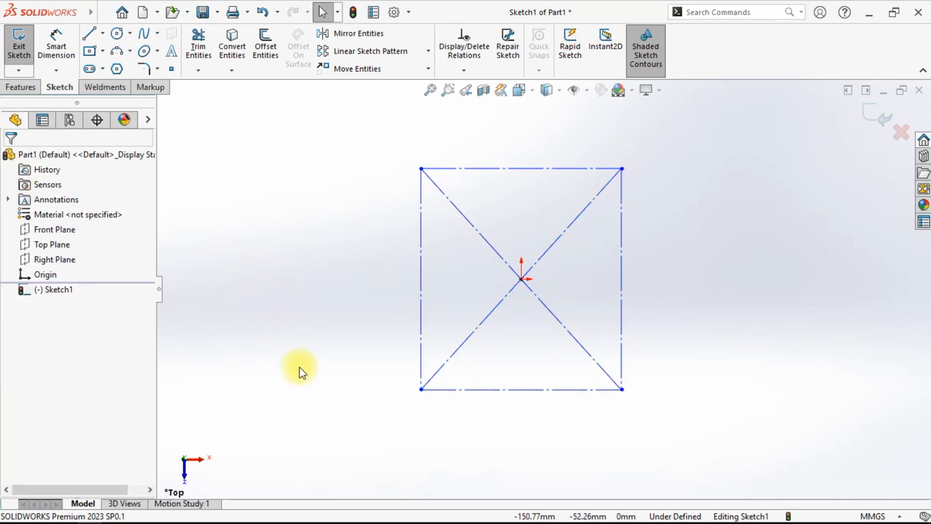
pyautogui.moveTo(421, 388); pyautogui.dragTo(455, 408)
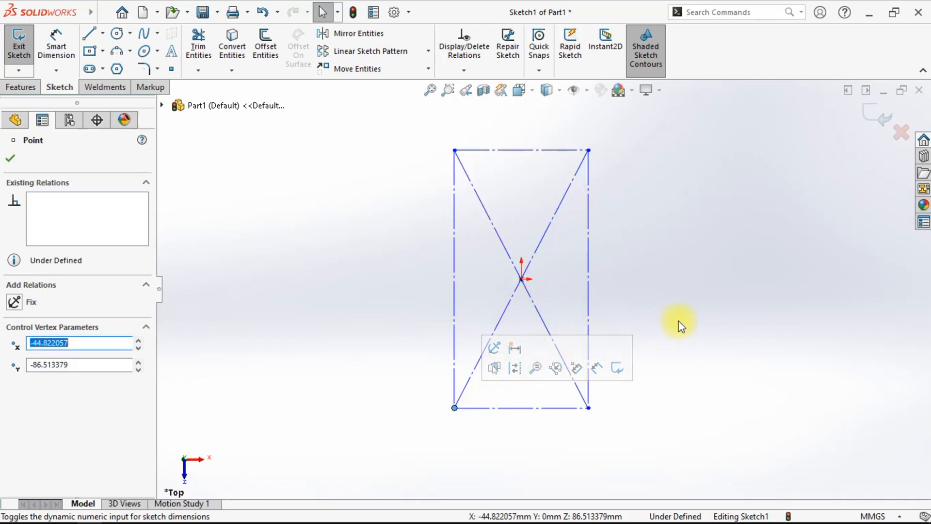
pyautogui.click(679, 325)
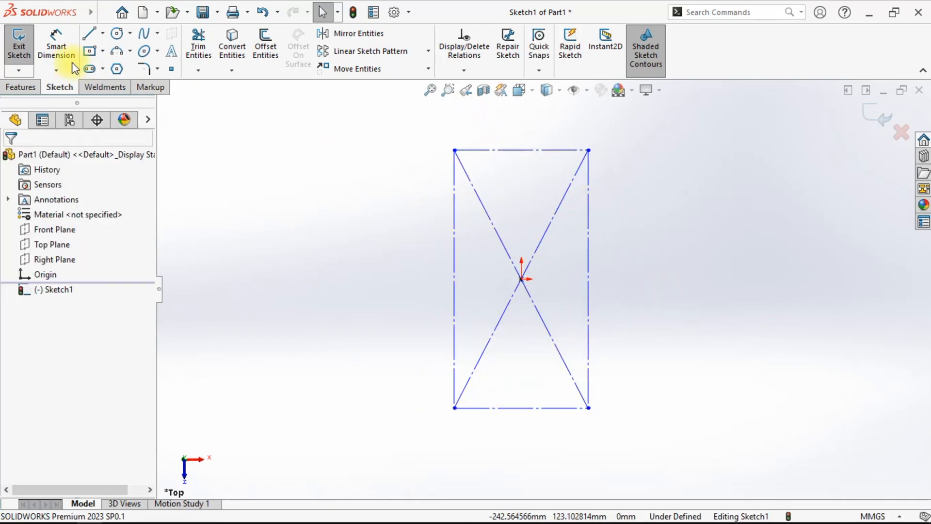
# - Dimension the rectangle's vertical side and name the dimension Profile panjang
pyautogui.click(56, 46)
pyautogui.click(588, 280)
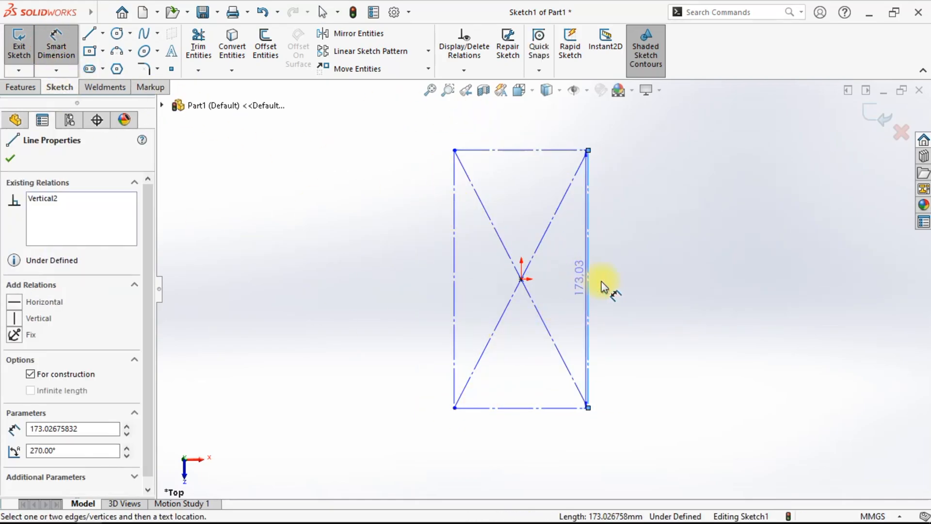
pyautogui.click(686, 289)
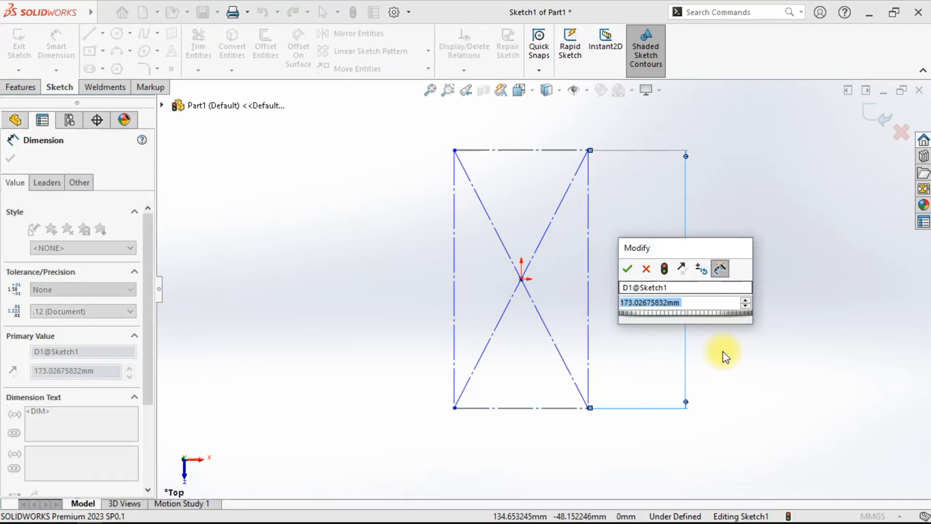
pyautogui.click(674, 288)
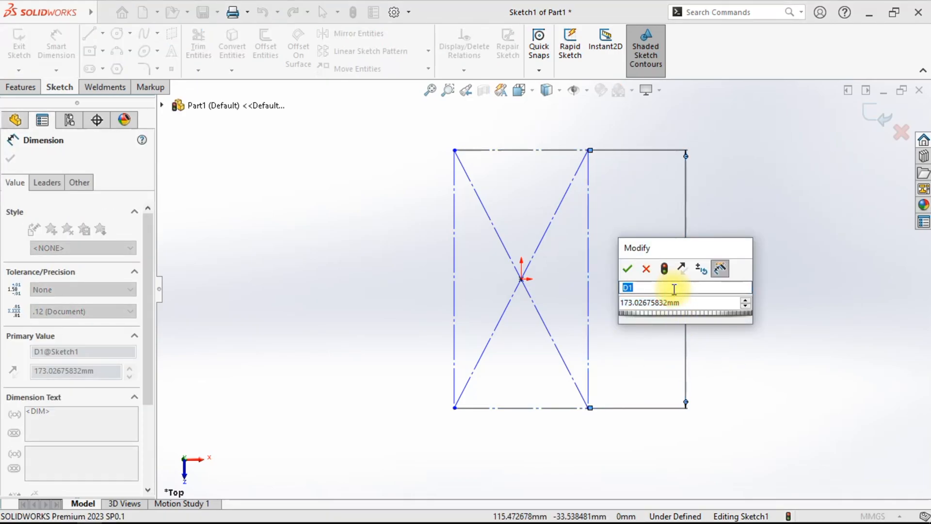
pyautogui.write('P')
pyautogui.press('capslock')
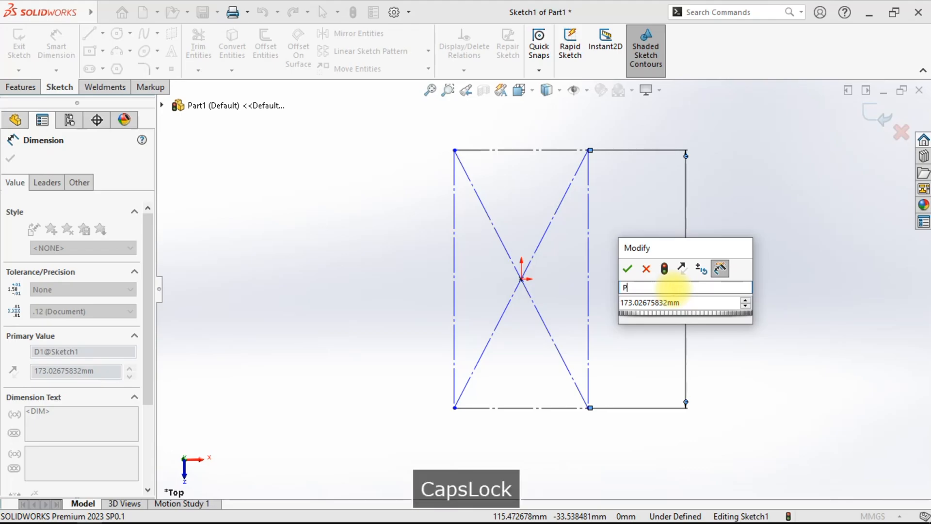
pyautogui.write('rog')
pyautogui.press('BackSpace')
pyautogui.write('file panjang')
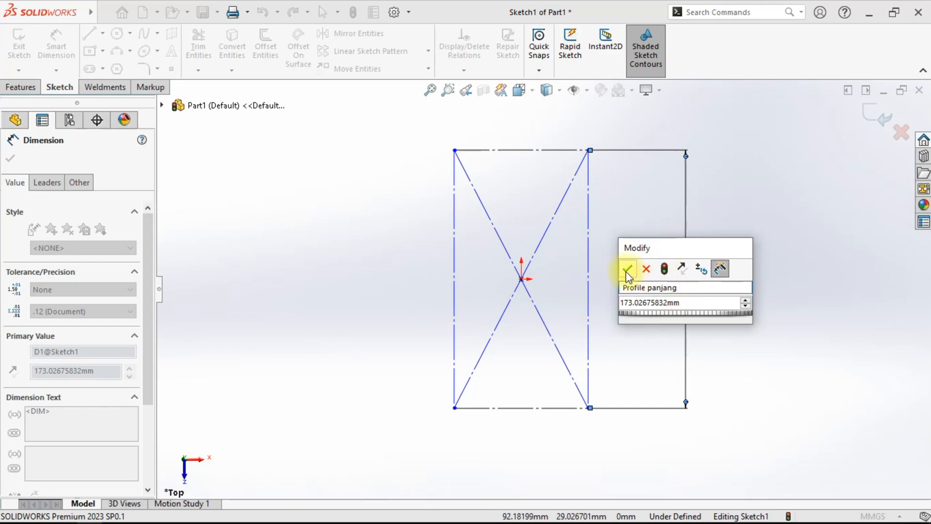
# - Set Profile panjang to 60 mm
pyautogui.click(694, 301)
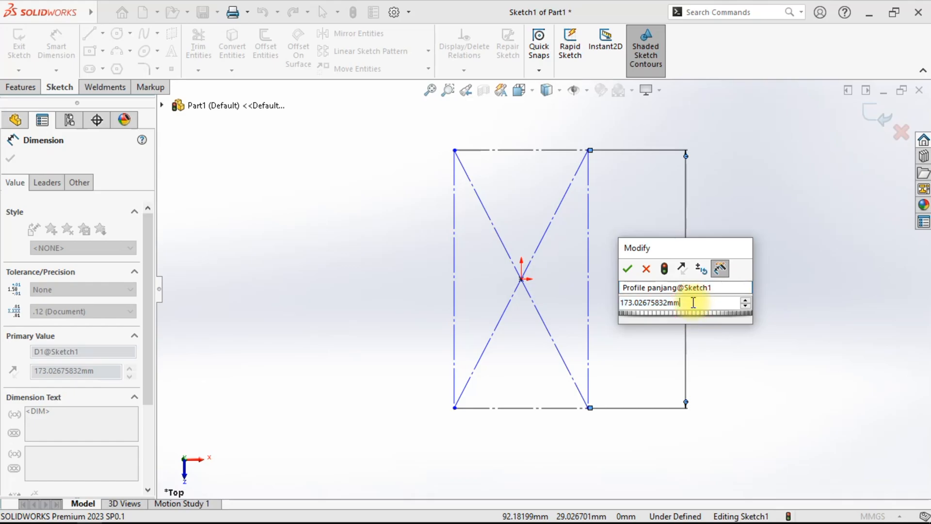
pyautogui.moveTo(683, 302); pyautogui.dragTo(589, 303)
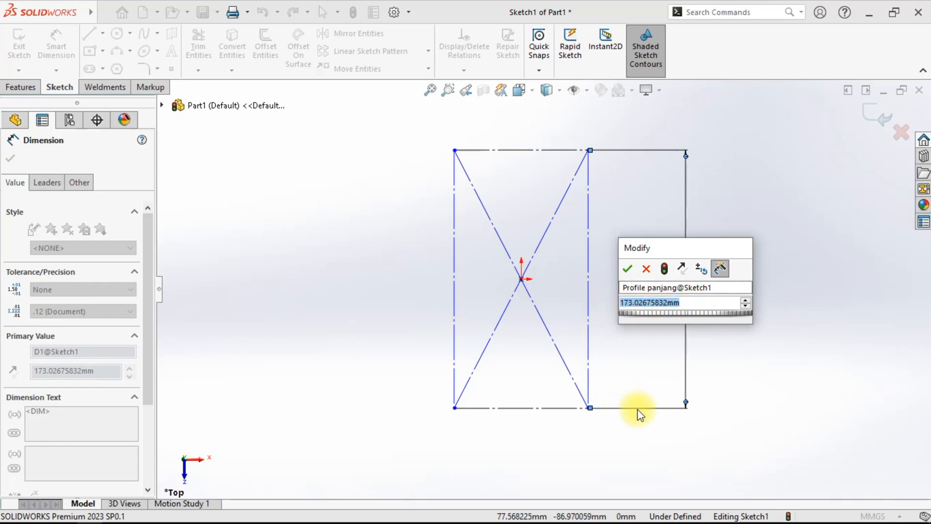
pyautogui.write('60')
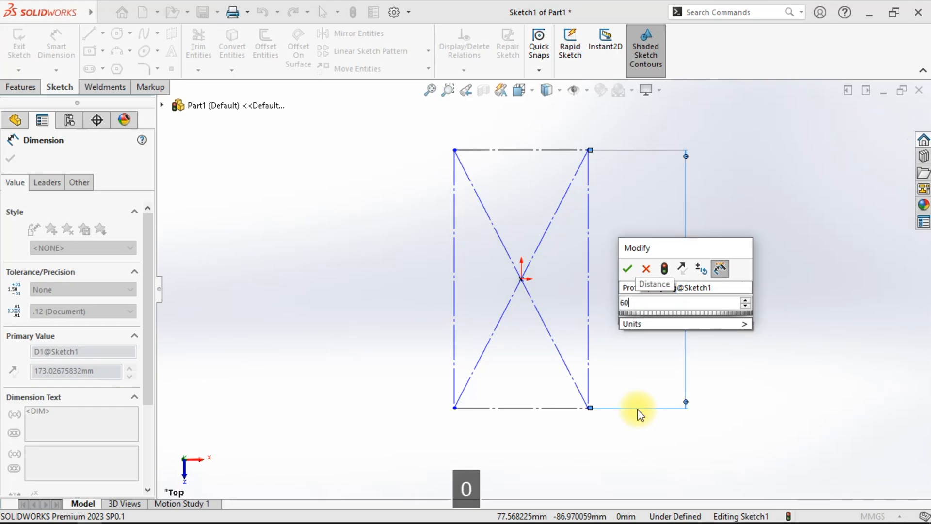
pyautogui.click(623, 269)
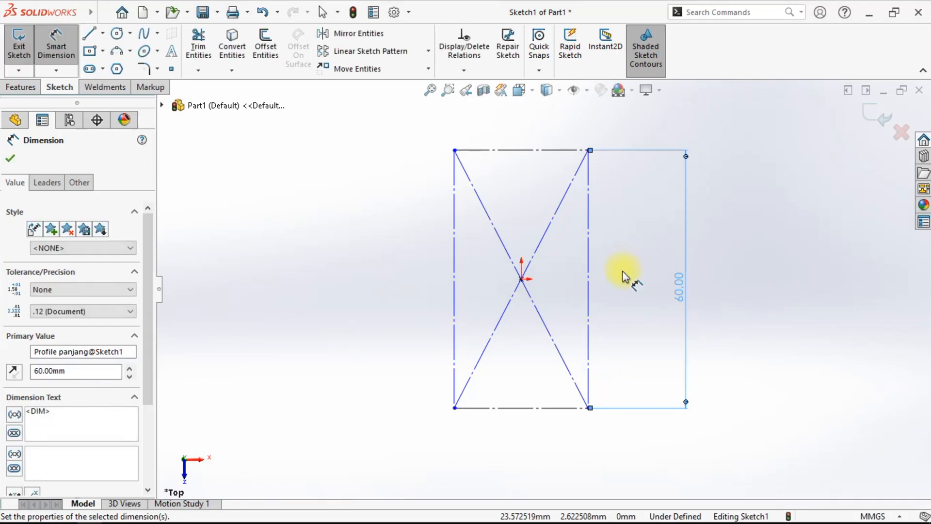
# - Dimension the rectangle's bottom side and name the dimension Profile lebar
pyautogui.click(551, 409)
pyautogui.click(671, 441)
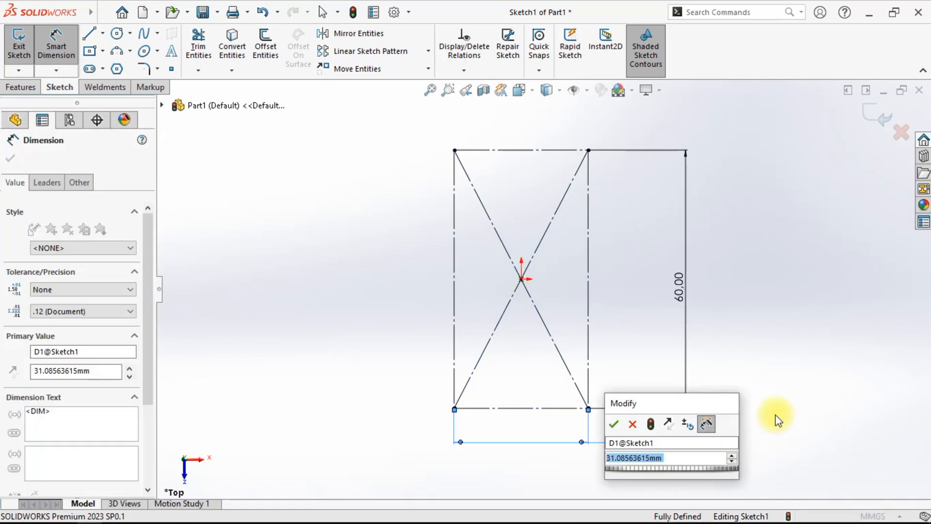
pyautogui.moveTo(680, 442); pyautogui.dragTo(607, 443)
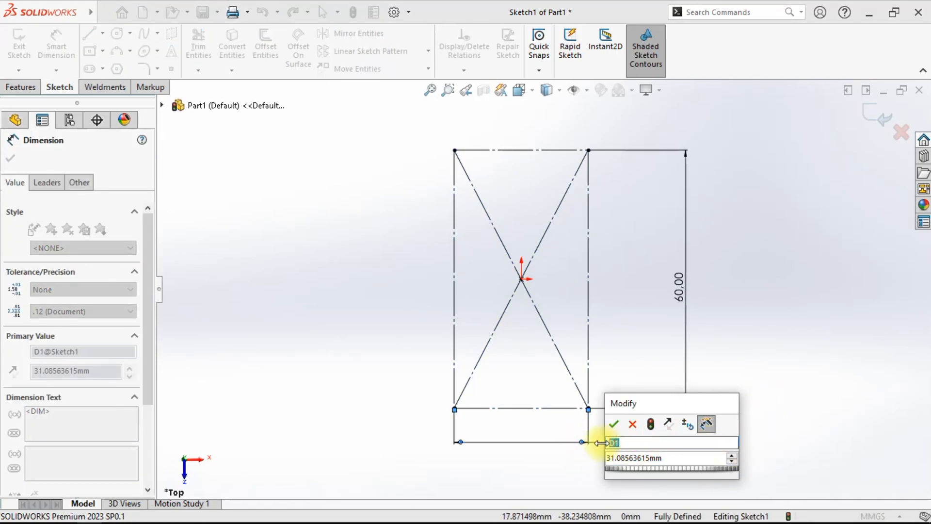
pyautogui.write('P')
pyautogui.press('CapsLock')
pyautogui.write('o')
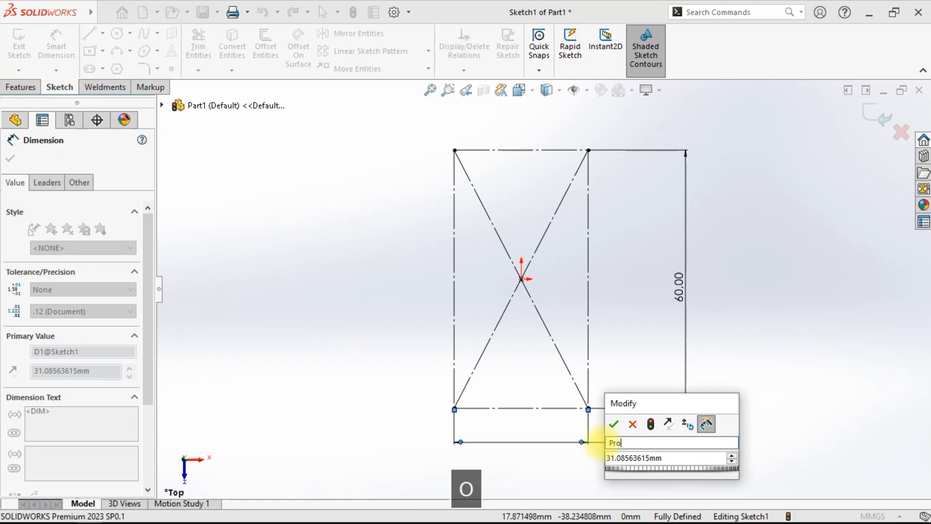
pyautogui.write('file lebar')
# - Set the width dimension to 40 mm and leave the dimension tool
pyautogui.click(655, 458)
pyautogui.write('40')
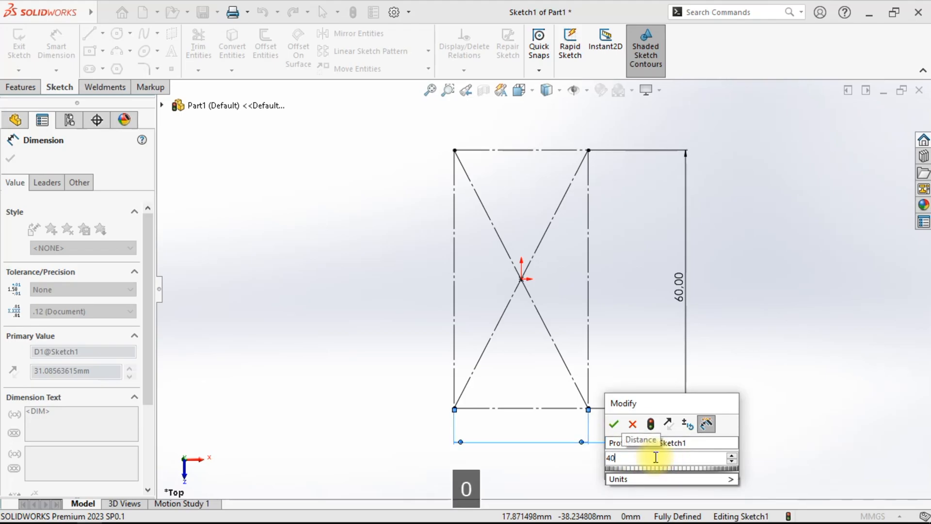
pyautogui.click(614, 424)
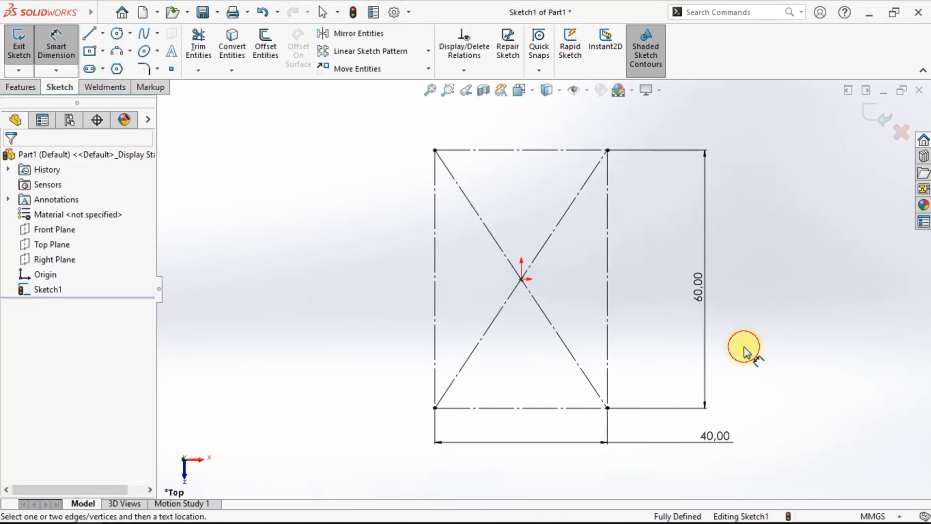
pyautogui.rightClick(743, 347)
pyautogui.click(769, 386)
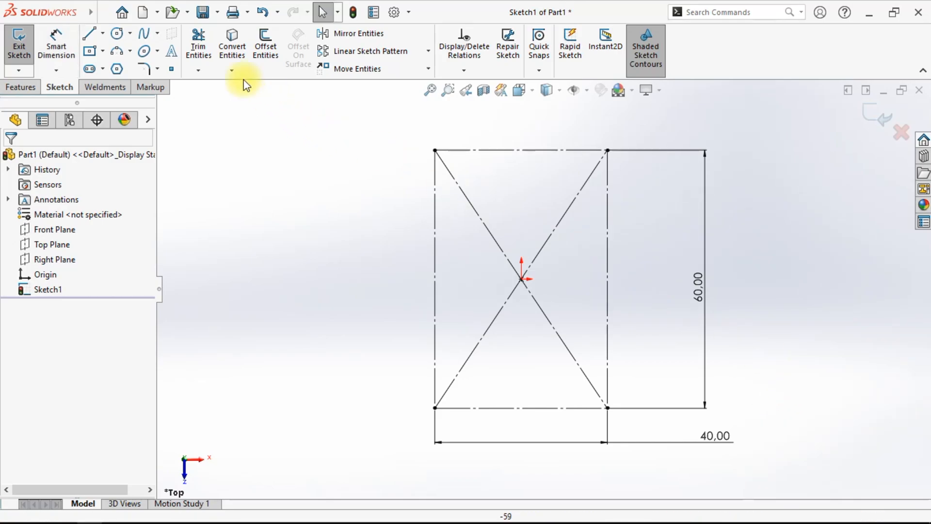
# - Draw a center rectangle from the origin, about 70 by 86 mm, enclosing the profile rectangle
pyautogui.click(89, 50)
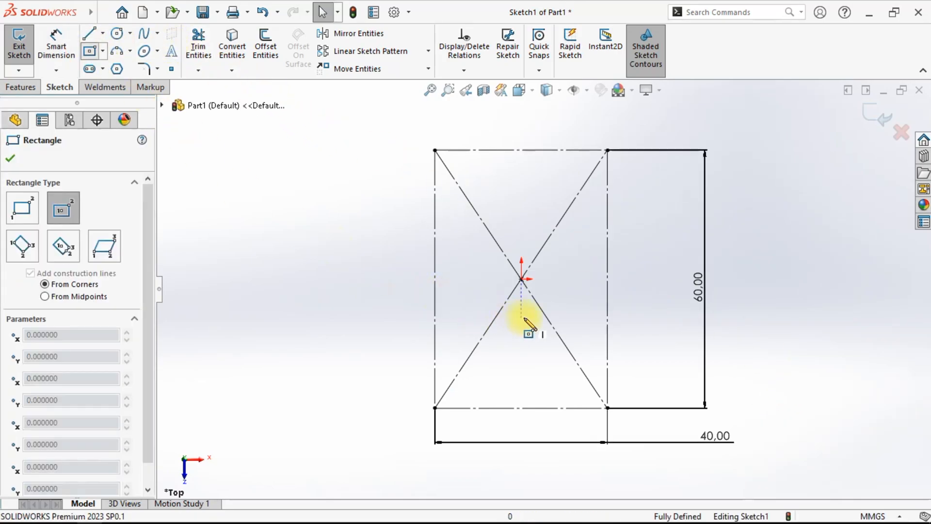
pyautogui.click(521, 279)
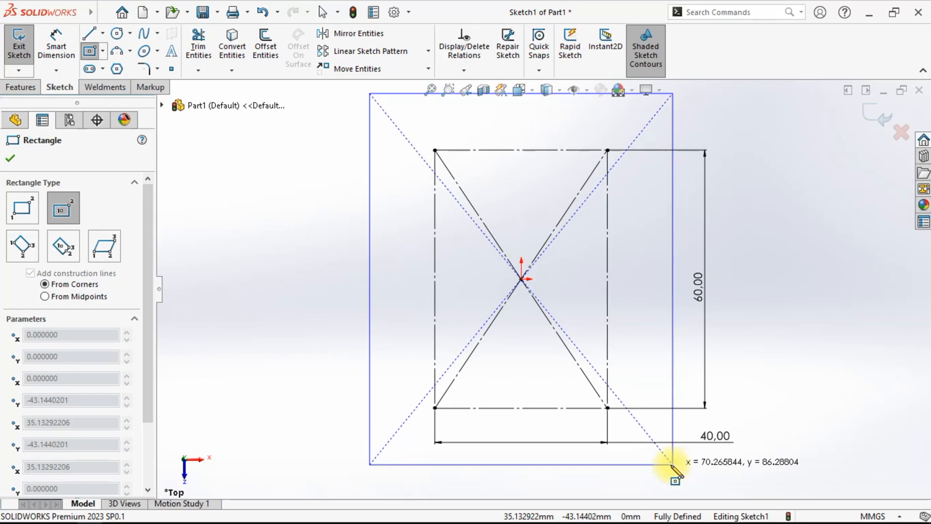
pyautogui.click(664, 464)
pyautogui.rightClick(735, 298)
pyautogui.click(750, 309)
# - Select all sketch geometry and switch it to construction lines
pyautogui.press('f')
pyautogui.moveTo(323, 111)
pyautogui.mouseDown()
pyautogui.moveTo(352, 165)
pyautogui.moveTo(615, 432)
pyautogui.moveTo(669, 461)
pyautogui.mouseUp()
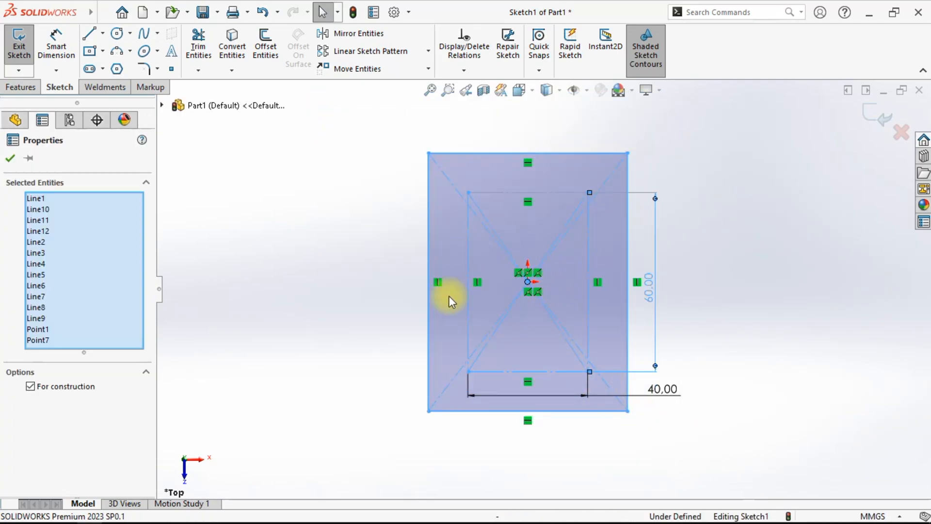
pyautogui.click(85, 386)
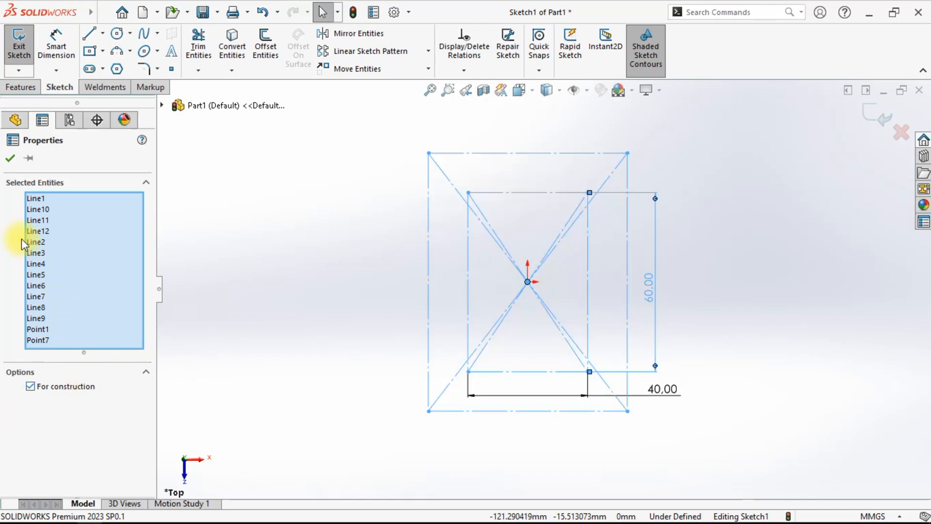
pyautogui.click(9, 158)
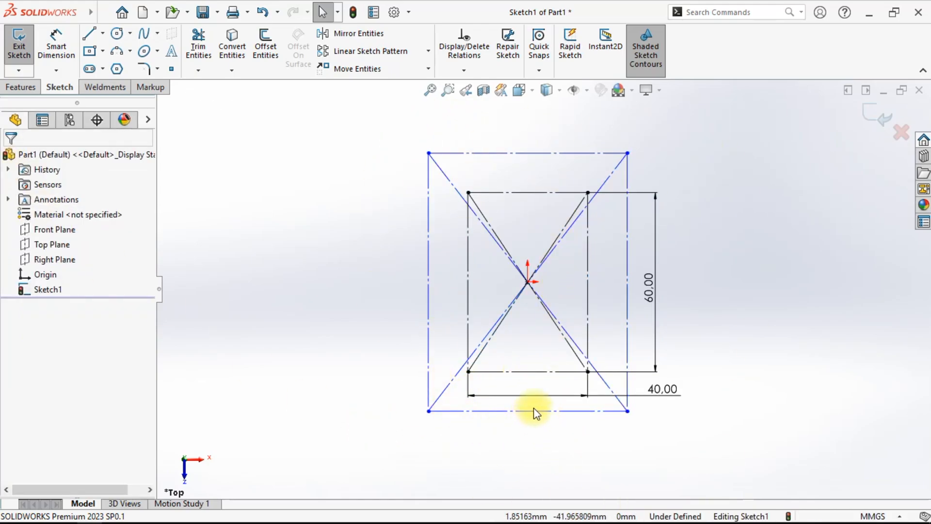
# - Move the 40 mm width dimension up inside the rectangles
pyautogui.scroll(-1, 565, 376)
pyautogui.moveTo(674, 392); pyautogui.dragTo(718, 318)
pyautogui.click(737, 377)
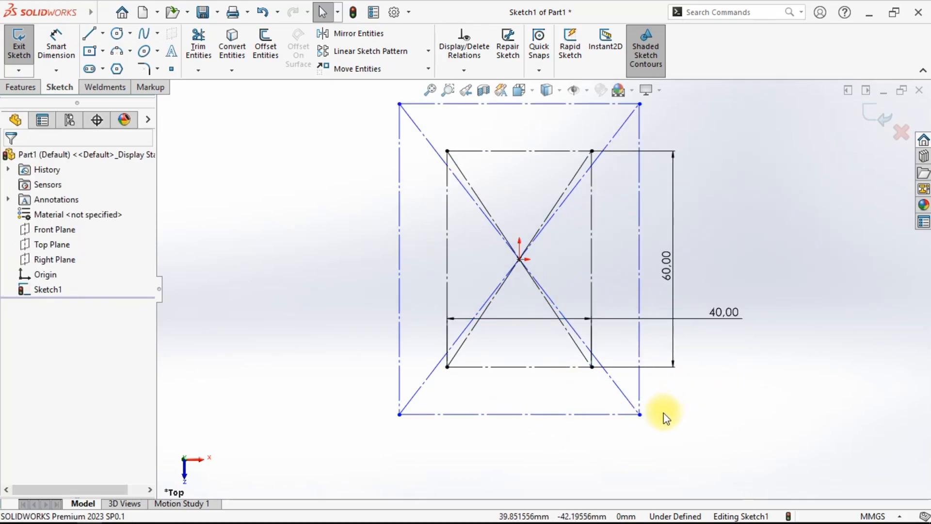
# - Dimension the horizontal offset between the right sides of the inner and outer rectangles
pyautogui.click(56, 46)
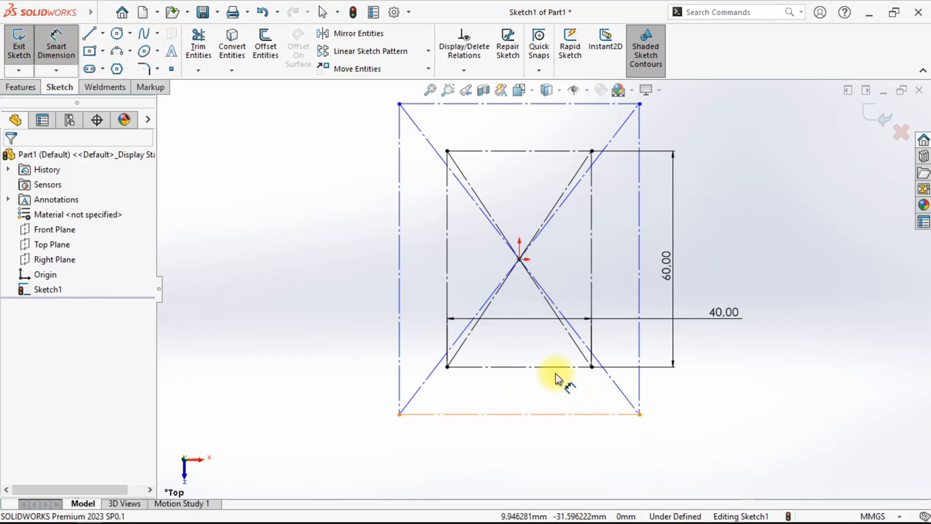
pyautogui.click(591, 342)
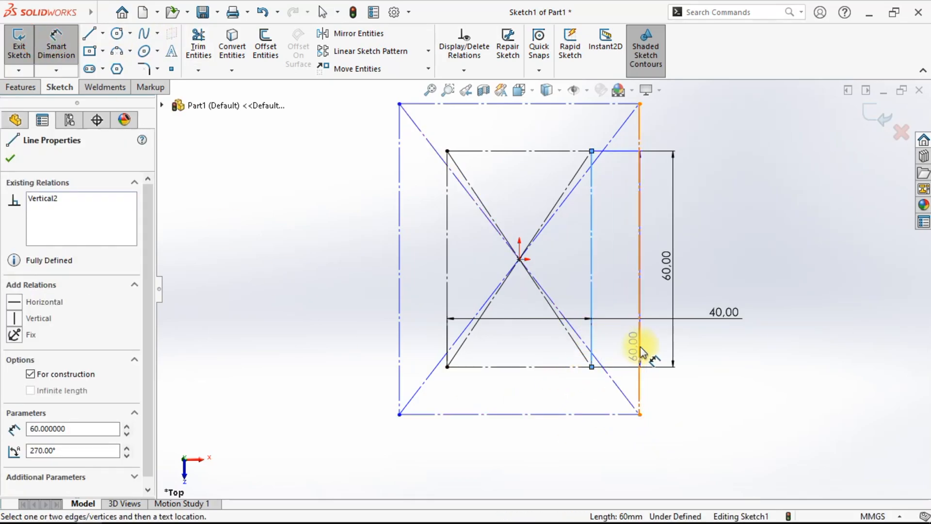
pyautogui.click(640, 359)
pyautogui.click(577, 451)
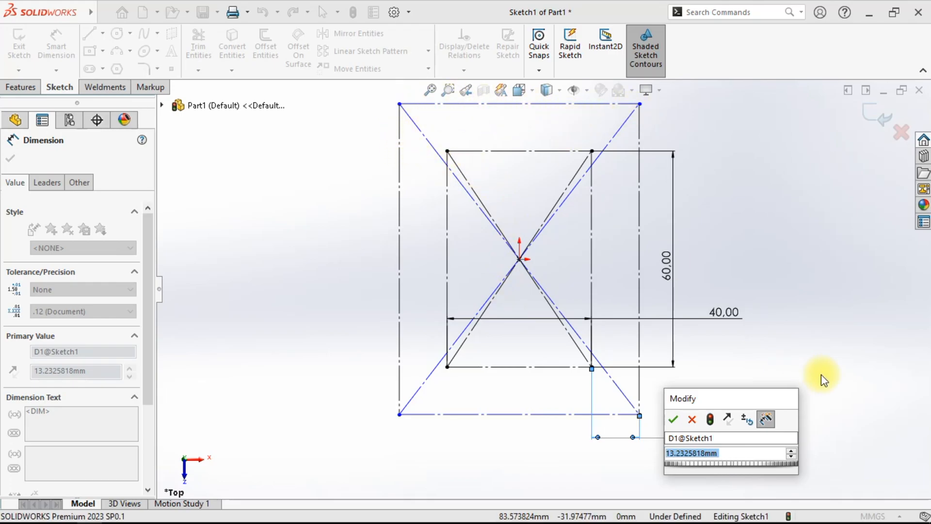
# - Move the width dimension below the sketch and name the new offset dimension offside profile 1
pyautogui.moveTo(723, 313)
pyautogui.mouseDown()
pyautogui.moveTo(724, 322)
pyautogui.moveTo(726, 260)
pyautogui.moveTo(538, 284)
pyautogui.moveTo(491, 418)
pyautogui.moveTo(490, 456)
pyautogui.mouseUp()
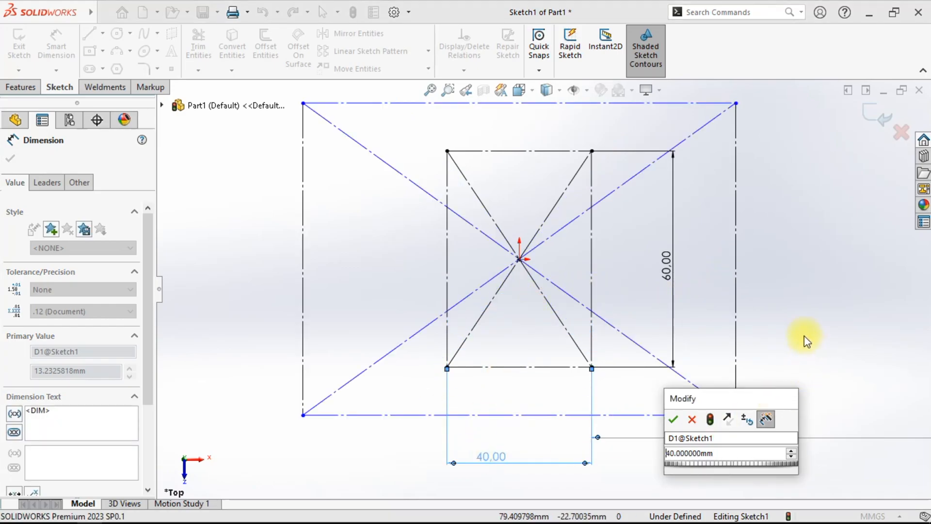
pyautogui.click(722, 438)
pyautogui.click(687, 436)
pyautogui.doubleClick(687, 437)
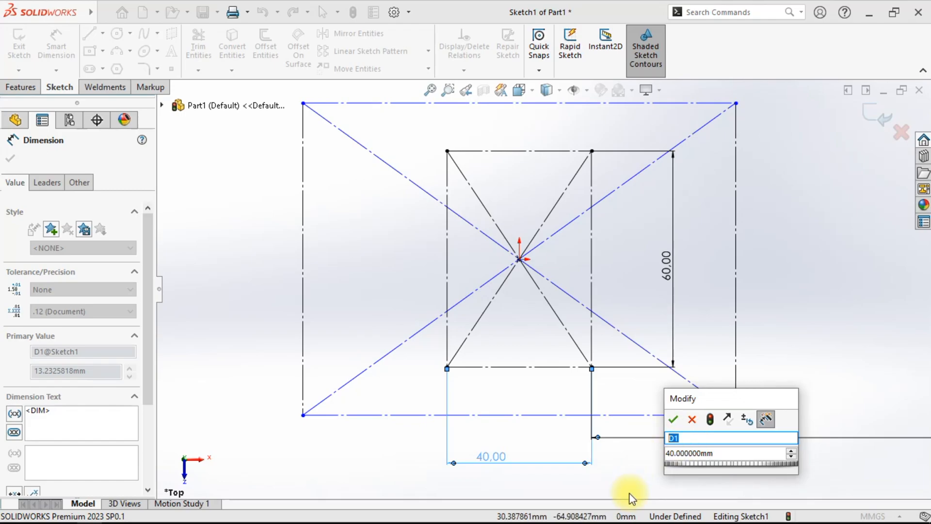
pyautogui.write('of')
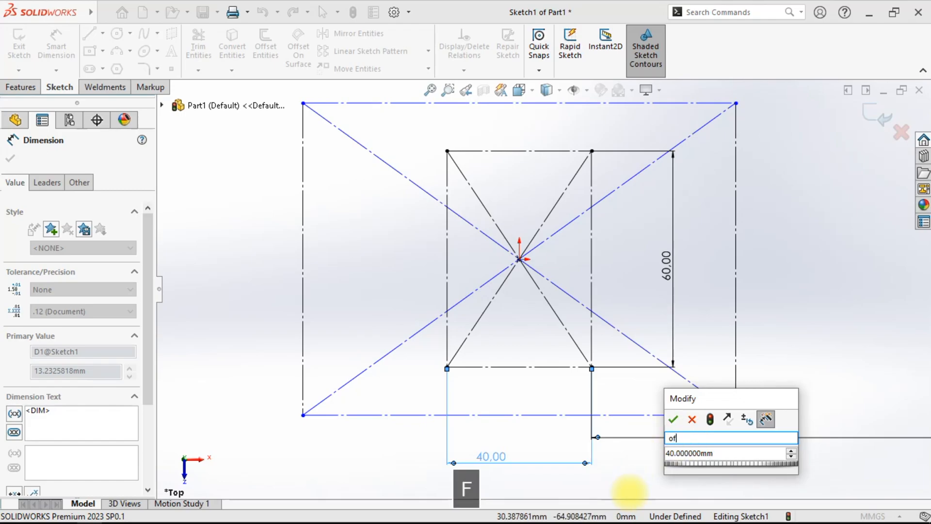
pyautogui.write('fside ')
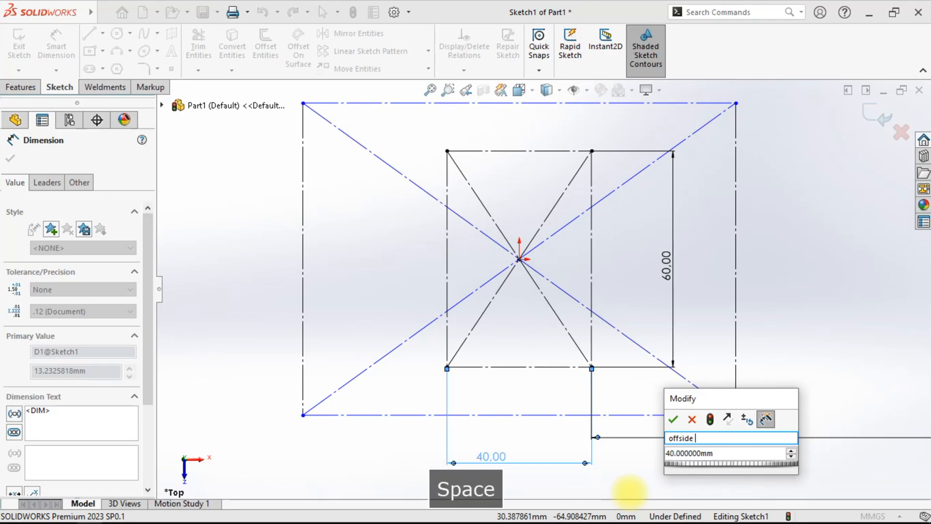
pyautogui.write('profile 1')
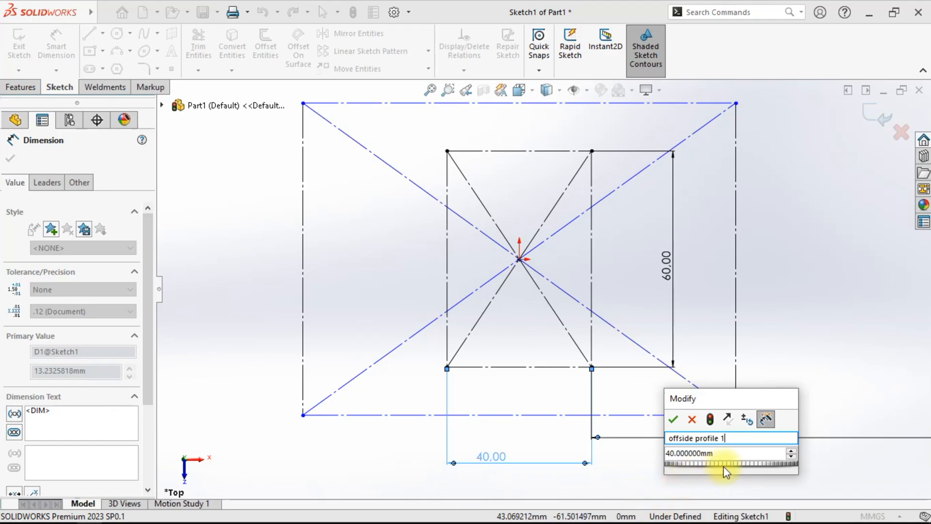
pyautogui.press('Tab')
# - Set offside profile 1 to the equation (Profile lebar*40)/100 by referencing the width dimension
pyautogui.moveTo(706, 403); pyautogui.dragTo(562, 275)
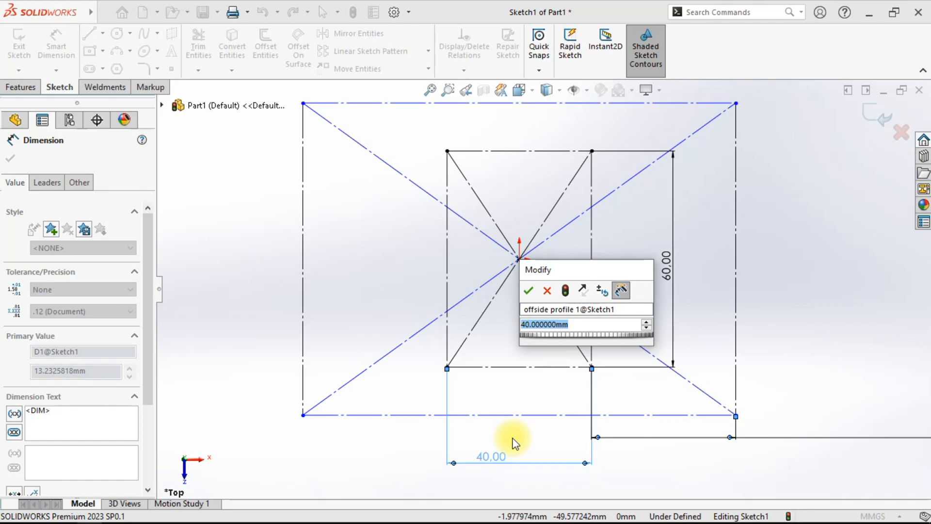
pyautogui.write('=(')
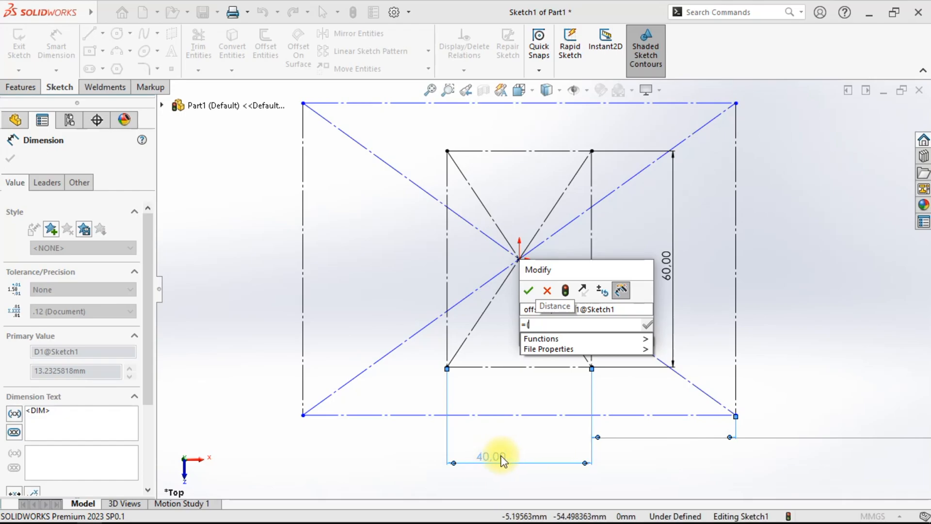
pyautogui.click(501, 455)
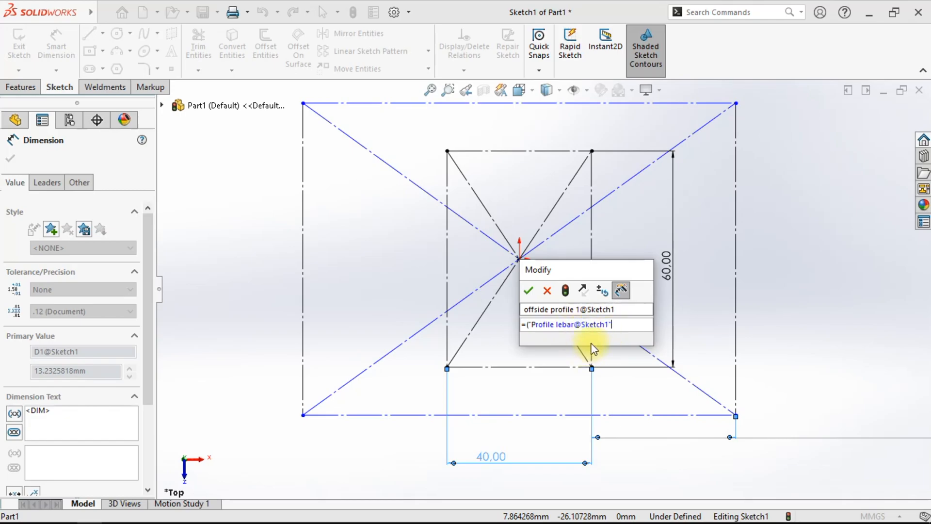
pyautogui.write('*')
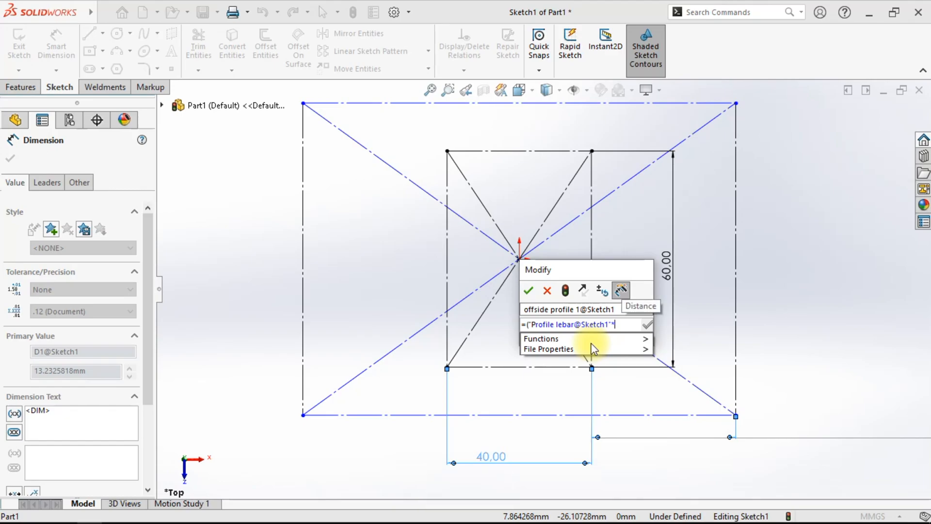
pyautogui.write('40')
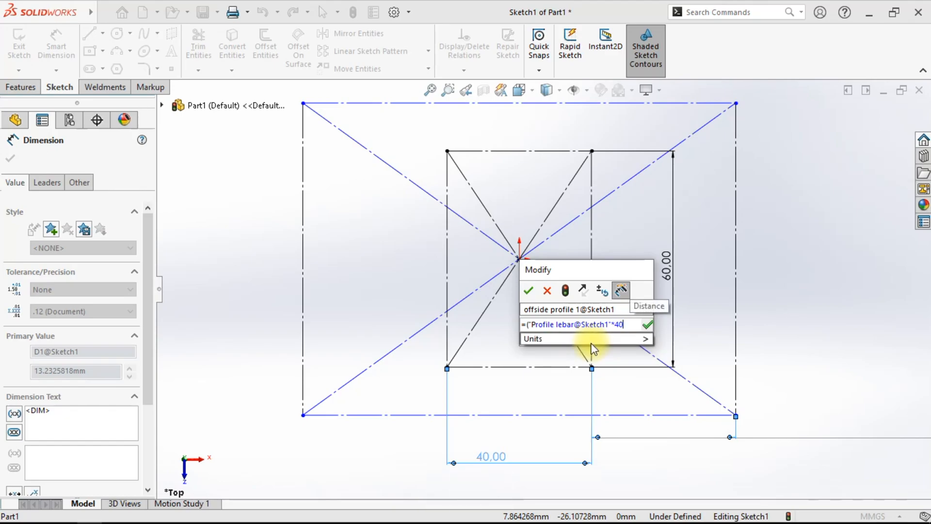
pyautogui.write(')')
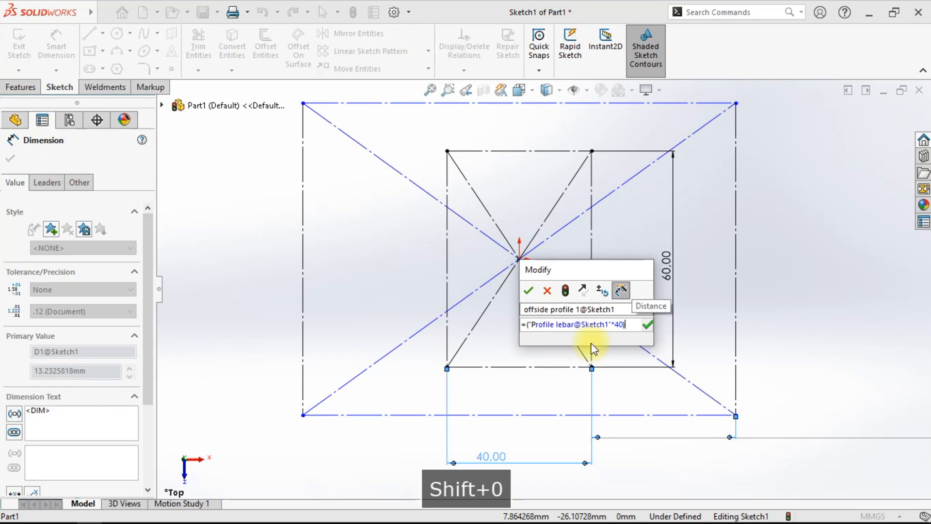
pyautogui.write('/')
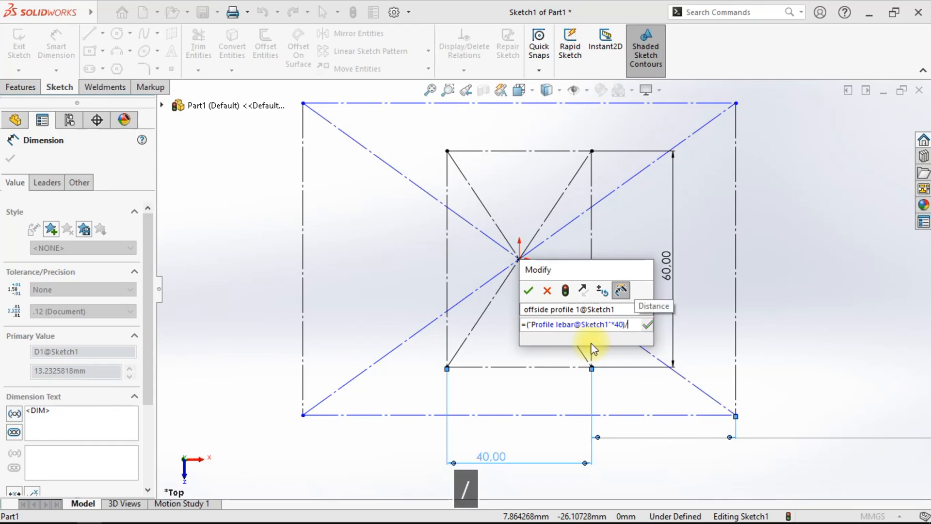
pyautogui.write('100')
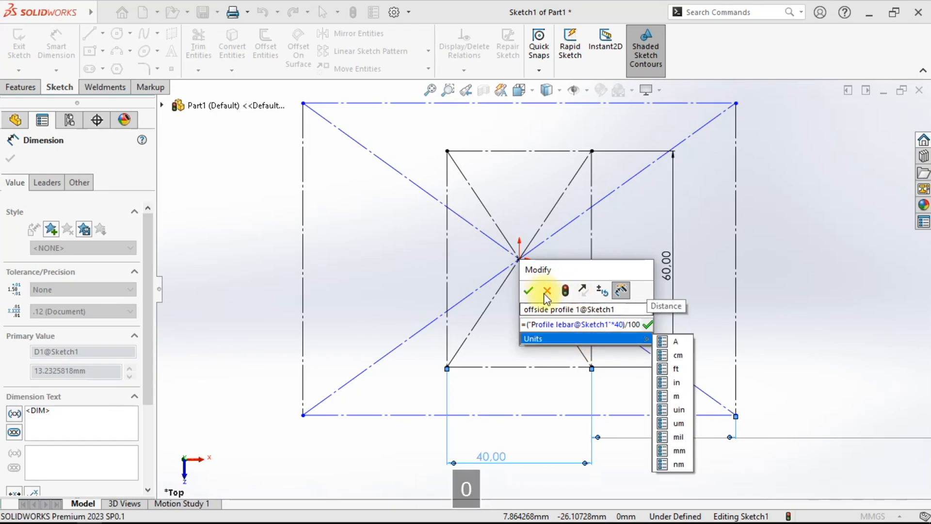
pyautogui.click(529, 291)
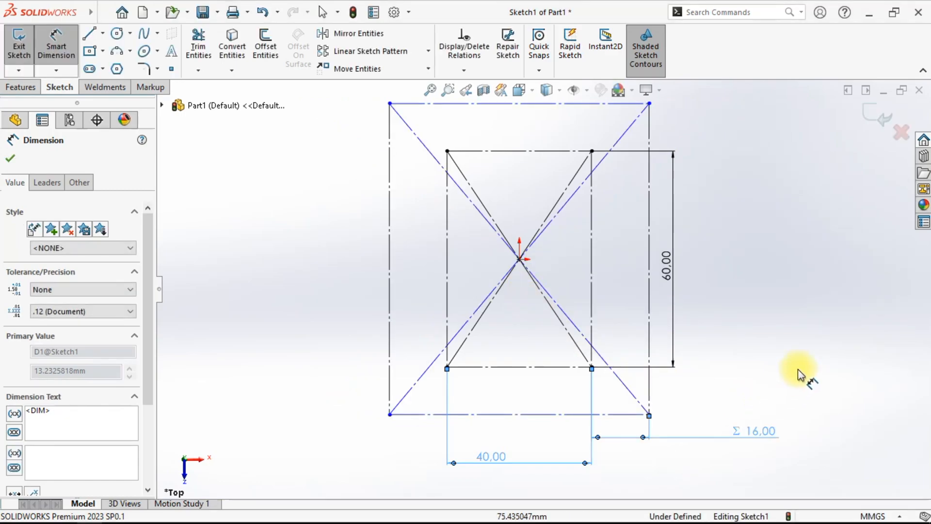
# - Leave the dimension tool and move the offset dimension next to the width dimension
pyautogui.rightClick(803, 344)
pyautogui.click(805, 383)
pyautogui.moveTo(747, 432)
pyautogui.mouseDown()
pyautogui.moveTo(755, 450)
pyautogui.moveTo(619, 452)
pyautogui.mouseUp()
pyautogui.press('f')
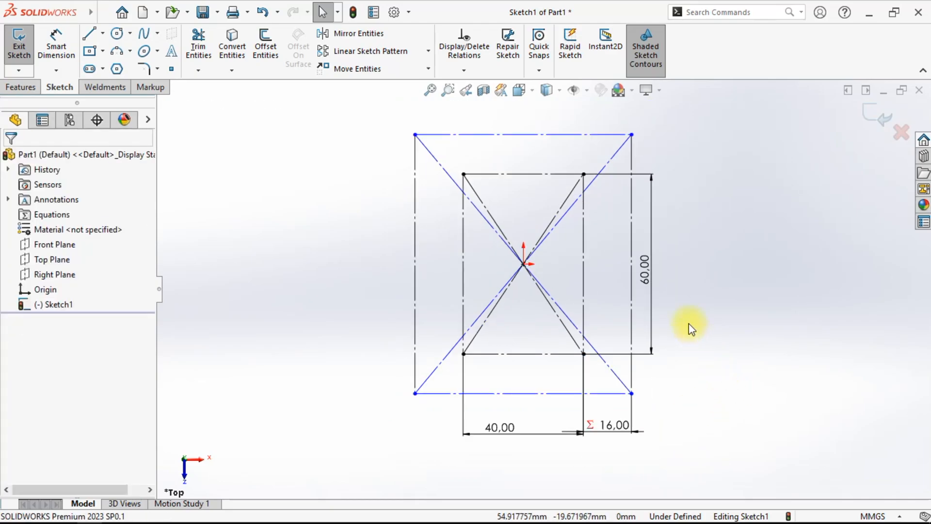
# - Dimension the vertical offset between the bottom sides of the inner and outer rectangles
pyautogui.scroll(-1, 689, 324)
pyautogui.scroll(3, 689, 324)
pyautogui.scroll(-1, 581, 222)
pyautogui.click(56, 46)
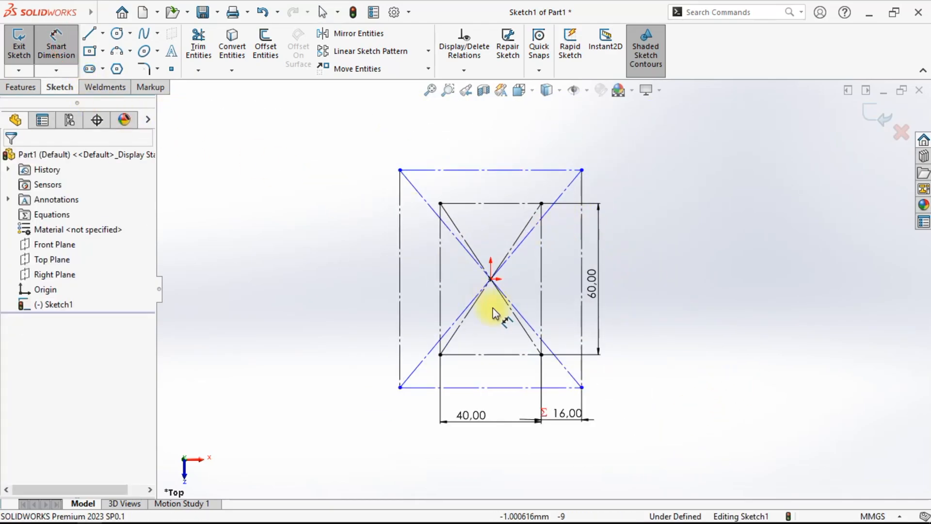
pyautogui.click(500, 354)
pyautogui.click(504, 387)
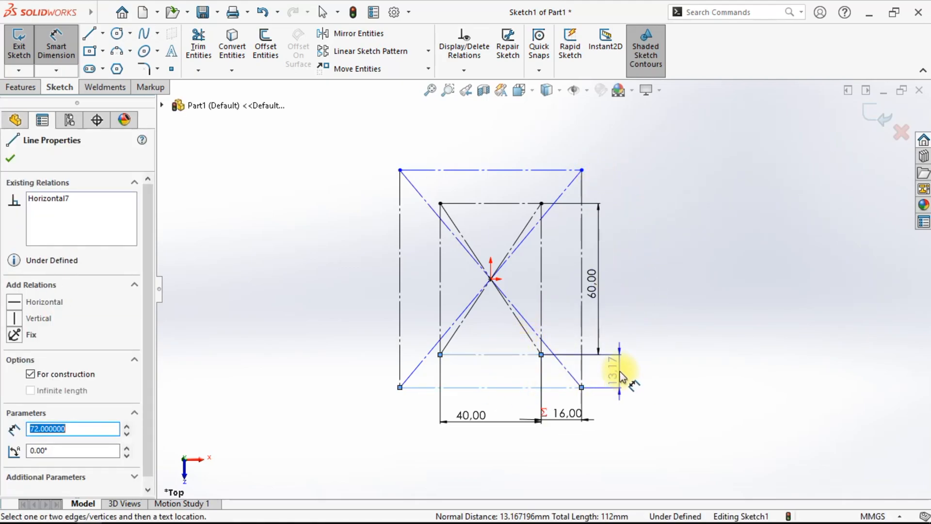
pyautogui.click(620, 377)
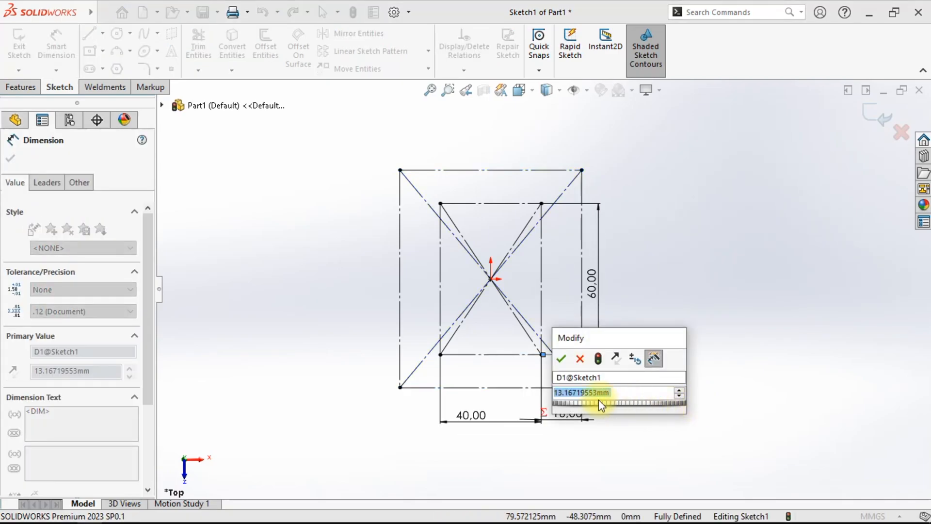
# - Name the vertical offset dimension offside panjang
pyautogui.click(610, 376)
pyautogui.moveTo(572, 379); pyautogui.dragTo(555, 378)
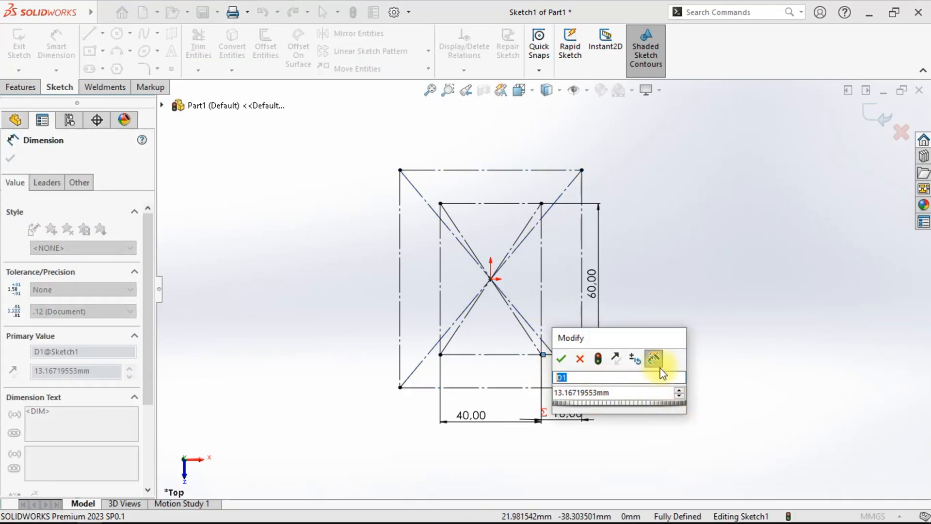
pyautogui.write('offside panjang')
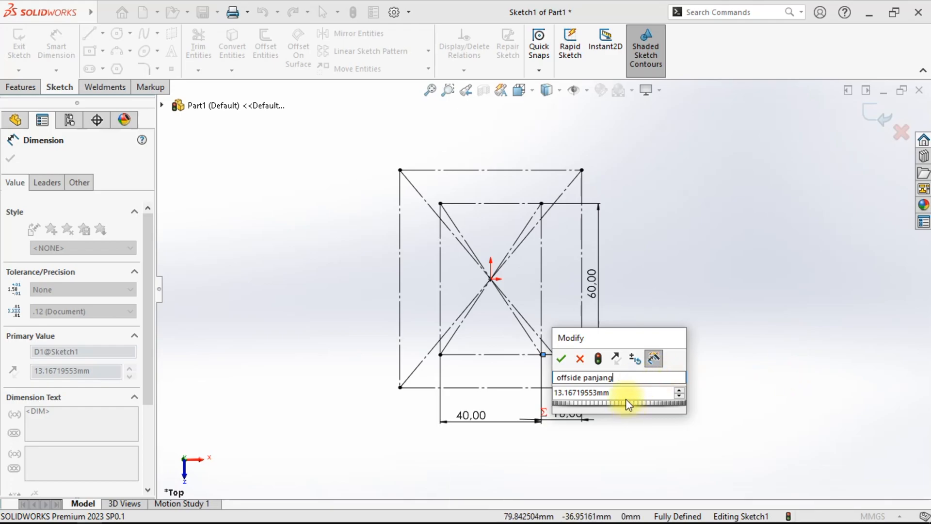
pyautogui.write('=')
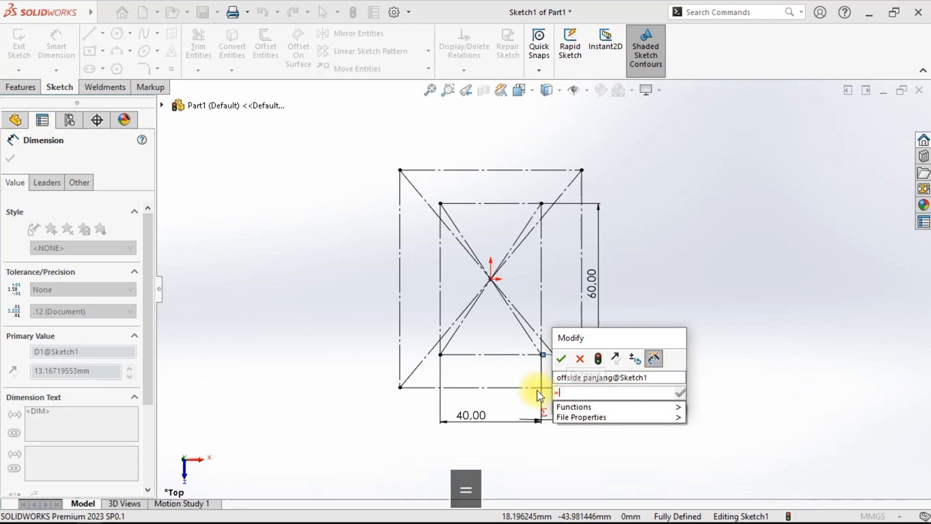
pyautogui.write('(')
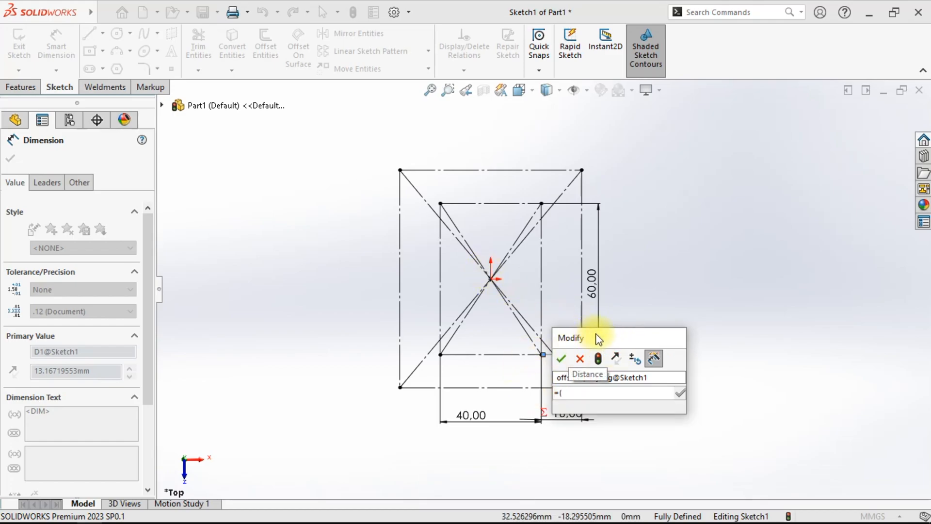
# - Set offside panjang to the equation (Profile panjang*40)/100 by referencing the length dimension
pyautogui.moveTo(612, 336)
pyautogui.mouseDown()
pyautogui.moveTo(743, 231)
pyautogui.moveTo(700, 228)
pyautogui.mouseUp()
pyautogui.click(592, 280)
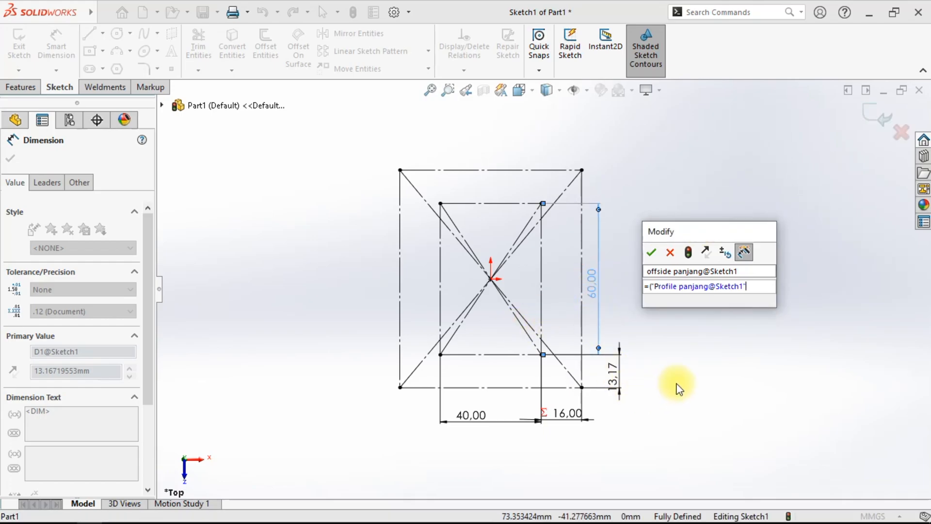
pyautogui.write('*')
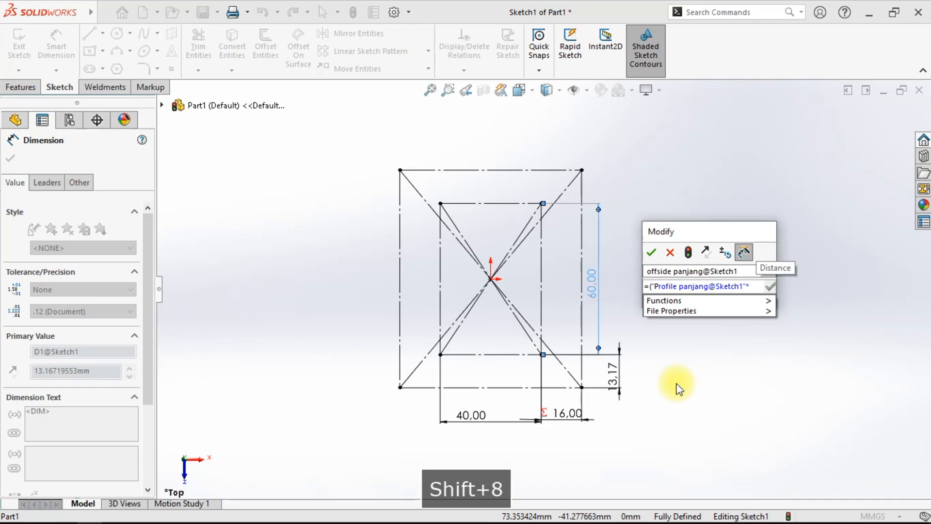
pyautogui.write('40)/')
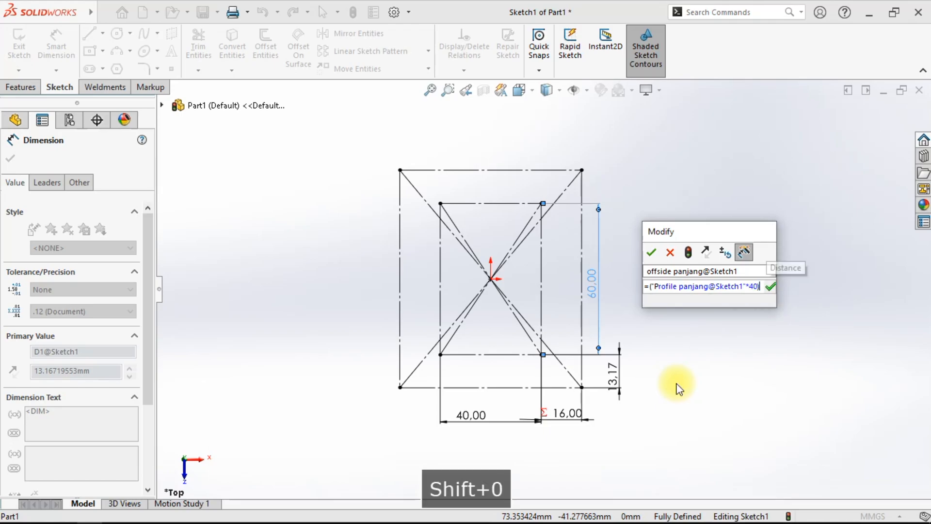
pyautogui.write('100')
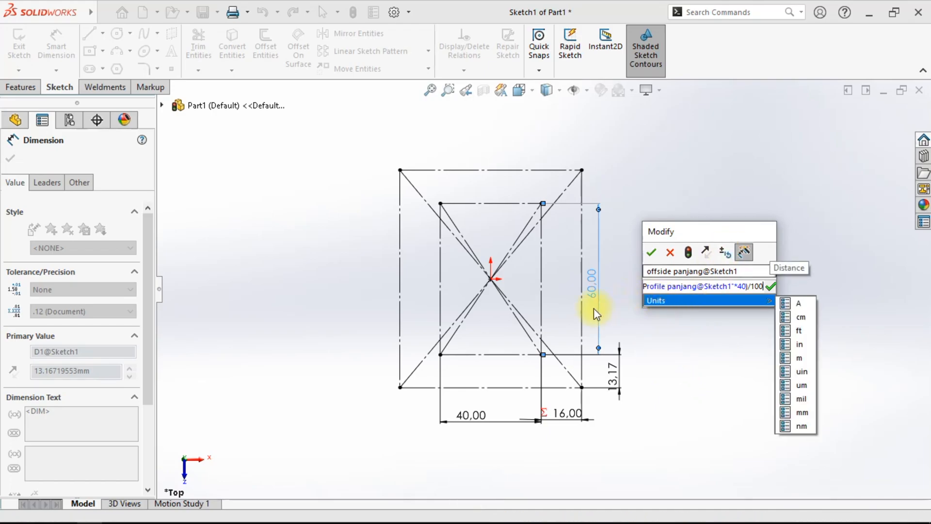
pyautogui.click(652, 252)
# - Leave the dimension tool and reposition the width, offset and vertical offset dimensions closer to the sketch
pyautogui.press('Escape')
pyautogui.rightClick(732, 339)
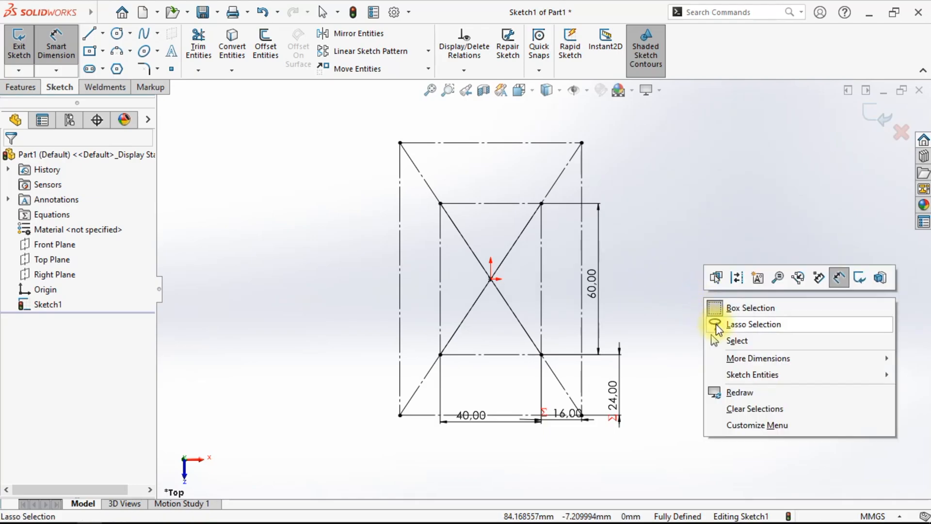
pyautogui.click(718, 339)
pyautogui.scroll(2, 545, 336)
pyautogui.scroll(-2, 545, 336)
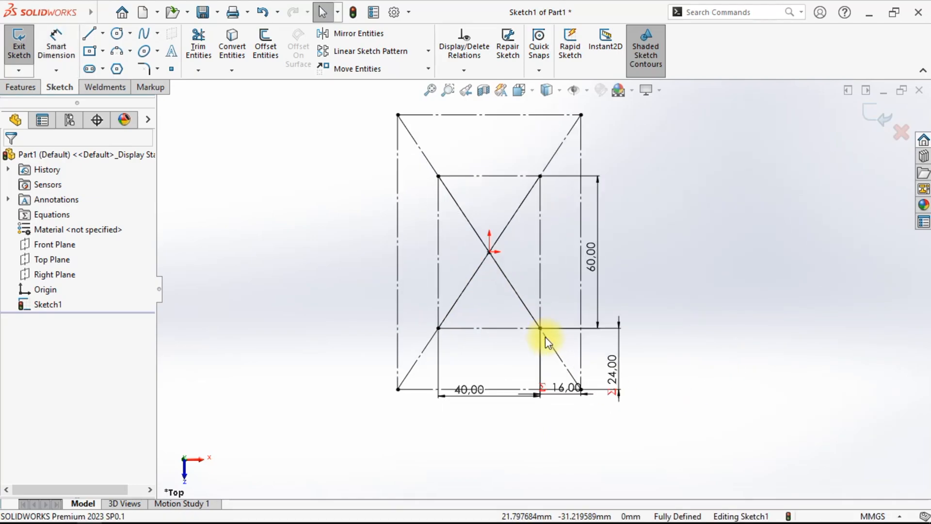
pyautogui.moveTo(565, 386); pyautogui.dragTo(565, 357)
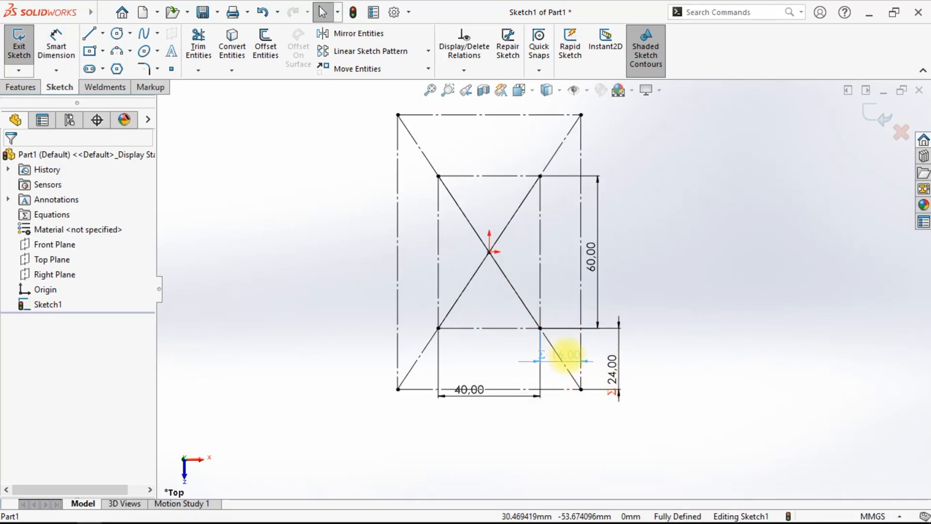
pyautogui.moveTo(474, 388); pyautogui.dragTo(481, 363)
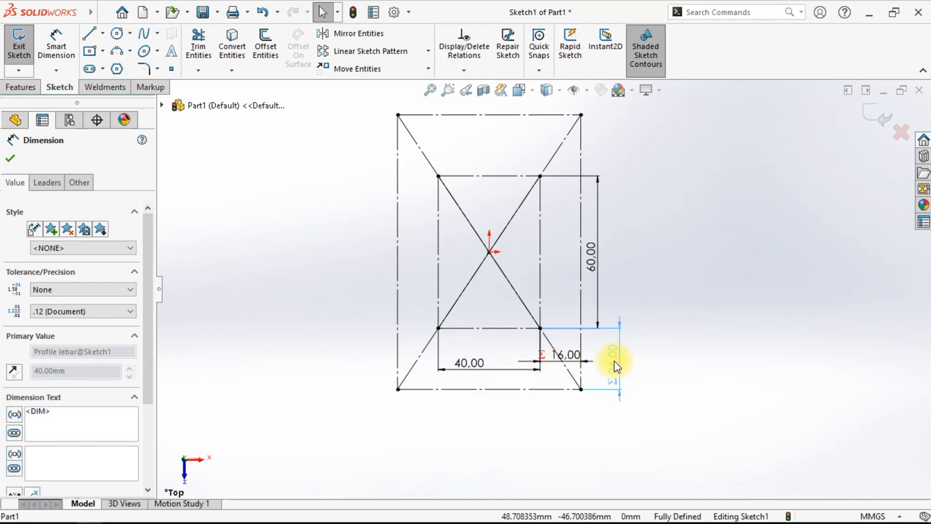
pyautogui.moveTo(615, 364); pyautogui.dragTo(682, 365)
pyautogui.click(591, 392)
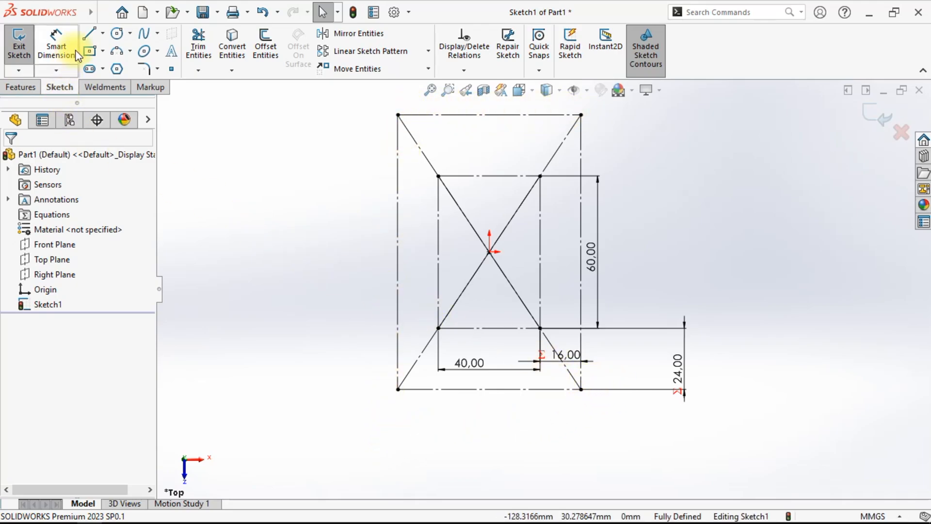
# - Sketch two circles centred on the outer rectangle's bottom corners
pyautogui.click(120, 34)
pyautogui.click(398, 389)
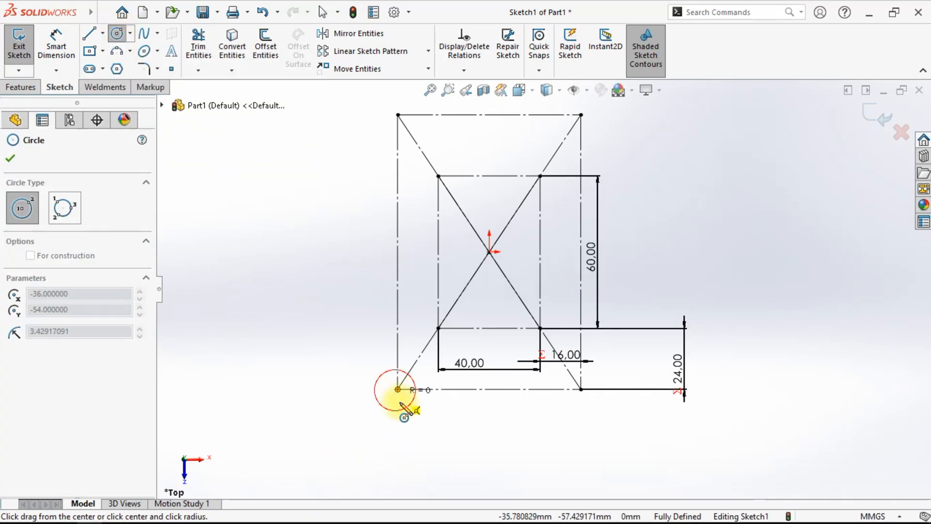
pyautogui.click(407, 415)
pyautogui.click(581, 389)
pyautogui.click(596, 409)
pyautogui.rightClick(686, 286)
pyautogui.click(712, 295)
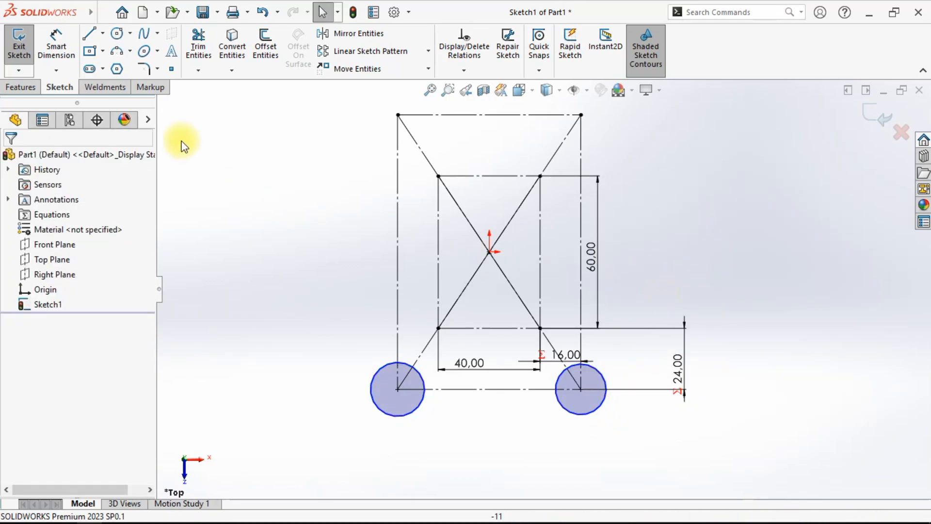
# - Draw a horizontal centerline starting at the origin and set it to infinite length
pyautogui.click(103, 33)
pyautogui.click(113, 65)
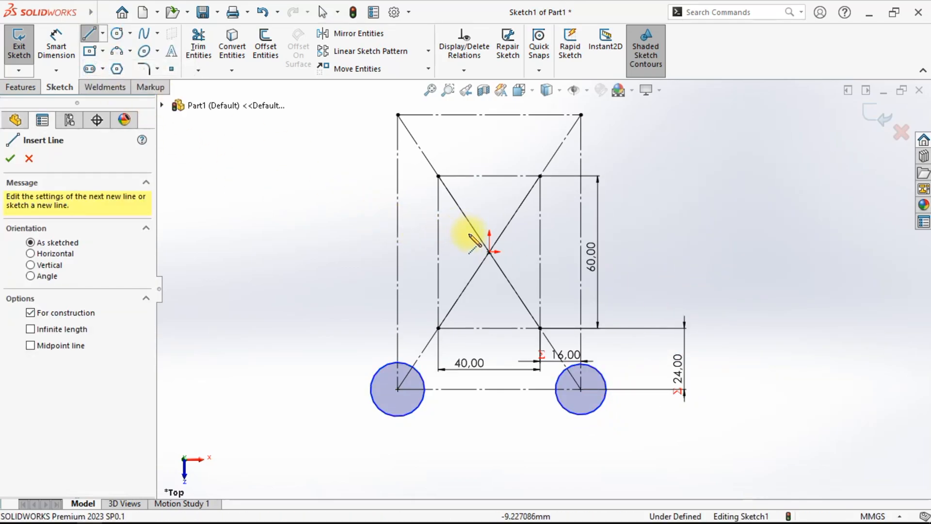
pyautogui.click(489, 253)
pyautogui.click(644, 252)
pyautogui.rightClick(651, 189)
pyautogui.click(669, 200)
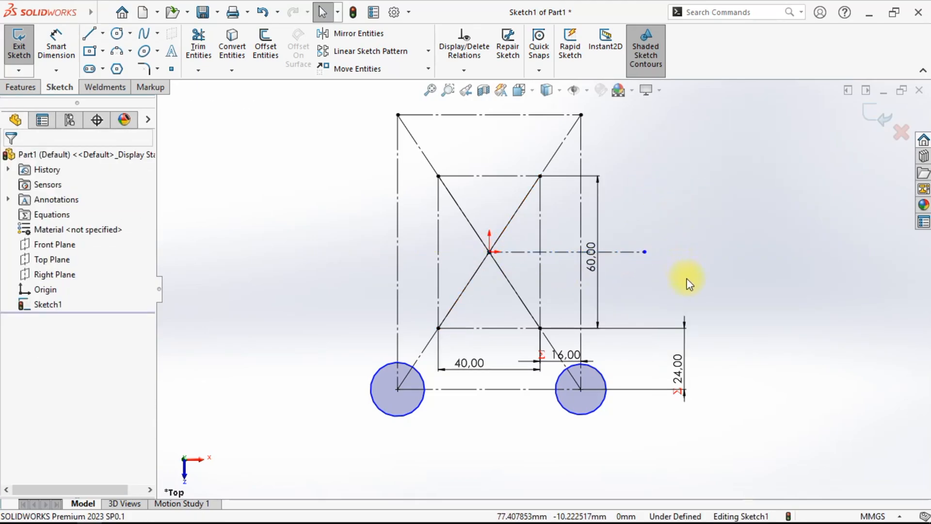
pyautogui.click(625, 252)
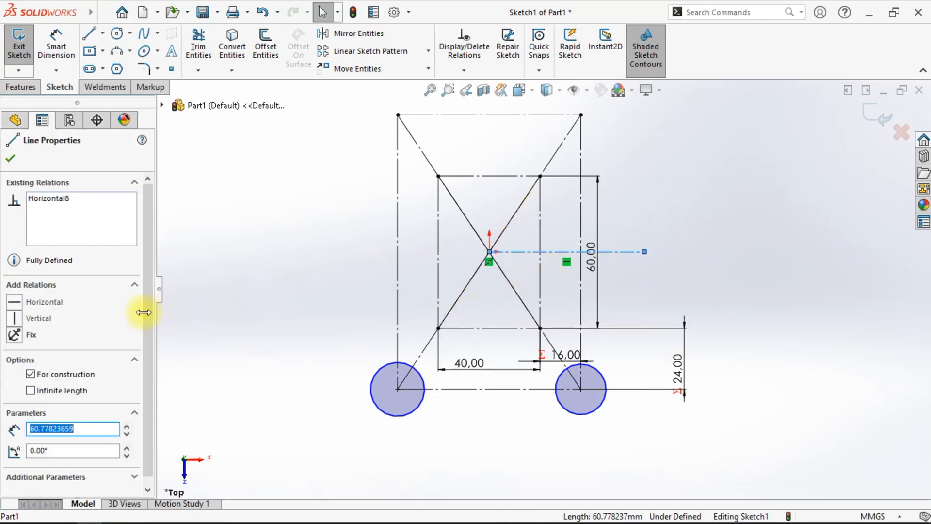
pyautogui.click(49, 390)
pyautogui.click(10, 158)
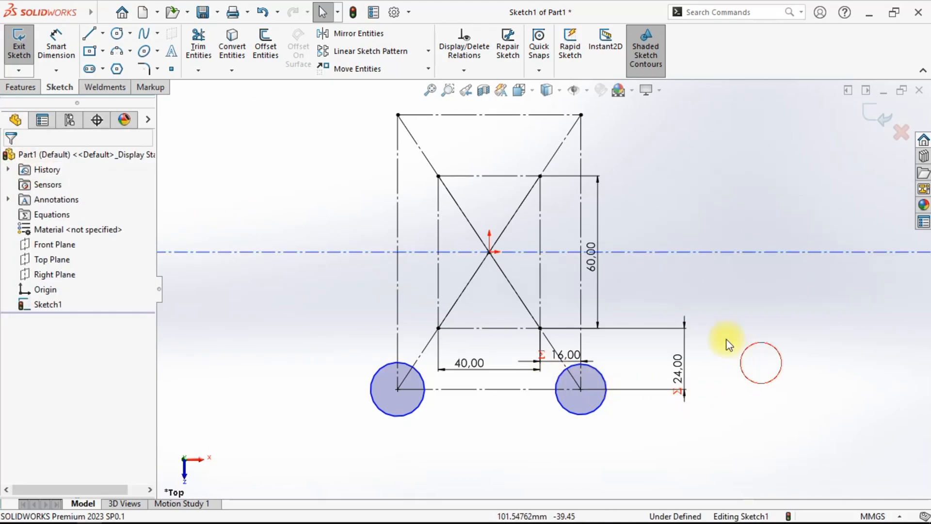
# - Add a coincident relation between the infinite centerline and the sketch origin
pyautogui.moveTo(661, 252); pyautogui.dragTo(667, 280)
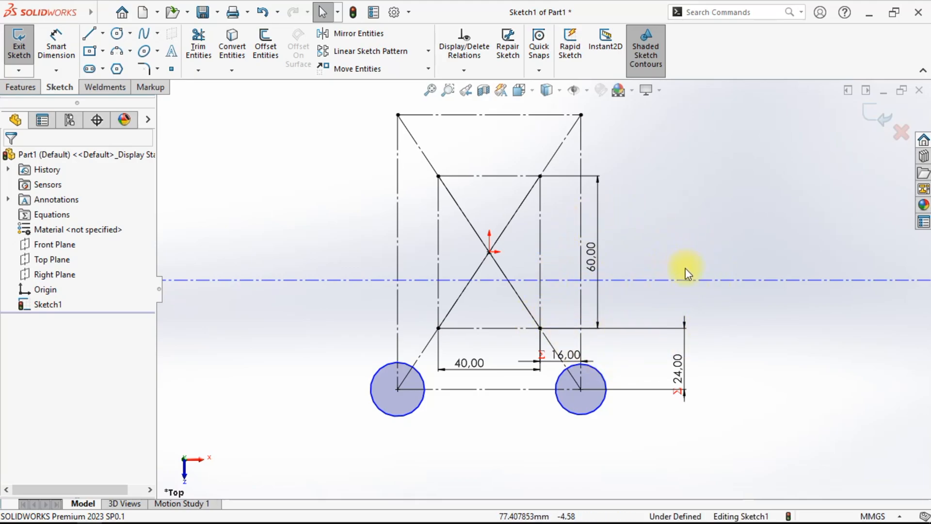
pyautogui.moveTo(684, 280)
pyautogui.mouseDown()
pyautogui.moveTo(684, 264)
pyautogui.moveTo(687, 290)
pyautogui.moveTo(689, 281)
pyautogui.mouseUp()
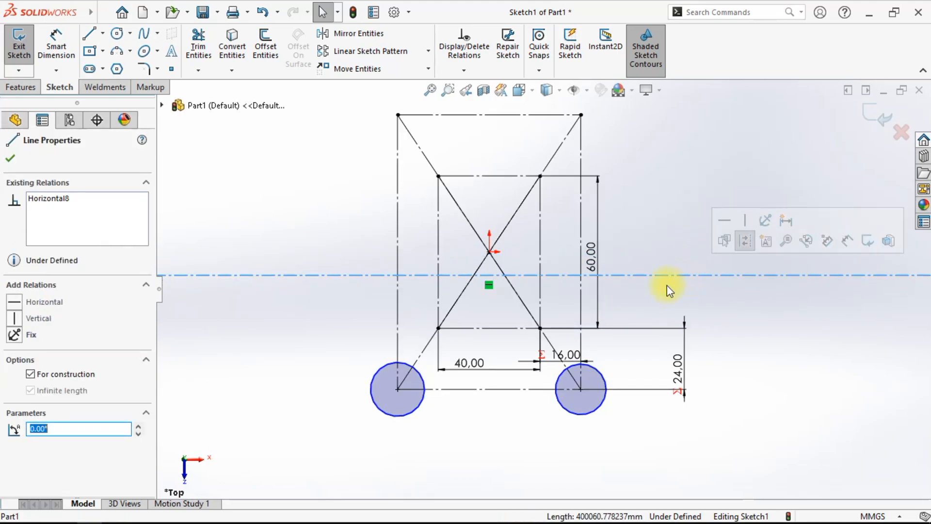
pyautogui.scroll(-4, 494, 253)
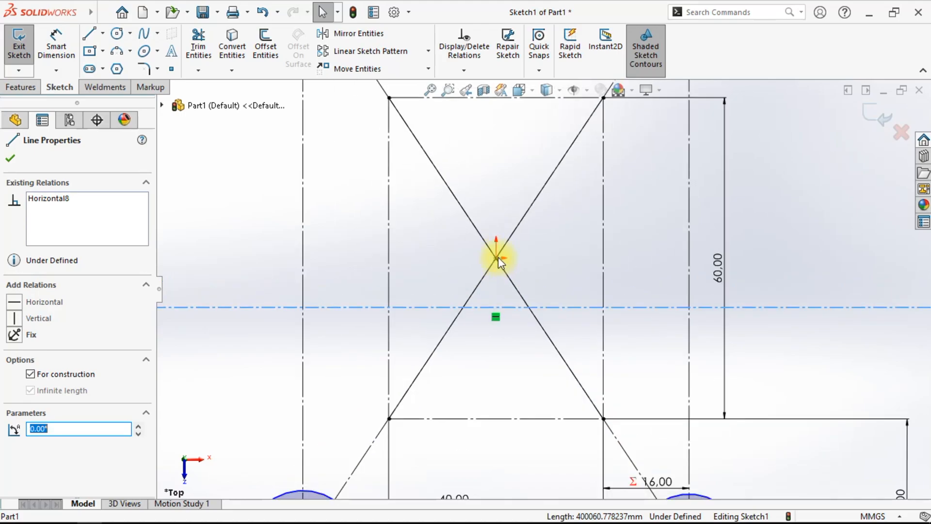
pyautogui.click(496, 258)
pyautogui.keyDown('ctrl'); pyautogui.click(499, 262); pyautogui.keyUp('ctrl')
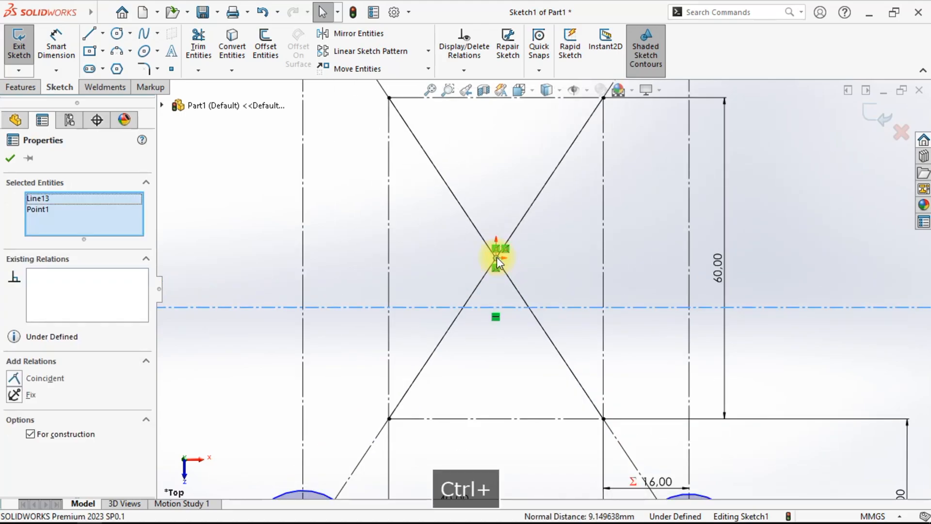
pyautogui.click(14, 383)
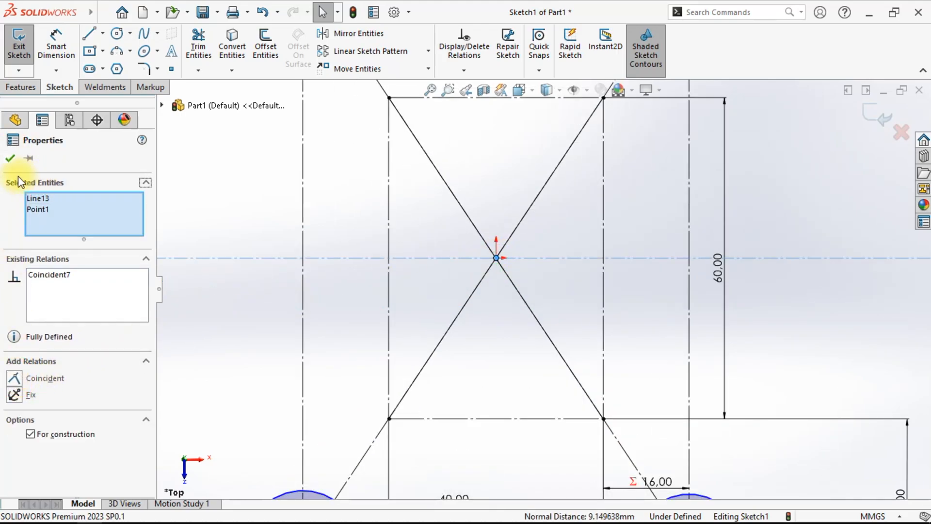
pyautogui.click(10, 158)
pyautogui.scroll(8, 452, 284)
pyautogui.scroll(-2, 564, 344)
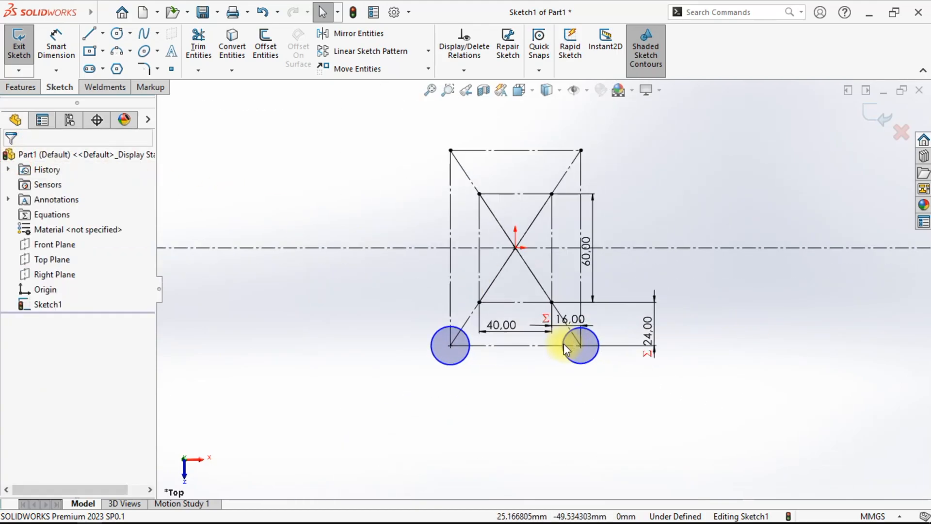
# - Make the two bottom circles equal in size
pyautogui.click(574, 357)
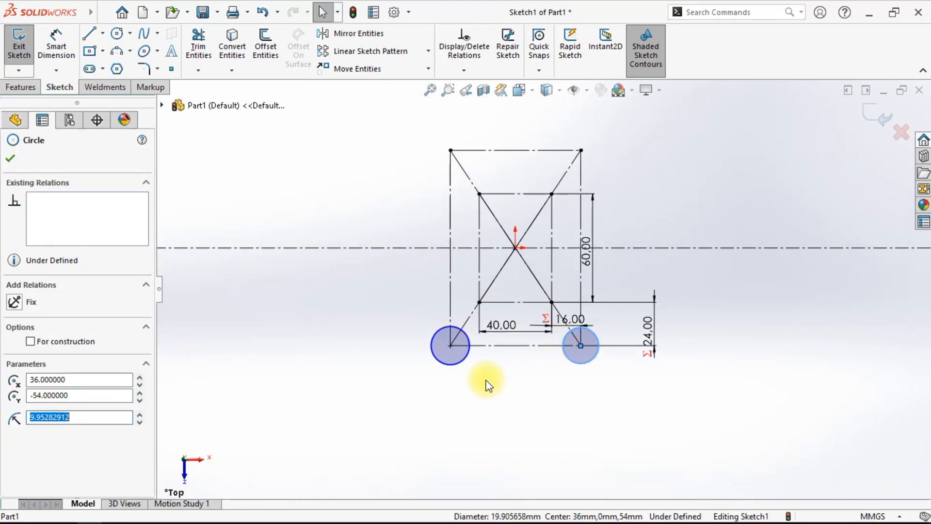
pyautogui.keyDown('ctrl'); pyautogui.click(468, 361); pyautogui.keyUp('ctrl')
pyautogui.click(15, 427)
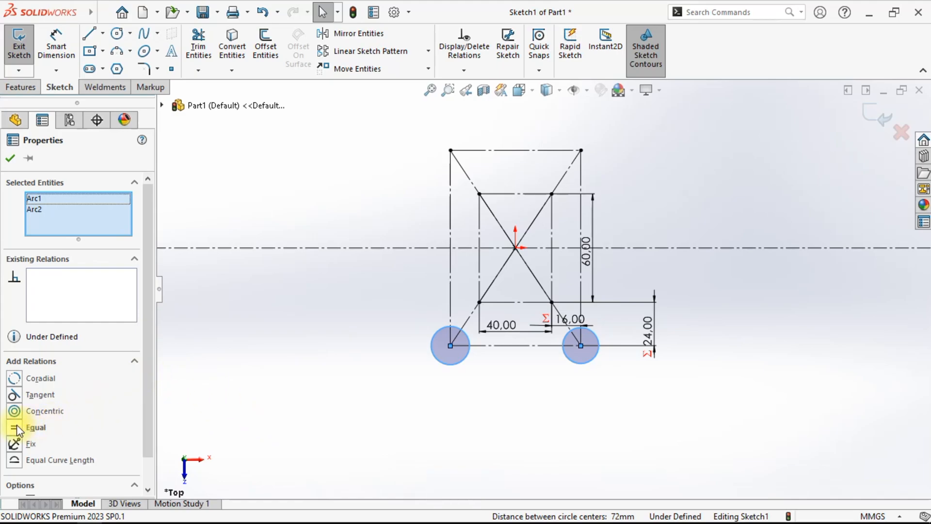
pyautogui.click(319, 401)
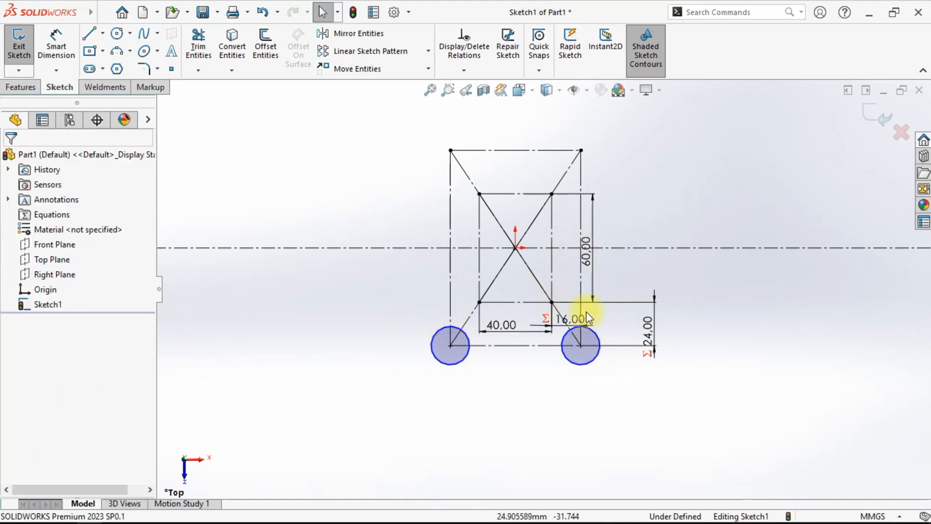
# - Mirror the two bottom circles about the horizontal centerline to create the top holes
pyautogui.scroll(-1, 592, 334)
pyautogui.scroll(2, 574, 293)
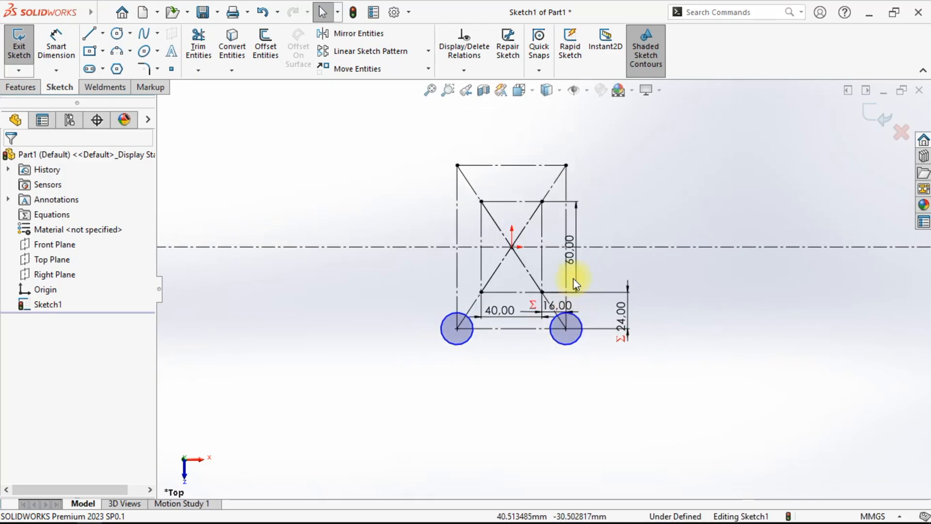
pyautogui.scroll(-1, 607, 204)
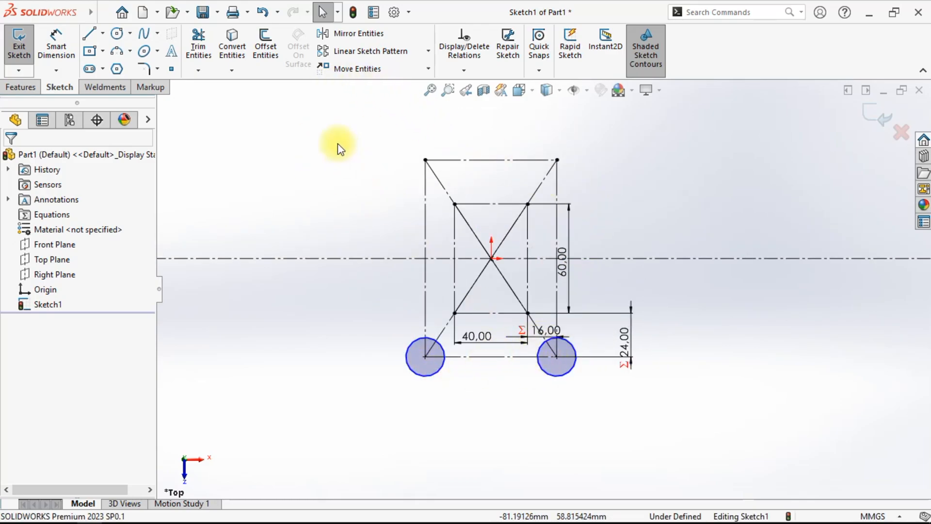
pyautogui.click(380, 34)
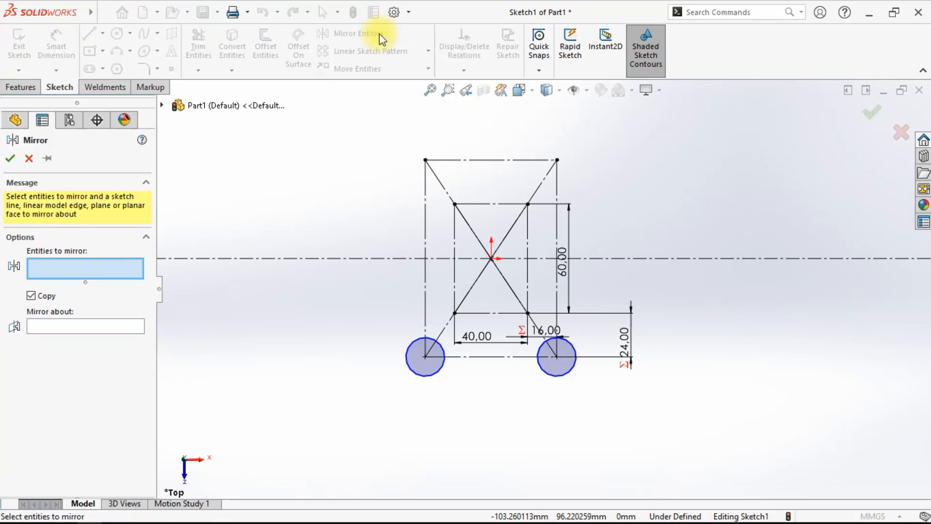
pyautogui.click(432, 370)
pyautogui.click(554, 373)
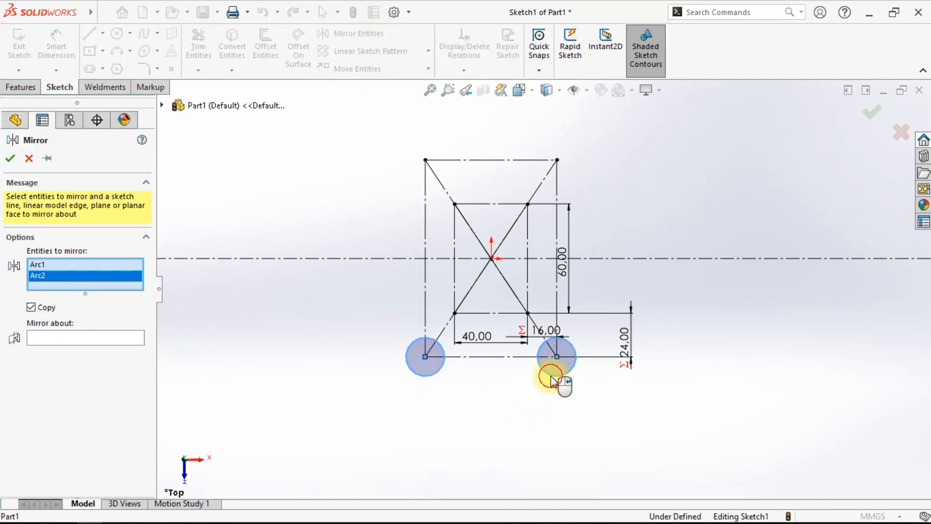
pyautogui.click(71, 340)
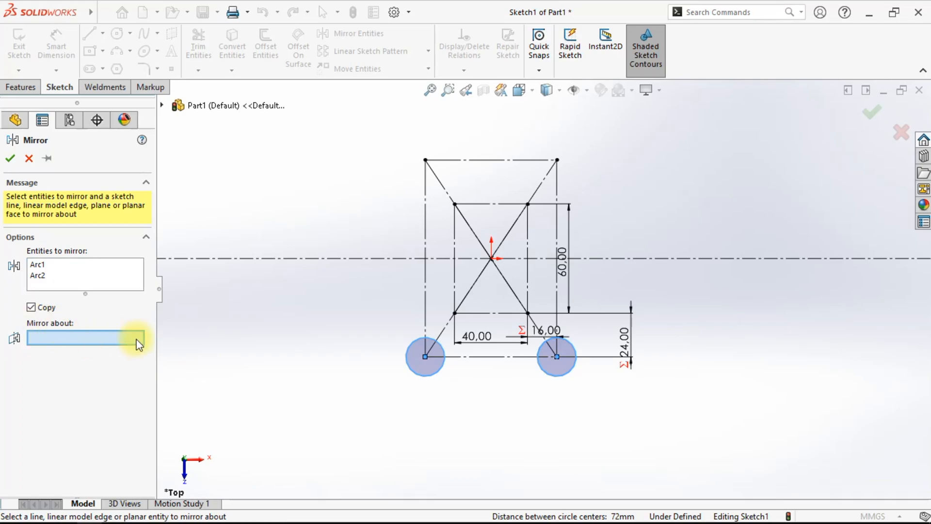
pyautogui.click(305, 258)
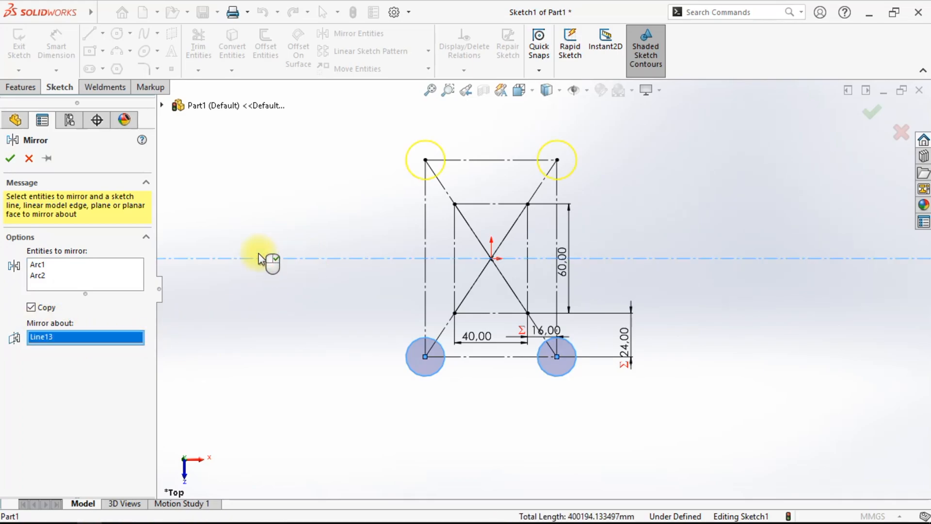
pyautogui.click(10, 158)
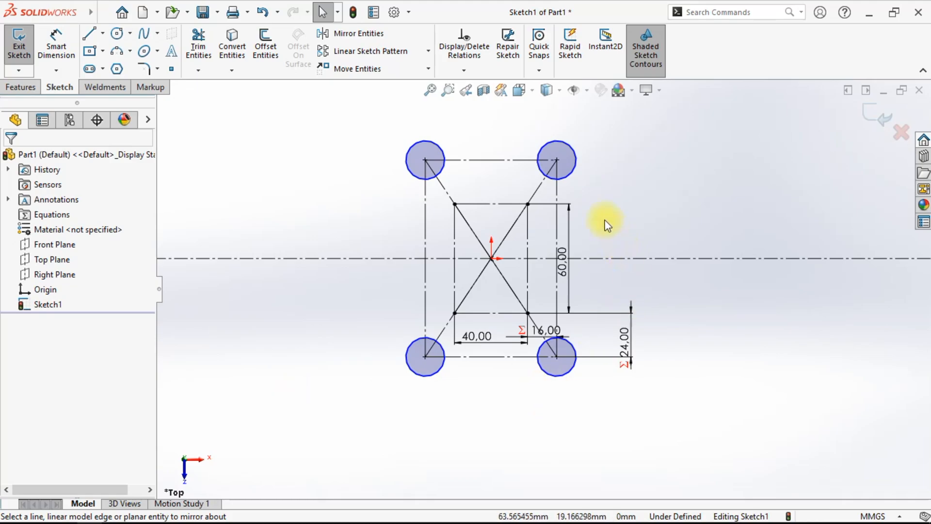
# - Dimension the bottom-left hole's diameter as 12 mm and name the dimension "lubang baut"
pyautogui.scroll(-2, 494, 238)
pyautogui.scroll(1, 512, 277)
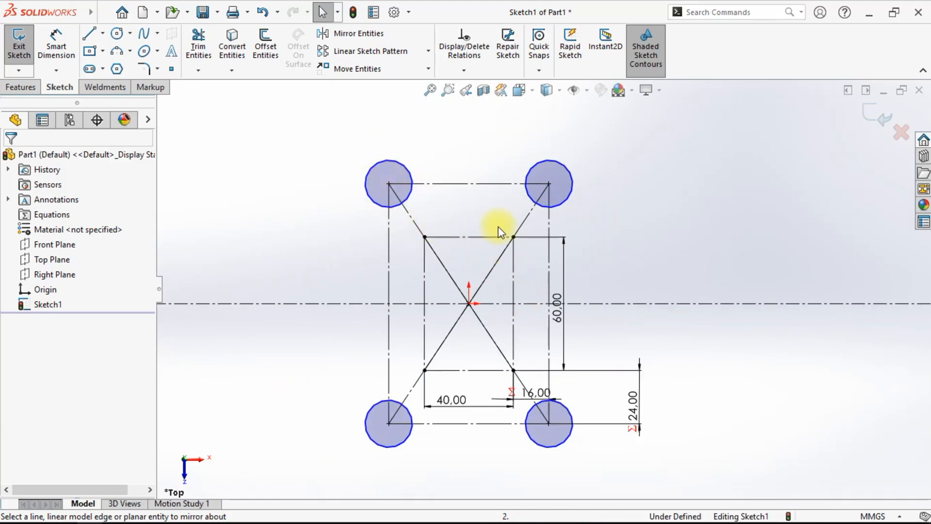
pyautogui.click(56, 43)
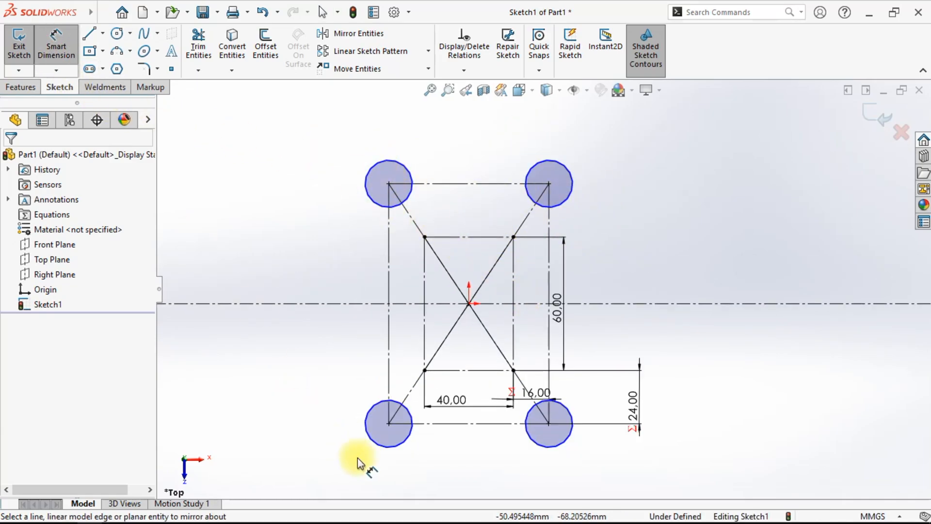
pyautogui.click(365, 425)
pyautogui.click(335, 416)
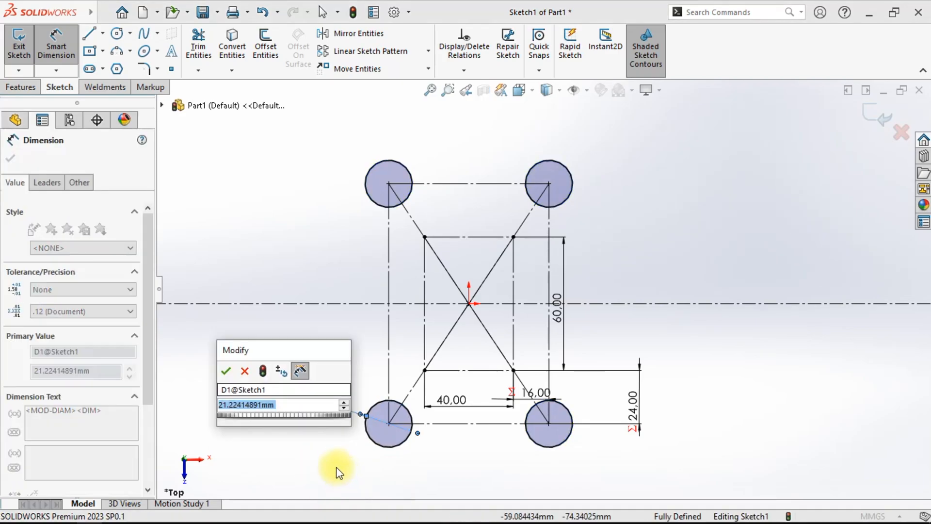
pyautogui.click(264, 390)
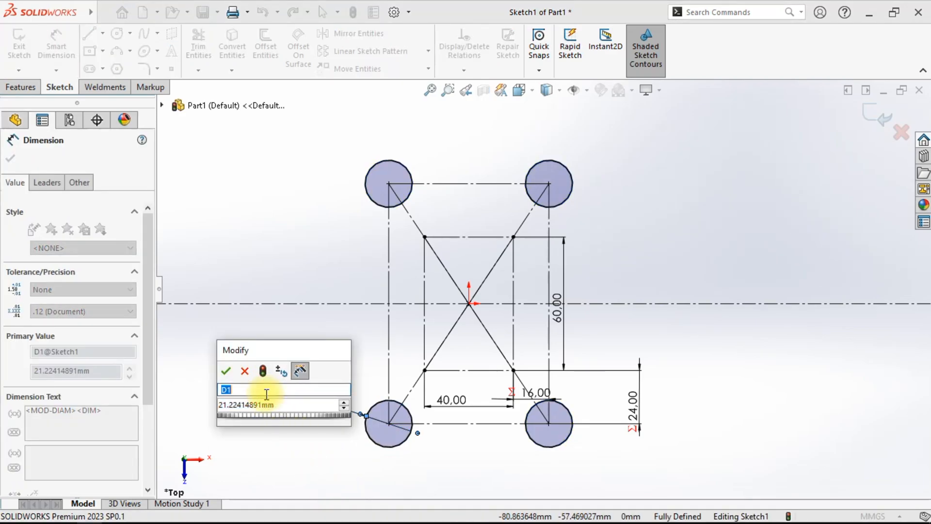
pyautogui.write('lubang baut')
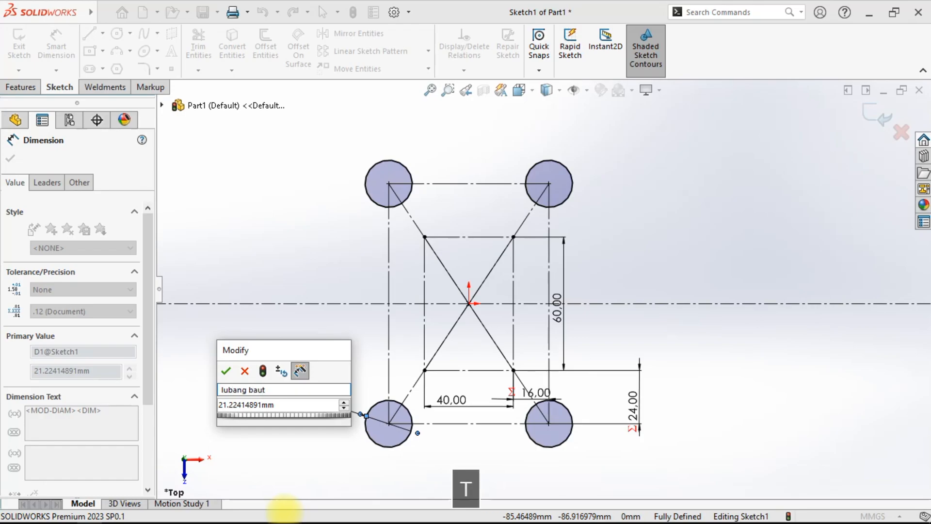
pyautogui.click(285, 404)
pyautogui.moveTo(285, 404); pyautogui.dragTo(214, 427)
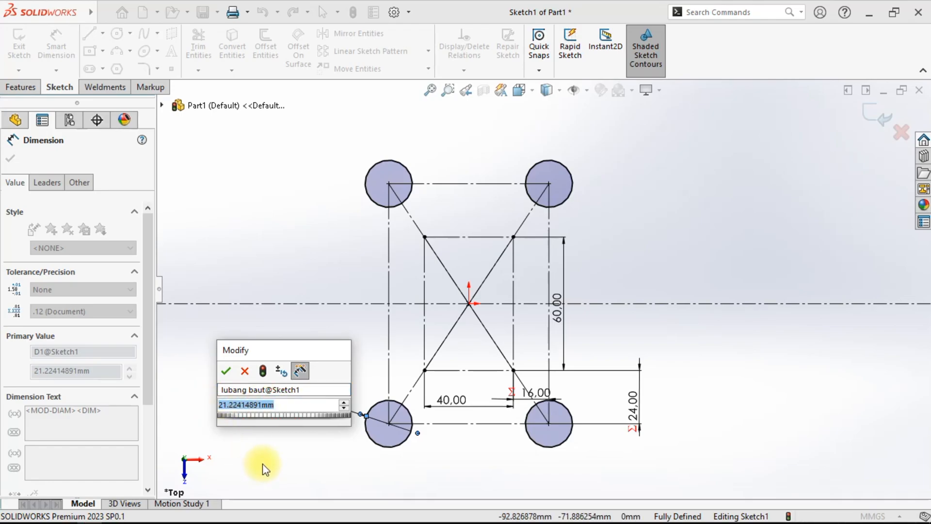
pyautogui.write('12')
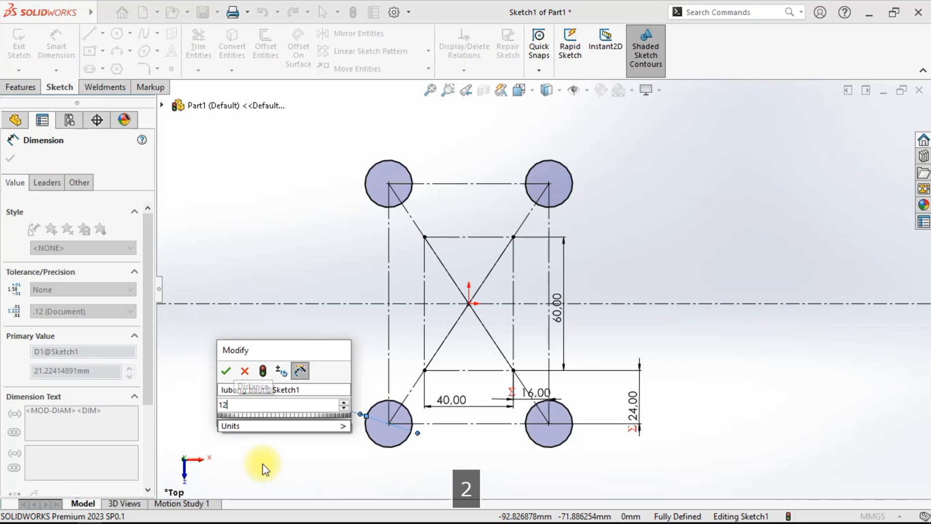
pyautogui.click(226, 370)
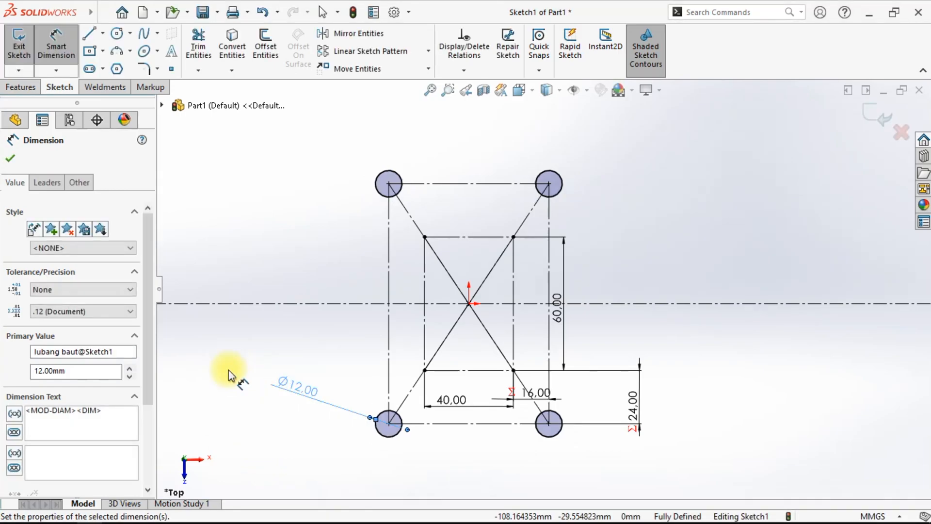
pyautogui.rightClick(653, 281)
pyautogui.click(675, 264)
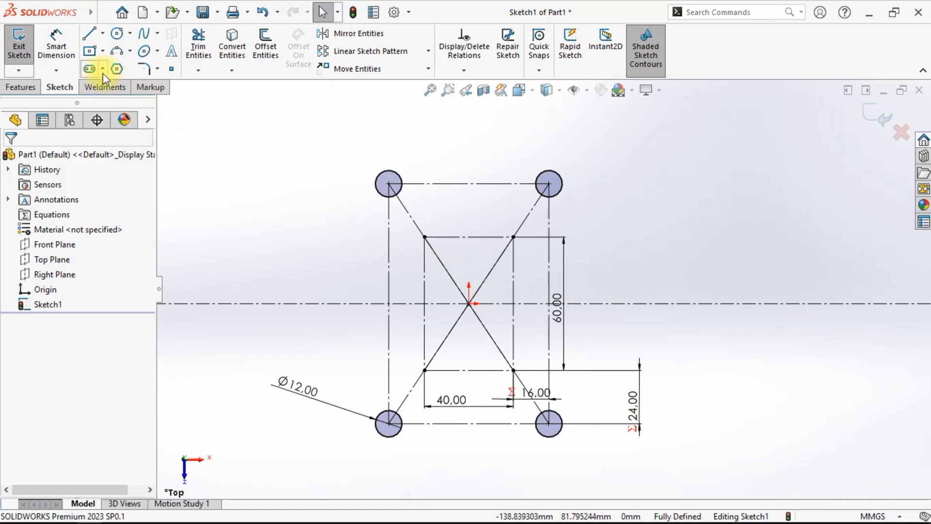
# - Draw a center rectangle from the origin so it encloses all four bolt holes
pyautogui.click(91, 53)
pyautogui.click(468, 304)
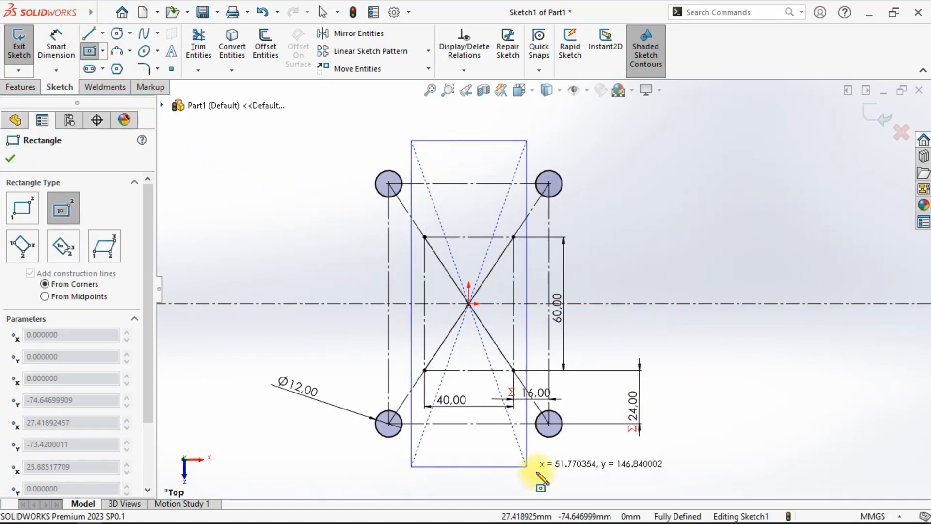
pyautogui.click(597, 469)
pyautogui.rightClick(678, 234)
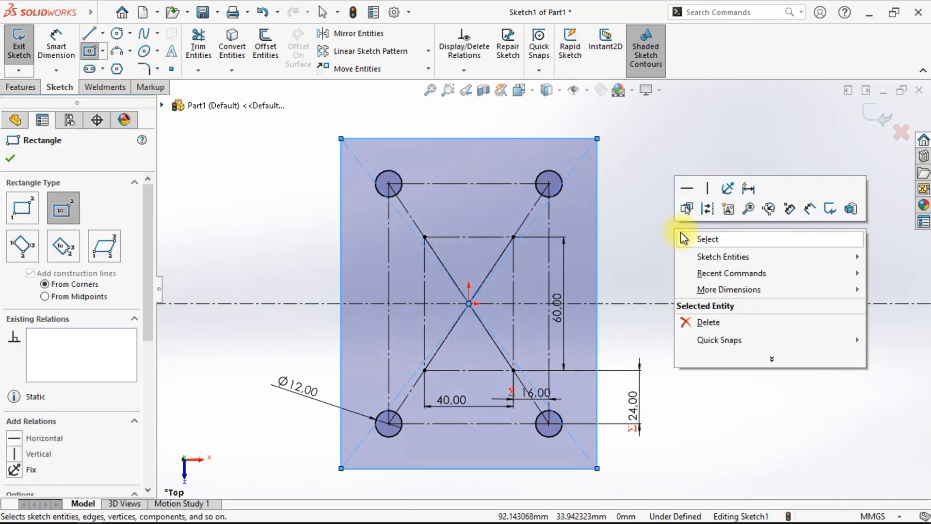
pyautogui.click(689, 240)
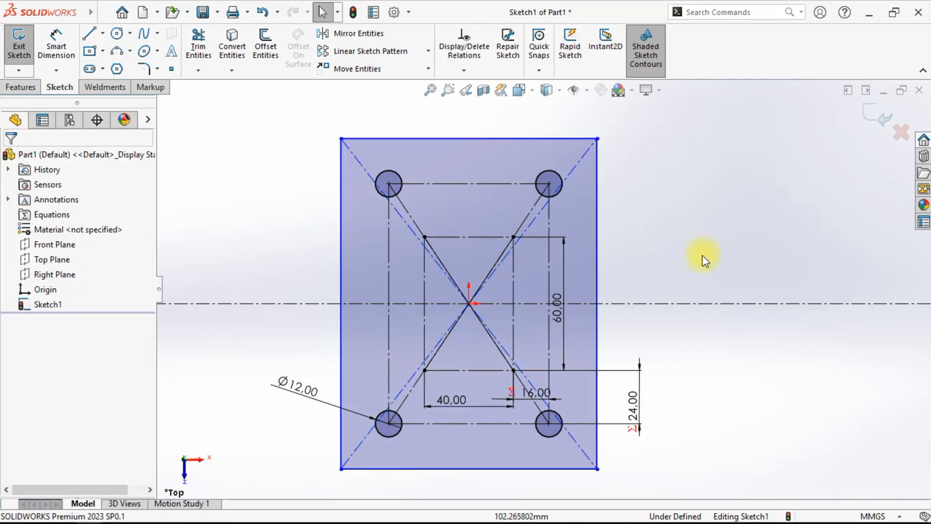
# - Dimension the distance from the bottom holes' centerline to the rectangle's bottom edge and name it "offside baut"
pyautogui.click(57, 44)
pyautogui.click(486, 423)
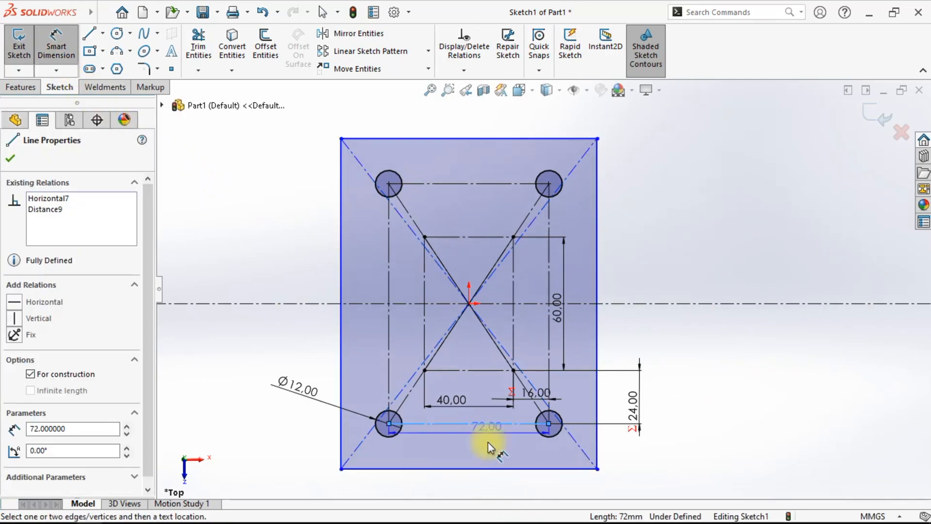
pyautogui.click(494, 468)
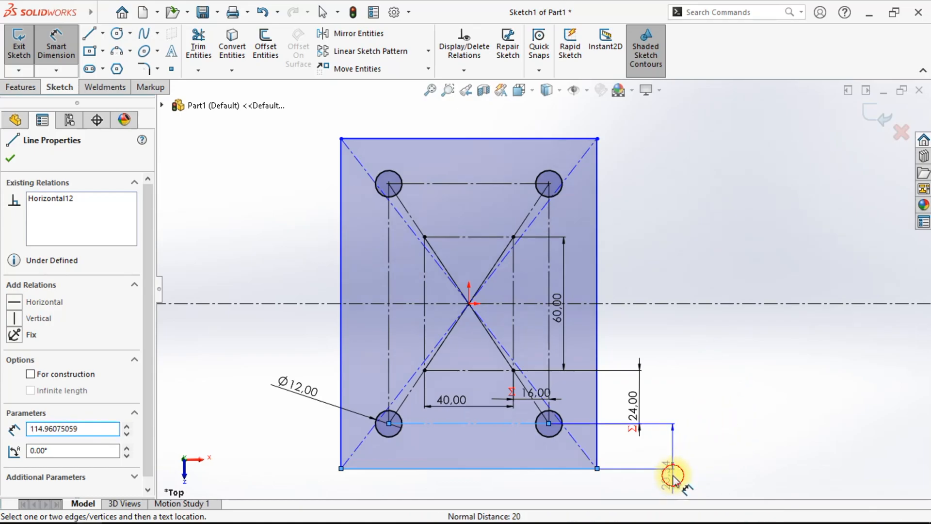
pyautogui.click(671, 478)
pyautogui.moveTo(670, 439); pyautogui.dragTo(706, 351)
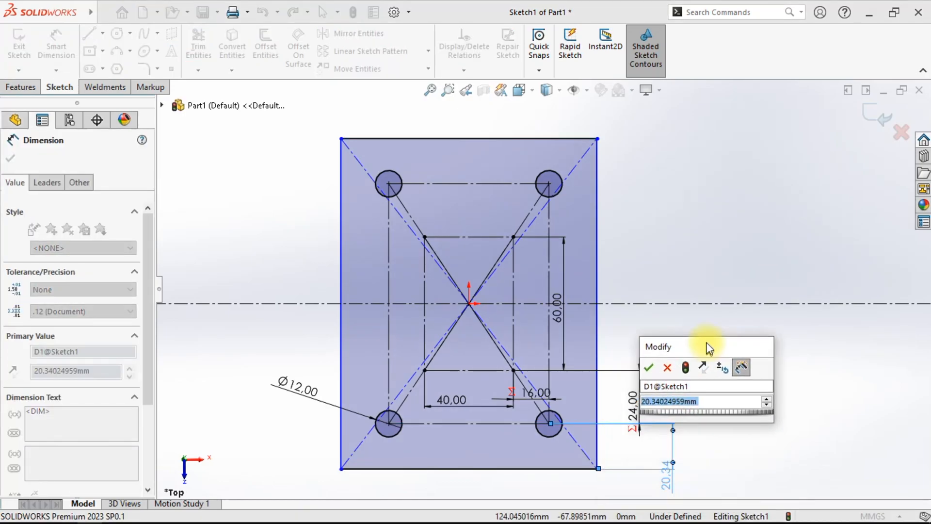
pyautogui.click(703, 383)
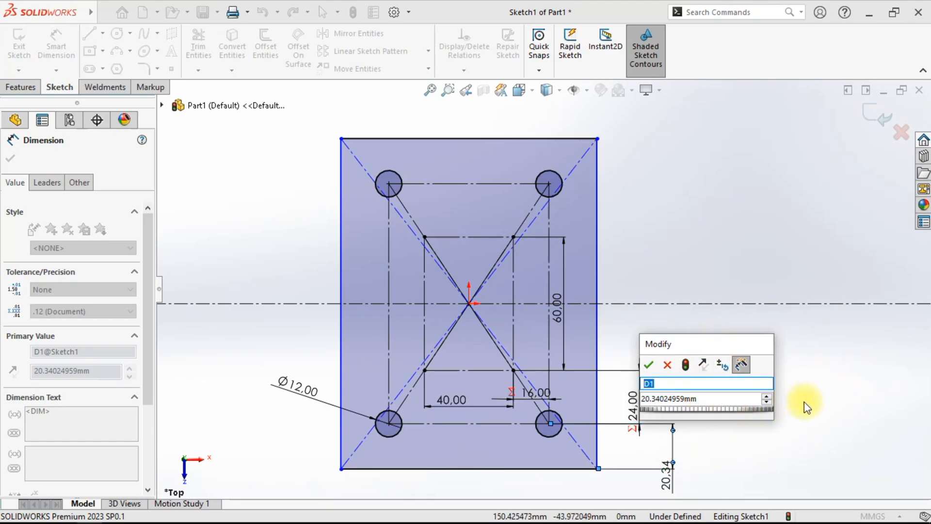
pyautogui.write('offside ')
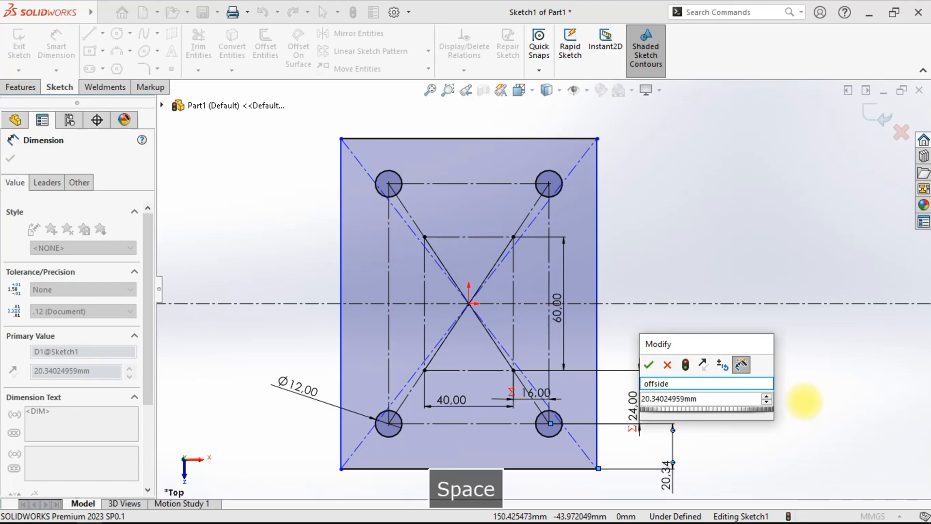
pyautogui.write('bau')
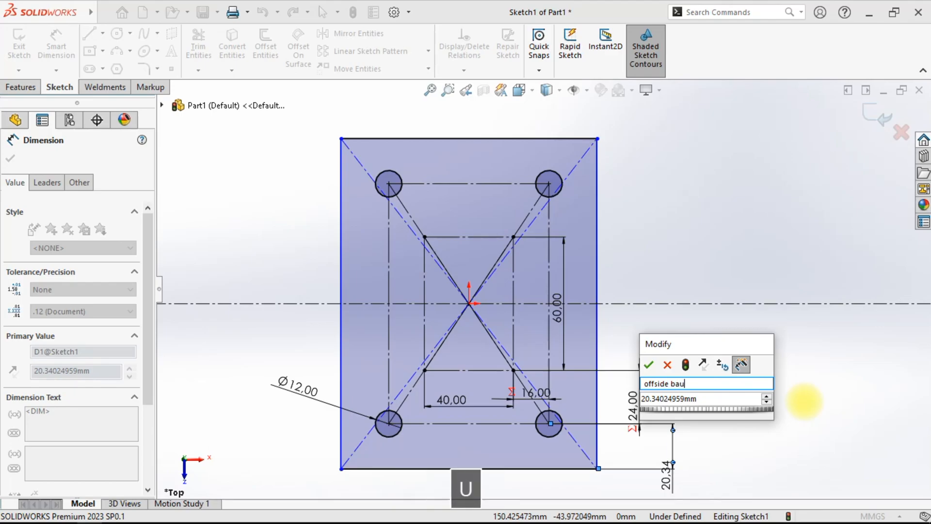
pyautogui.write('t')
pyautogui.click(732, 399)
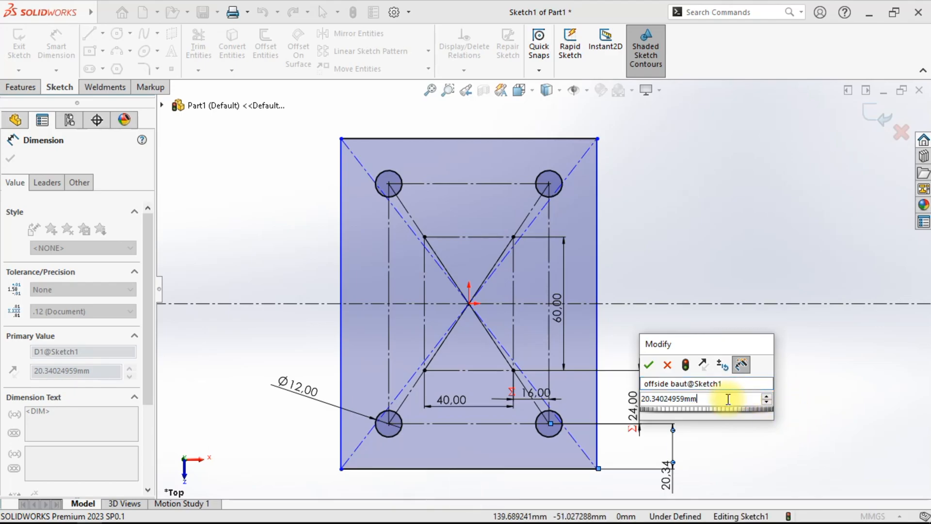
pyautogui.moveTo(708, 397); pyautogui.dragTo(633, 395)
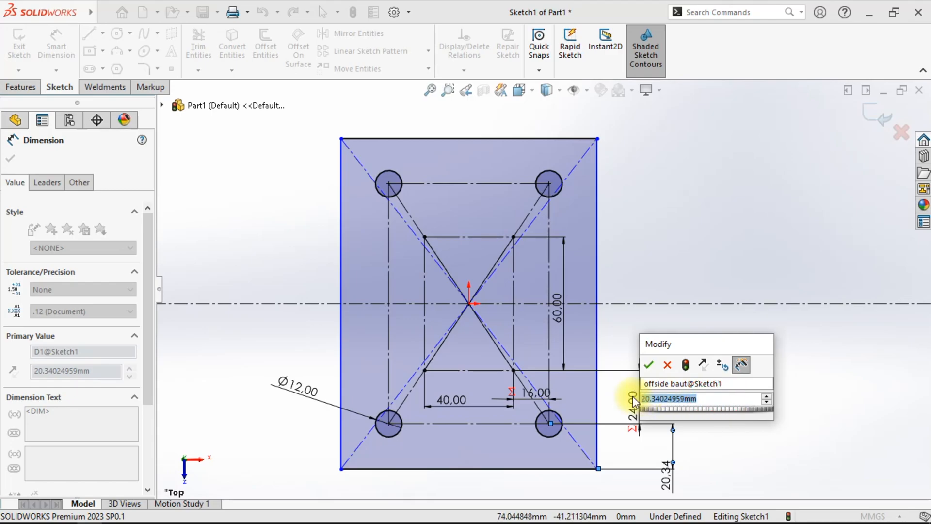
# - Set the offside baut dimension to the equation =("lubang baut@Sketch1"*60)/100
pyautogui.write('=')
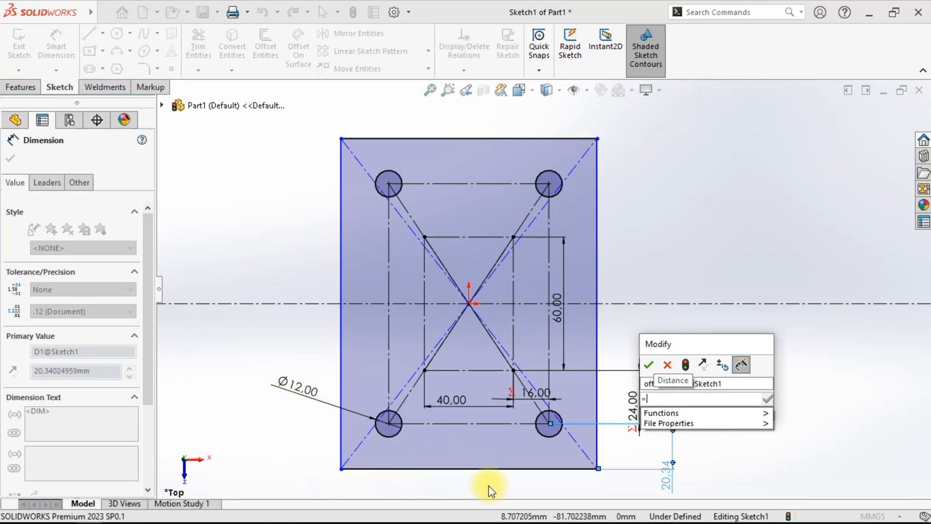
pyautogui.write('(')
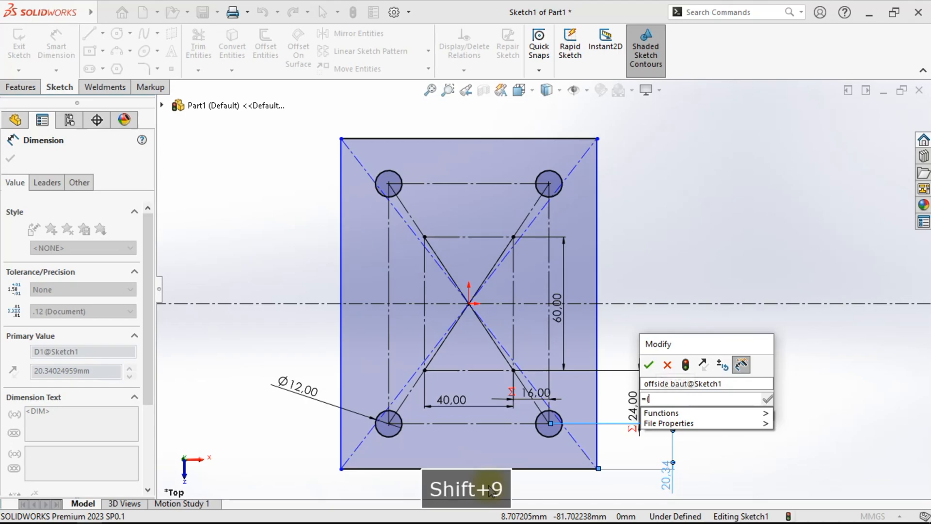
pyautogui.click(301, 395)
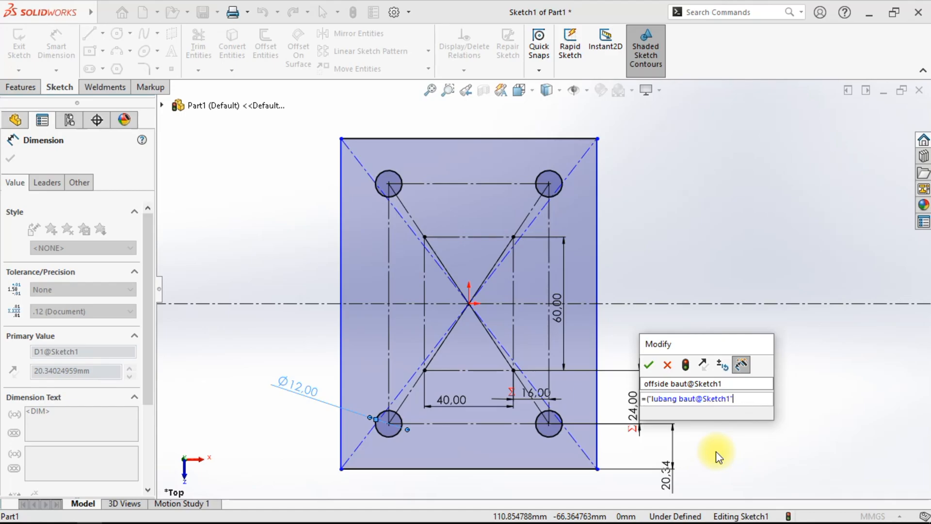
pyautogui.write('*')
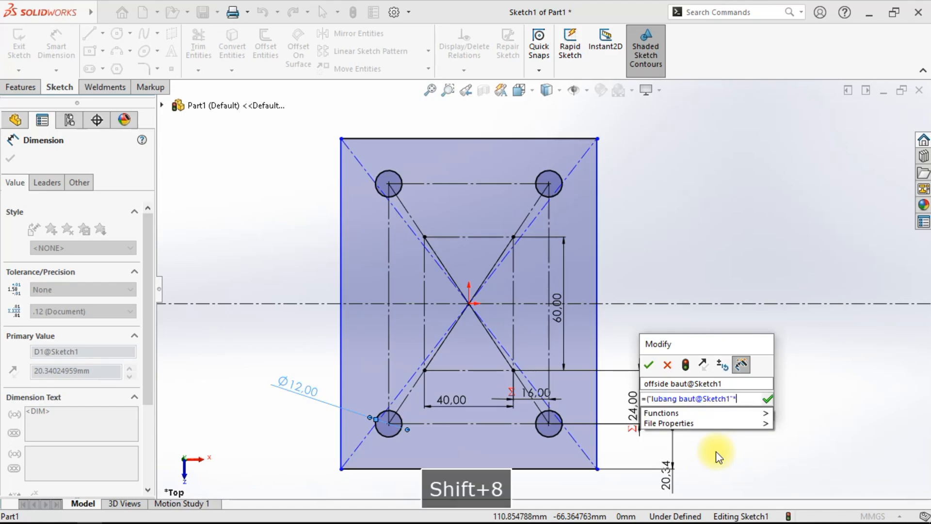
pyautogui.write('60')
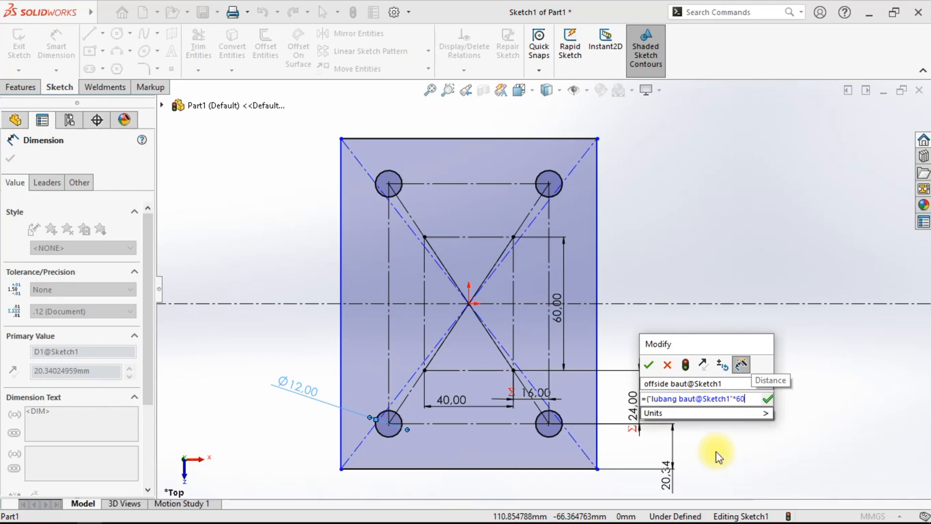
pyautogui.write(')')
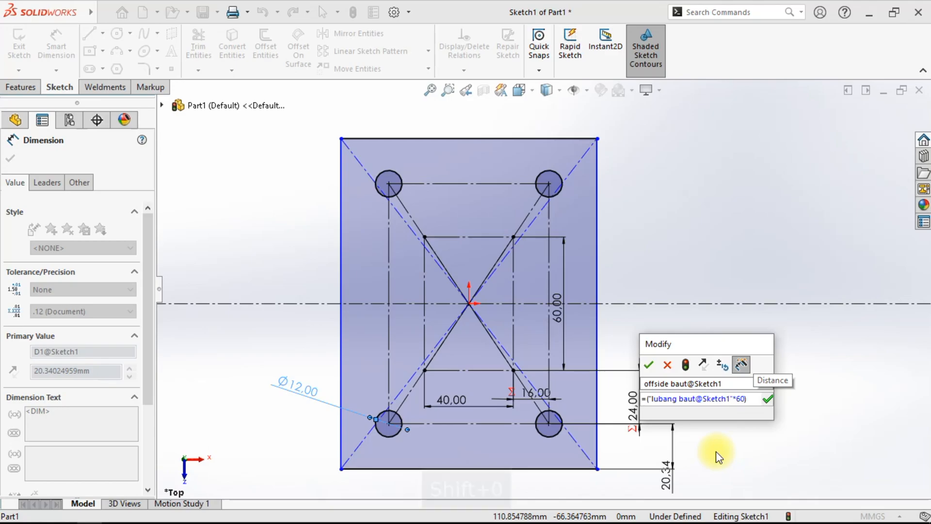
pyautogui.write('/100')
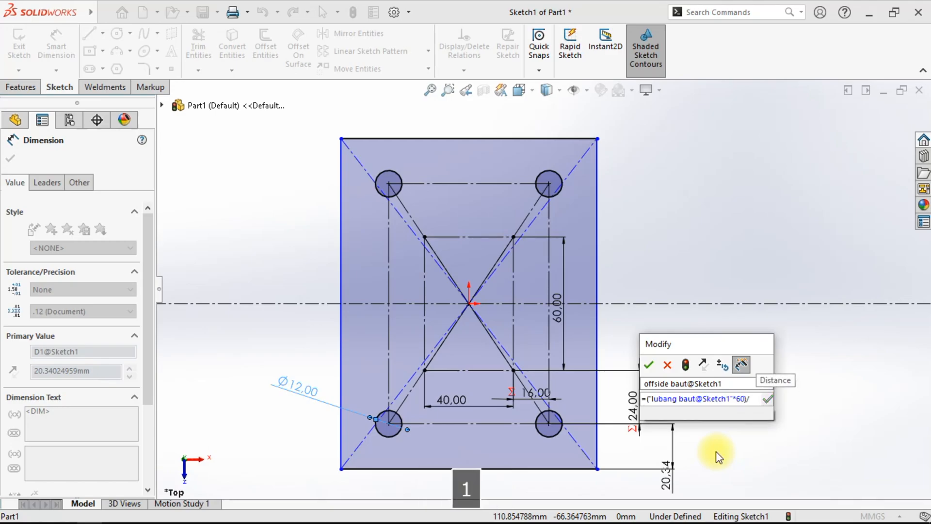
pyautogui.click(650, 363)
pyautogui.rightClick(764, 361)
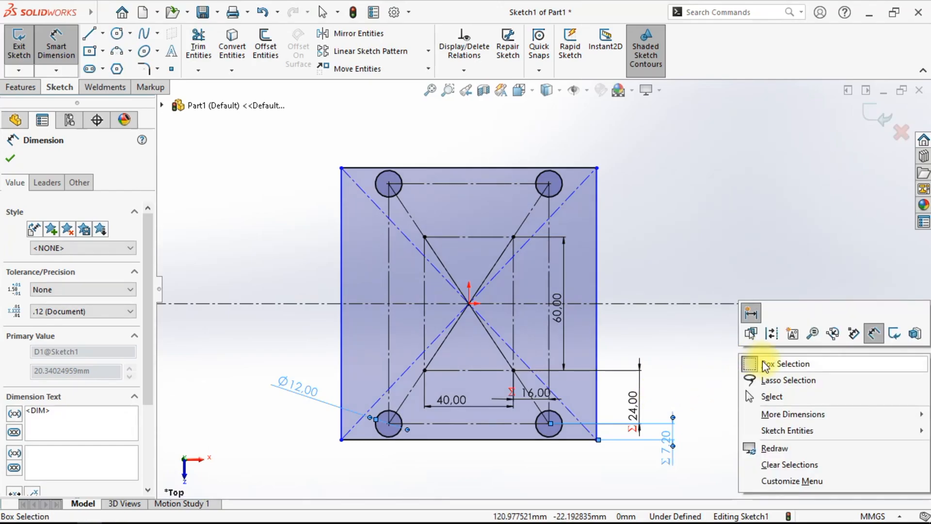
pyautogui.click(771, 396)
# - Dimension the distance from the plate's left edge to the left holes' centerline and set it equal to "offside baut@Sketch1"
pyautogui.scroll(-3, 446, 451)
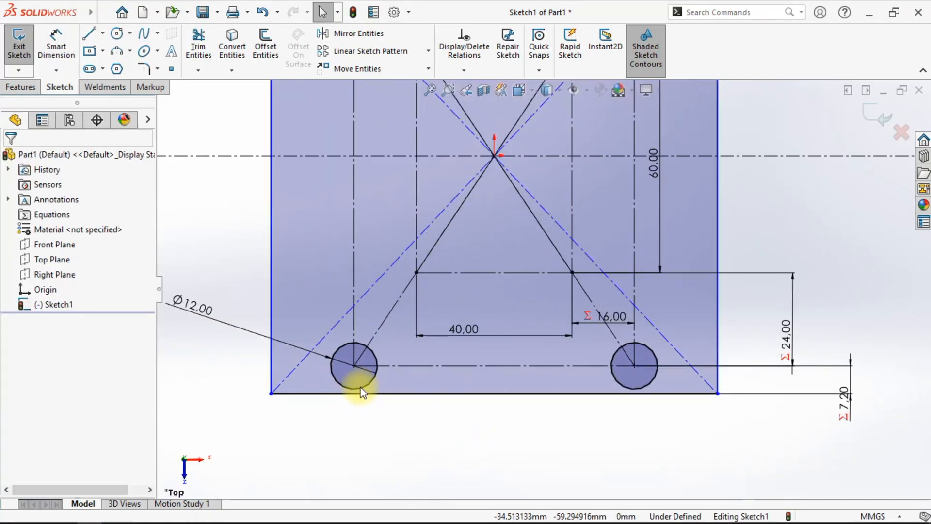
pyautogui.scroll(-3, 360, 392)
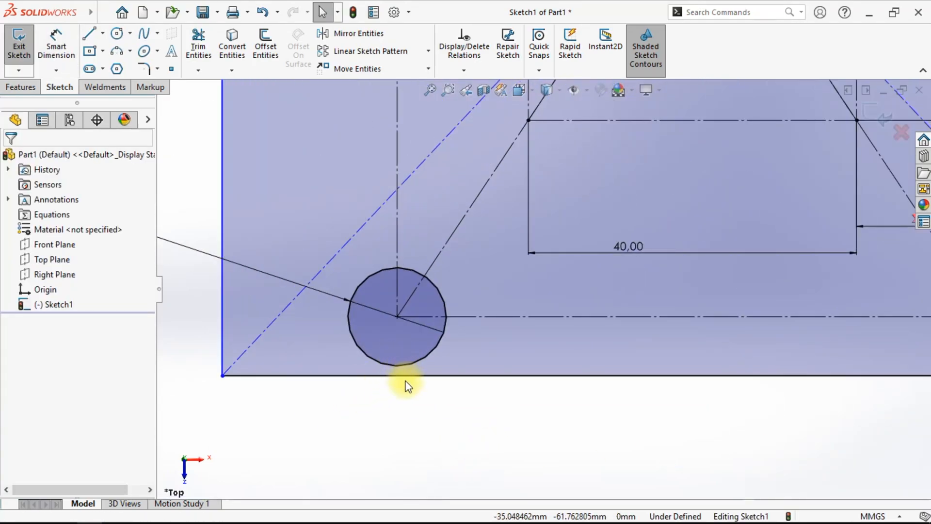
pyautogui.scroll(12, 431, 403)
pyautogui.scroll(-4, 584, 262)
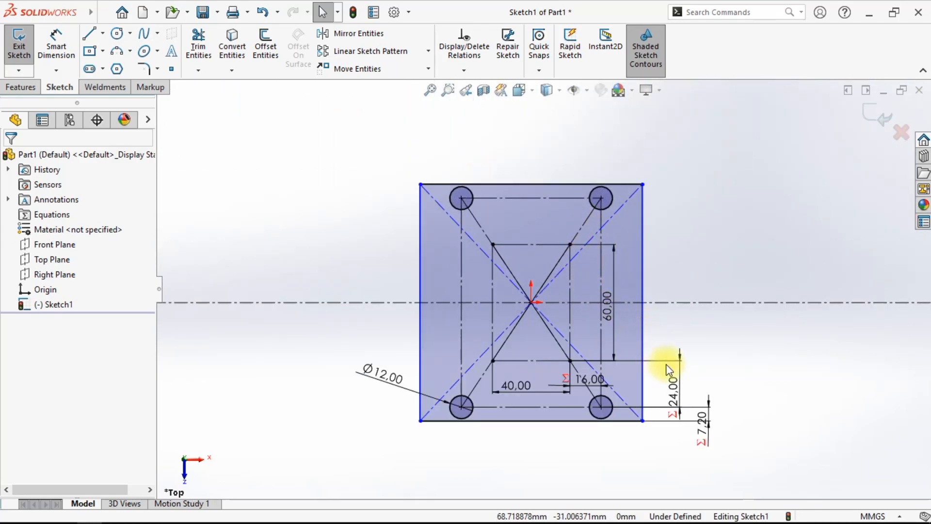
pyautogui.scroll(-1, 676, 370)
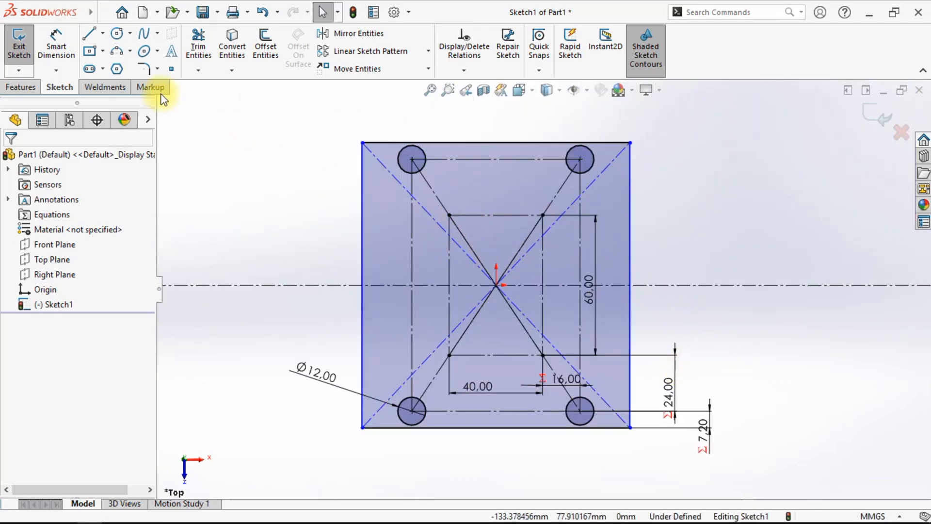
pyautogui.click(56, 45)
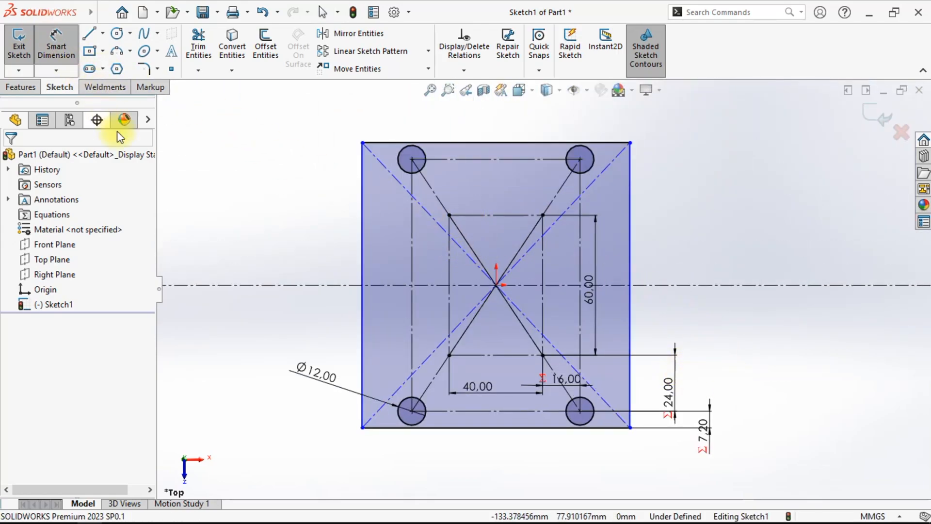
pyautogui.click(360, 252)
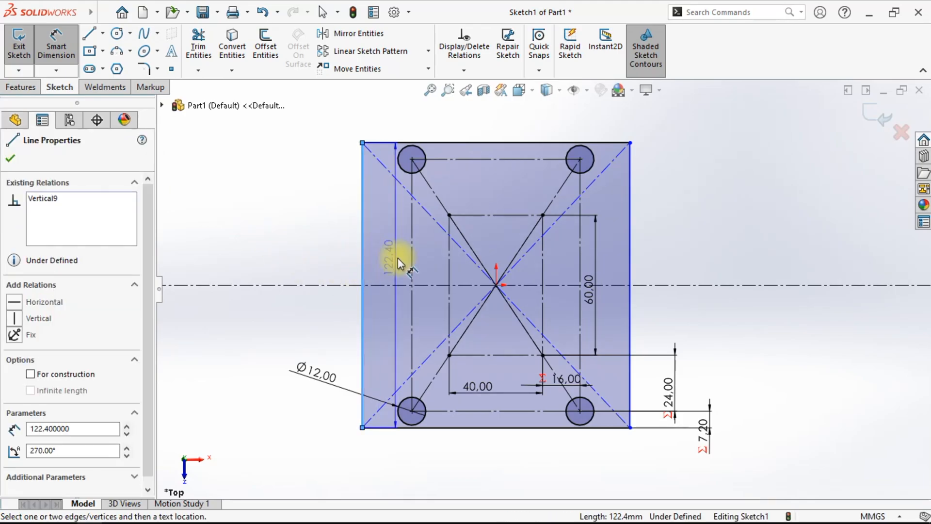
pyautogui.click(414, 255)
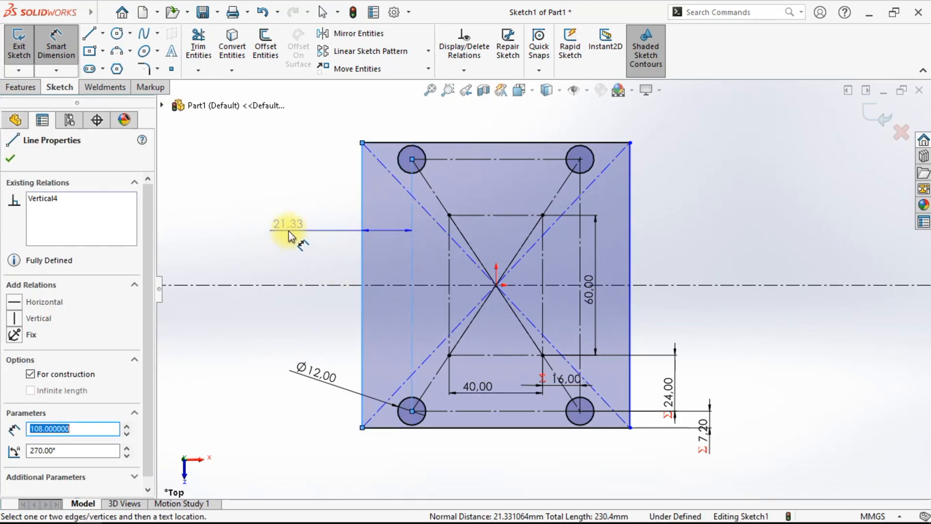
pyautogui.click(289, 229)
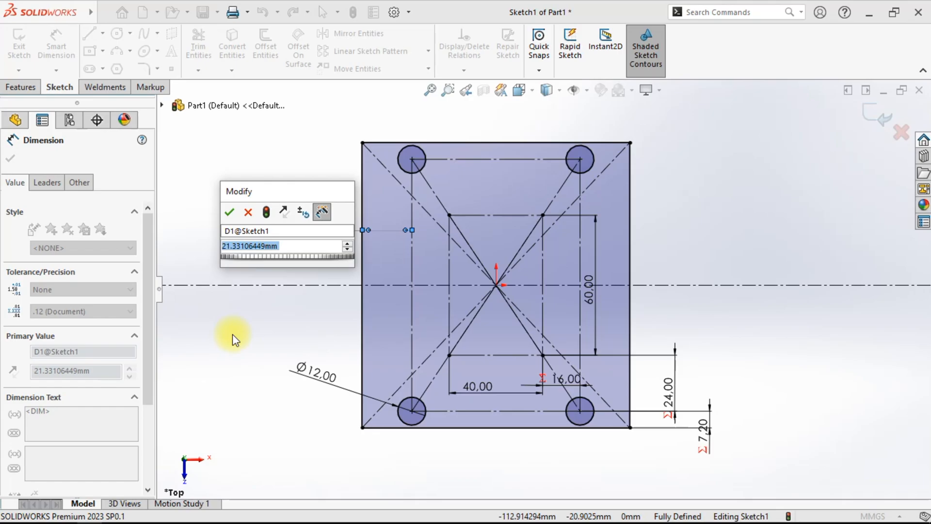
pyautogui.write('="offside baut@Sketch1')
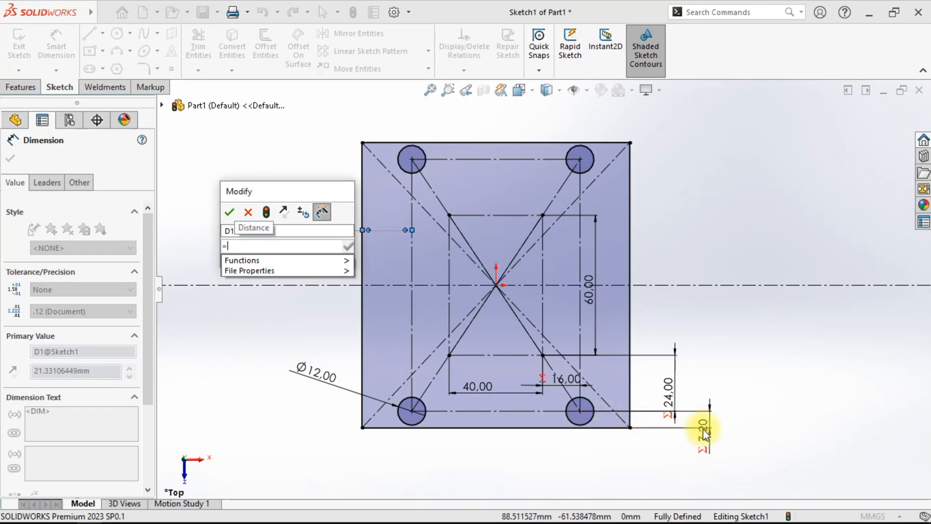
pyautogui.click(705, 434)
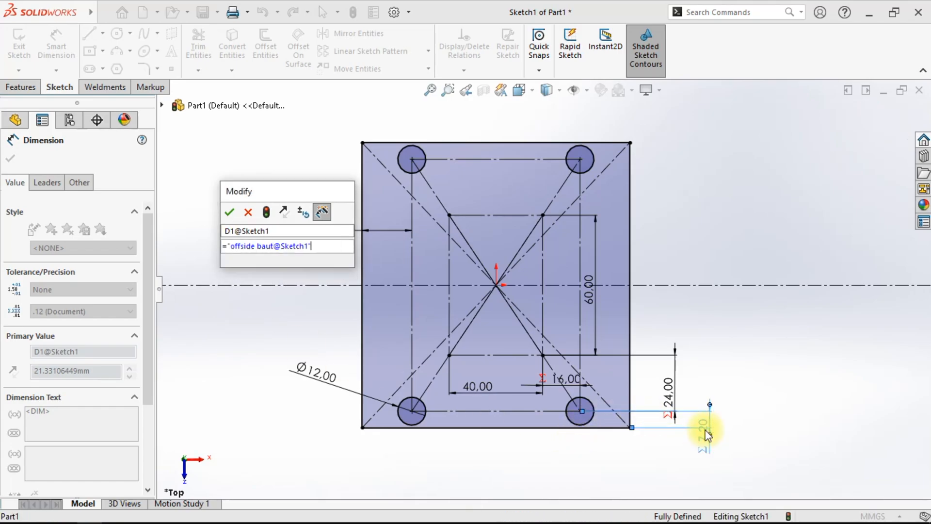
pyautogui.click(229, 211)
pyautogui.scroll(-3, 576, 216)
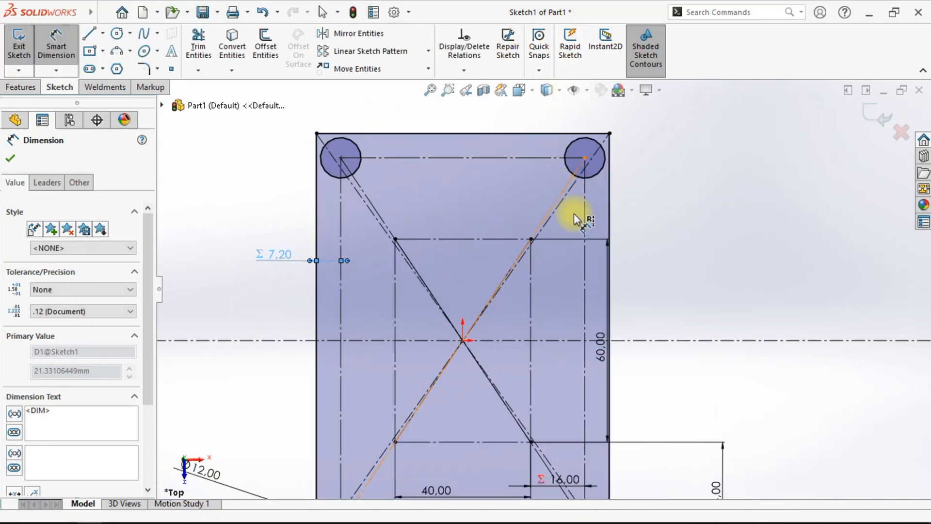
pyautogui.scroll(5, 663, 223)
pyautogui.rightClick(659, 219)
pyautogui.click(678, 241)
pyautogui.scroll(-1, 584, 328)
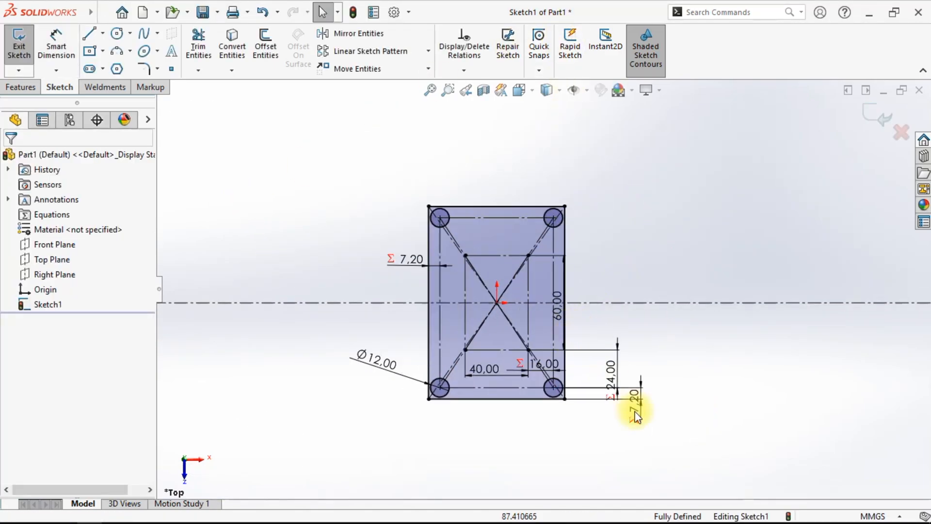
pyautogui.click(423, 264)
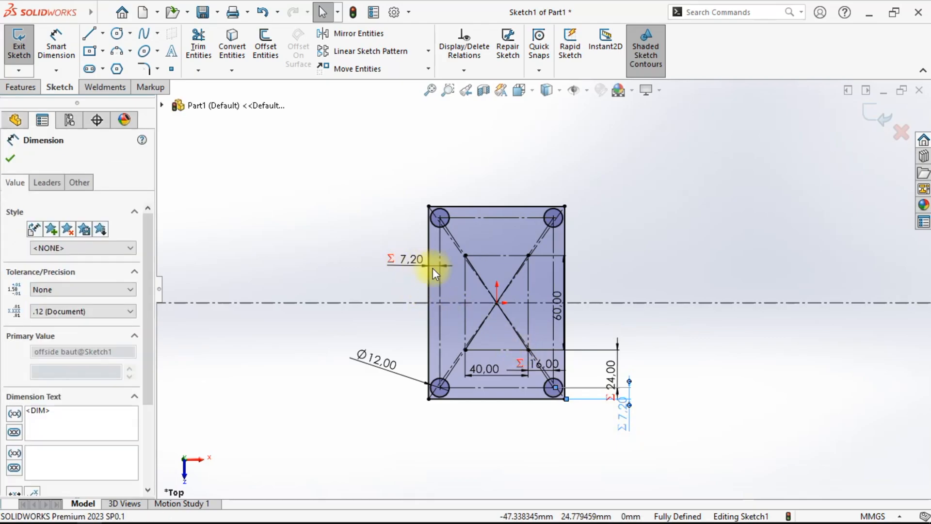
pyautogui.scroll(-2, 433, 269)
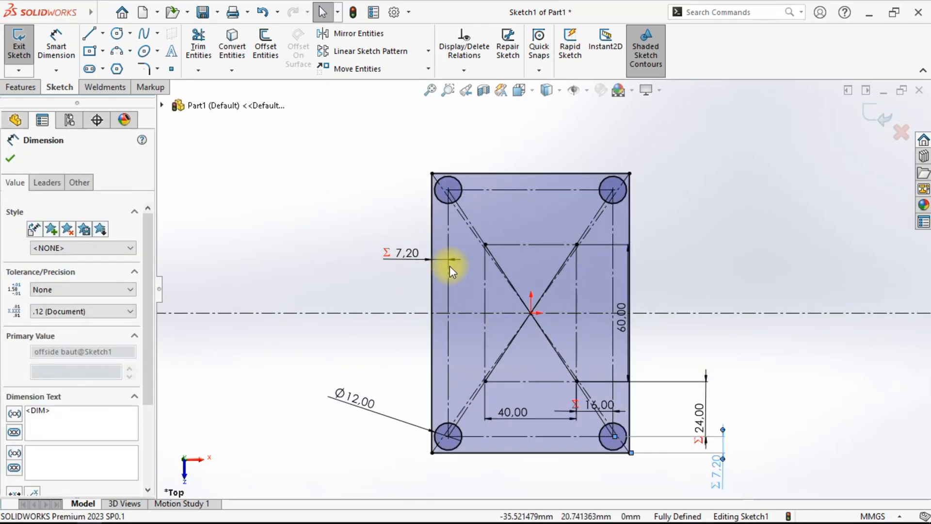
pyautogui.scroll(3, 561, 332)
pyautogui.scroll(-2, 510, 292)
pyautogui.scroll(2, 572, 331)
pyautogui.scroll(-1, 582, 318)
pyautogui.moveTo(583, 333)
pyautogui.mouseDown(button='middle')
pyautogui.moveTo(582, 255)
pyautogui.moveTo(453, 197)
pyautogui.moveTo(568, 243)
pyautogui.moveTo(596, 368)
pyautogui.moveTo(574, 332)
pyautogui.moveTo(566, 281)
pyautogui.moveTo(545, 320)
pyautogui.moveTo(563, 364)
pyautogui.mouseUp(button='middle')
pyautogui.click(633, 269)
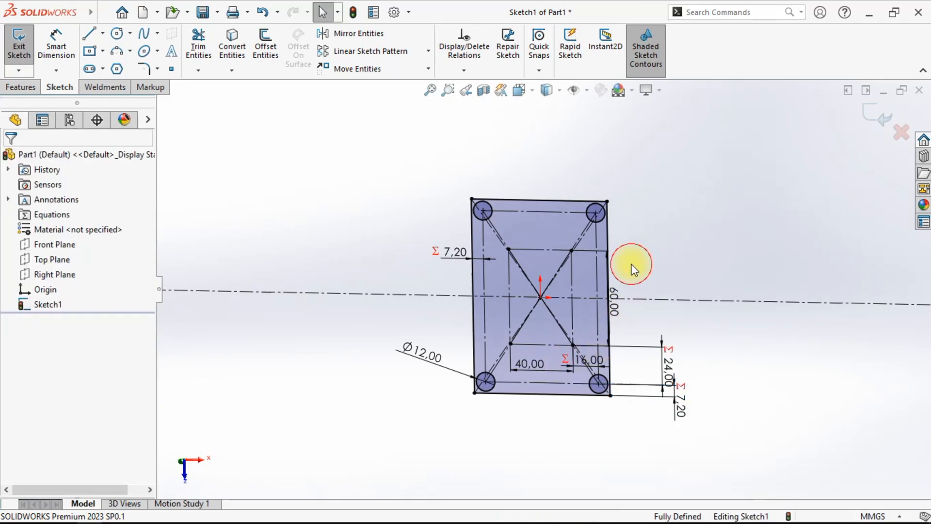
# - Extrude the sketch as a boss 12 mm deep in the reversed direction, viewed in isometric
pyautogui.click(22, 87)
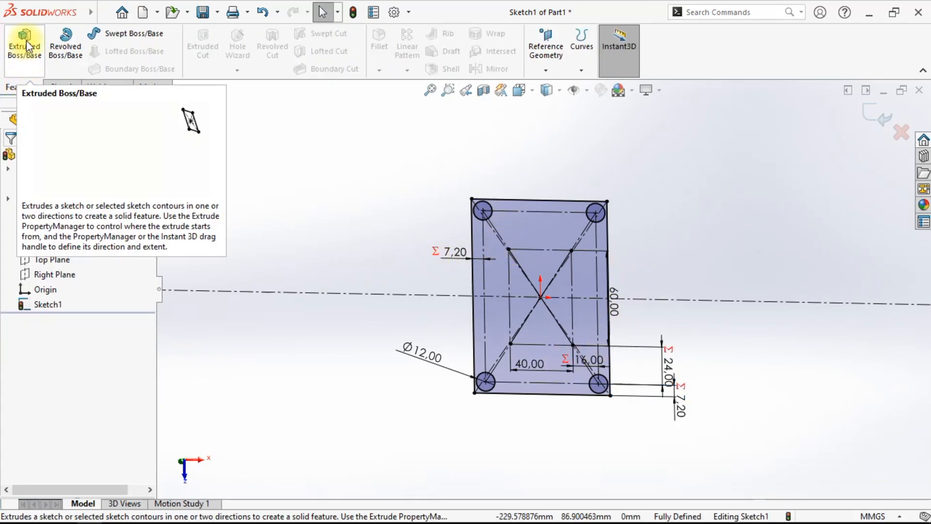
pyautogui.click(27, 58)
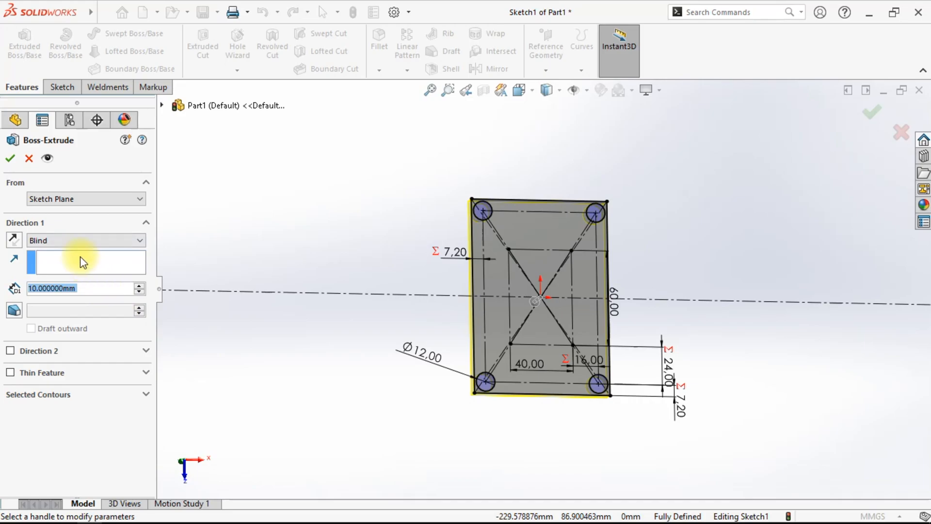
pyautogui.click(520, 90)
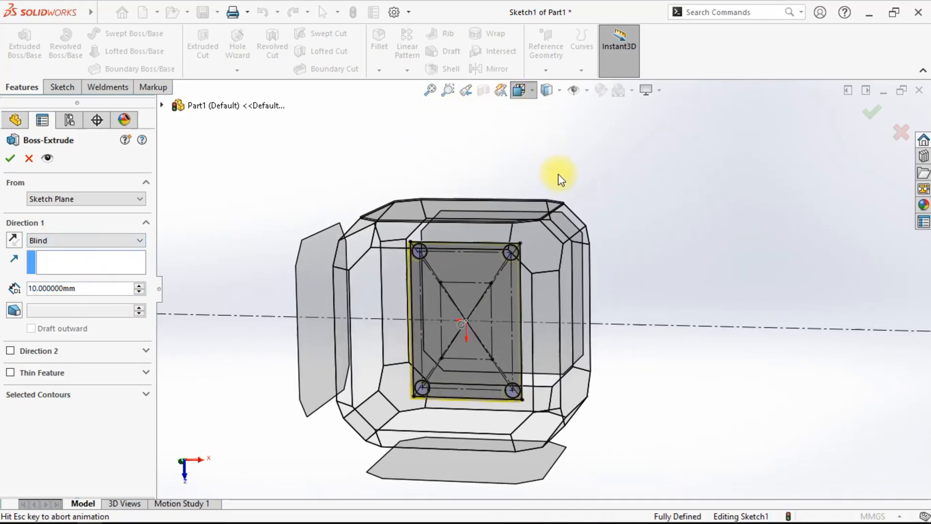
pyautogui.click(598, 133)
pyautogui.scroll(-1, 664, 255)
pyautogui.scroll(1, 572, 237)
pyautogui.scroll(-1, 572, 237)
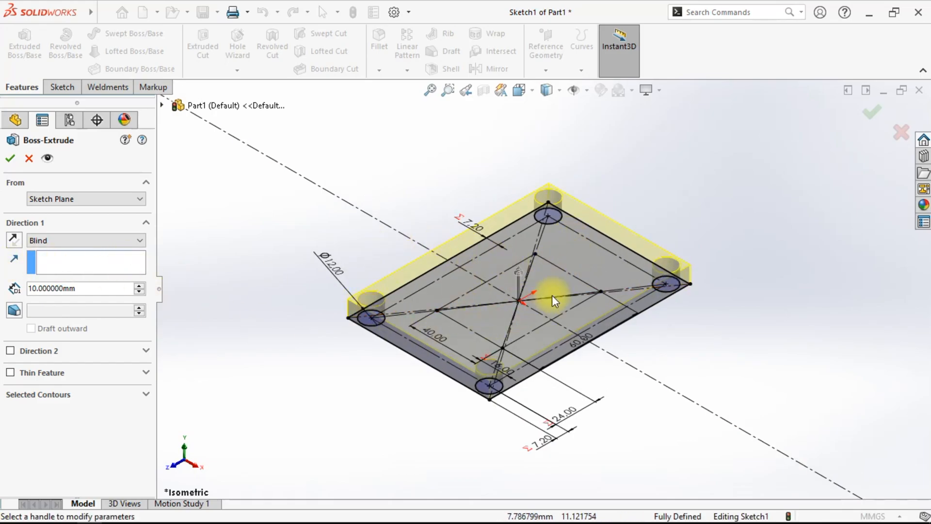
pyautogui.click(517, 276)
pyautogui.moveTo(510, 275); pyautogui.dragTo(518, 207)
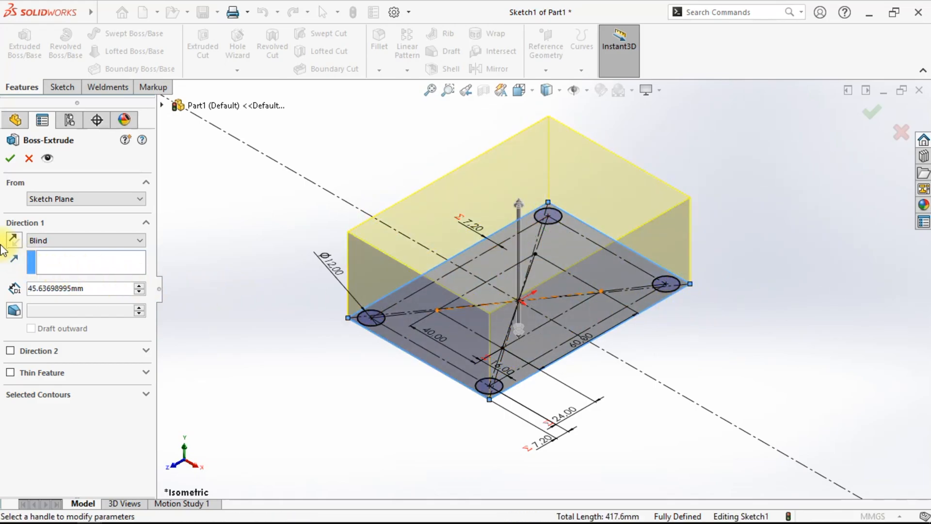
pyautogui.click(15, 239)
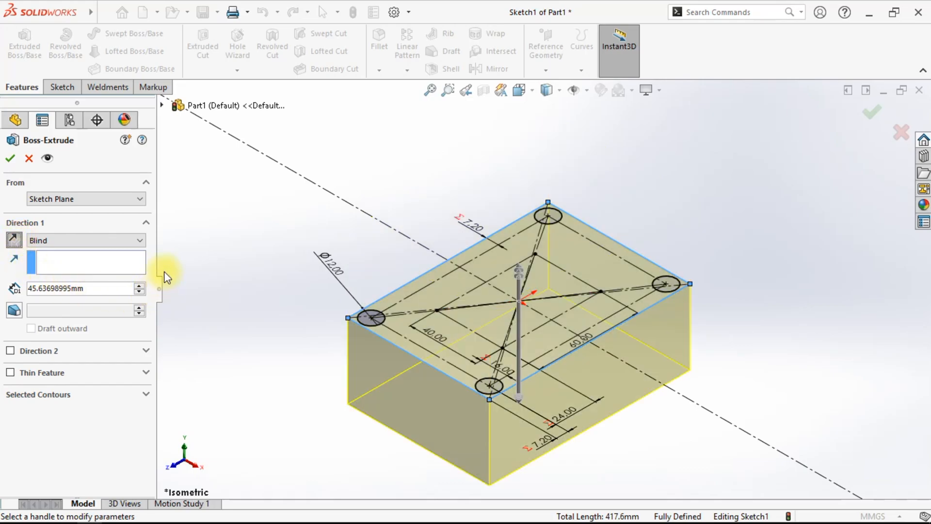
pyautogui.doubleClick(93, 288)
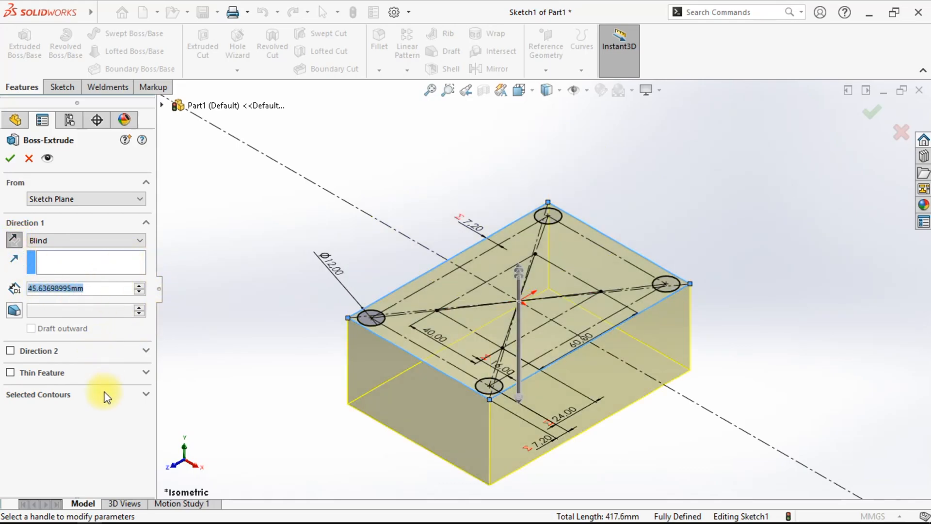
pyautogui.write('12')
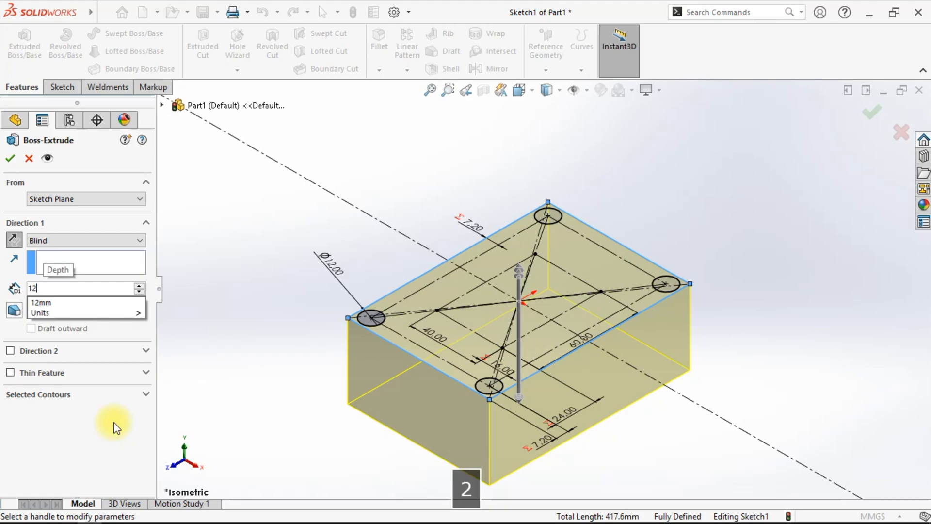
pyautogui.click(114, 423)
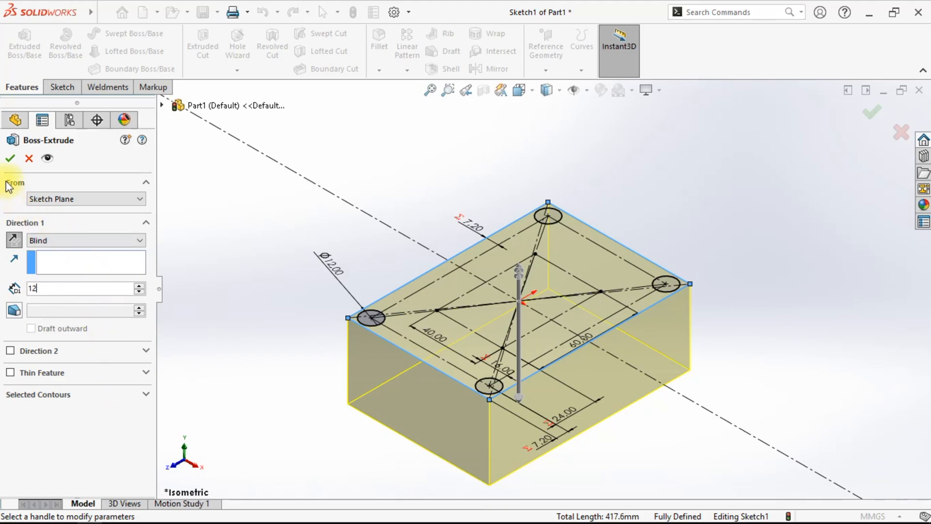
pyautogui.click(9, 158)
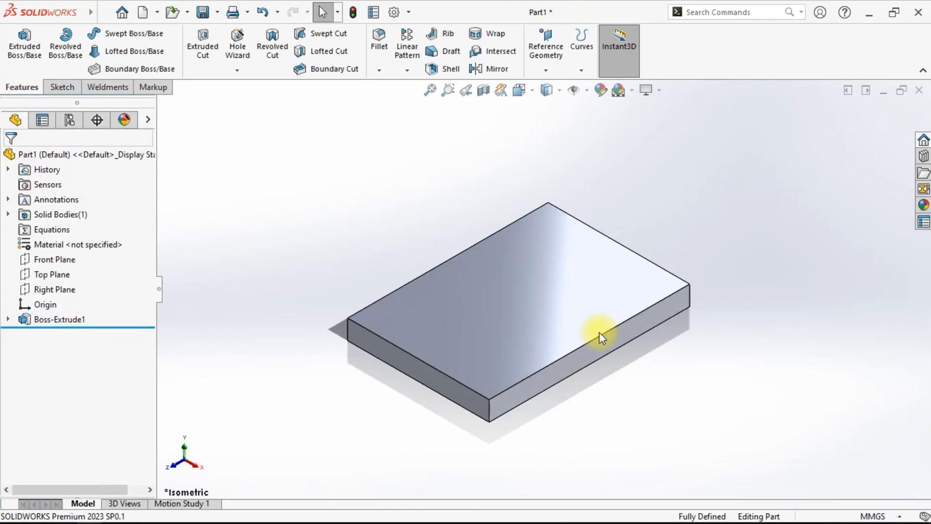
# - Edit the boss extrusion so its selected contour is only the plate region, leaving the four bolt holes open
pyautogui.moveTo(475, 403); pyautogui.dragTo(445, 416, button='middle')
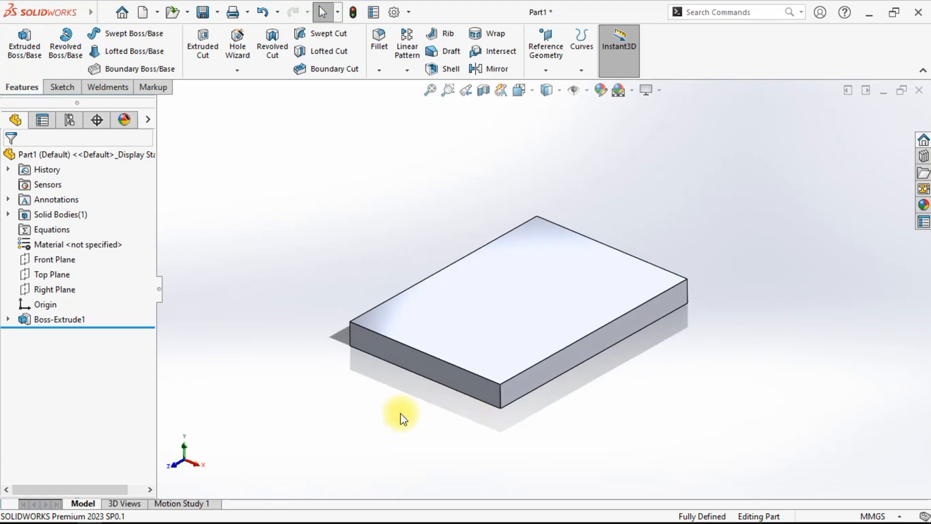
pyautogui.rightClick(63, 326)
pyautogui.click(57, 319)
pyautogui.rightClick(53, 319)
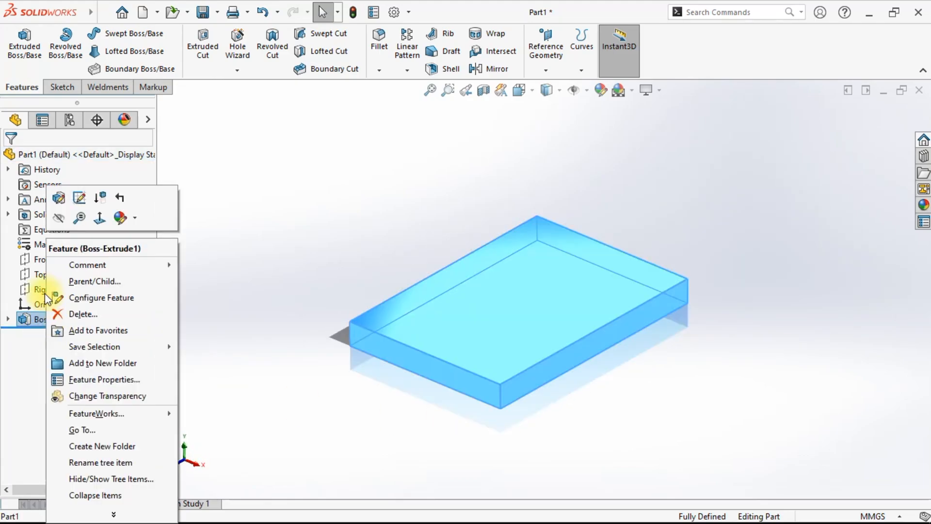
pyautogui.click(59, 199)
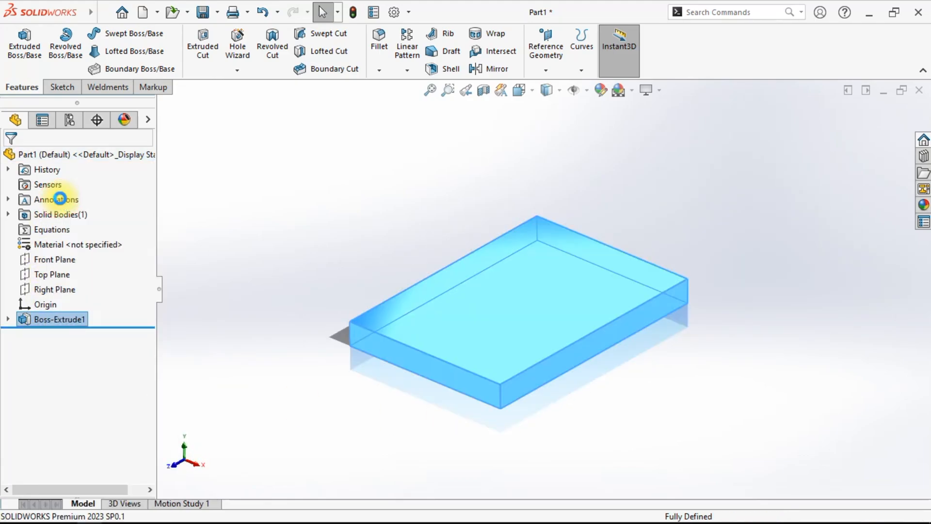
pyautogui.click(101, 394)
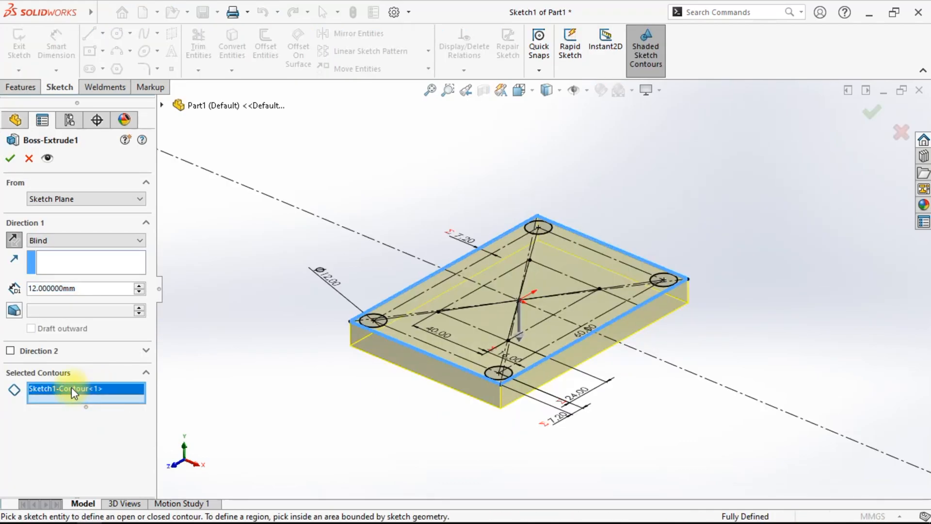
pyautogui.rightClick(77, 390)
pyautogui.click(60, 389)
pyautogui.rightClick(60, 389)
pyautogui.click(98, 399)
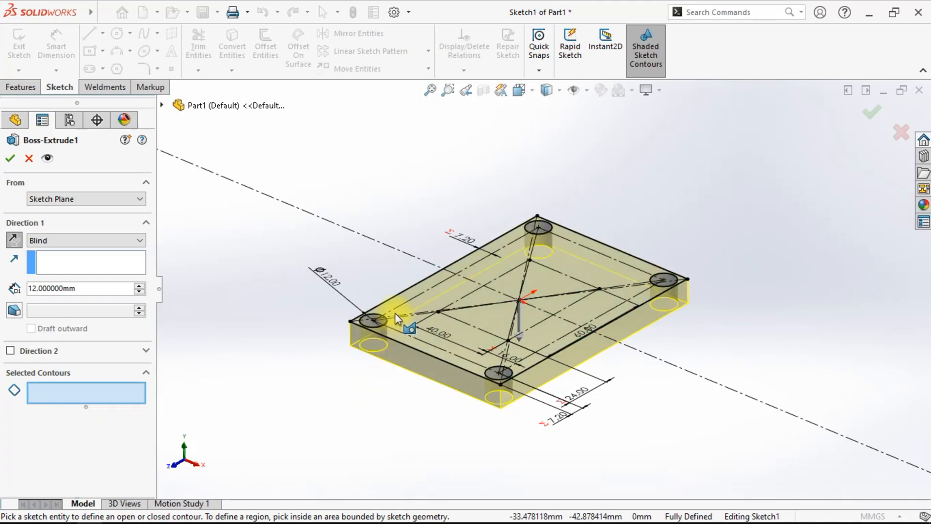
pyautogui.click(428, 299)
pyautogui.click(428, 301)
pyautogui.click(428, 301)
pyautogui.click(428, 301)
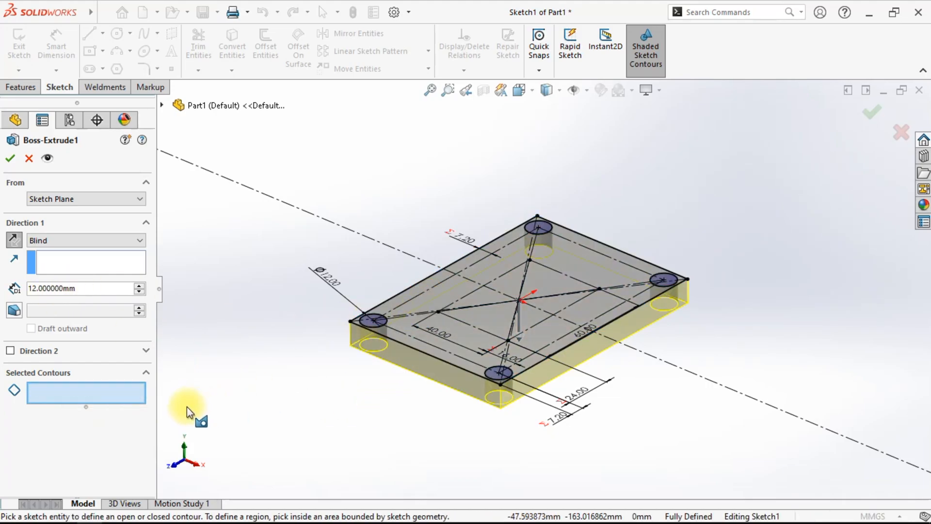
pyautogui.click(12, 156)
# - Rotate and zoom around the plate to inspect the bolt holes and the extrusion's dimensions
pyautogui.moveTo(326, 382)
pyautogui.mouseDown(button='middle')
pyautogui.moveTo(388, 329)
pyautogui.moveTo(328, 443)
pyautogui.moveTo(441, 465)
pyautogui.mouseUp(button='middle')
pyautogui.moveTo(493, 381)
pyautogui.mouseDown(button='middle')
pyautogui.moveTo(503, 427)
pyautogui.moveTo(499, 361)
pyautogui.moveTo(422, 322)
pyautogui.moveTo(453, 401)
pyautogui.mouseUp(button='middle')
pyautogui.scroll(-8, 353, 326)
pyautogui.scroll(-6, 460, 311)
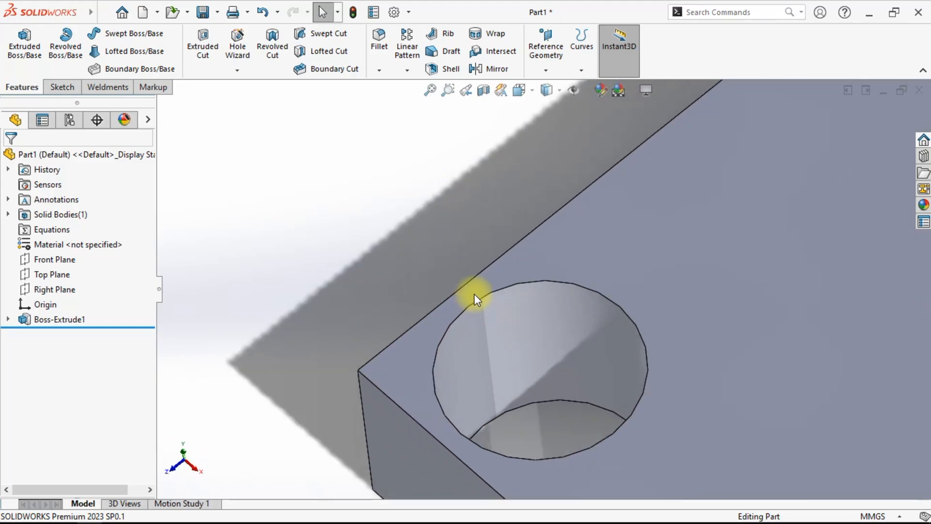
pyautogui.scroll(3, 545, 394)
pyautogui.scroll(8, 545, 394)
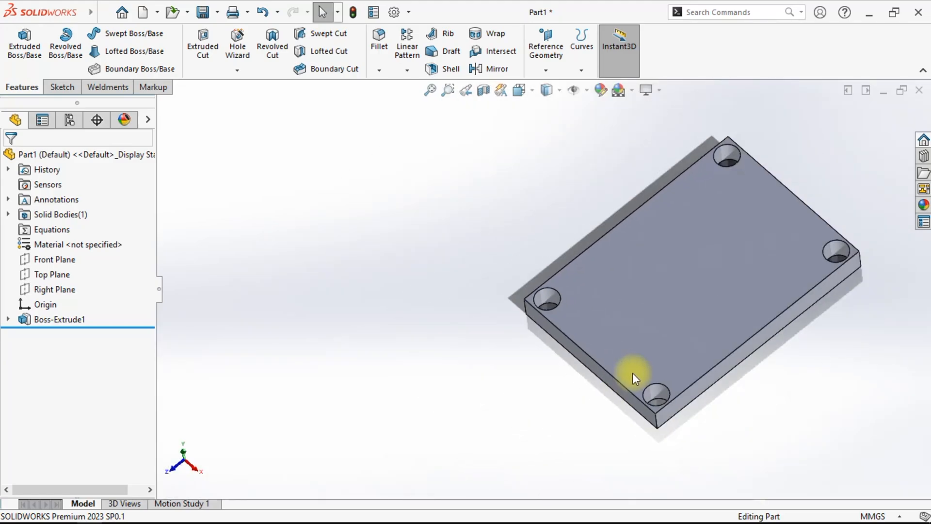
pyautogui.scroll(-2, 708, 329)
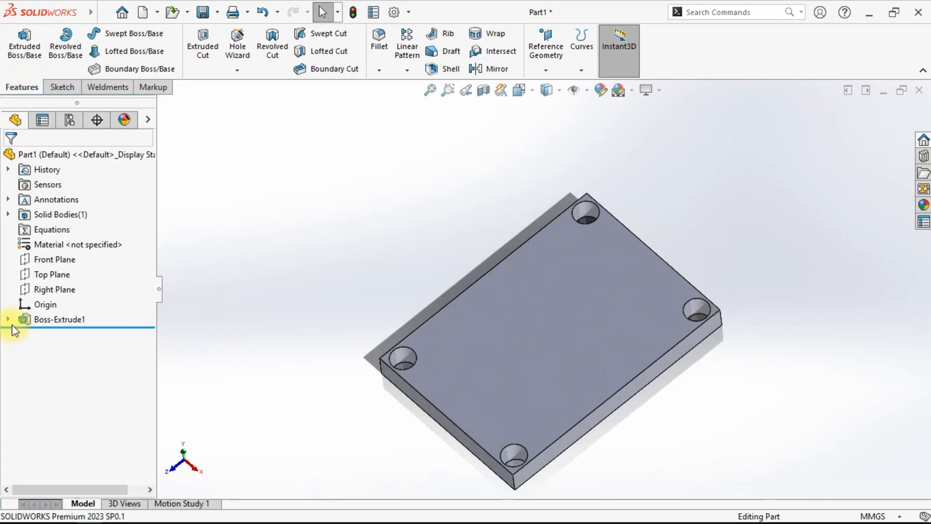
pyautogui.click(57, 320)
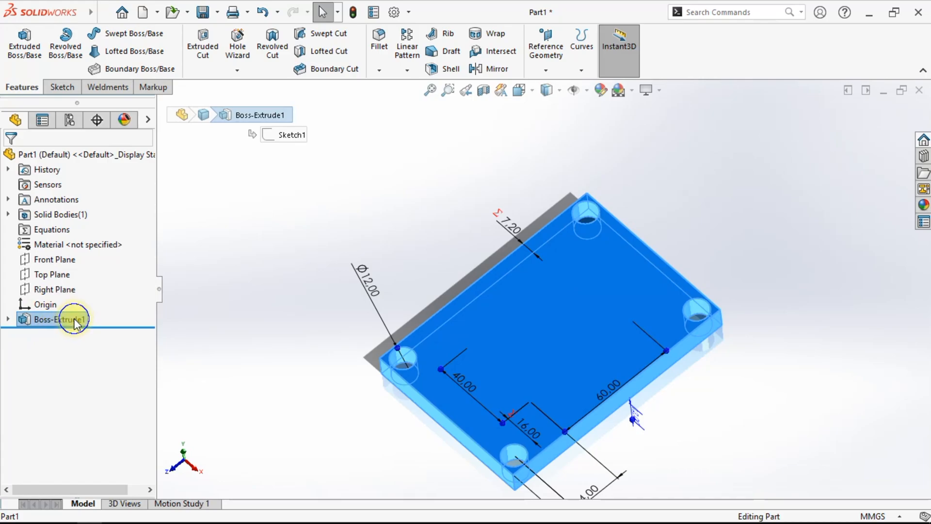
# - Rename the plate's boss extrusion feature as Tebal plat
pyautogui.rightClick(68, 320)
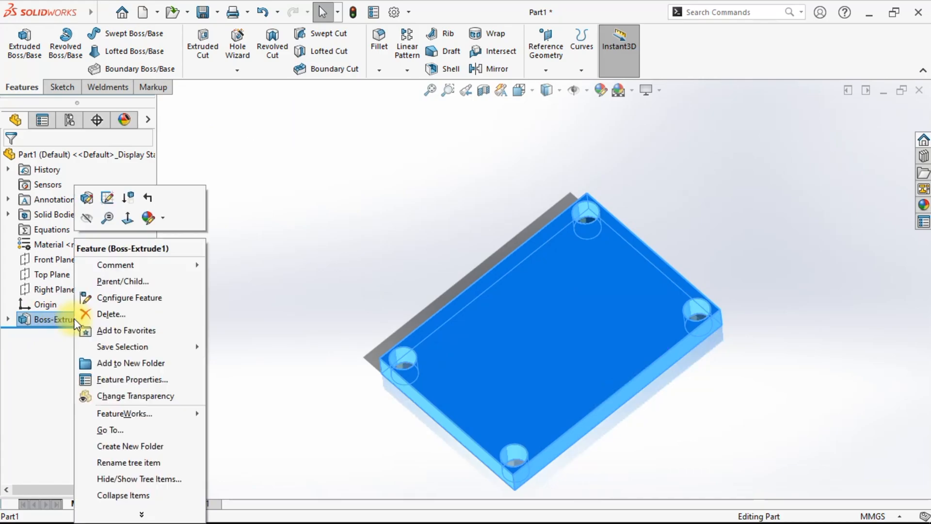
pyautogui.click(130, 463)
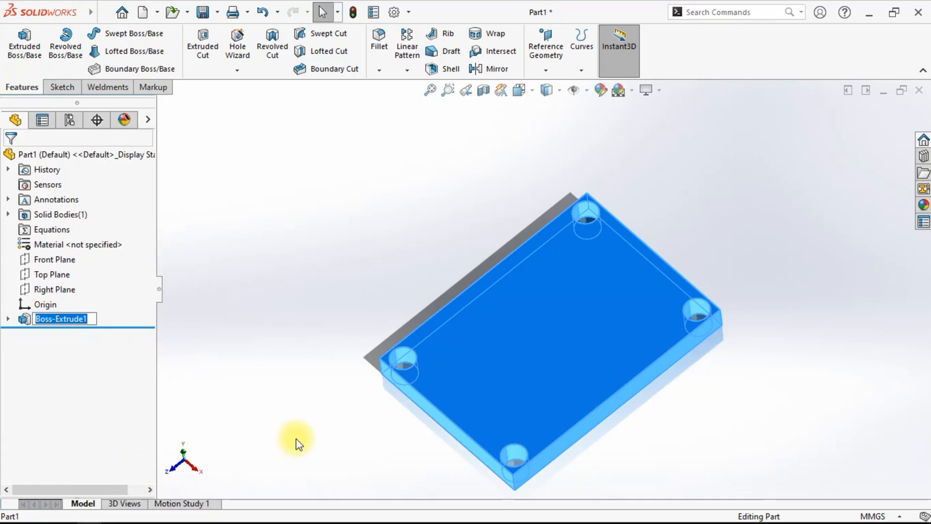
pyautogui.press('capslock')
pyautogui.write('T')
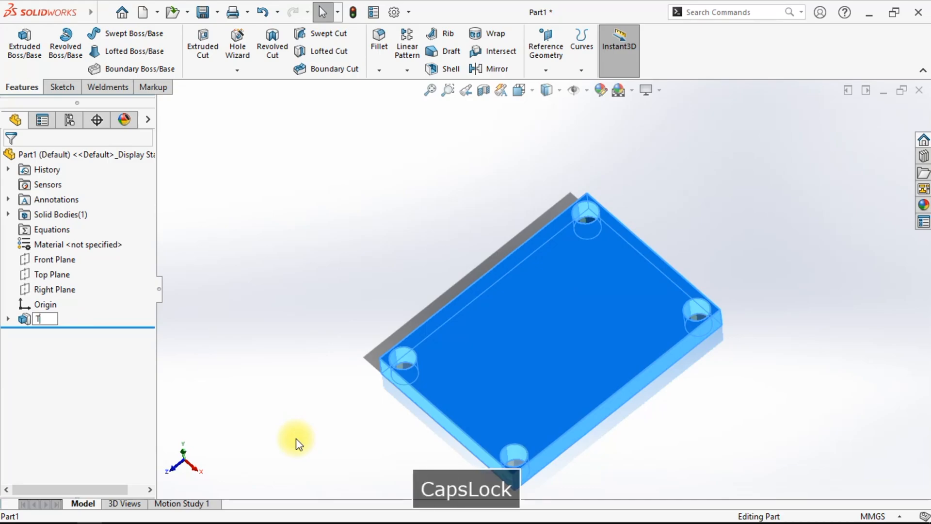
pyautogui.write('ebal plat')
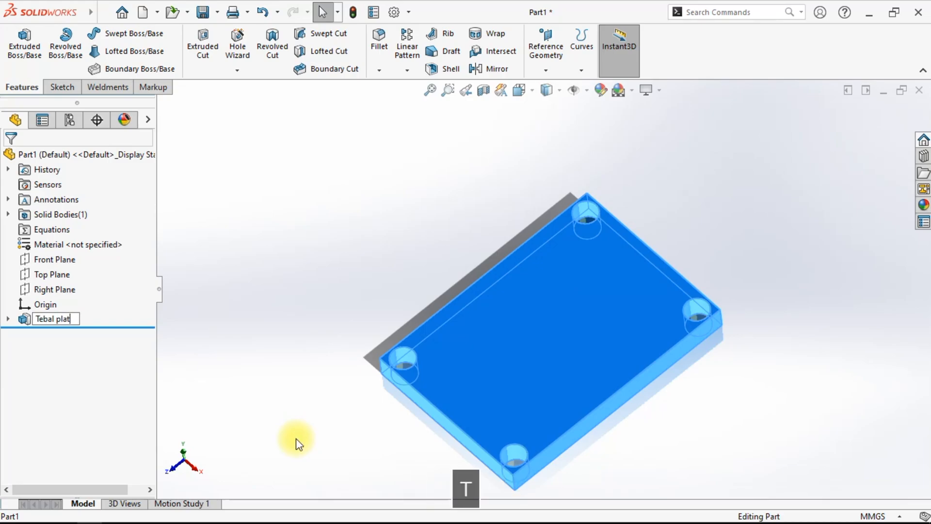
pyautogui.click(228, 246)
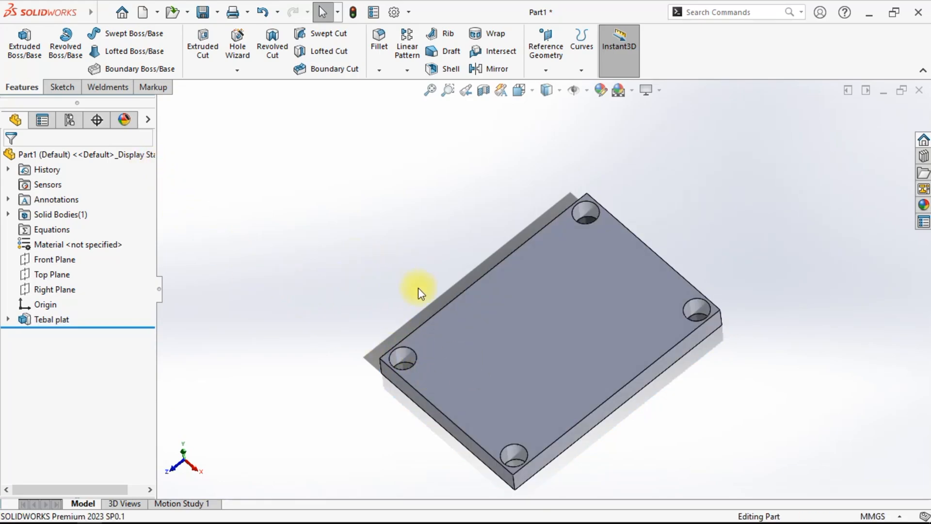
# - Create a mate reference with the plate's bottom face as the primary reference entity, set to Coincident
pyautogui.moveTo(561, 368)
pyautogui.mouseDown(button='middle')
pyautogui.moveTo(474, 182)
pyautogui.moveTo(672, 257)
pyautogui.moveTo(584, 315)
pyautogui.moveTo(547, 412)
pyautogui.mouseUp(button='middle')
pyautogui.click(7, 319)
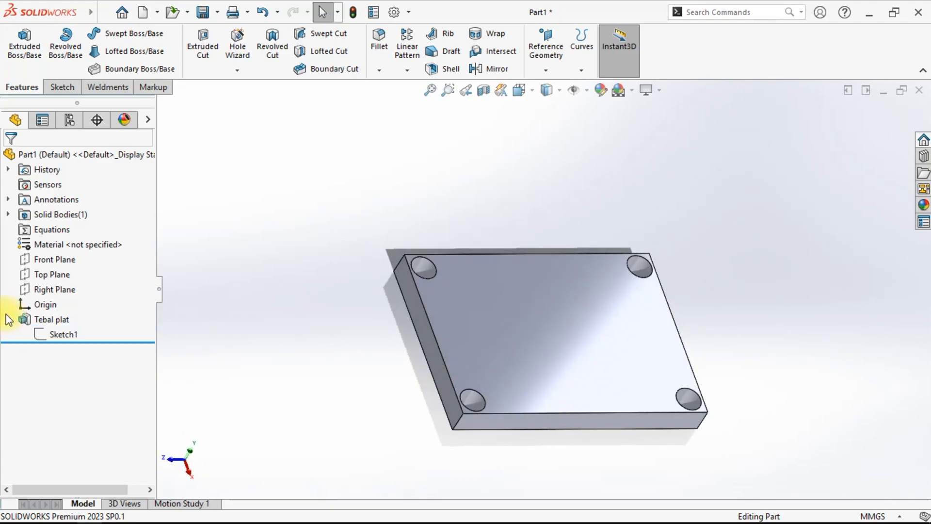
pyautogui.moveTo(485, 465); pyautogui.dragTo(610, 448, button='middle')
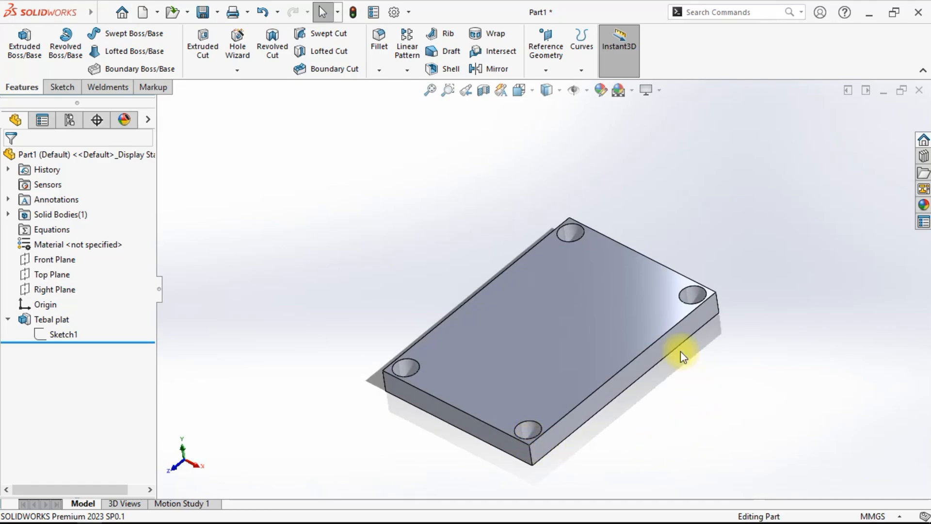
pyautogui.click(629, 414)
pyautogui.moveTo(629, 413); pyautogui.dragTo(663, 390, button='middle')
pyautogui.moveTo(667, 435)
pyautogui.mouseDown(button='middle')
pyautogui.moveTo(643, 228)
pyautogui.moveTo(650, 357)
pyautogui.moveTo(692, 432)
pyautogui.moveTo(700, 474)
pyautogui.moveTo(650, 416)
pyautogui.moveTo(655, 442)
pyautogui.mouseUp(button='middle')
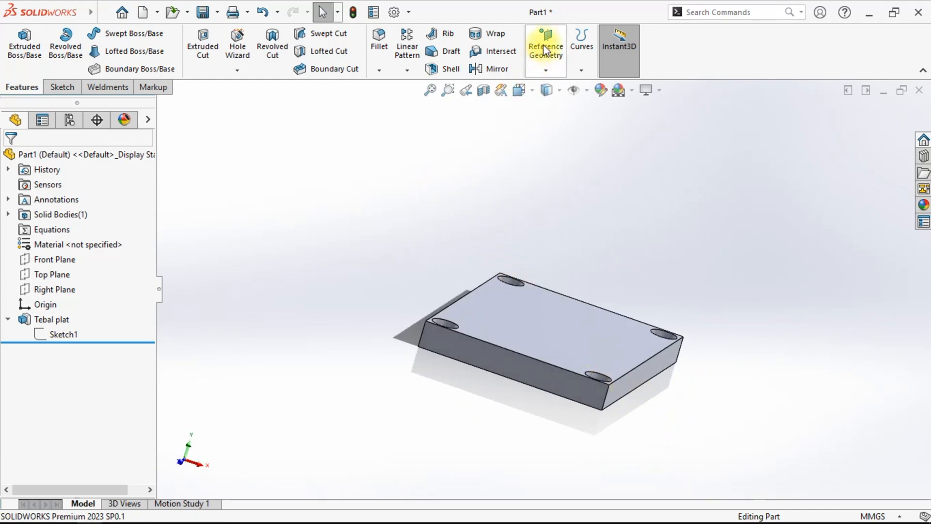
pyautogui.click(553, 52)
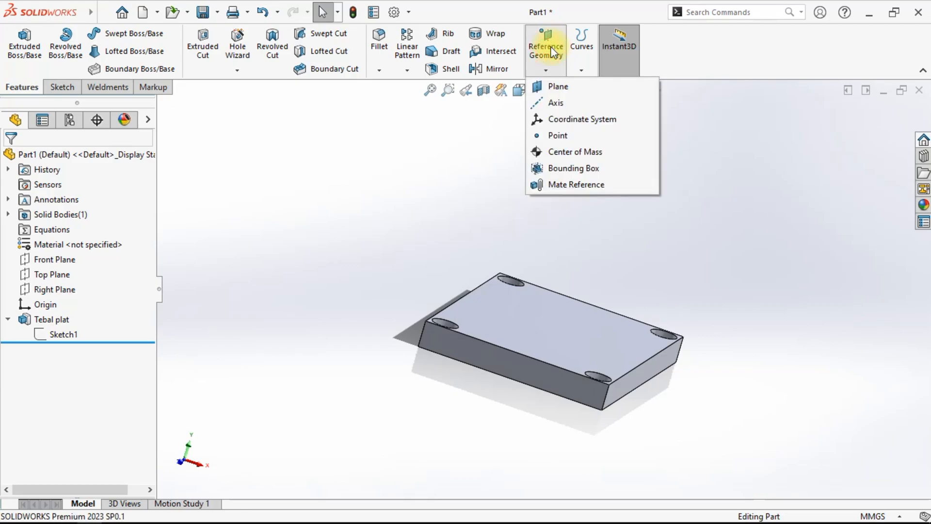
pyautogui.click(538, 185)
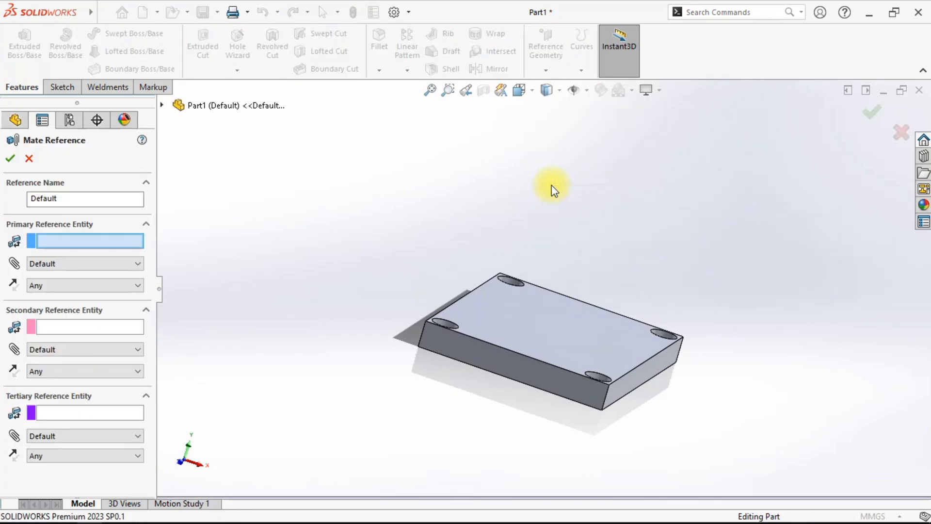
pyautogui.moveTo(441, 394); pyautogui.dragTo(430, 243, button='middle')
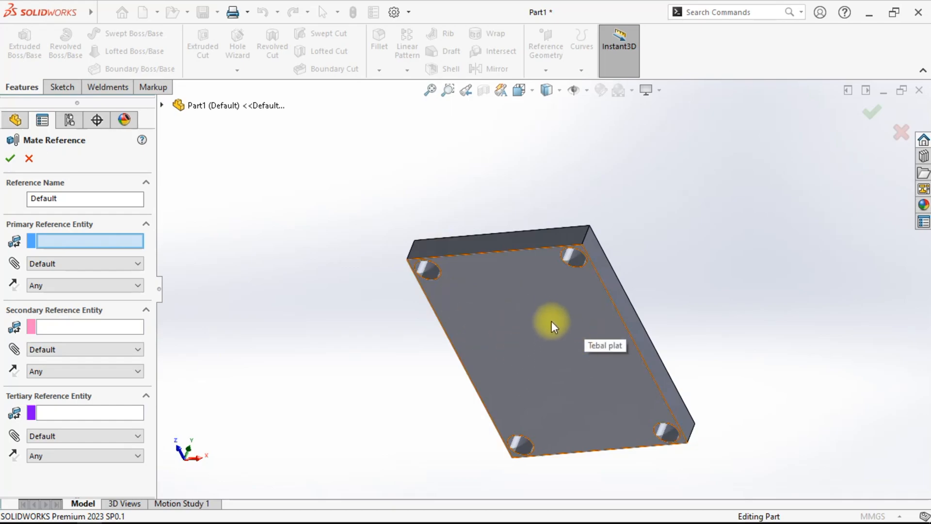
pyautogui.click(545, 307)
pyautogui.moveTo(370, 323); pyautogui.dragTo(369, 289, button='middle')
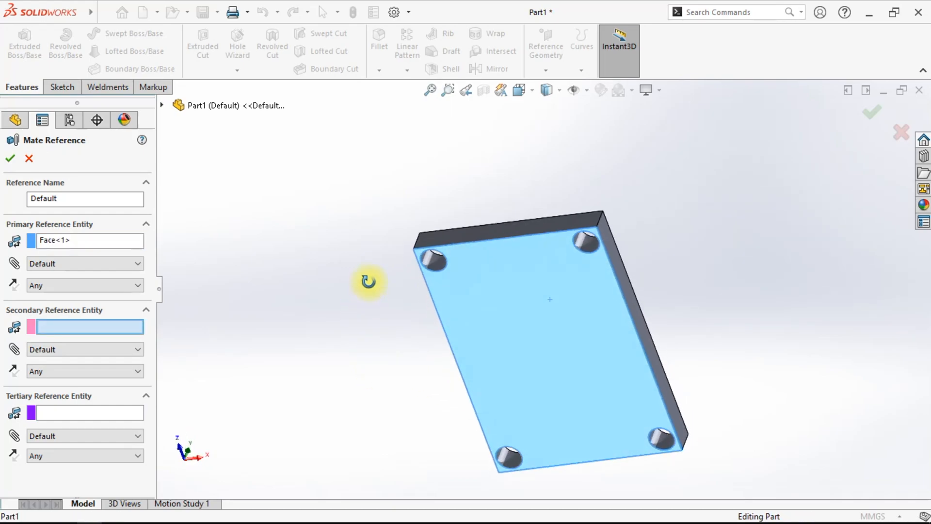
pyautogui.moveTo(544, 318); pyautogui.dragTo(40, 256, button='middle')
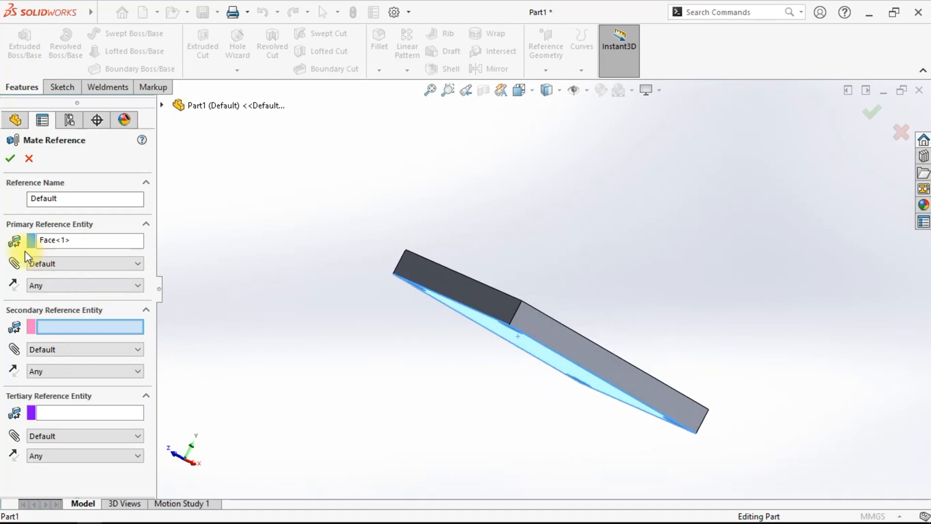
pyautogui.click(52, 262)
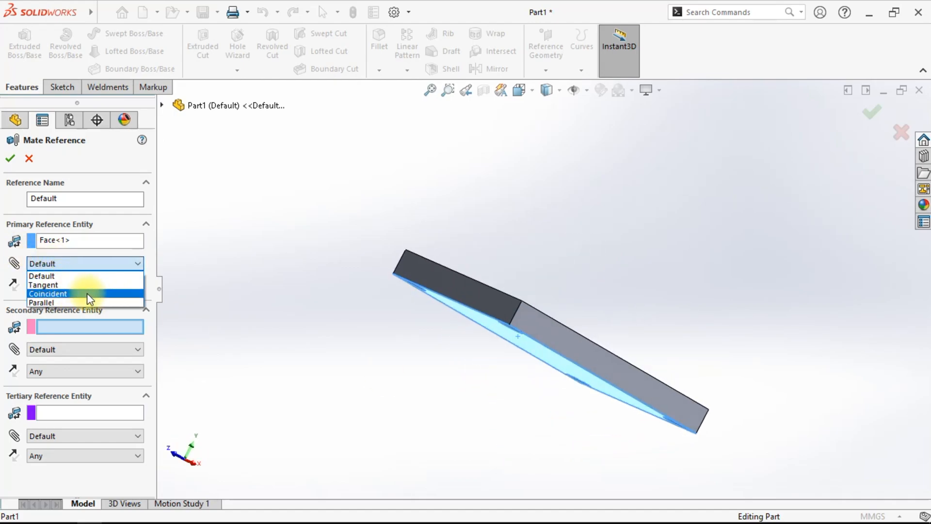
pyautogui.click(56, 294)
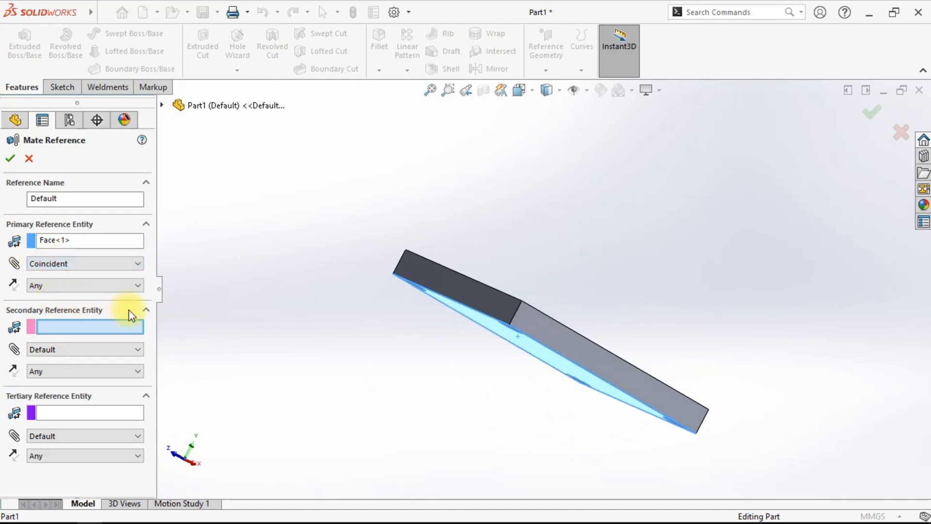
pyautogui.moveTo(320, 329); pyautogui.dragTo(444, 374, button='middle')
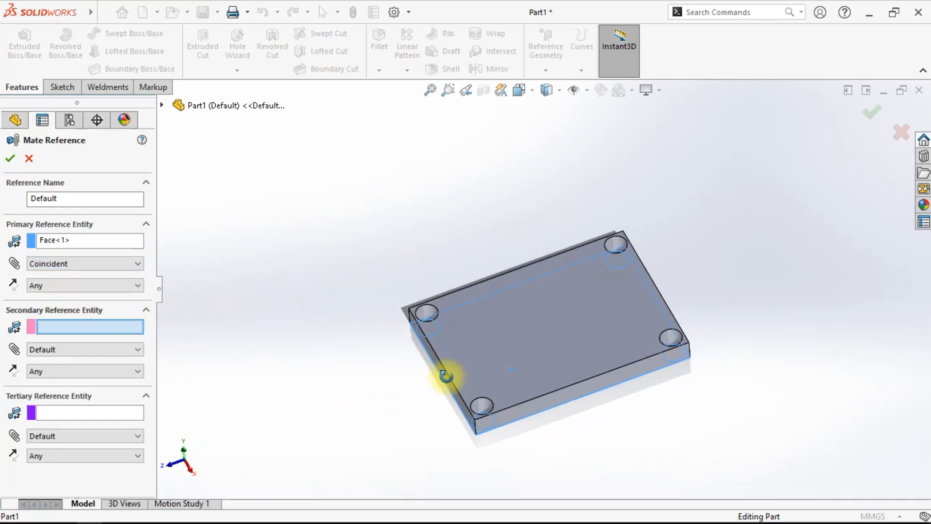
pyautogui.click(10, 158)
# - Inspect the new mate reference and the plate feature in the design tree, viewing the plate in isometric
pyautogui.click(387, 228)
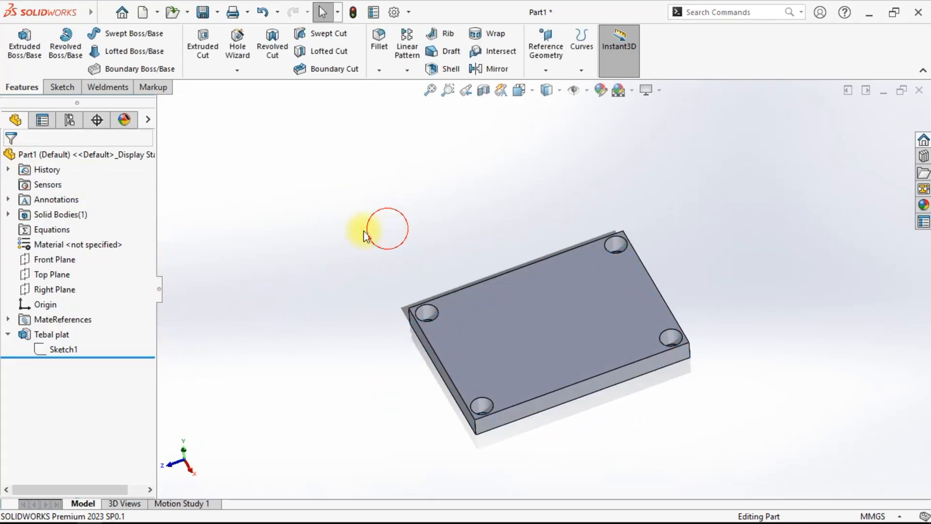
pyautogui.click(9, 319)
pyautogui.click(73, 335)
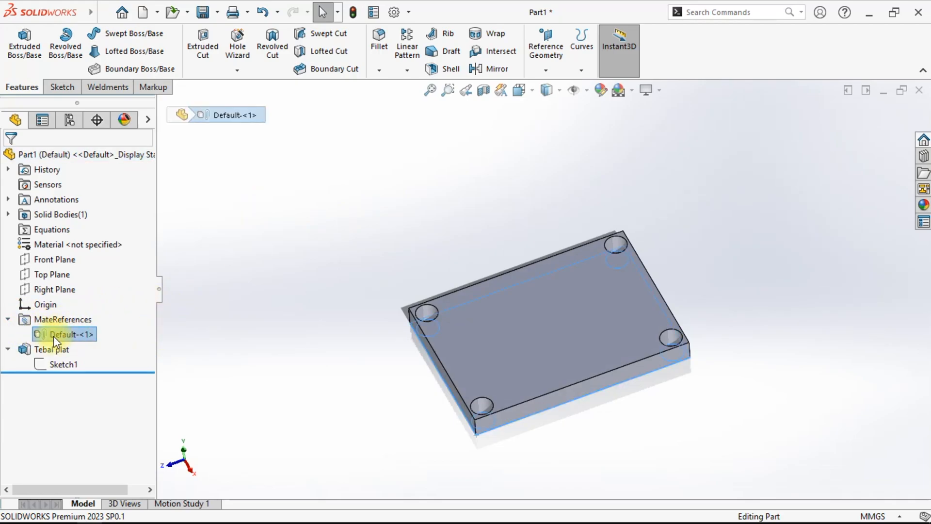
pyautogui.click(377, 290)
pyautogui.hotkey('ctrl', '7')
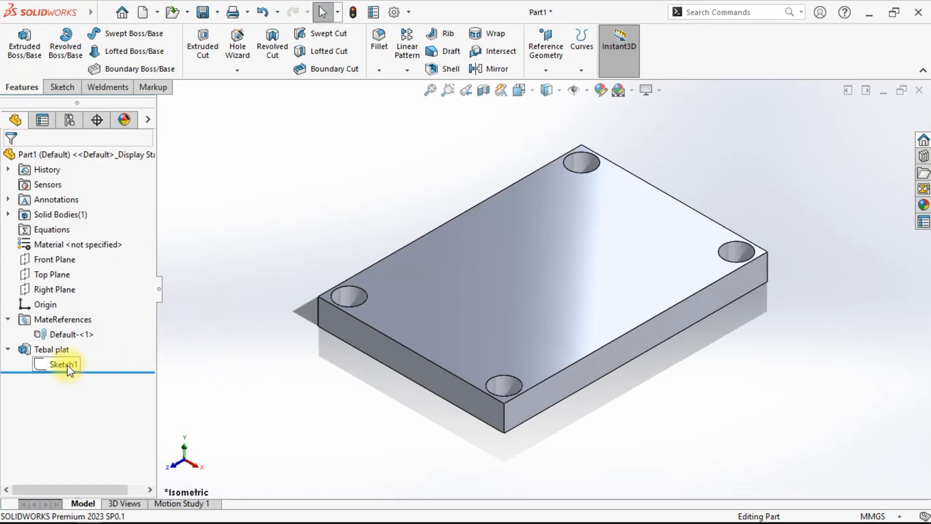
pyautogui.click(7, 349)
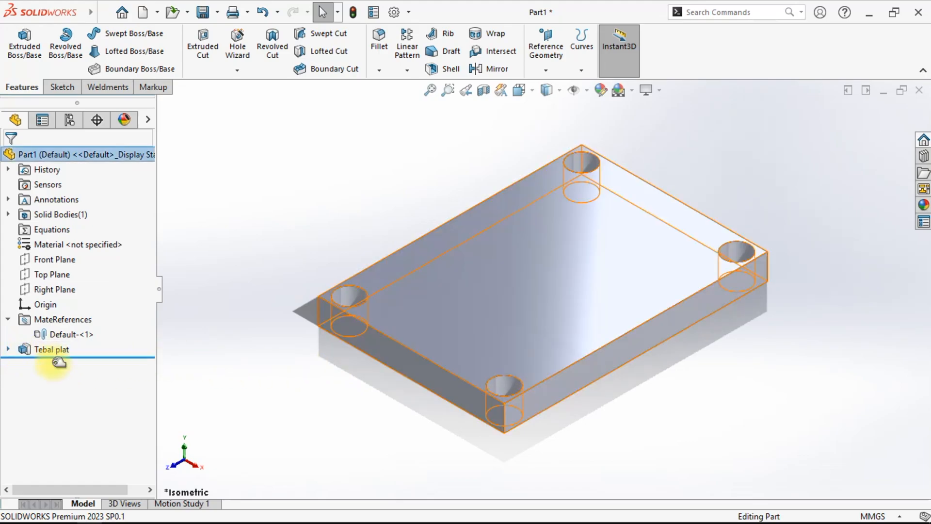
pyautogui.click(8, 349)
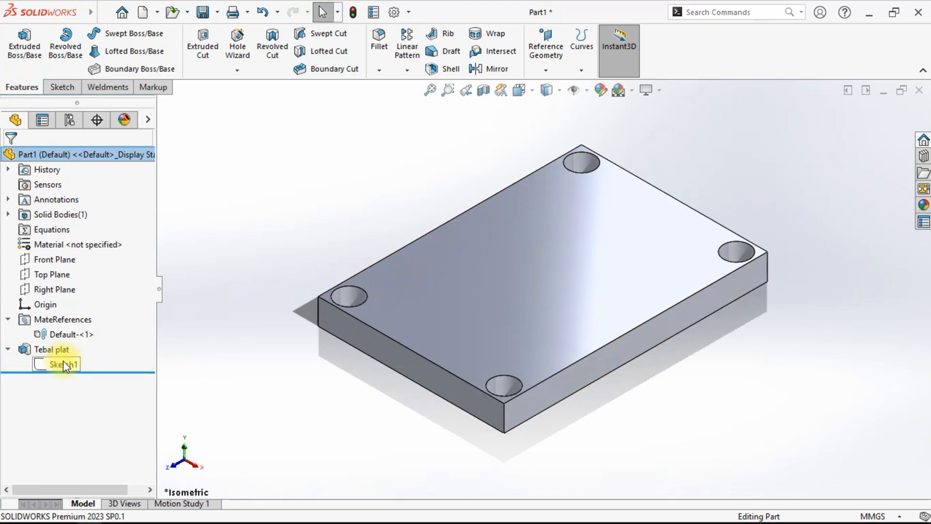
# - Show Sketch1 so its lines and hole circles are visible on the plate
pyautogui.rightClick(63, 363)
pyautogui.click(84, 255)
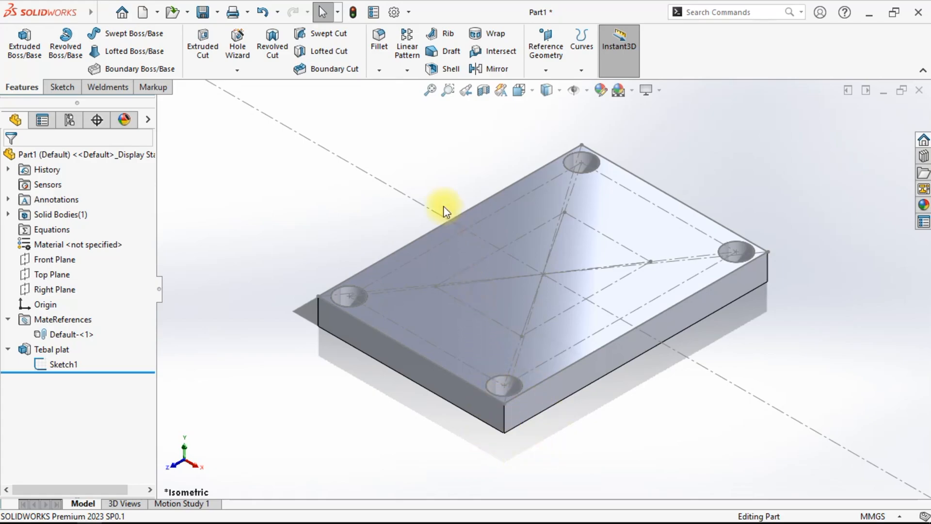
pyautogui.moveTo(582, 416)
pyautogui.mouseDown(button='middle')
pyautogui.moveTo(596, 424)
pyautogui.moveTo(572, 380)
pyautogui.moveTo(588, 426)
pyautogui.mouseUp(button='middle')
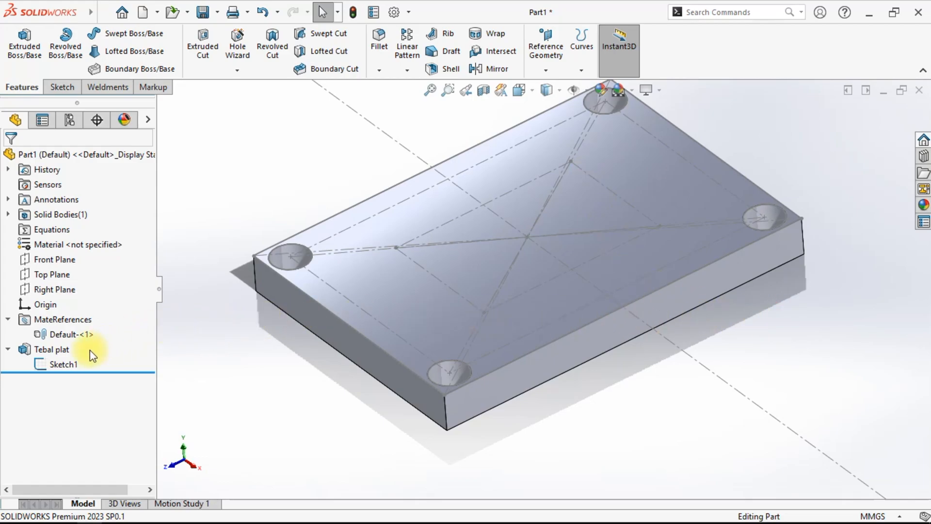
# - Start a new sketch on the Right Plane
pyautogui.click(67, 290)
pyautogui.click(73, 263)
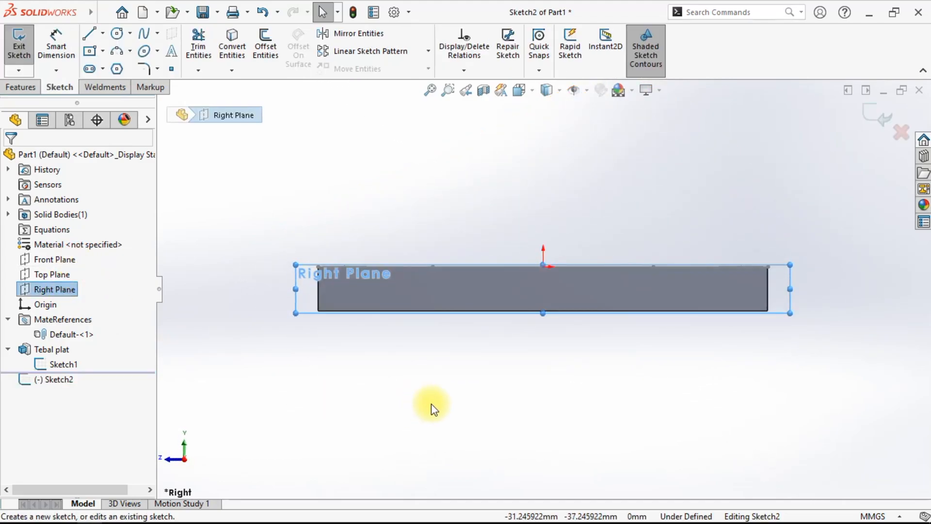
pyautogui.click(429, 410)
pyautogui.scroll(-2, 518, 248)
pyautogui.keyDown('ctrl'); pyautogui.moveTo(510, 311); pyautogui.dragTo(491, 319, button='middle'); pyautogui.keyUp('ctrl')
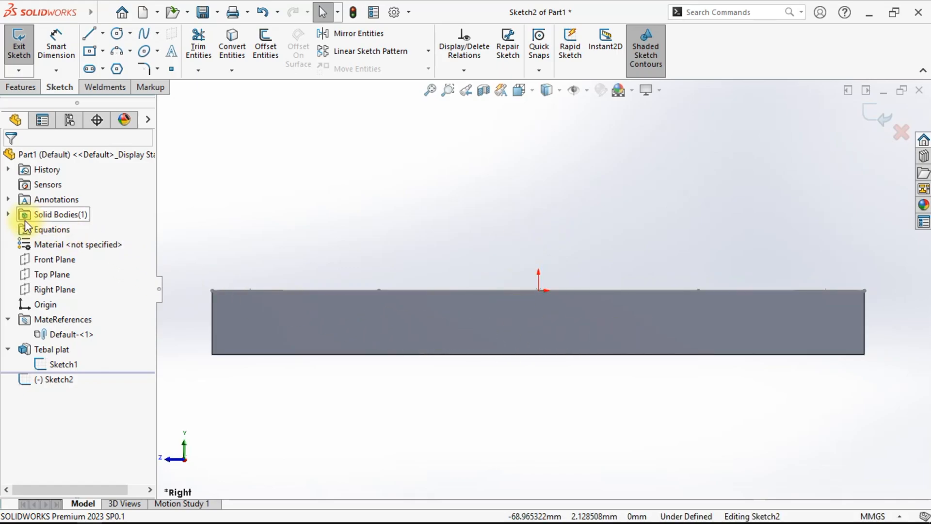
# - Hide the Tebal plat solid body
pyautogui.click(6, 215)
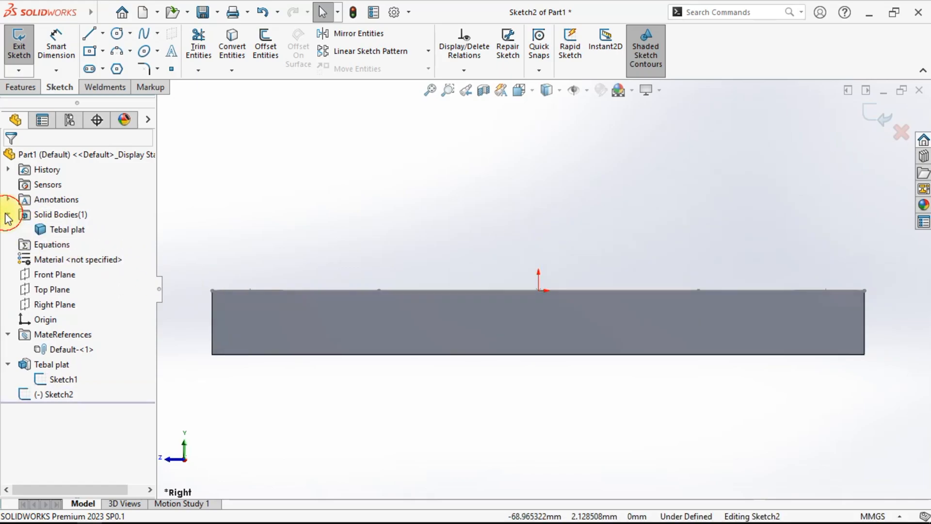
pyautogui.rightClick(51, 231)
pyautogui.click(64, 211)
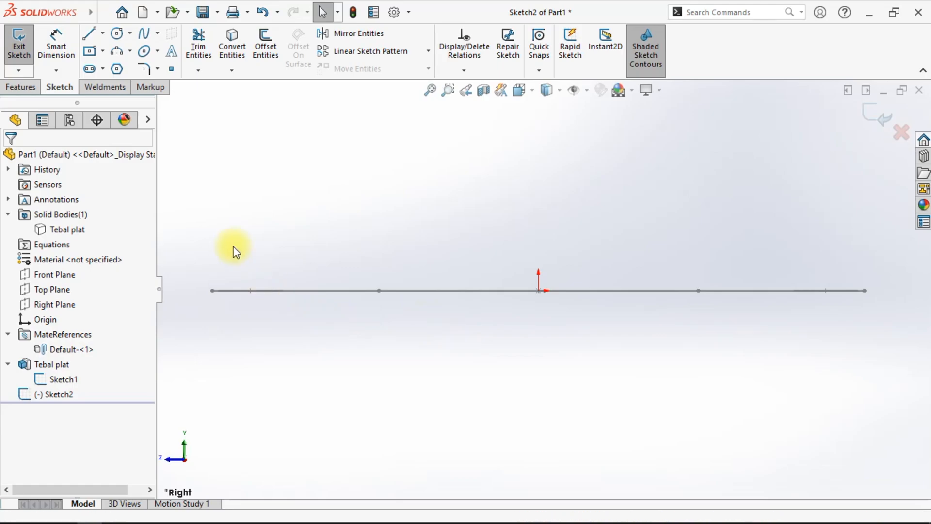
# - Sketch a right-triangle gusset profile on the plate's top edge, with a vertical side, about 18 mm base and 34 mm sloped side
pyautogui.click(89, 35)
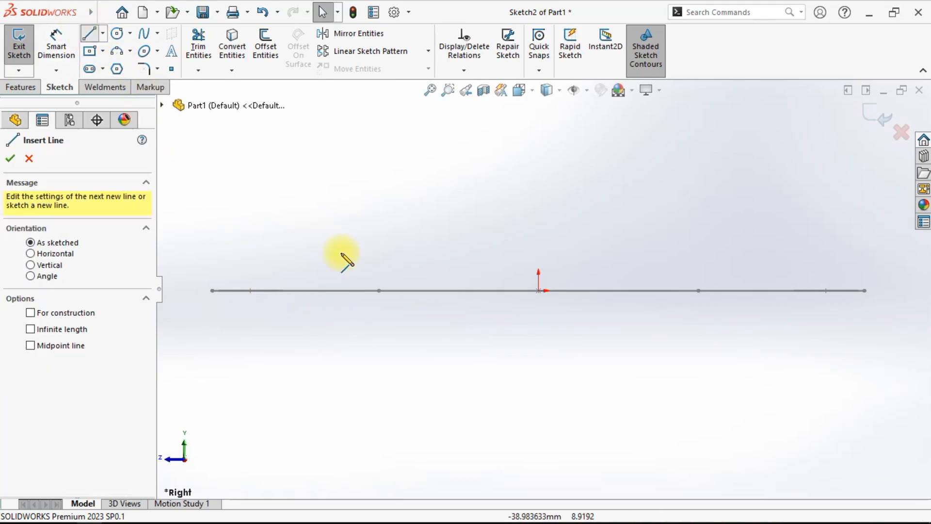
pyautogui.click(379, 291)
pyautogui.click(379, 148)
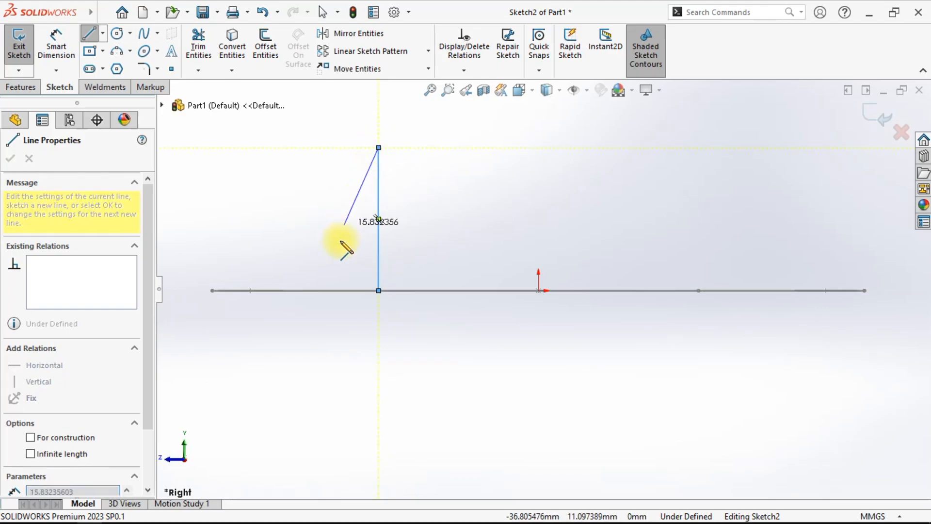
pyautogui.click(265, 291)
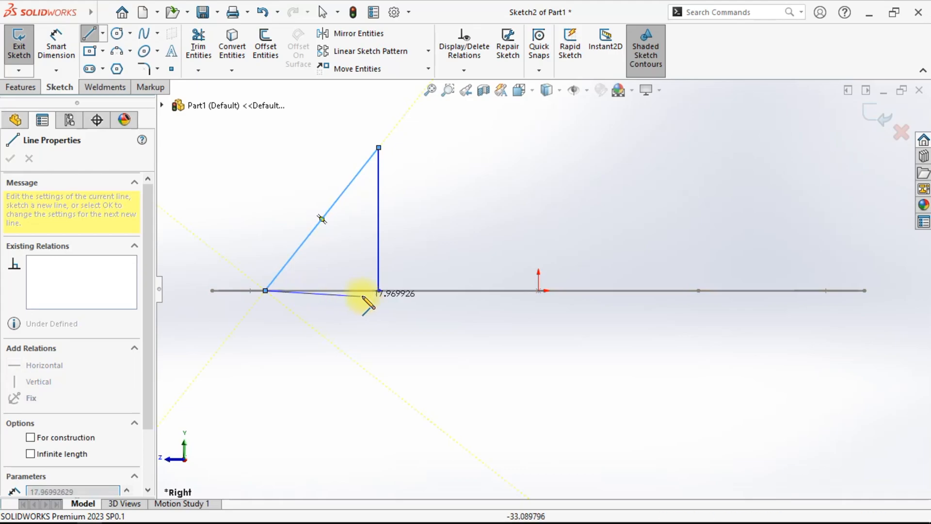
pyautogui.click(378, 291)
pyautogui.rightClick(393, 307)
pyautogui.click(457, 321)
pyautogui.moveTo(345, 336); pyautogui.dragTo(371, 399, button='middle')
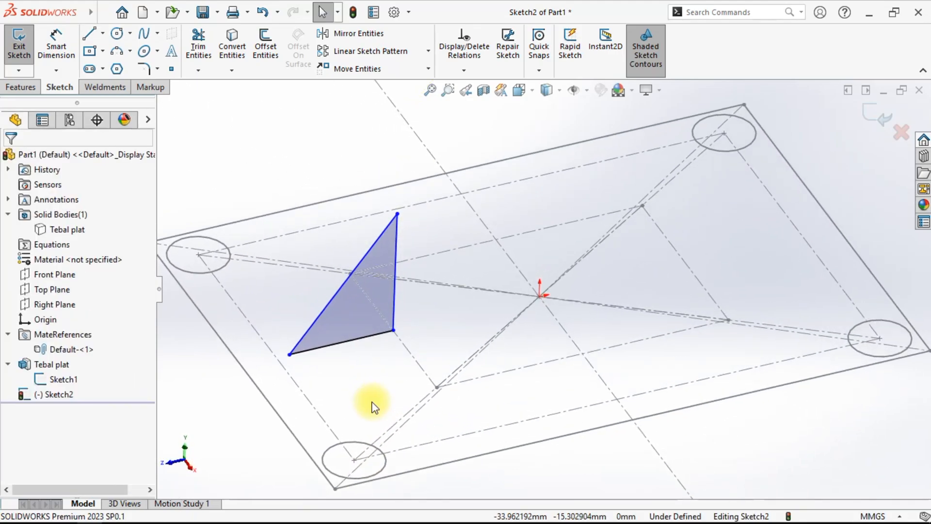
# - Add a Pierce relation between the triangle's lower corner and a diagonal line of Sketch1
pyautogui.scroll(-3, 374, 349)
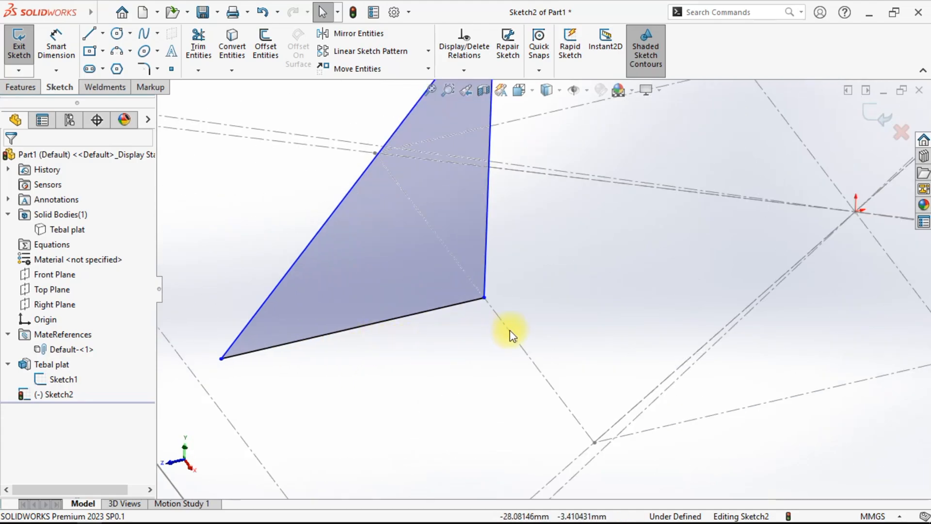
pyautogui.moveTo(486, 298); pyautogui.dragTo(553, 284)
pyautogui.moveTo(458, 314)
pyautogui.mouseDown()
pyautogui.moveTo(449, 324)
pyautogui.moveTo(499, 303)
pyautogui.moveTo(467, 348)
pyautogui.mouseUp()
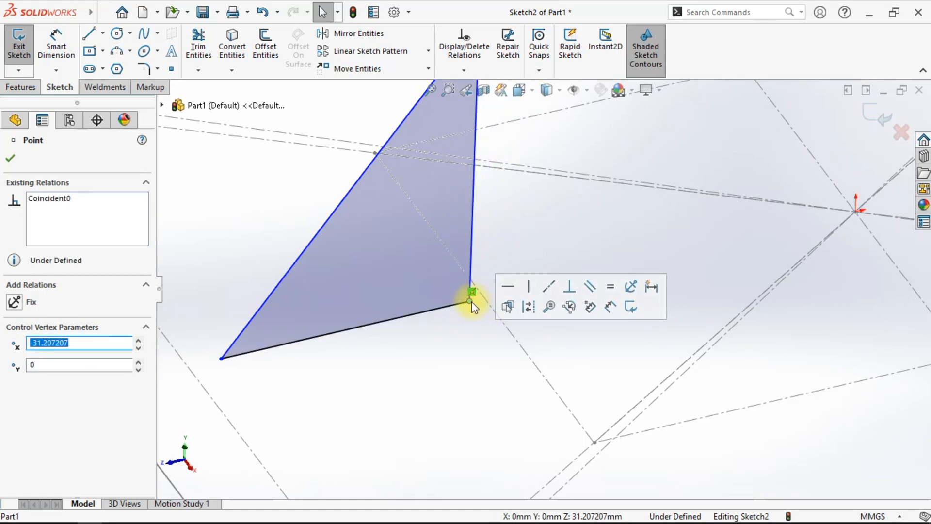
pyautogui.keyDown('ctrl'); pyautogui.click(518, 341); pyautogui.keyUp('ctrl')
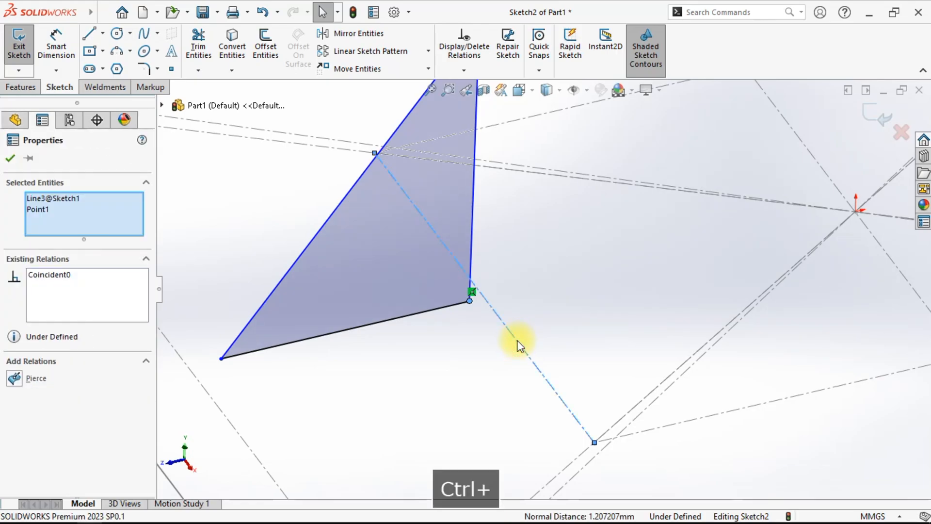
pyautogui.click(13, 378)
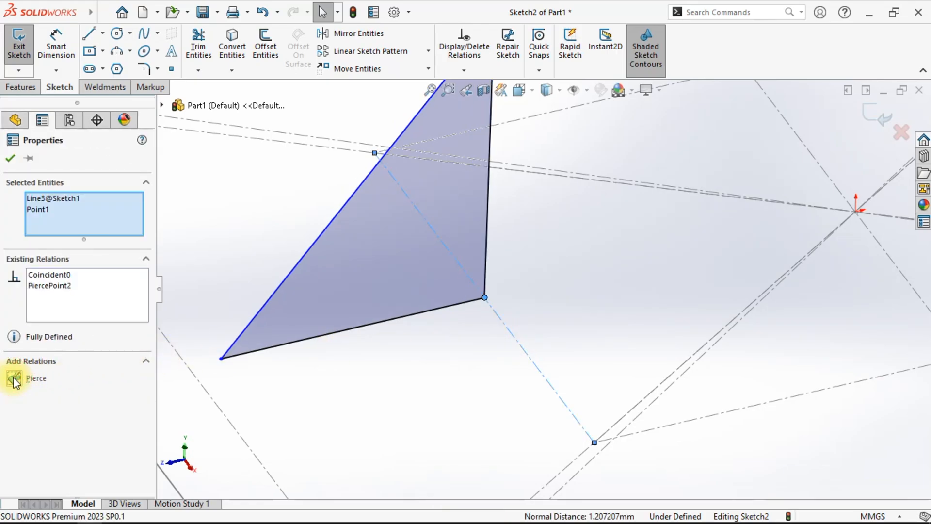
pyautogui.click(358, 399)
pyautogui.scroll(4, 359, 403)
pyautogui.click(317, 423)
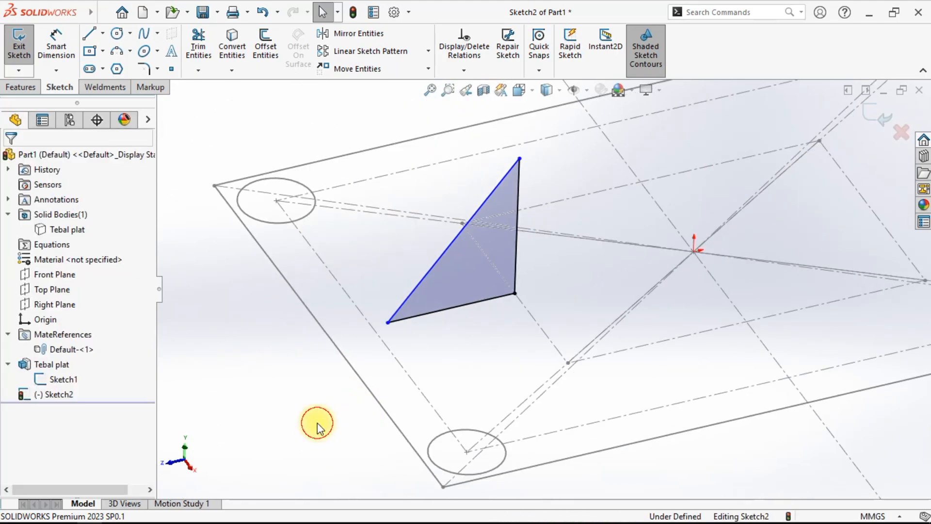
pyautogui.scroll(-2, 374, 363)
pyautogui.scroll(-3, 417, 303)
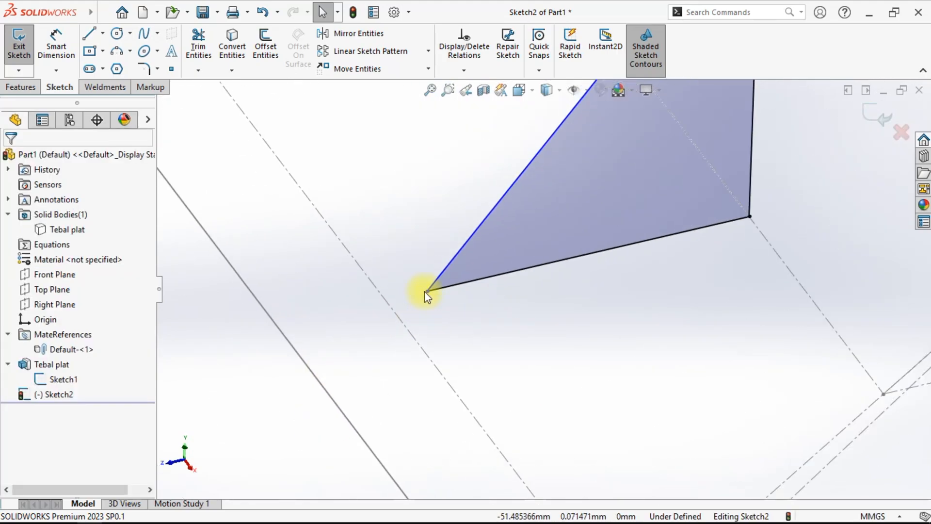
pyautogui.click(428, 290)
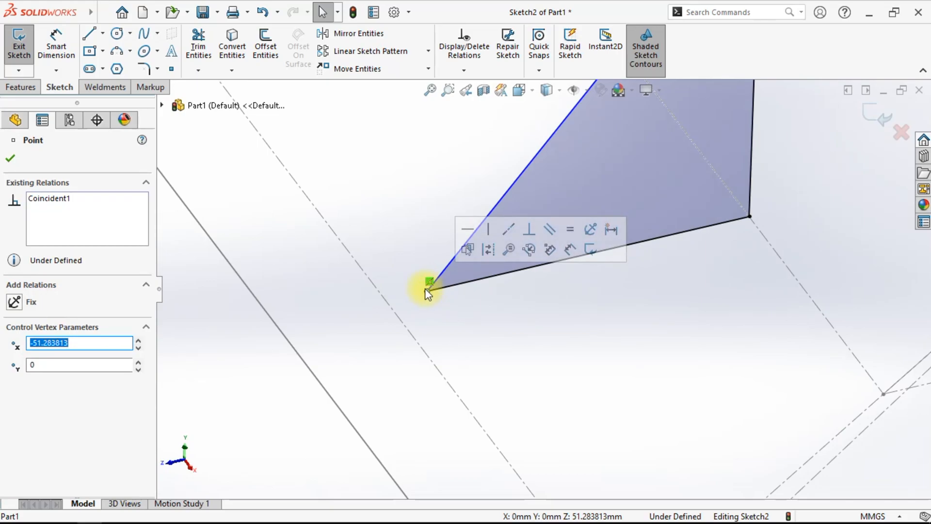
pyautogui.keyDown('ctrl'); pyautogui.click(396, 315); pyautogui.keyUp('ctrl')
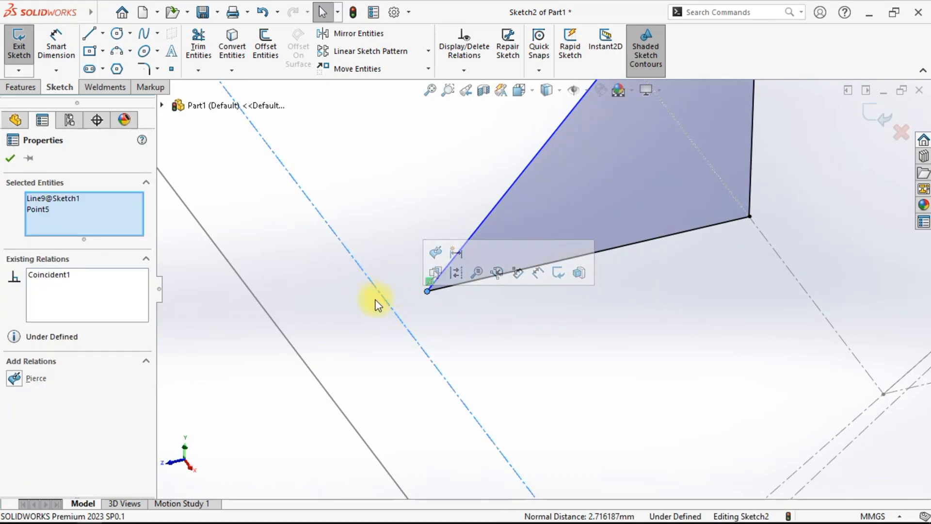
pyautogui.click(9, 158)
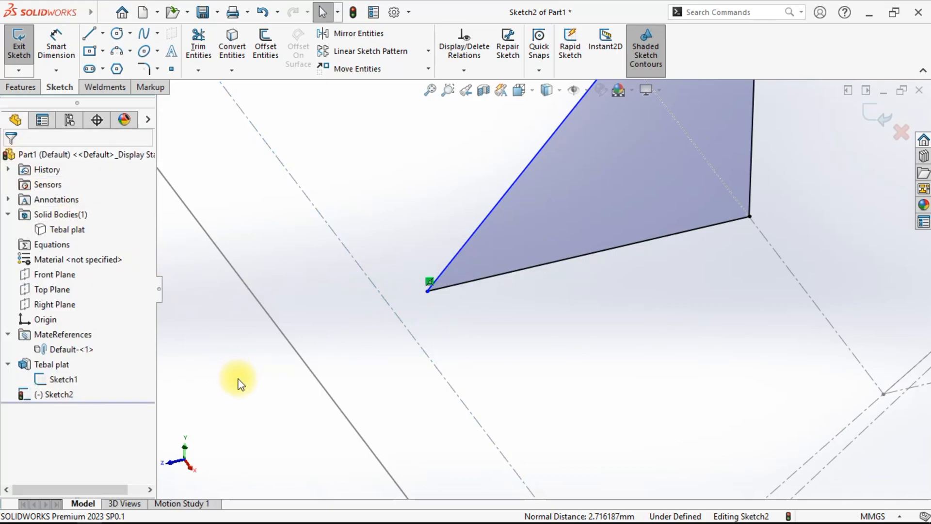
# - Add a Pierce relation between the triangle's lower-left corner and the other diagonal line of Sketch1
pyautogui.click(425, 292)
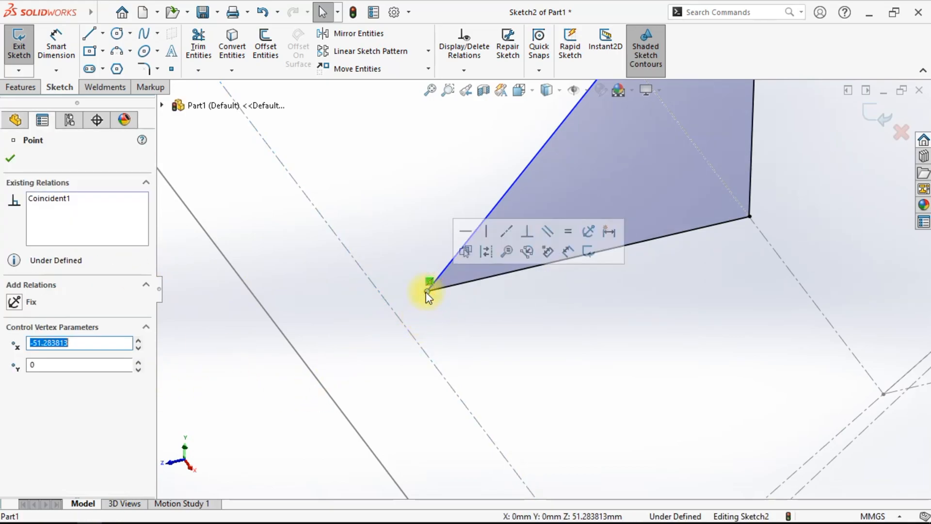
pyautogui.keyDown('ctrl'); pyautogui.click(392, 306); pyautogui.keyUp('ctrl')
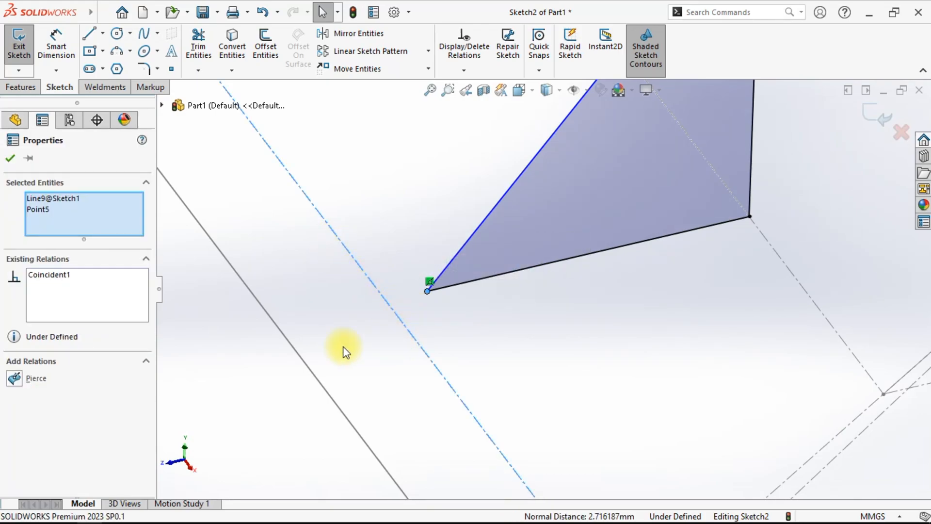
pyautogui.click(14, 379)
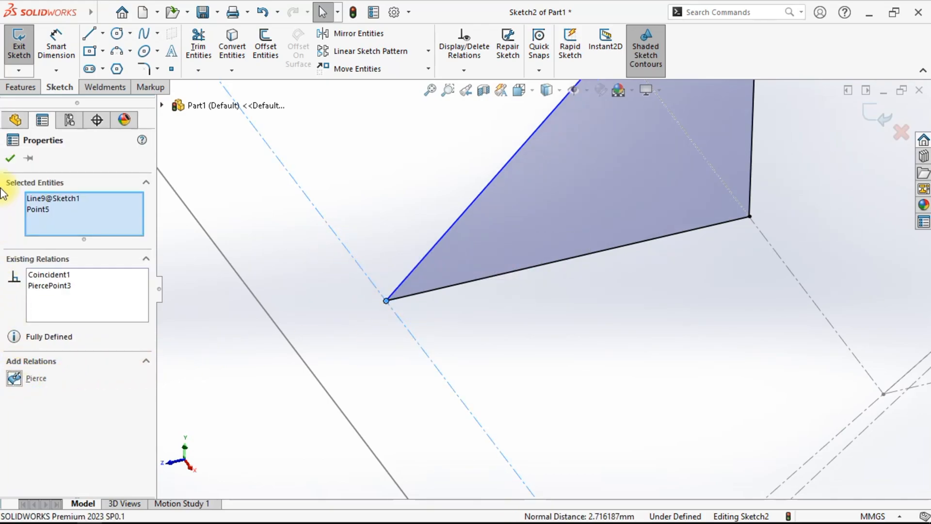
pyautogui.click(9, 157)
pyautogui.press('f')
pyautogui.moveTo(401, 374); pyautogui.dragTo(503, 235, button='middle')
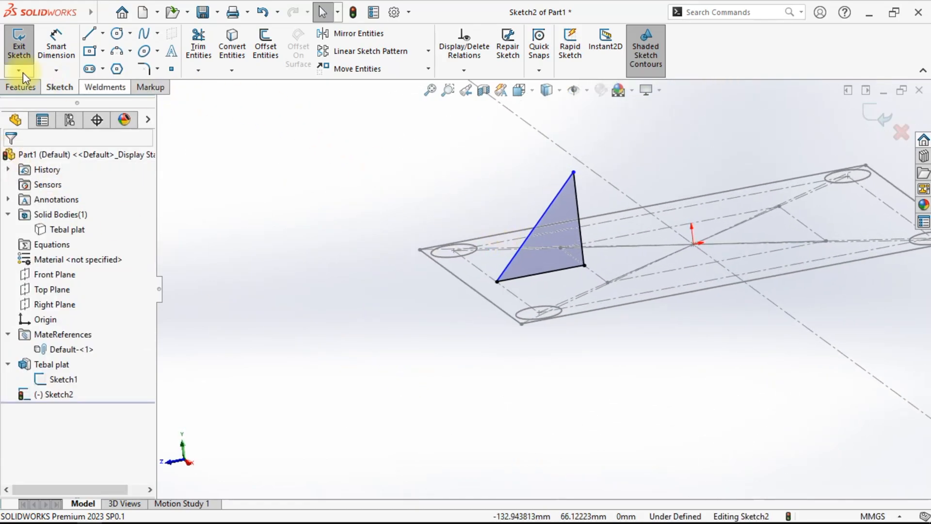
pyautogui.click(63, 39)
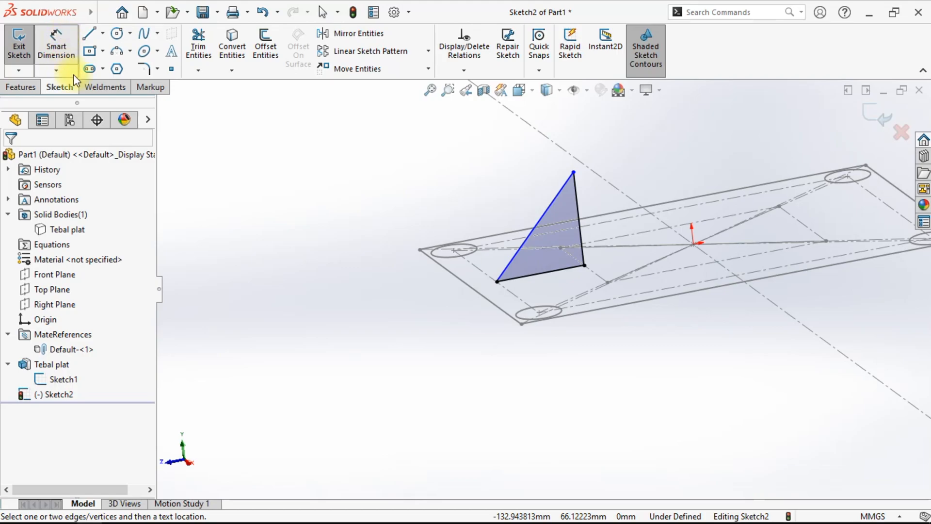
pyautogui.click(537, 274)
pyautogui.click(557, 374)
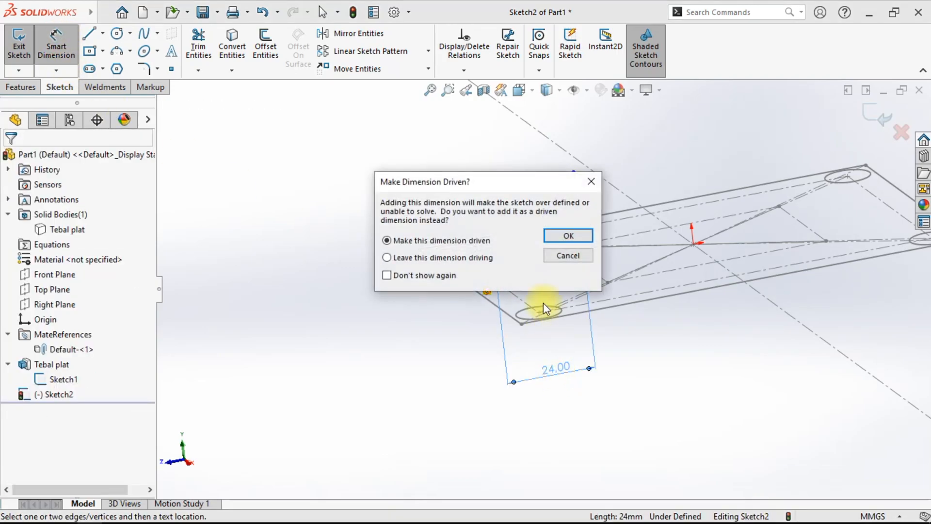
pyautogui.click(588, 183)
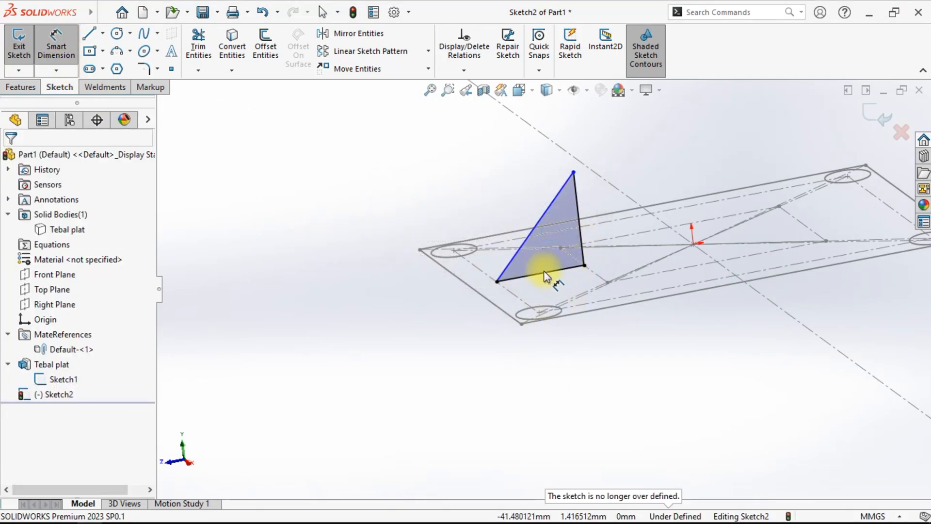
# - Dimension the triangle's top corner height above the plate as 40 mm and name the dimension tinggi rib
pyautogui.click(578, 204)
pyautogui.click(601, 153)
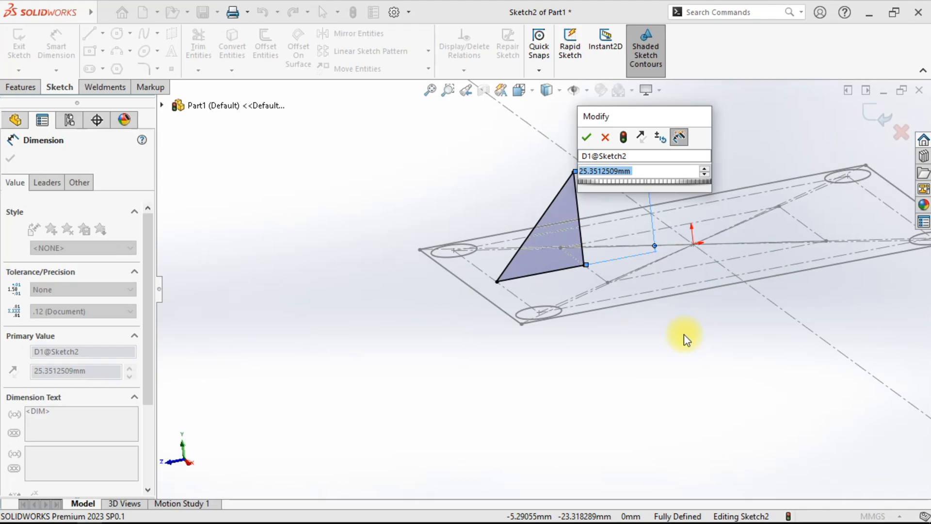
pyautogui.write('40')
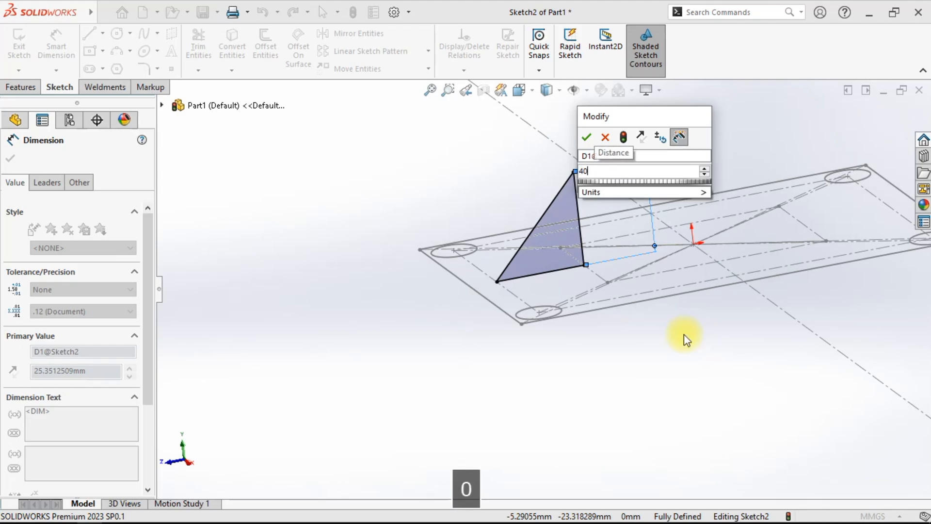
pyautogui.click(637, 161)
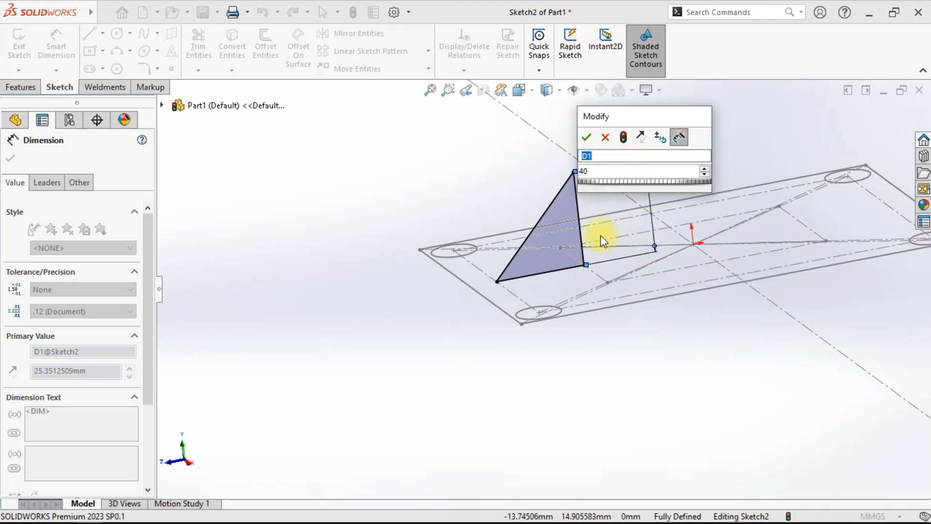
pyautogui.write('t')
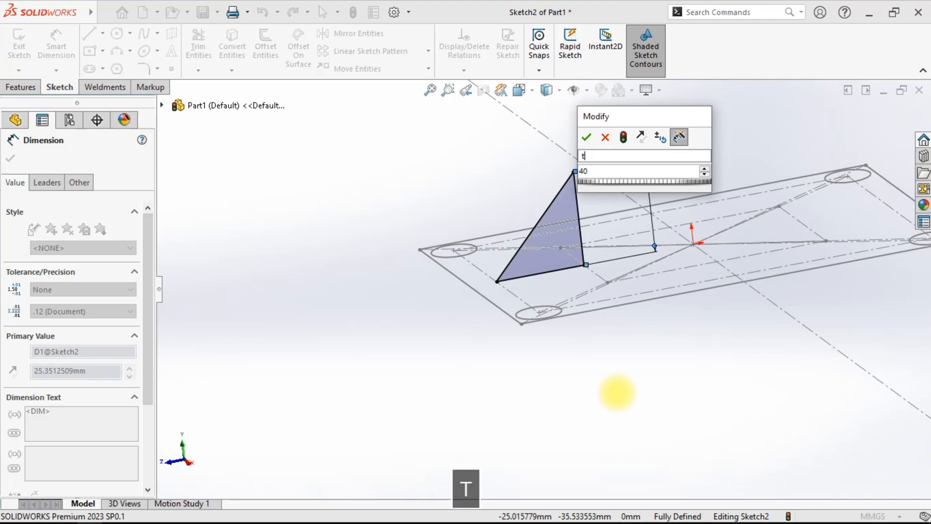
pyautogui.write('inggi rib')
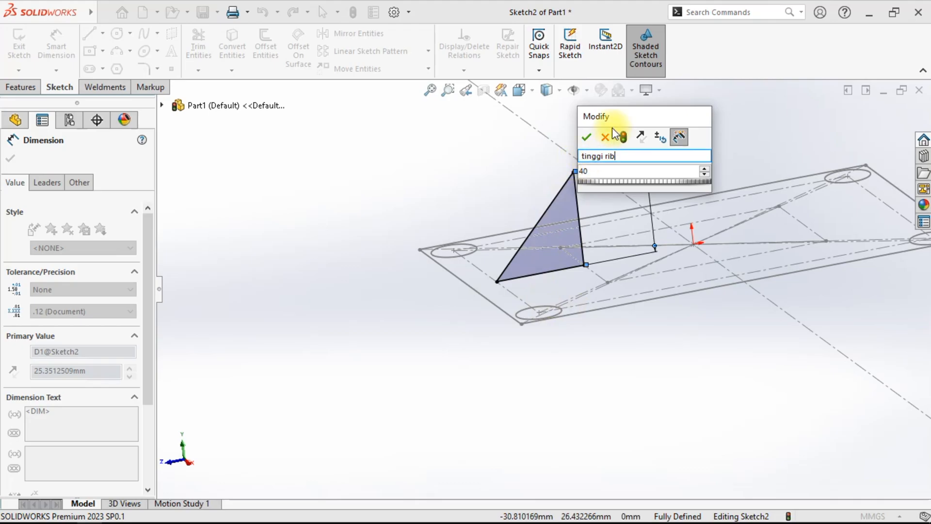
pyautogui.click(587, 137)
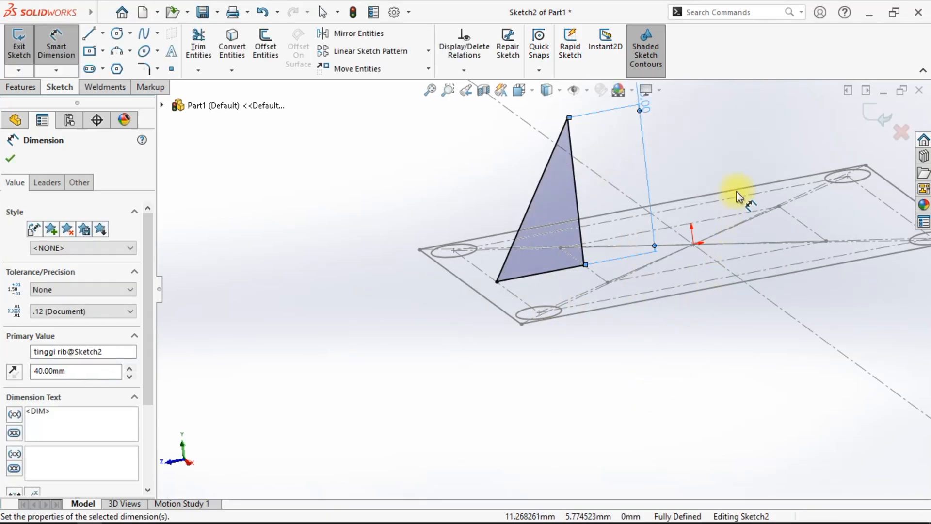
# - Set the tinggi rib dimension to 20 mm
pyautogui.scroll(3, 652, 302)
pyautogui.scroll(-3, 670, 164)
pyautogui.doubleClick(542, 187)
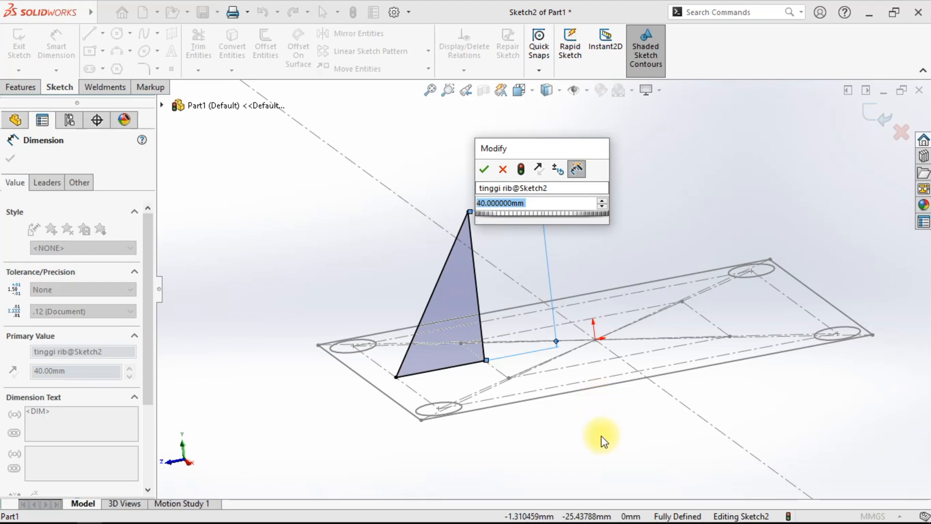
pyautogui.write('20')
pyautogui.press('Return')
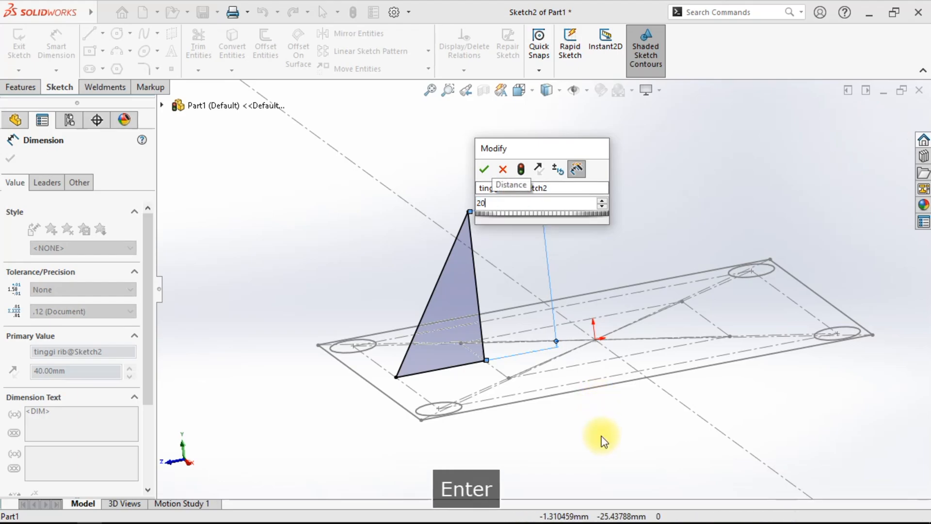
# - Extrude the gusset sketch symmetrically with Mid Plane to a depth of 20 mm
pyautogui.rightClick(720, 151)
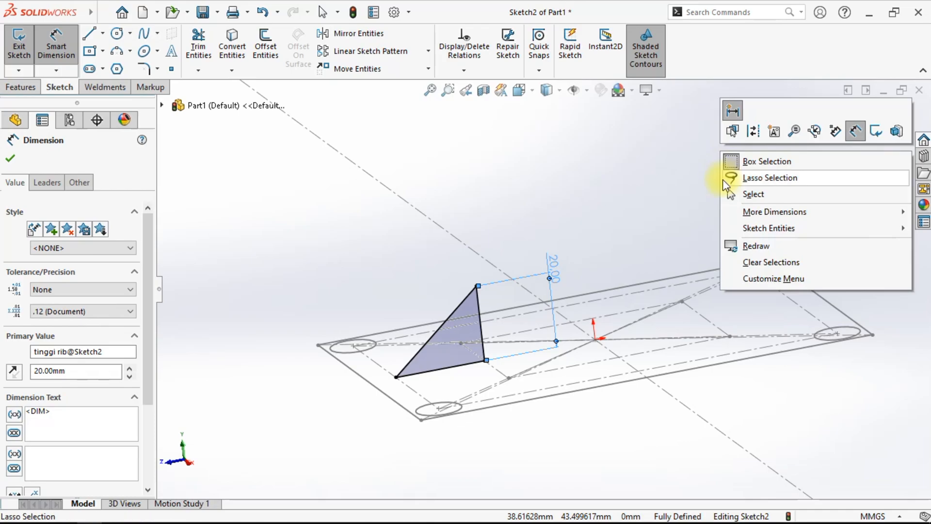
pyautogui.click(733, 191)
pyautogui.moveTo(572, 260); pyautogui.dragTo(575, 346, button='middle')
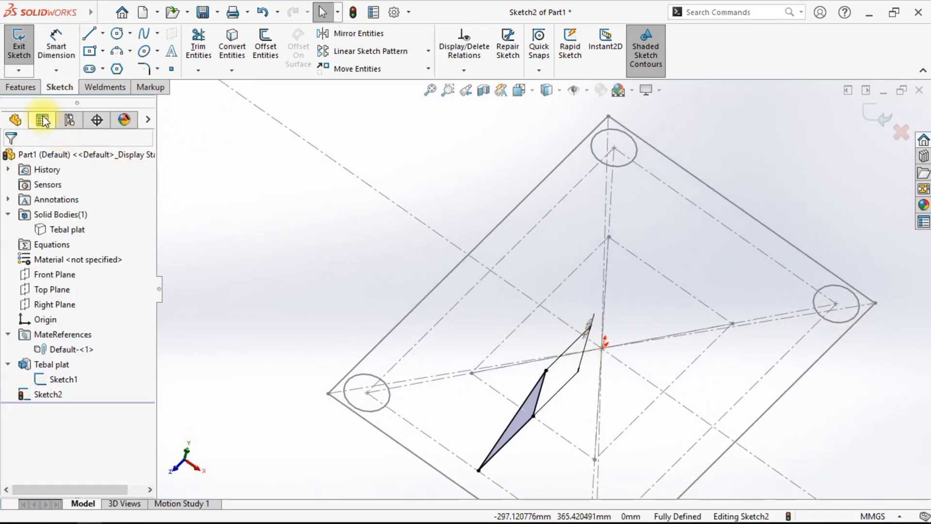
pyautogui.click(22, 87)
pyautogui.click(32, 48)
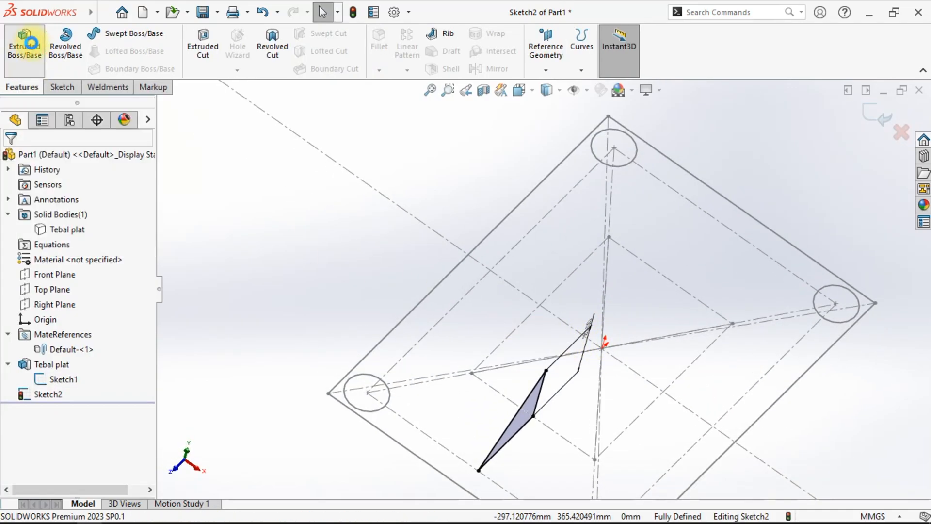
pyautogui.click(62, 240)
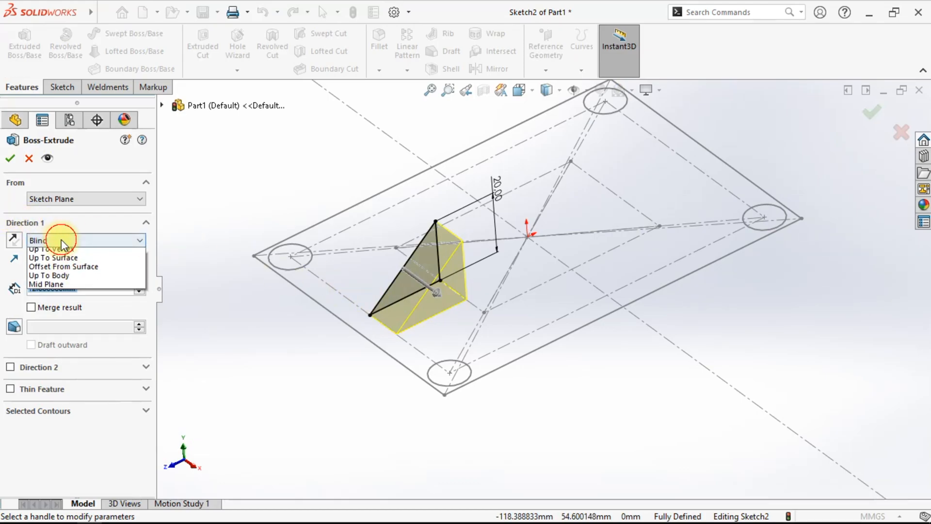
pyautogui.click(67, 306)
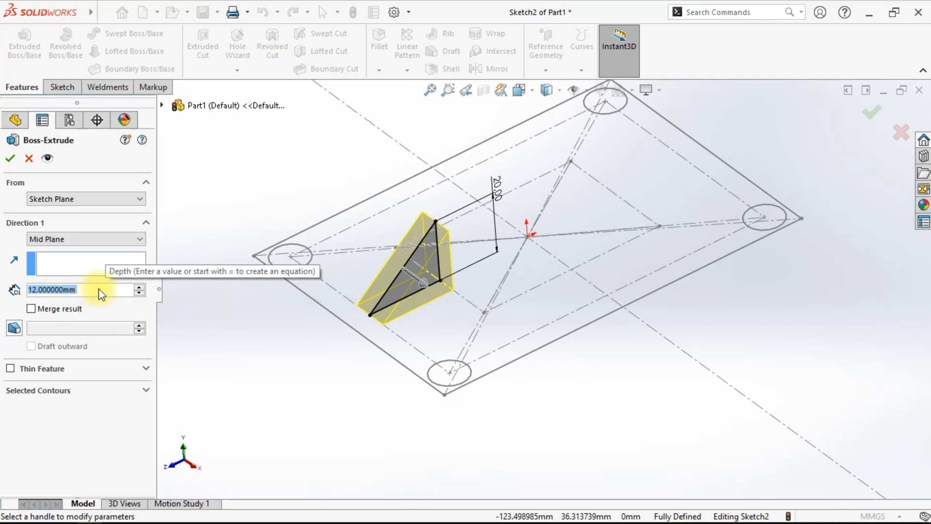
pyautogui.write('2')
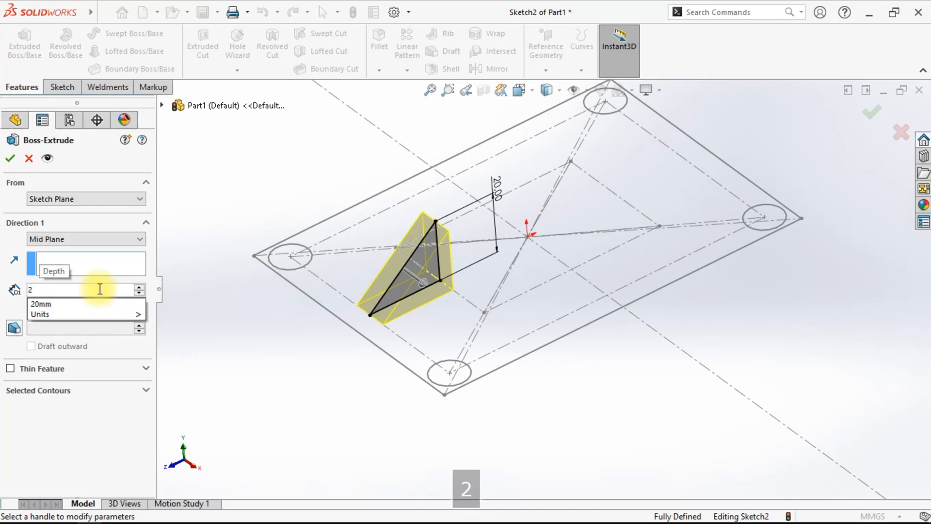
pyautogui.press('Return')
pyautogui.click(10, 158)
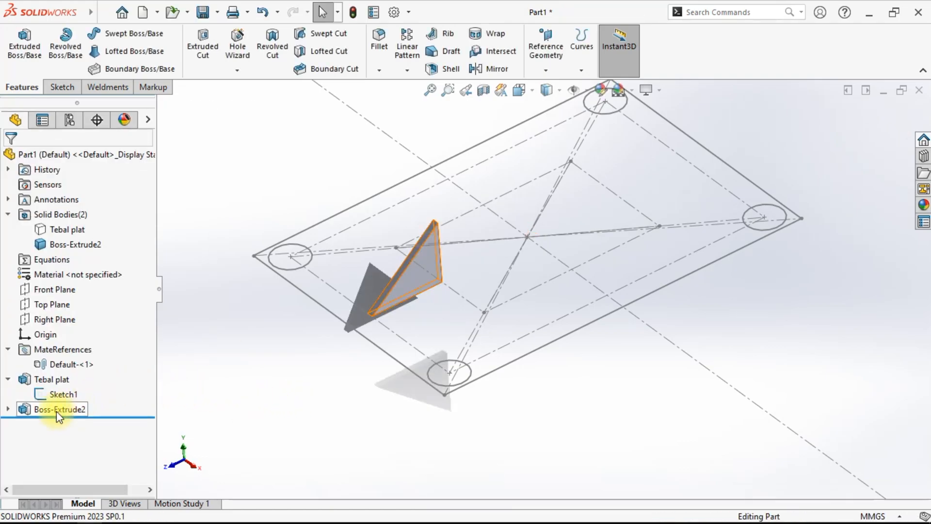
# - Try to rename the new extrude feature as tebal plat
pyautogui.rightClick(56, 411)
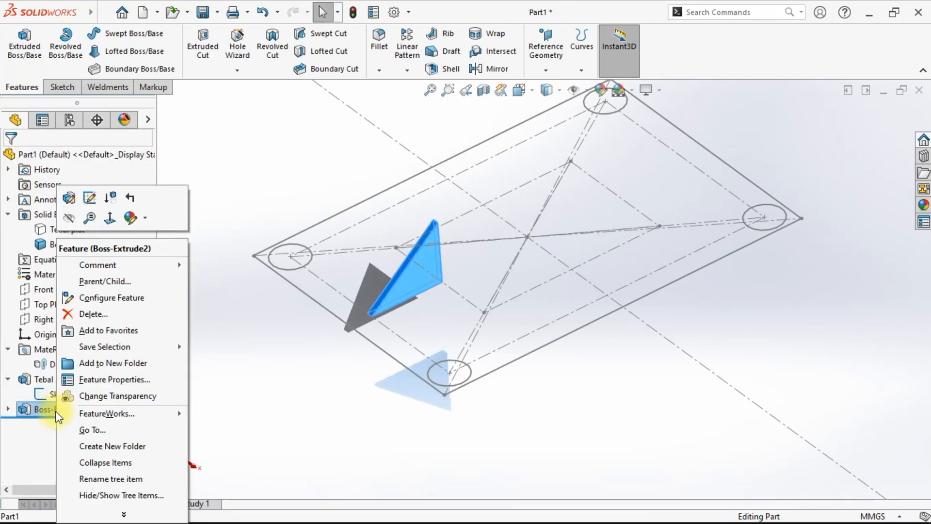
pyautogui.click(115, 479)
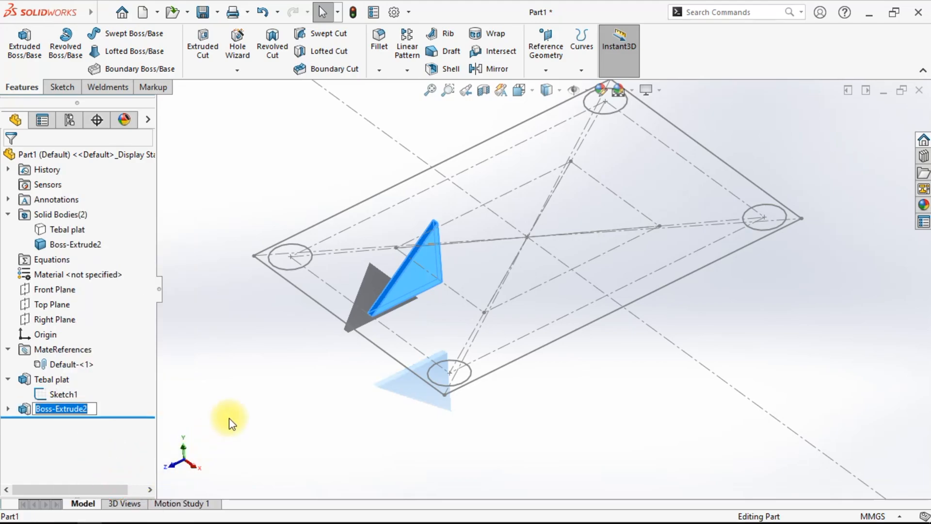
pyautogui.write('te')
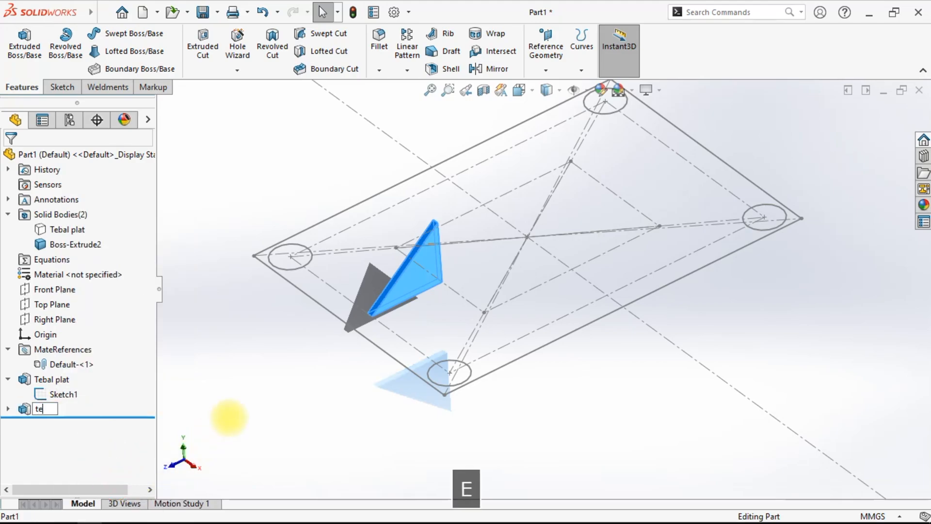
pyautogui.write('bal plat')
pyautogui.press('Return')
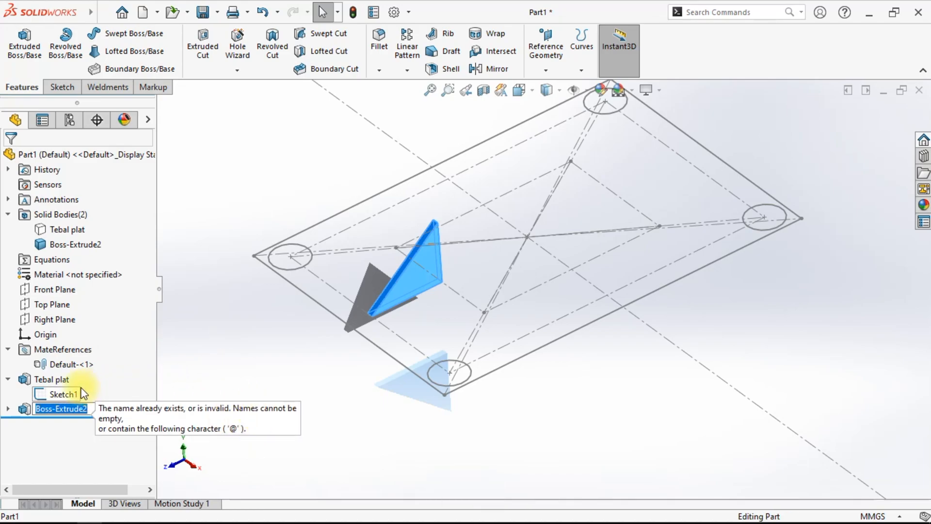
# - Rename the extrude feature as tebal rib
pyautogui.write('tebal rib')
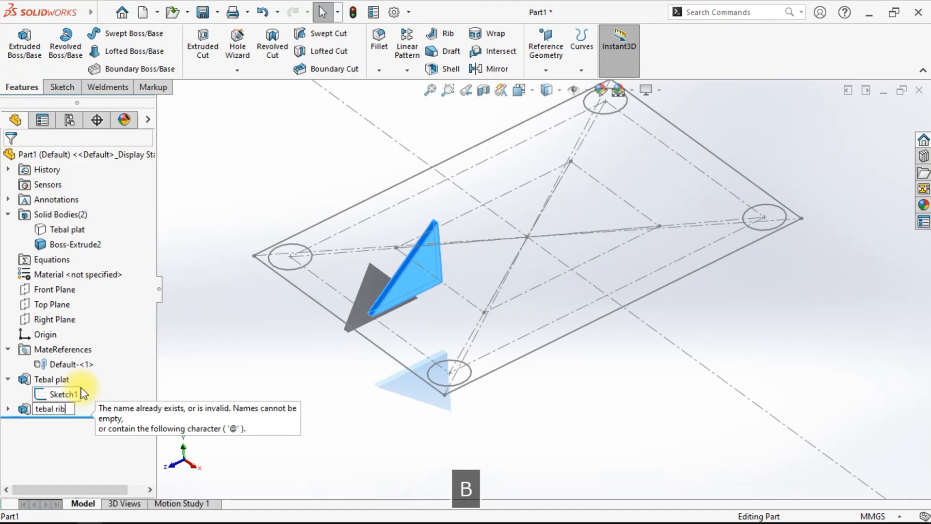
pyautogui.press('Return')
# - Open the first gusset sketch to check the tinggi rib dimension, then exit the sketch
pyautogui.click(8, 409)
pyautogui.rightClick(48, 423)
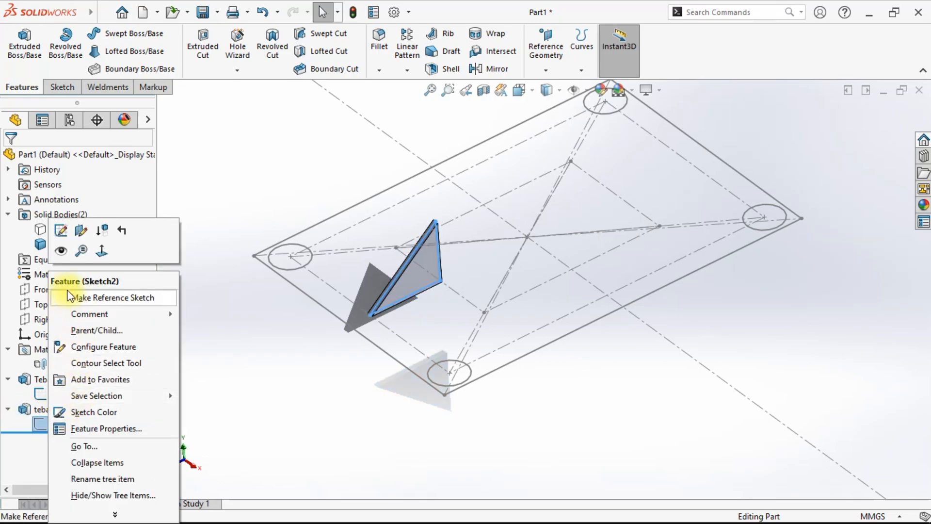
pyautogui.click(60, 232)
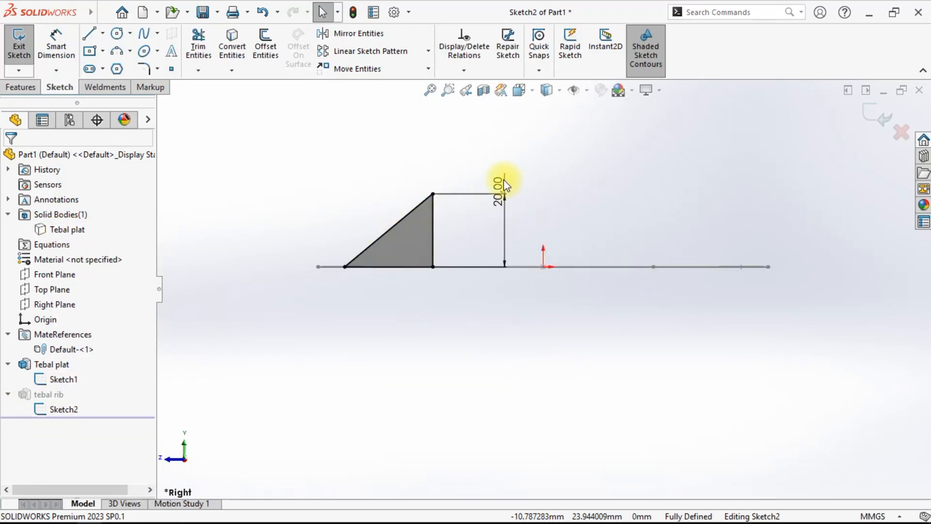
pyautogui.doubleClick(500, 189)
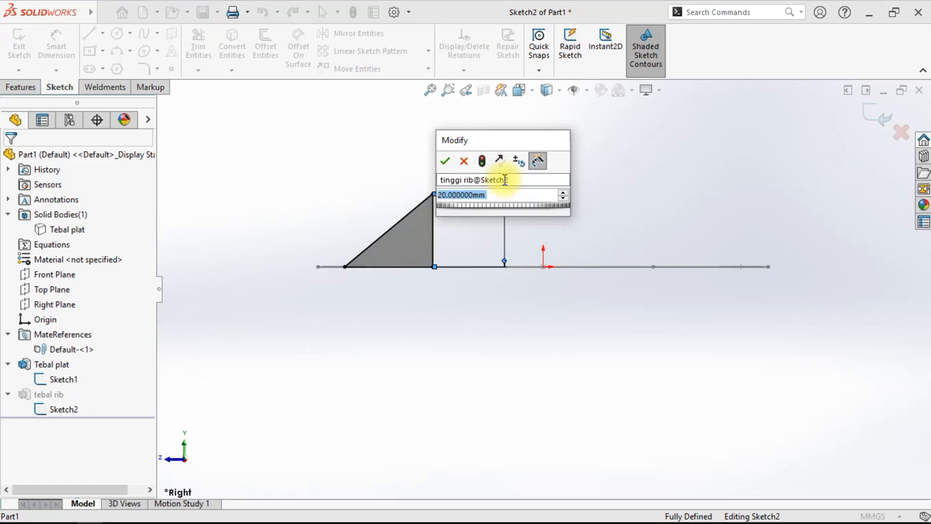
pyautogui.click(446, 161)
pyautogui.click(876, 114)
pyautogui.moveTo(437, 277)
pyautogui.mouseDown(button='middle')
pyautogui.moveTo(478, 374)
pyautogui.moveTo(571, 262)
pyautogui.moveTo(578, 367)
pyautogui.moveTo(490, 214)
pyautogui.moveTo(605, 214)
pyautogui.mouseUp(button='middle')
pyautogui.press('f')
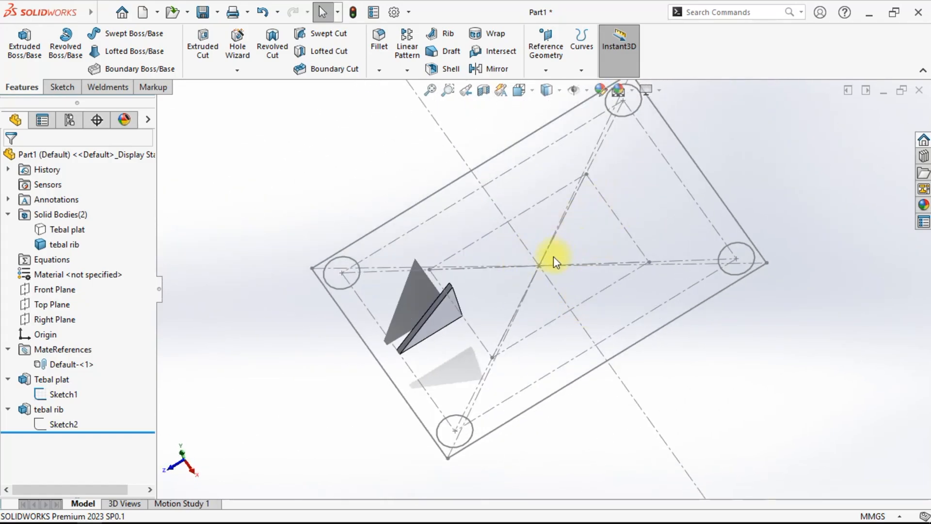
# - Orbit around the model to examine the first rib's position on the plate
pyautogui.moveTo(495, 350); pyautogui.dragTo(504, 430, button='middle')
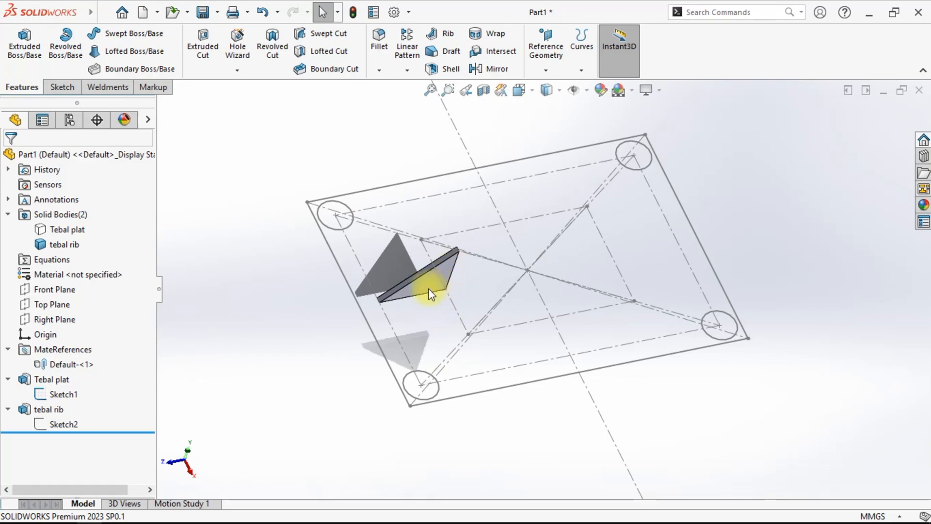
pyautogui.moveTo(668, 412); pyautogui.dragTo(554, 313, button='middle')
pyautogui.click(557, 315)
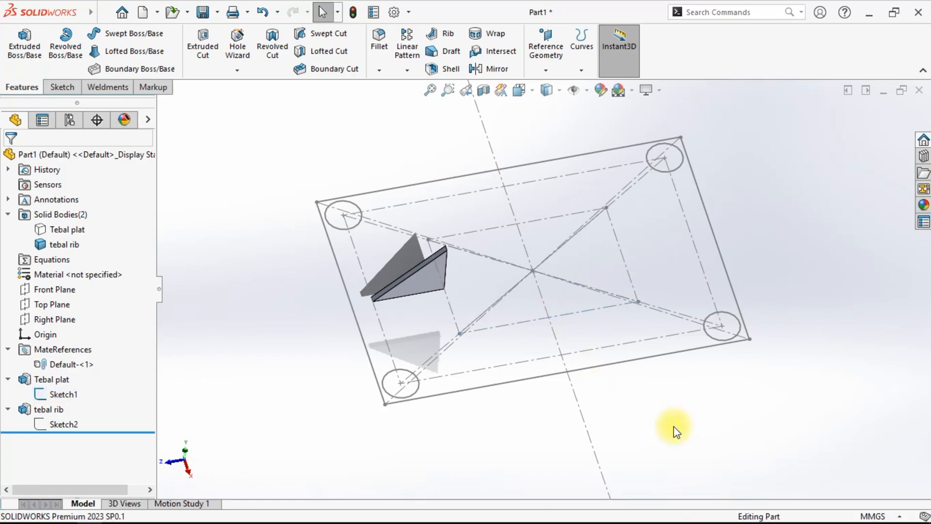
pyautogui.moveTo(590, 423); pyautogui.dragTo(536, 466, button='middle')
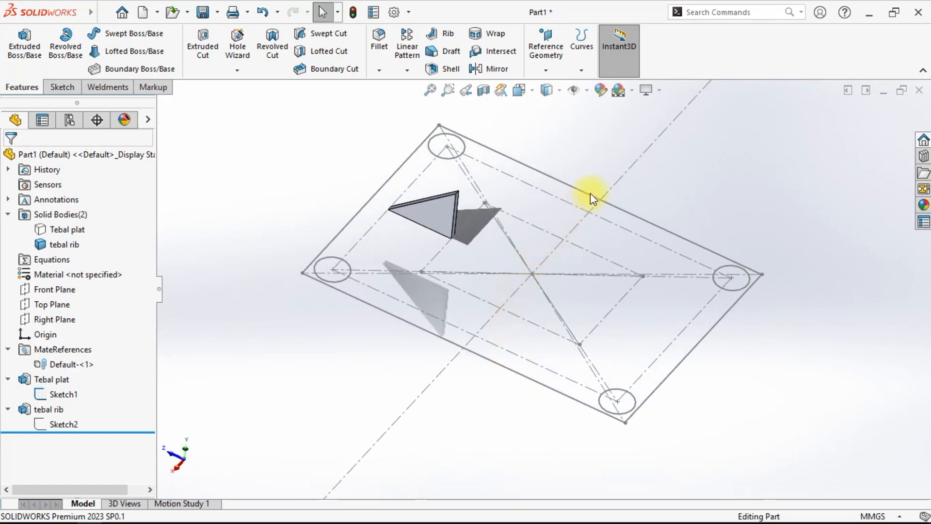
pyautogui.moveTo(524, 342); pyautogui.dragTo(574, 423, button='middle')
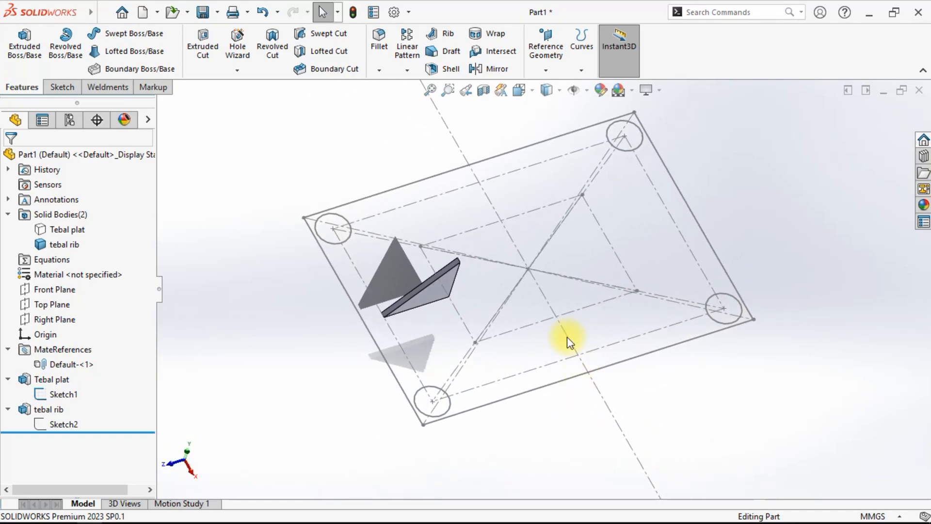
pyautogui.click(428, 291)
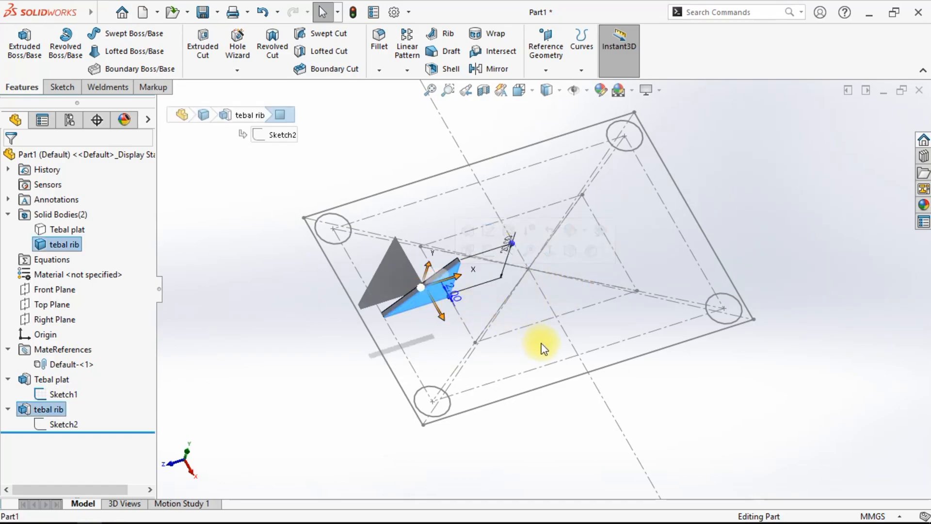
pyautogui.click(575, 343)
pyautogui.click(651, 388)
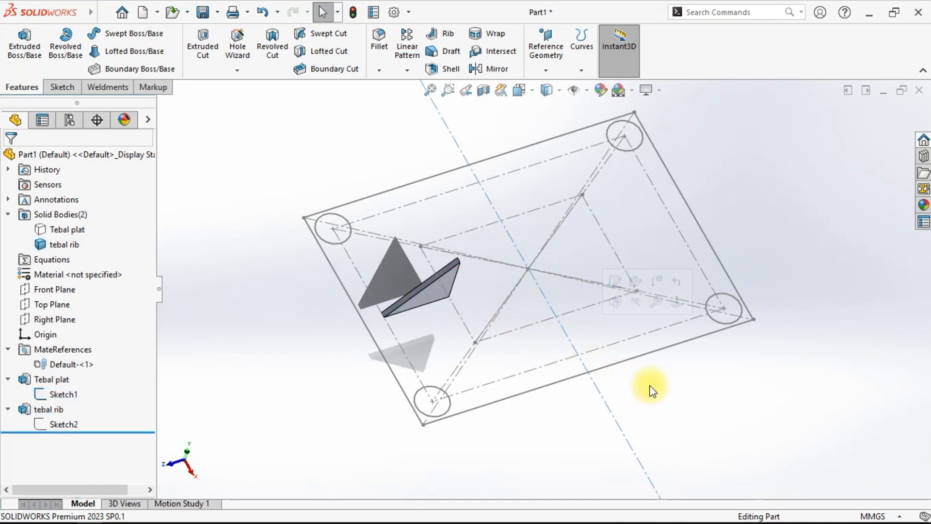
pyautogui.moveTo(677, 420); pyautogui.dragTo(649, 393, button='middle')
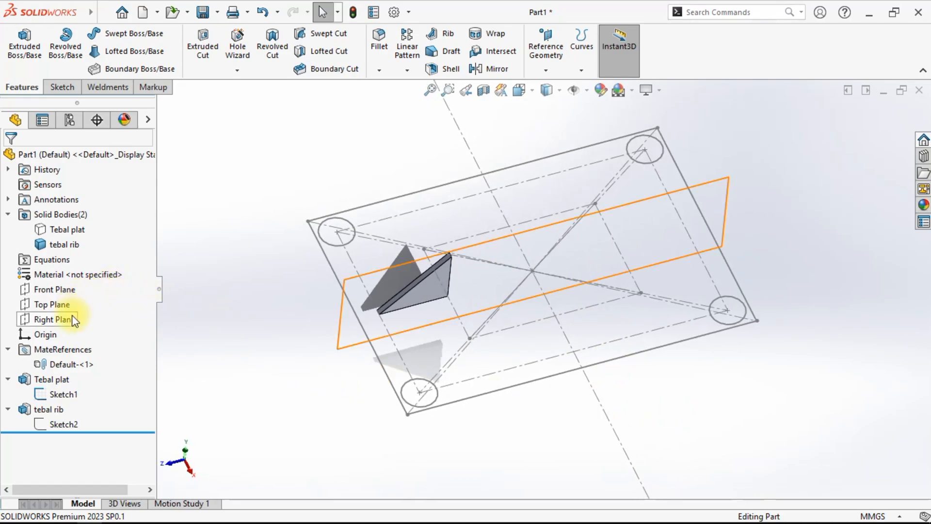
# - Start a sketch on the Front Plane and draw a right-triangle gusset on the opposite side of the plate
pyautogui.click(58, 287)
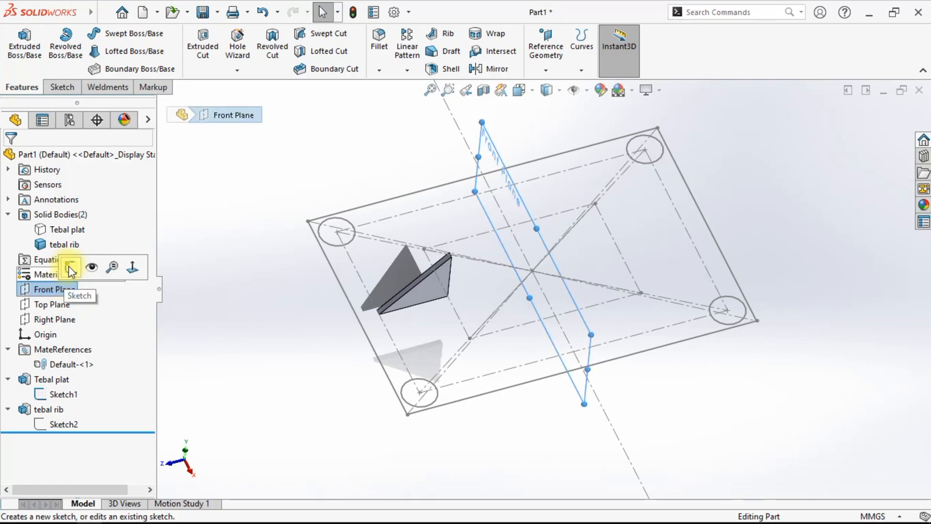
pyautogui.click(72, 267)
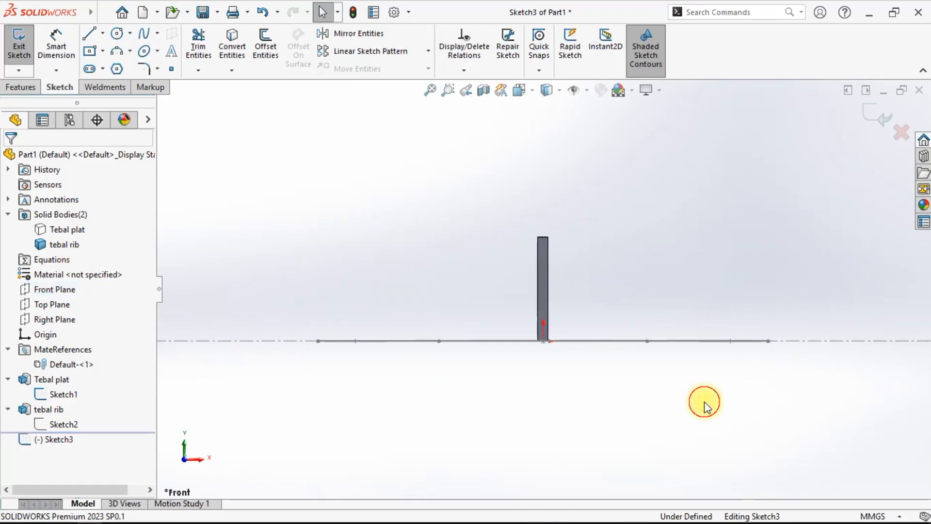
pyautogui.click(89, 33)
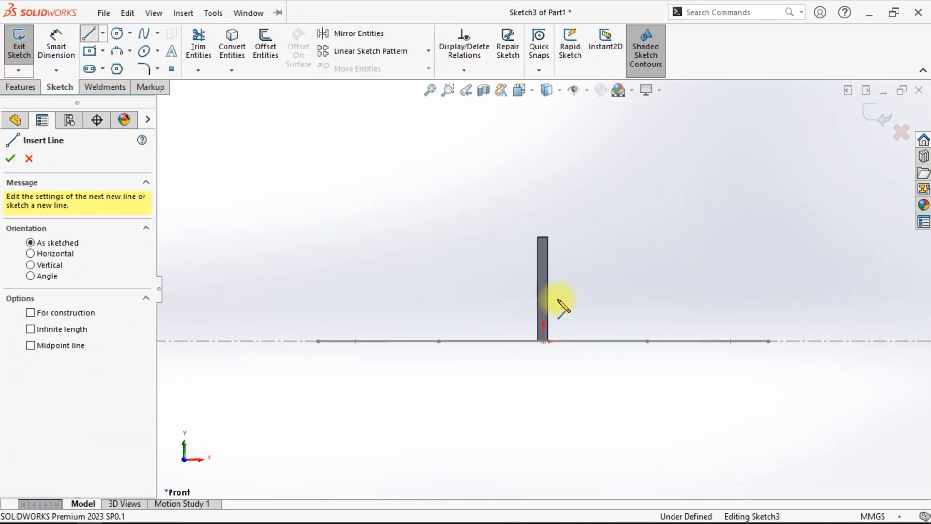
pyautogui.click(649, 341)
pyautogui.click(649, 235)
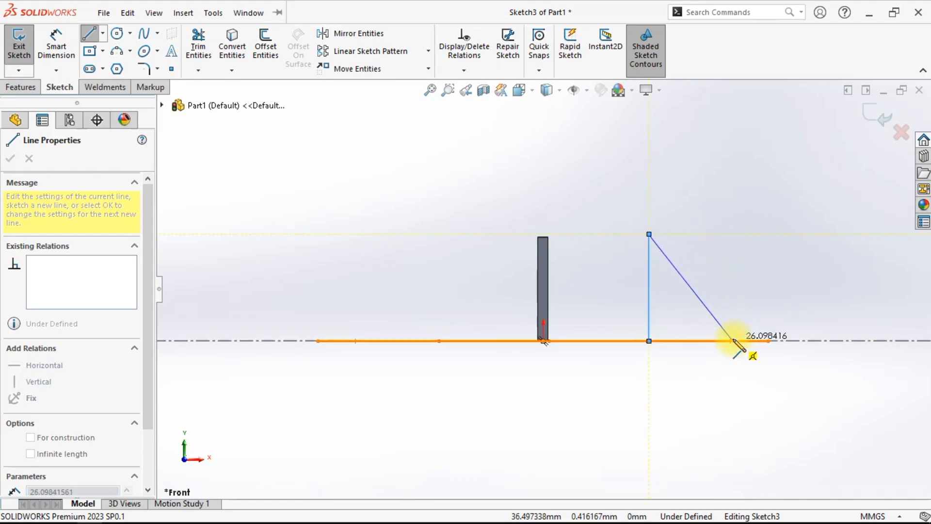
pyautogui.click(733, 341)
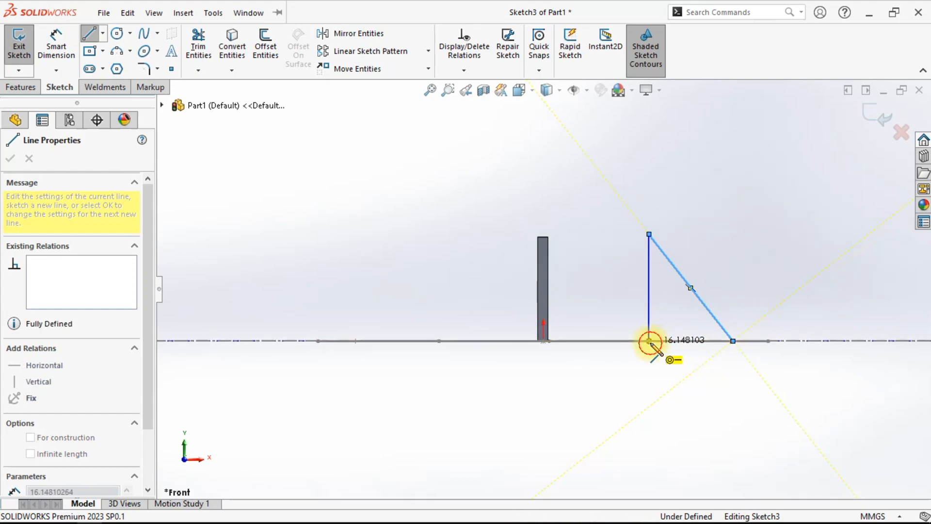
pyautogui.click(649, 341)
pyautogui.rightClick(719, 190)
pyautogui.click(727, 191)
pyautogui.moveTo(727, 194); pyautogui.dragTo(689, 361, button='middle')
pyautogui.scroll(-3, 689, 359)
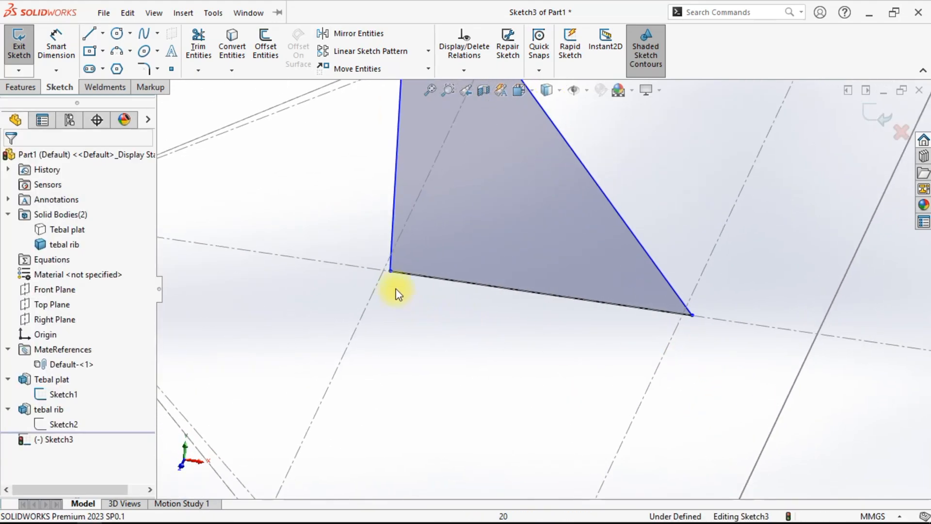
# - Add a Pierce relation between the triangle's inner bottom corner and the plate's sketch line
pyautogui.scroll(-5, 408, 260)
pyautogui.click(410, 261)
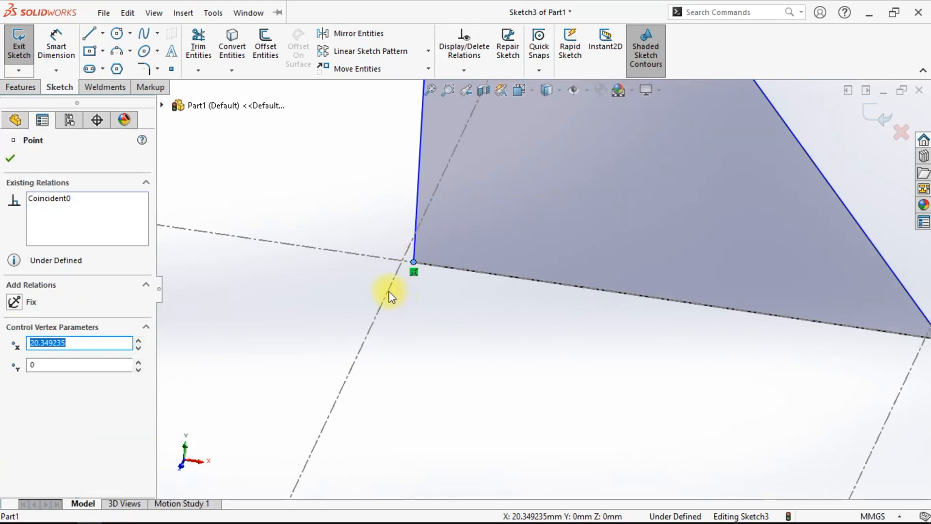
pyautogui.keyDown('ctrl'); pyautogui.click(391, 291); pyautogui.keyUp('ctrl')
pyautogui.scroll(5, 470, 380)
pyautogui.scroll(-3, 523, 380)
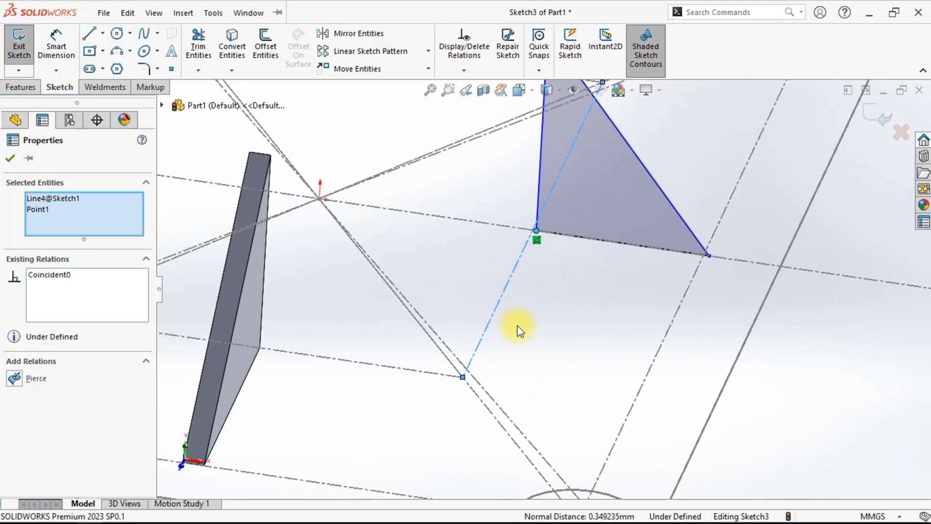
pyautogui.click(15, 379)
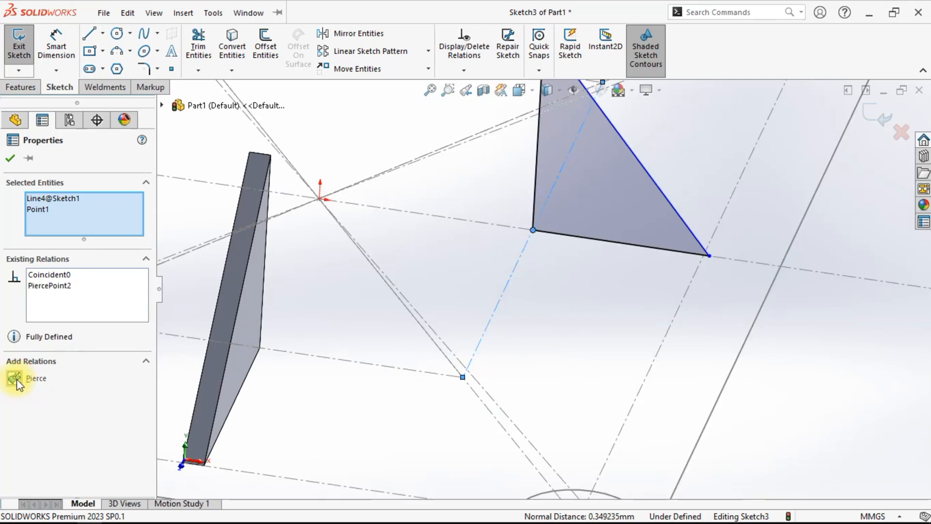
pyautogui.click(9, 160)
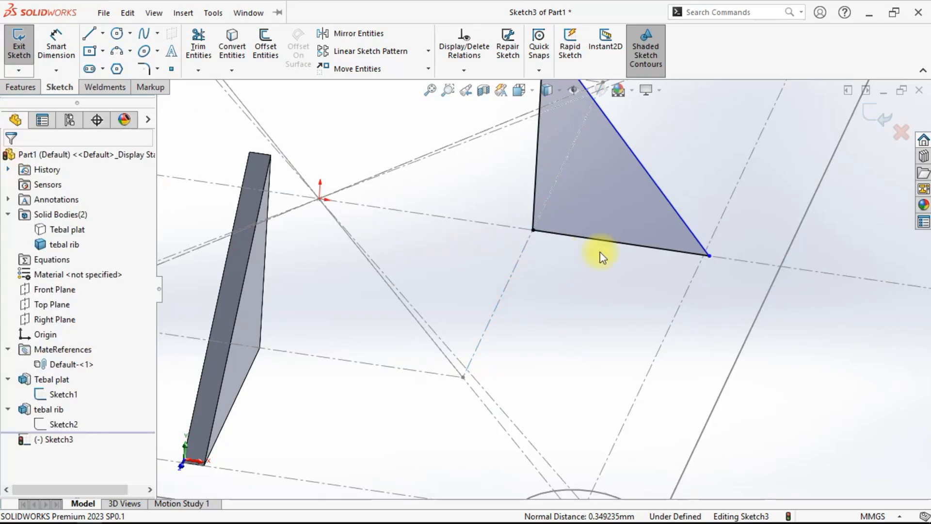
# - Add a Pierce relation between the triangle's outer bottom corner and the plate's edge line
pyautogui.scroll(-3, 709, 257)
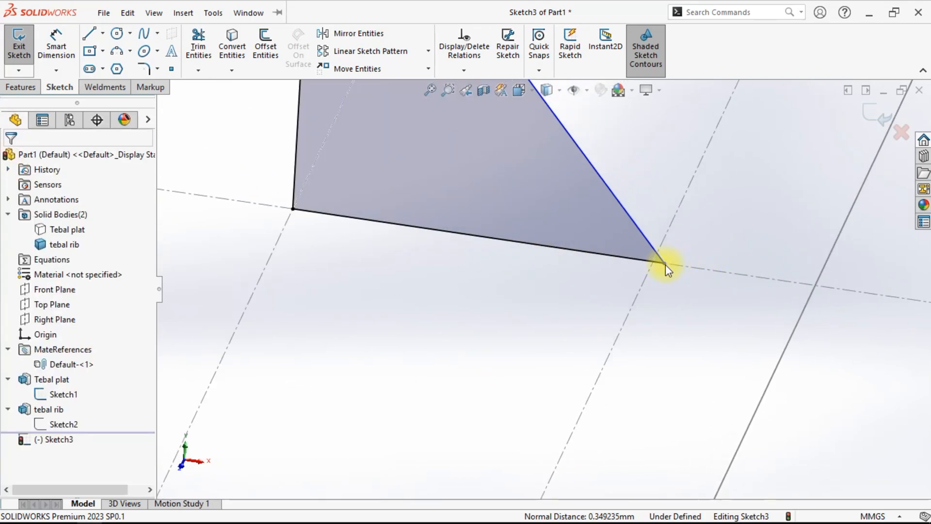
pyautogui.click(665, 263)
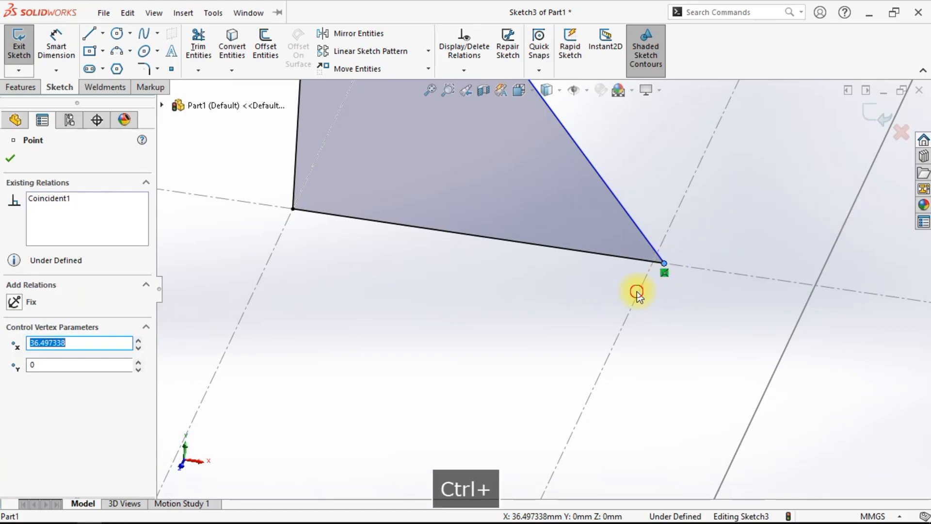
pyautogui.keyDown('ctrl'); pyautogui.click(637, 291); pyautogui.keyUp('ctrl')
pyautogui.moveTo(637, 291); pyautogui.dragTo(644, 312, button='middle')
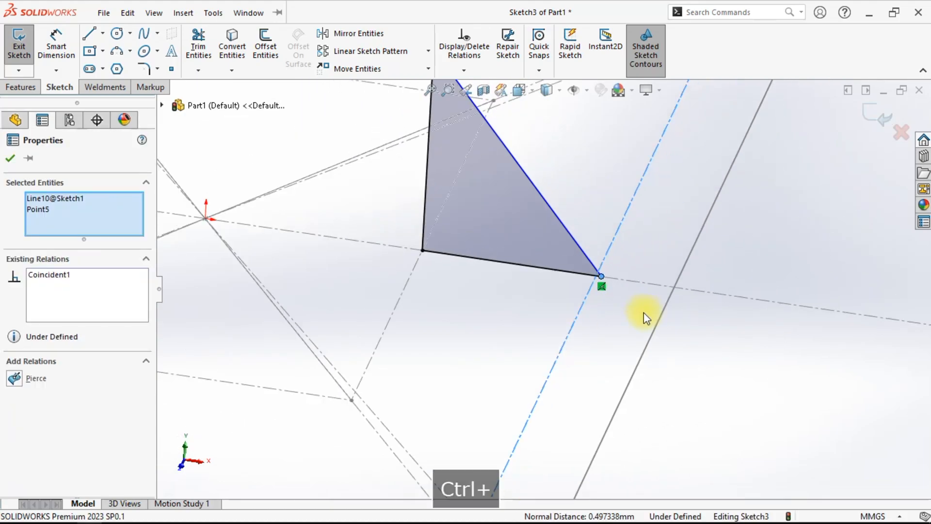
pyautogui.click(14, 379)
pyautogui.click(8, 161)
# - Dimension the new triangle's height, name it tinggi rib 2, and set it to 20 mm
pyautogui.scroll(5, 617, 307)
pyautogui.moveTo(618, 308); pyautogui.dragTo(601, 401, button='middle')
pyautogui.click(54, 49)
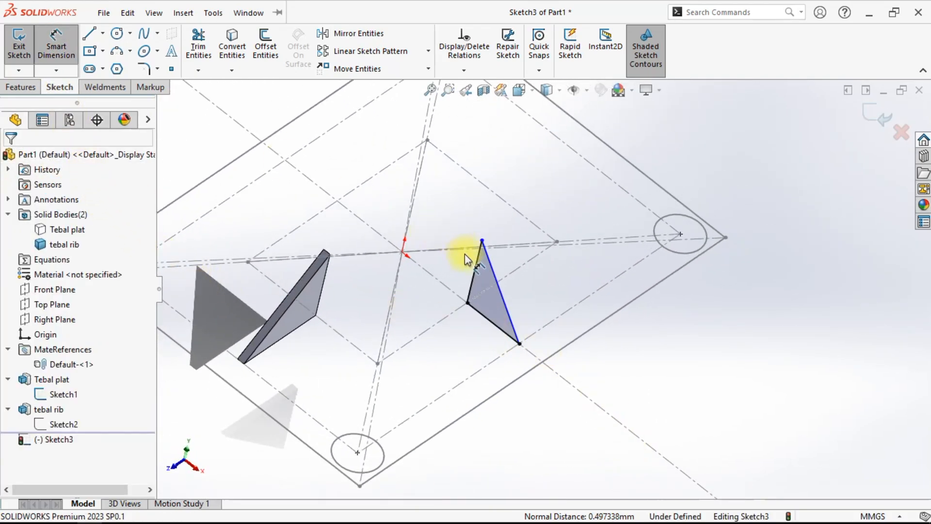
pyautogui.click(478, 277)
pyautogui.click(655, 365)
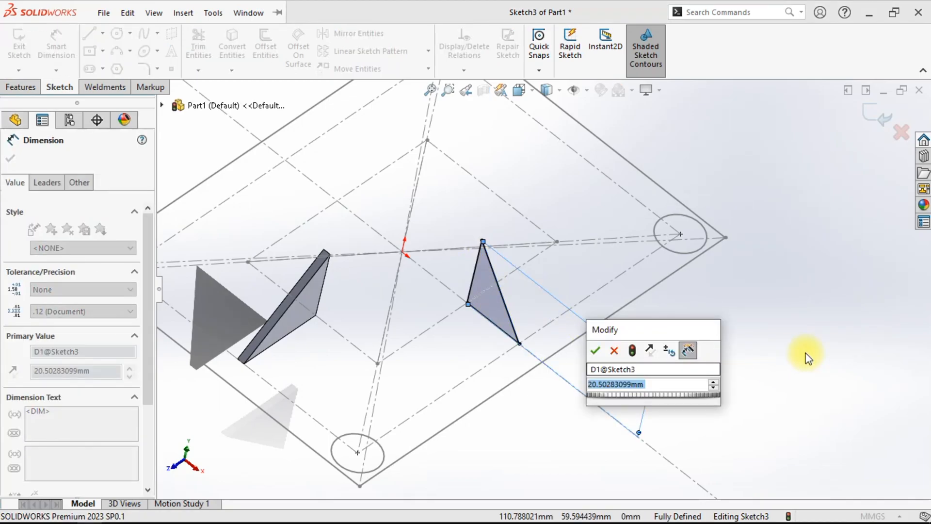
pyautogui.click(653, 370)
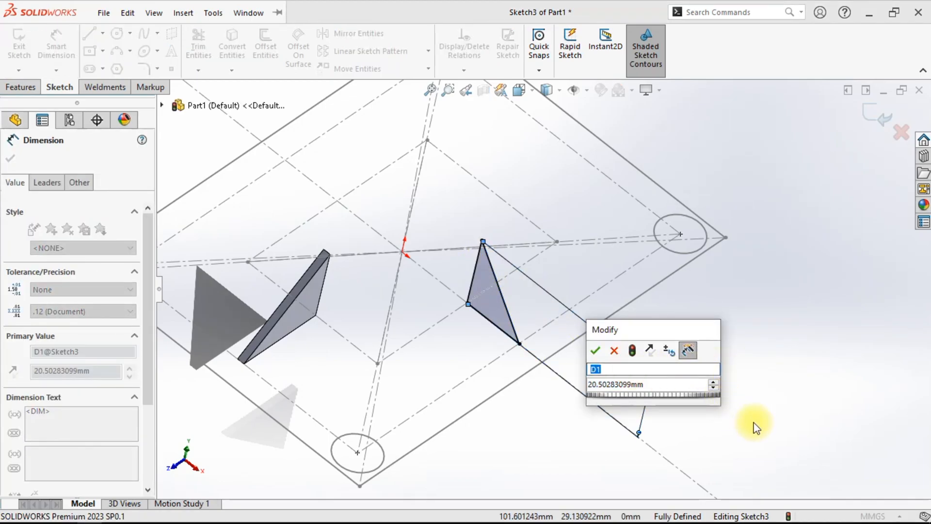
pyautogui.write('tinggi')
pyautogui.write('2@Sketch3')
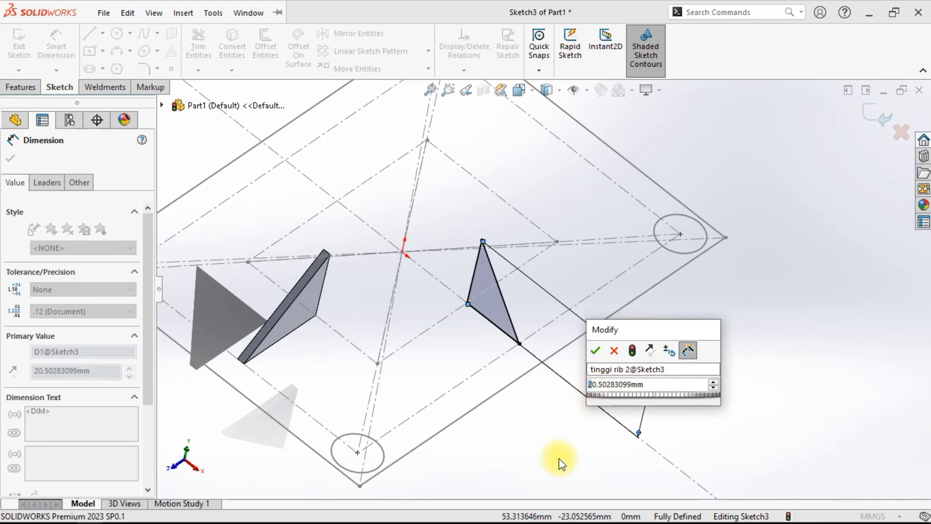
pyautogui.write('20')
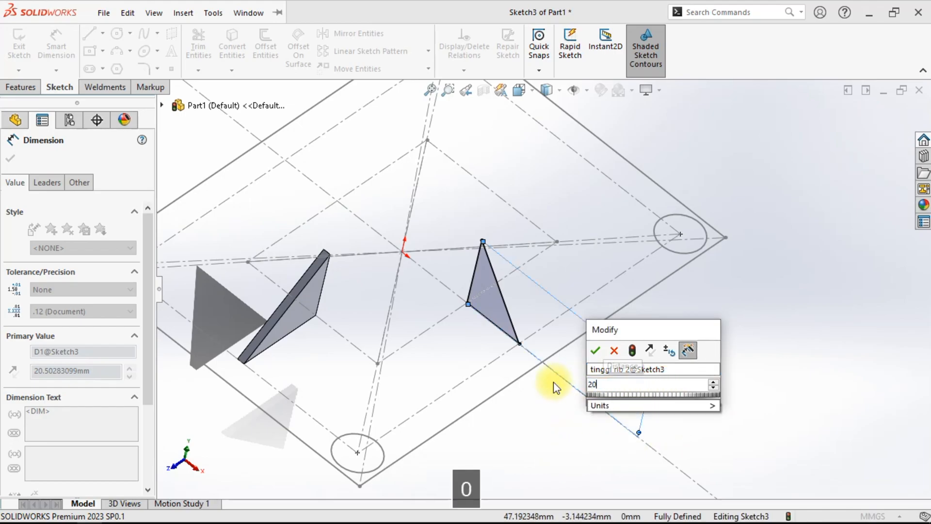
pyautogui.press('Return')
# - Start an Extruded Boss on the second gusset sketch
pyautogui.rightClick(672, 286)
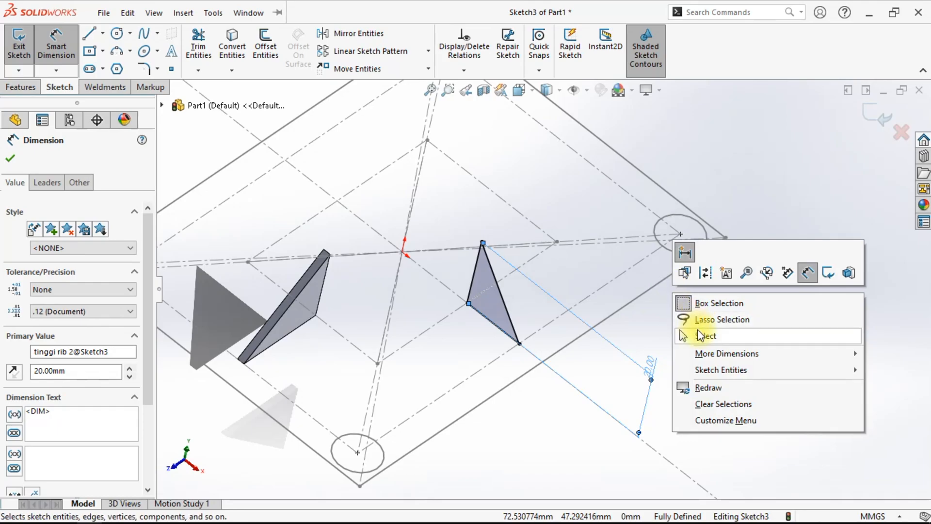
pyautogui.click(686, 335)
pyautogui.moveTo(686, 408)
pyautogui.mouseDown(button='middle')
pyautogui.moveTo(588, 257)
pyautogui.moveTo(572, 297)
pyautogui.moveTo(711, 376)
pyautogui.moveTo(697, 451)
pyautogui.moveTo(658, 366)
pyautogui.mouseUp(button='middle')
pyautogui.click(19, 87)
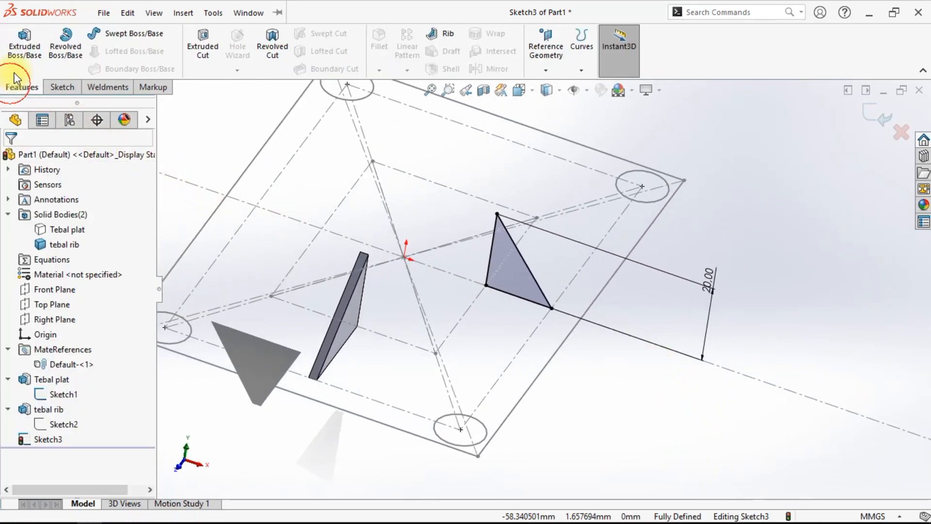
pyautogui.click(24, 46)
pyautogui.click(559, 295)
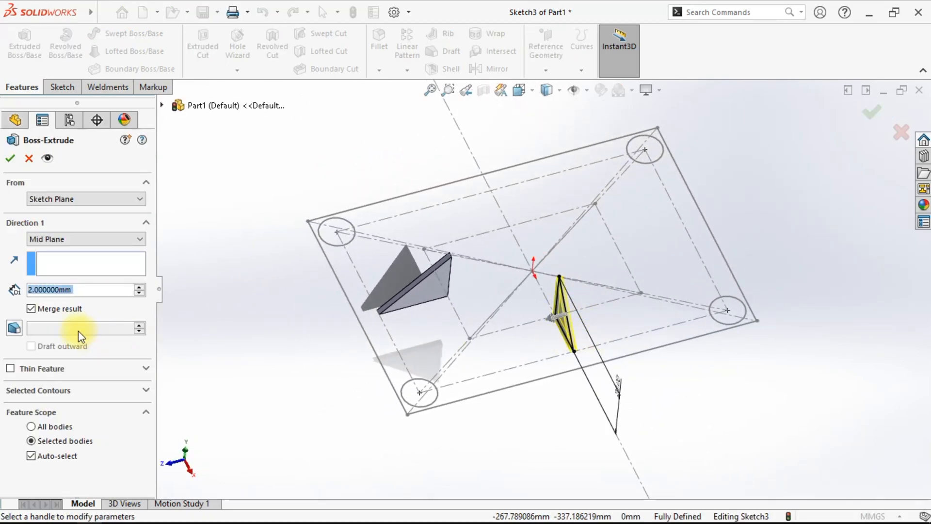
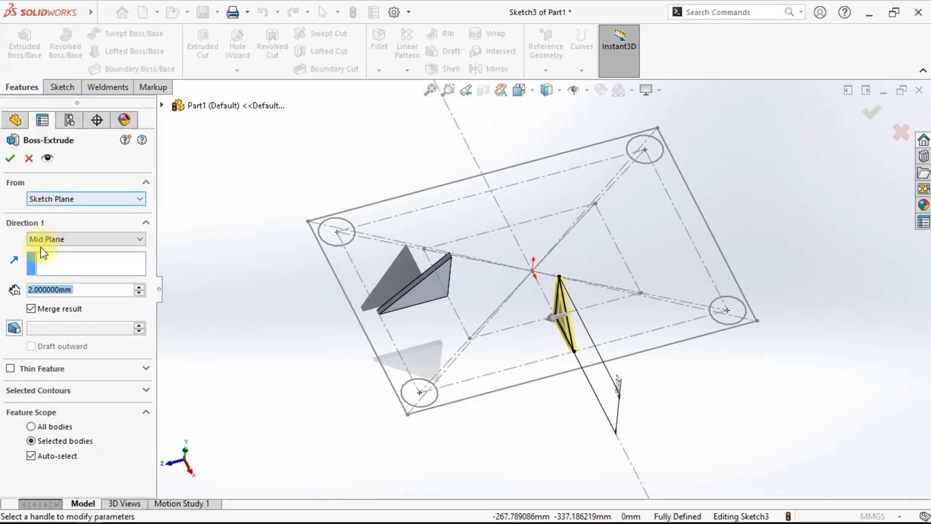
# - Finish the second gusset extrusion at 2 mm with Mid Plane
pyautogui.click(11, 158)
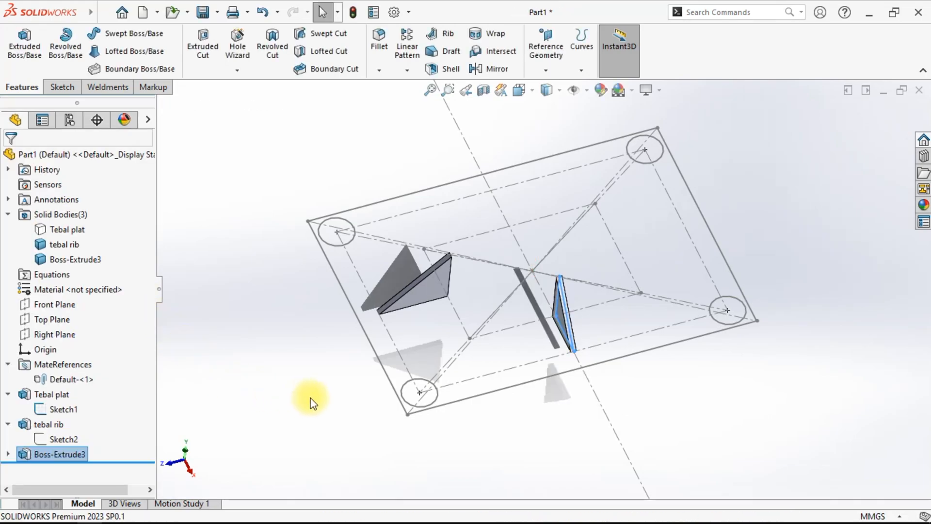
pyautogui.moveTo(634, 391); pyautogui.dragTo(613, 388, button='middle')
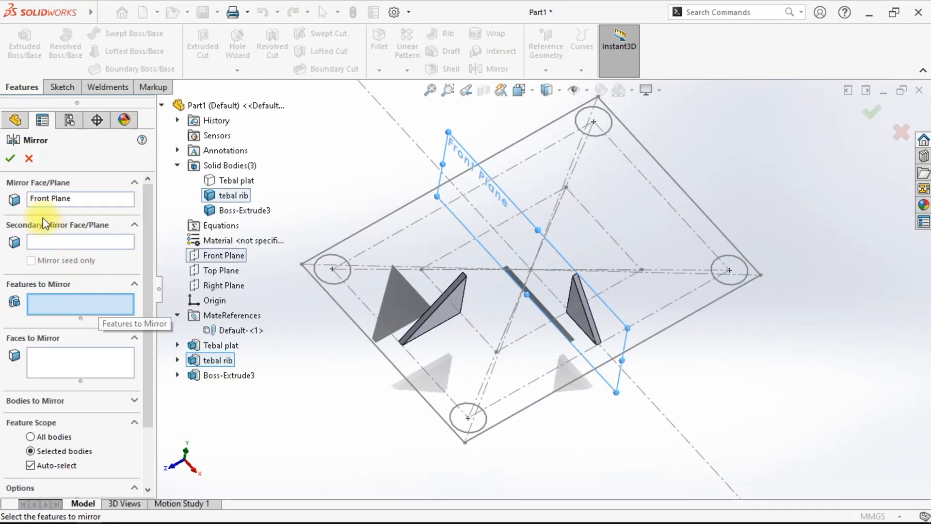
pyautogui.click(23, 156)
pyautogui.scroll(-1, 469, 299)
pyautogui.scroll(2, 470, 298)
pyautogui.scroll(-3, 531, 262)
pyautogui.scroll(3, 519, 306)
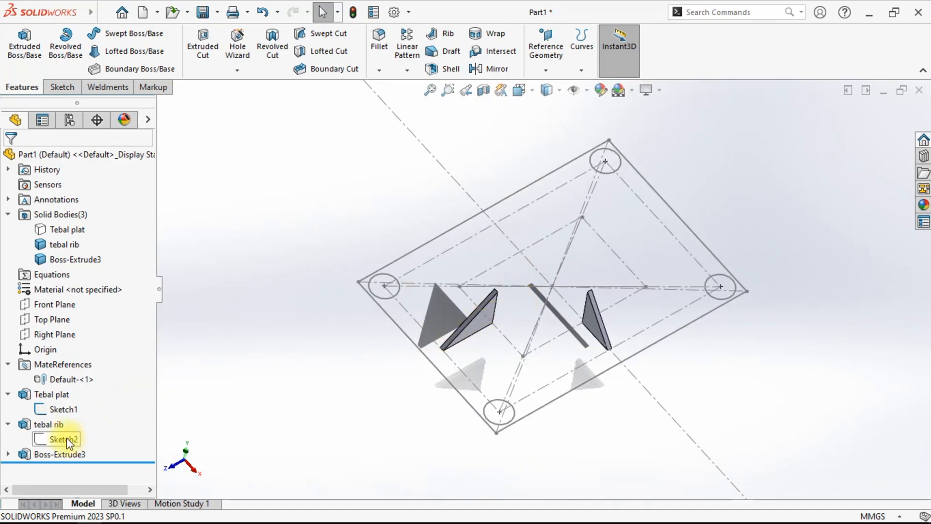
# - Review the extrude settings of the tebal rib and Boss-Extrude3 features without changing them
pyautogui.rightClick(58, 426)
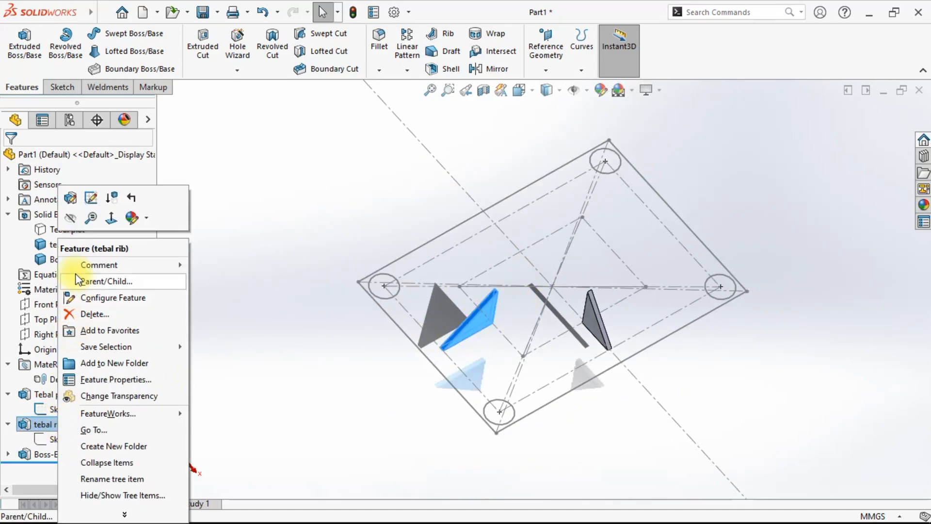
pyautogui.click(68, 196)
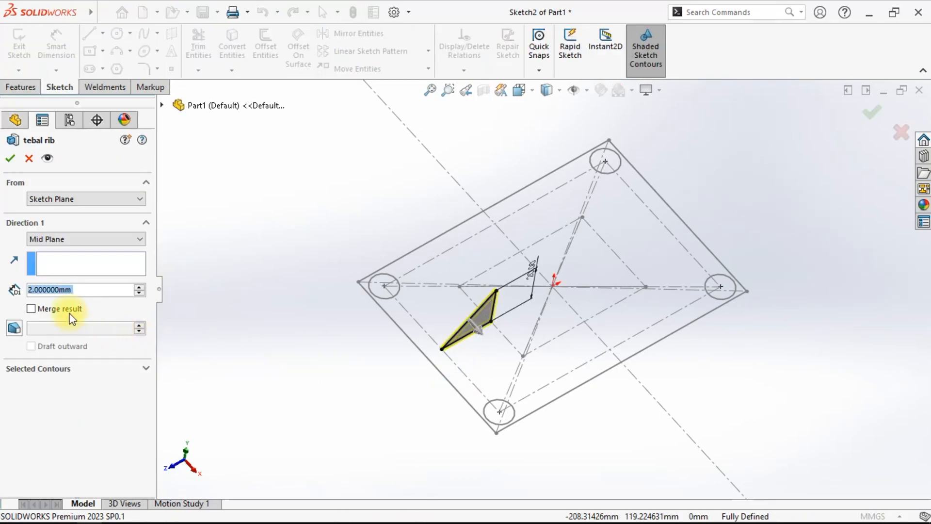
pyautogui.click(9, 158)
pyautogui.rightClick(76, 456)
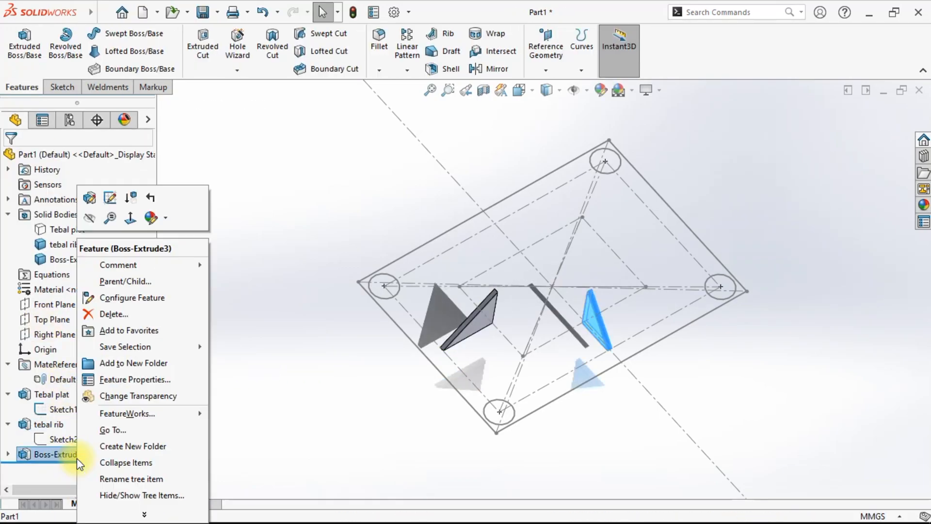
pyautogui.click(90, 197)
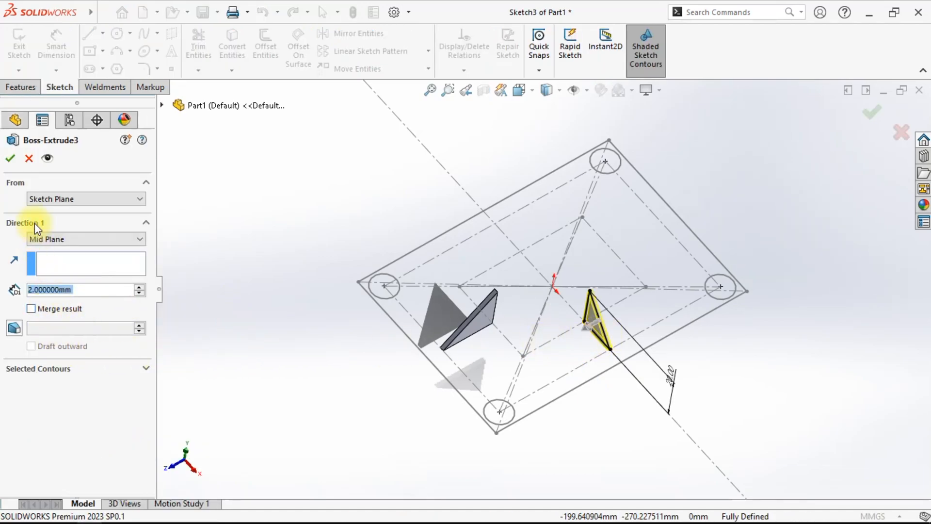
pyautogui.click(15, 160)
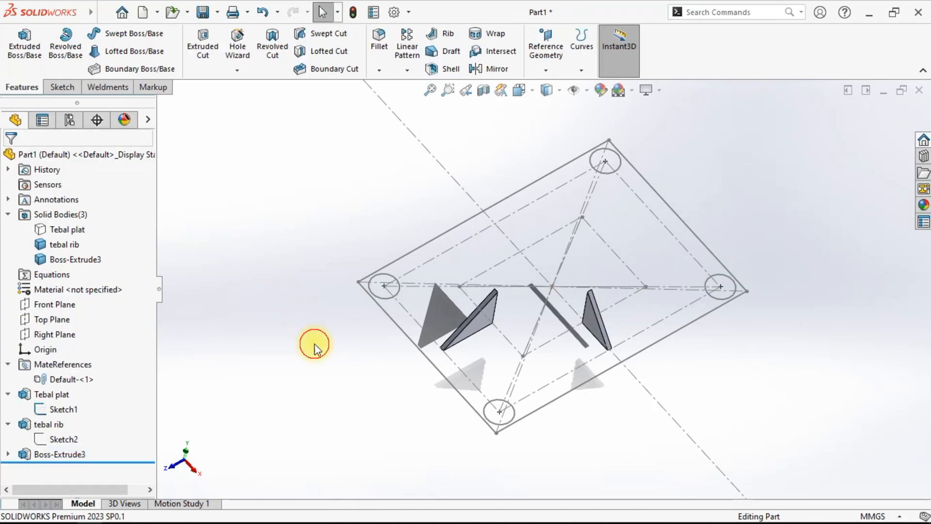
# - Mirror the tebal rib body about the Front Plane
pyautogui.click(484, 69)
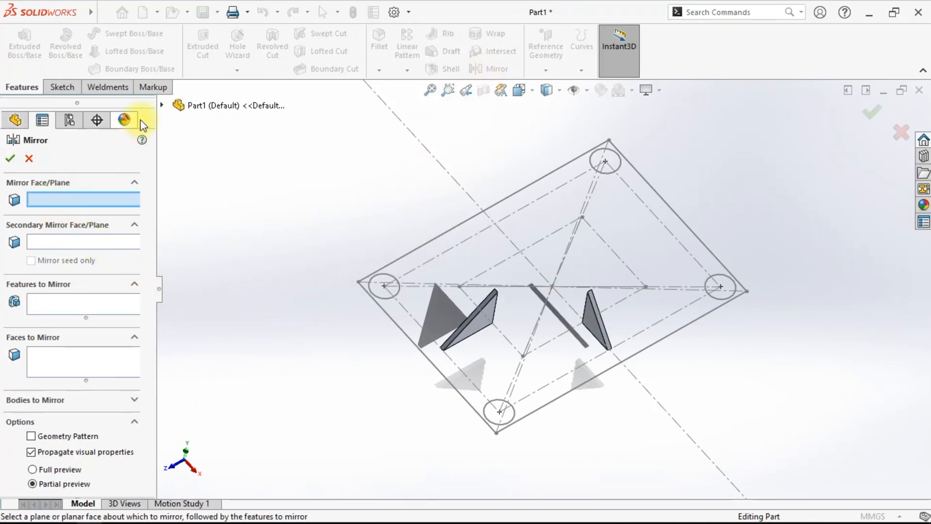
pyautogui.click(164, 107)
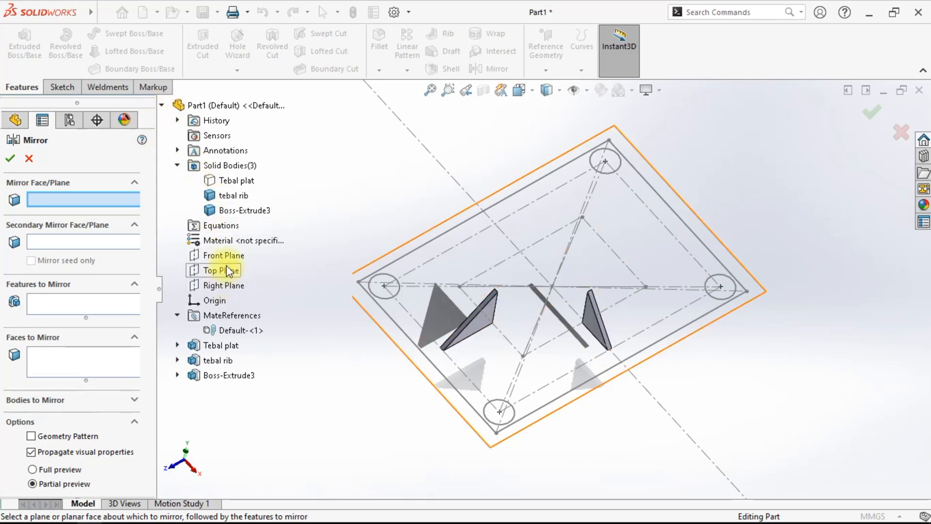
pyautogui.click(214, 258)
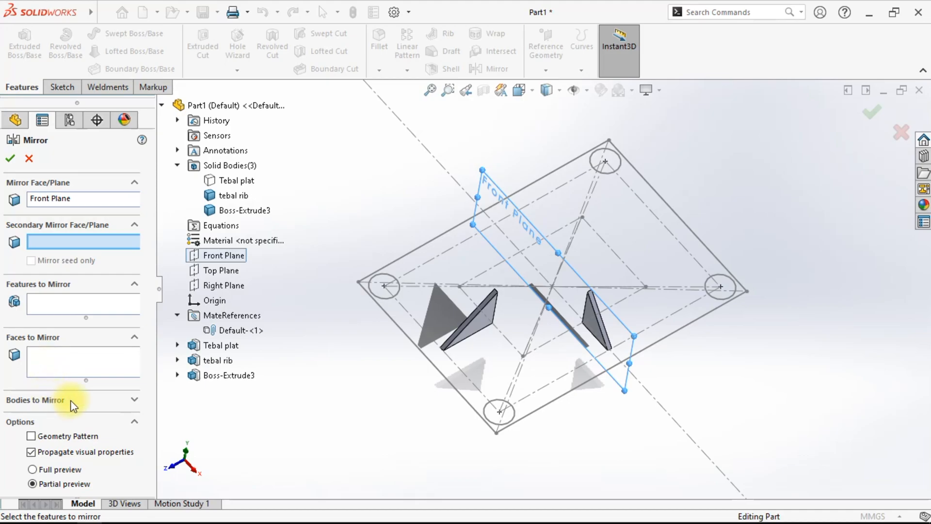
pyautogui.click(135, 400)
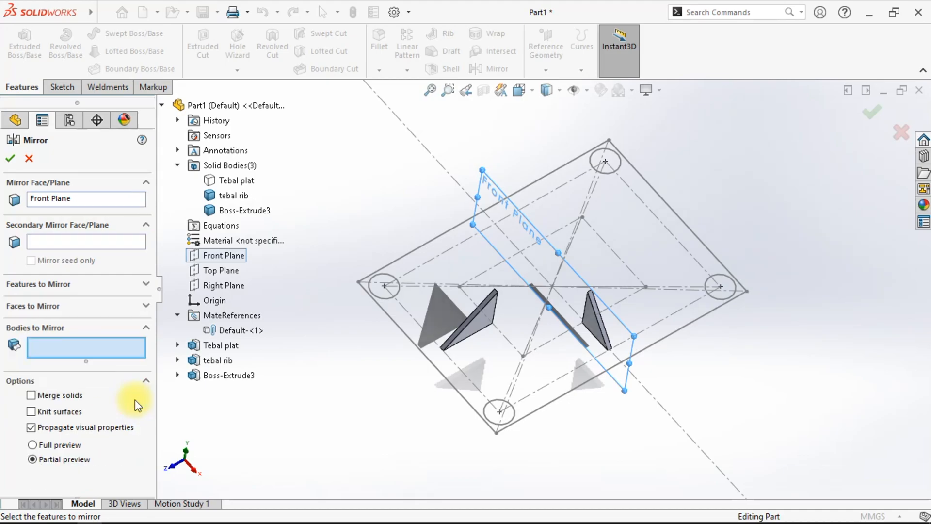
pyautogui.click(475, 321)
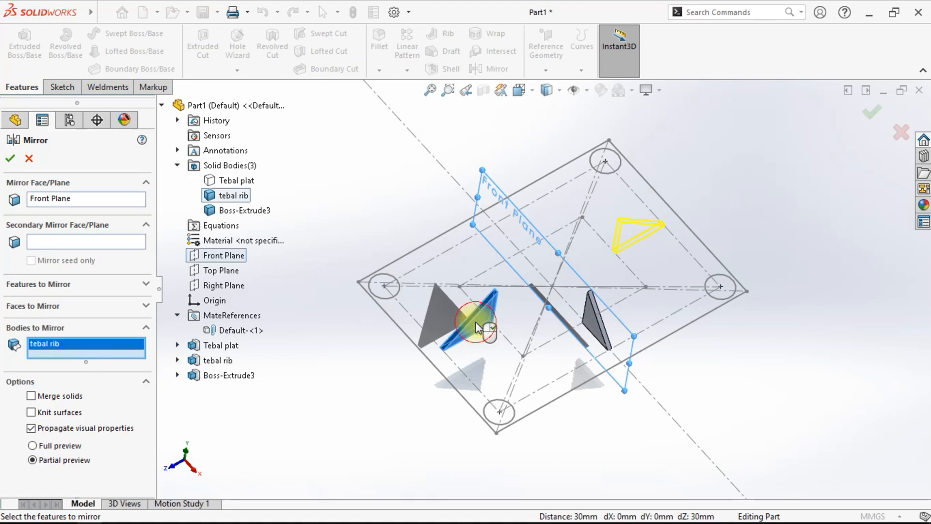
pyautogui.click(10, 159)
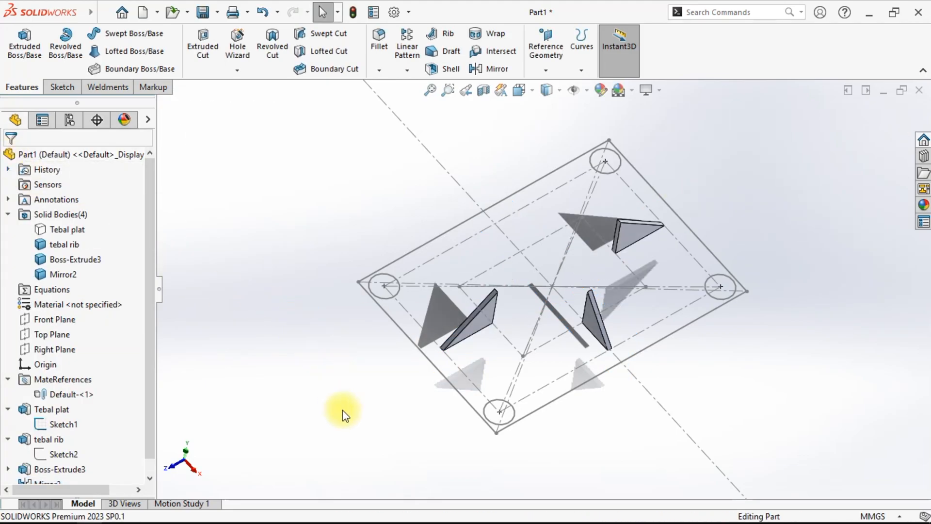
# - Mirror the Boss-Extrude3 gusset body about the Right Plane
pyautogui.click(491, 68)
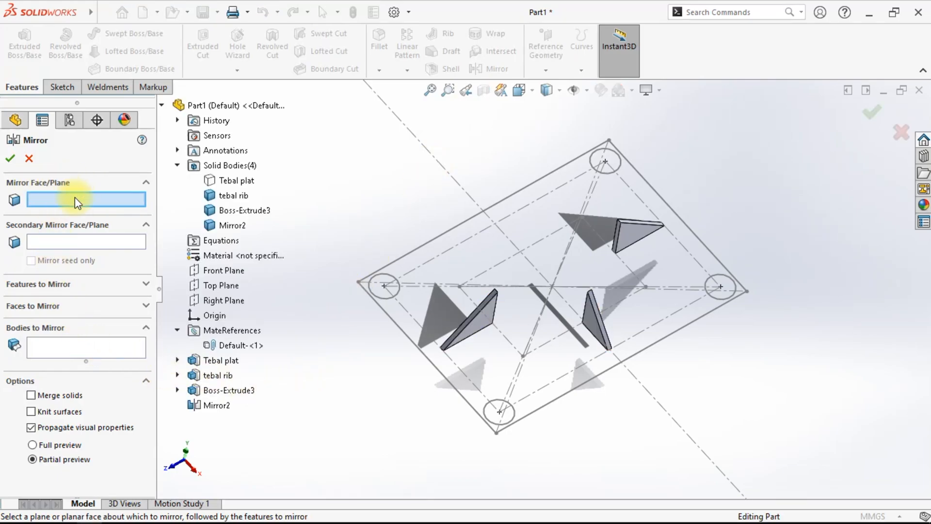
pyautogui.click(222, 300)
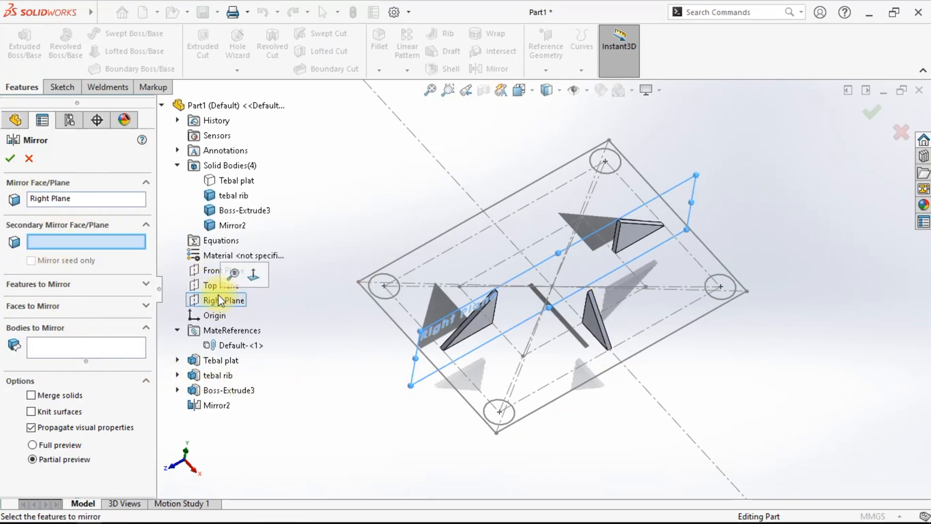
pyautogui.moveTo(415, 411); pyautogui.dragTo(437, 399, button='middle')
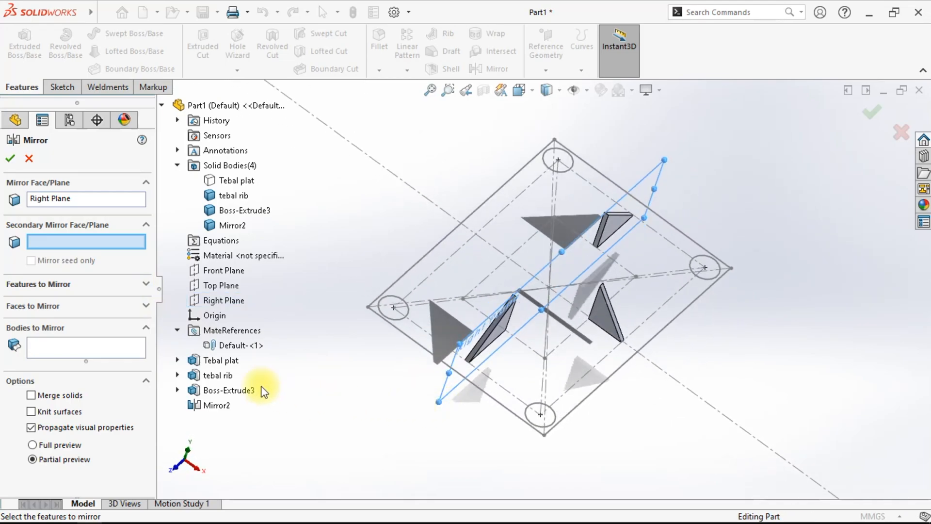
pyautogui.click(43, 346)
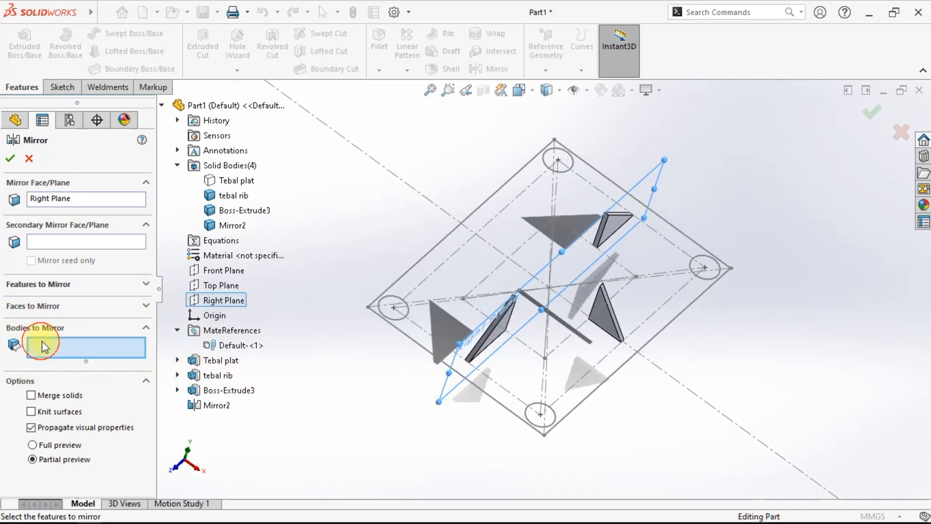
pyautogui.click(606, 311)
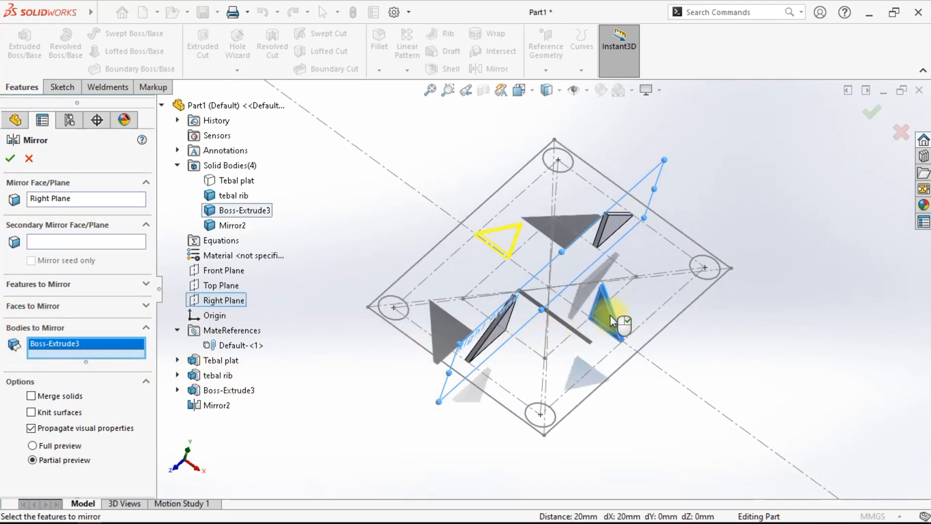
pyautogui.click(10, 159)
# - Show the hidden Tebal plat body
pyautogui.moveTo(409, 422); pyautogui.dragTo(370, 382, button='middle')
pyautogui.rightClick(66, 230)
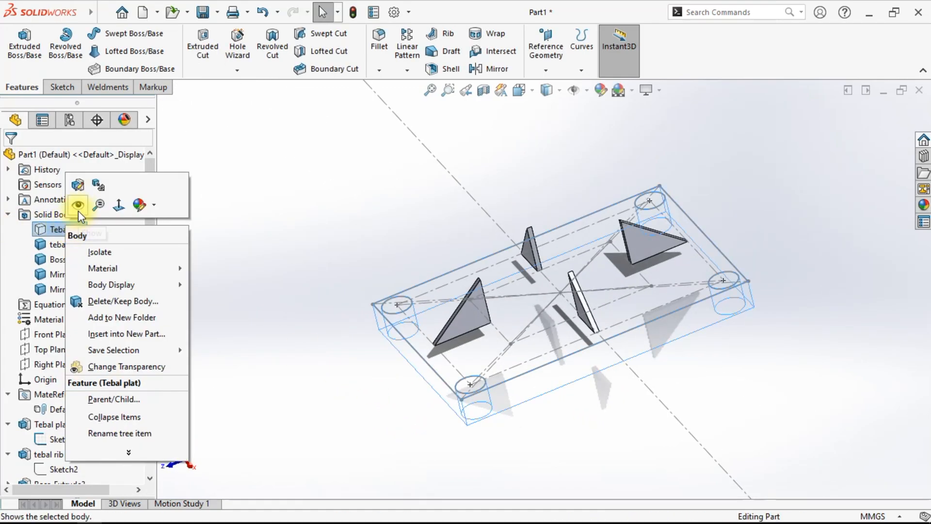
pyautogui.click(78, 204)
pyautogui.click(266, 326)
pyautogui.moveTo(277, 364); pyautogui.dragTo(533, 390, button='middle')
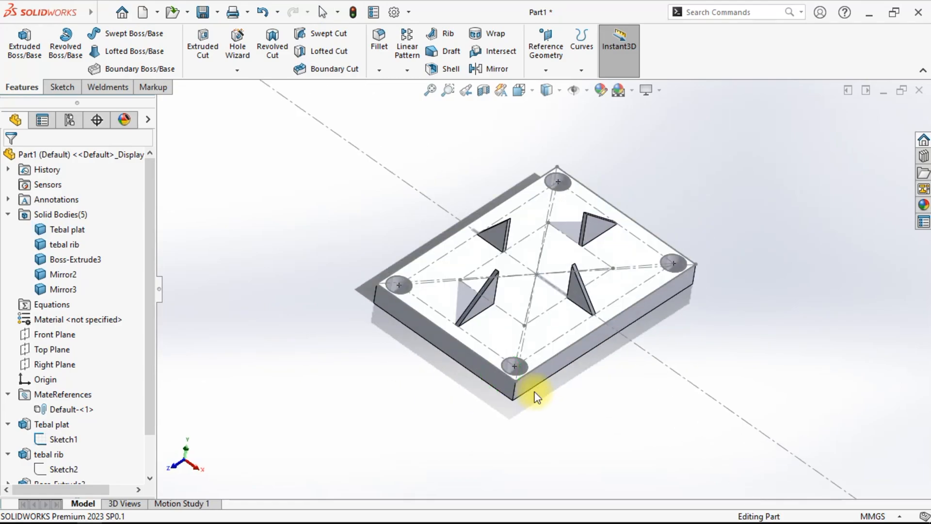
# - Hide the plate's Sketch1
pyautogui.scroll(-3, 92, 439)
pyautogui.rightClick(62, 394)
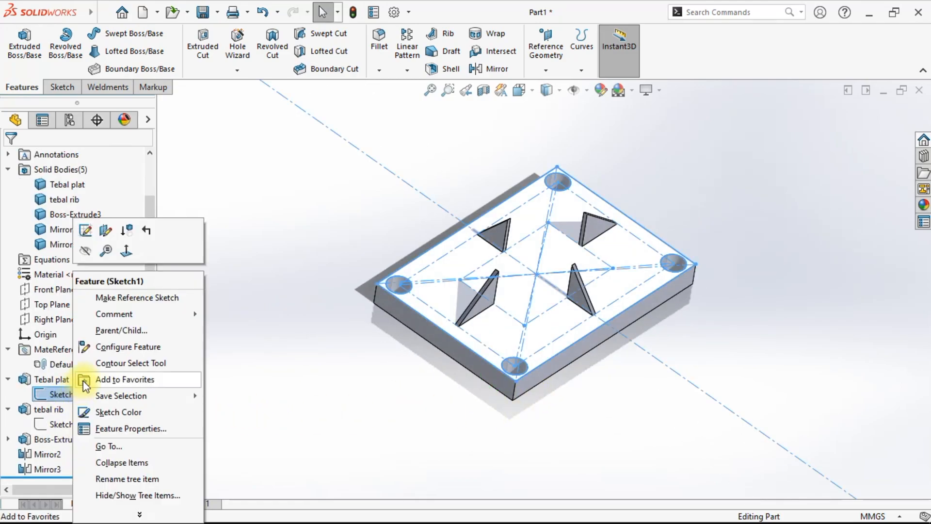
pyautogui.click(95, 256)
# - Inspect the plate with its four gussets from several angles
pyautogui.moveTo(350, 398)
pyautogui.mouseDown(button='middle')
pyautogui.moveTo(333, 391)
pyautogui.moveTo(343, 415)
pyautogui.moveTo(459, 343)
pyautogui.moveTo(443, 319)
pyautogui.moveTo(445, 339)
pyautogui.mouseUp(button='middle')
pyautogui.scroll(-4, 451, 347)
pyautogui.scroll(8, 444, 339)
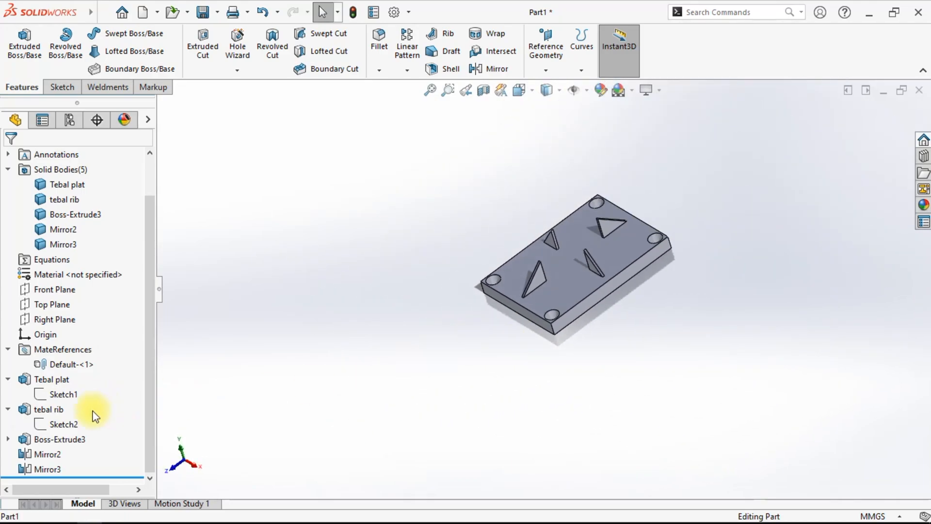
pyautogui.moveTo(149, 406); pyautogui.dragTo(156, 380)
pyautogui.scroll(-4, 560, 269)
pyautogui.moveTo(542, 319); pyautogui.dragTo(567, 258, button='middle')
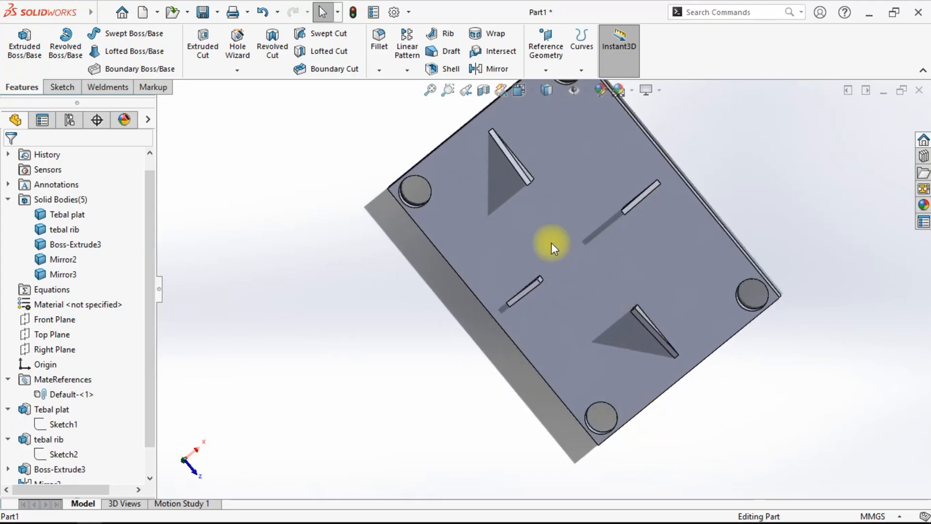
pyautogui.moveTo(575, 345); pyautogui.dragTo(573, 266, button='middle')
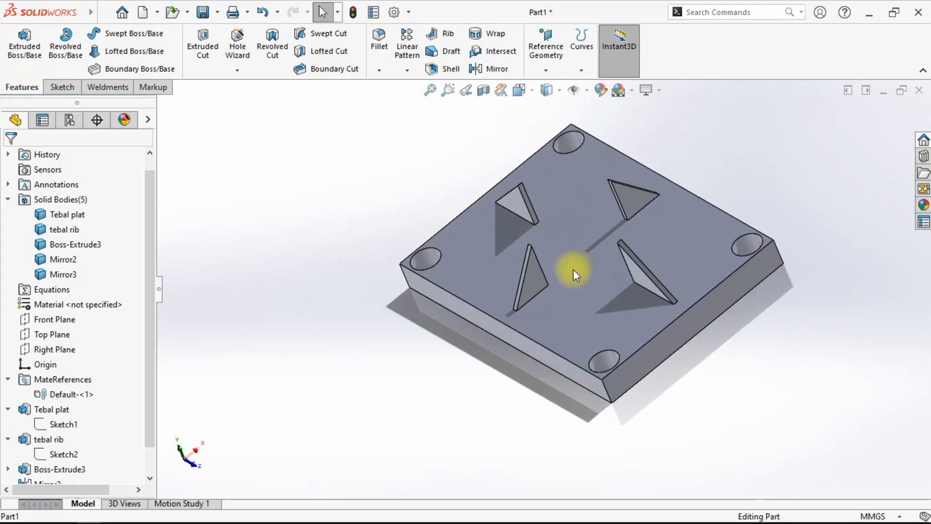
pyautogui.scroll(-2, 90, 412)
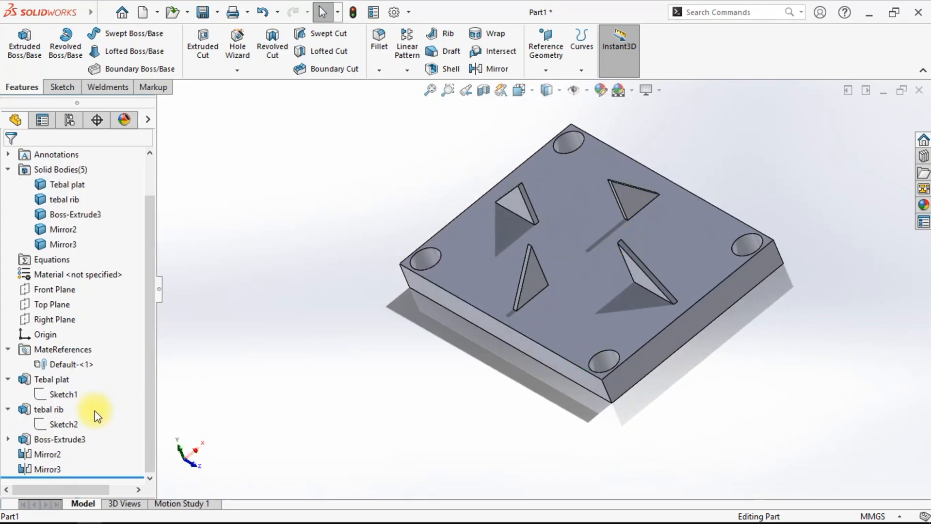
# - Edit the plate's Sketch1 and set the Profile panjang dimension to 40 mm, then rebuild
pyautogui.click(64, 395)
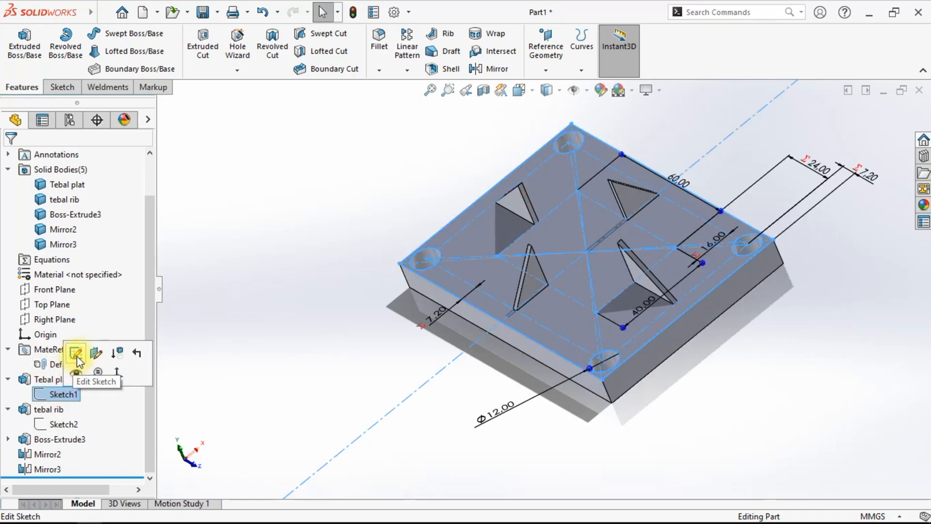
pyautogui.click(77, 356)
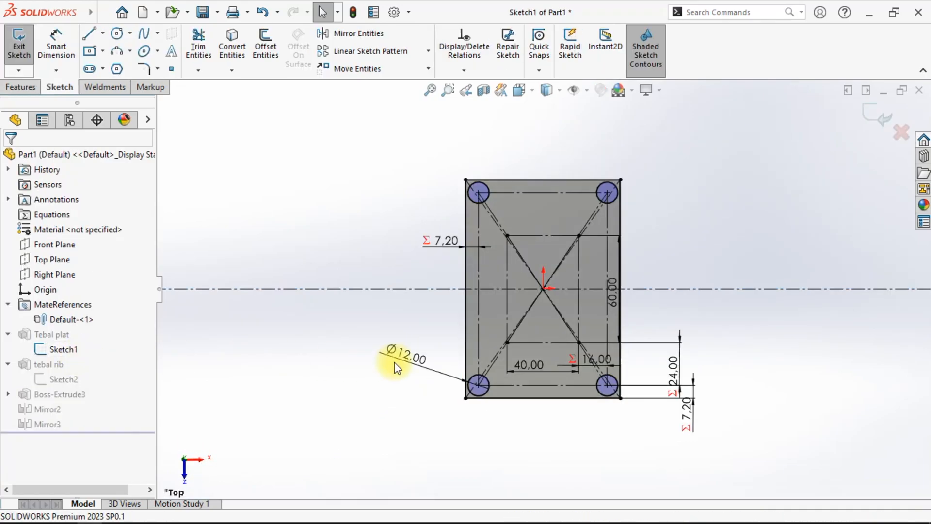
pyautogui.scroll(3, 630, 306)
pyautogui.moveTo(633, 287)
pyautogui.mouseDown()
pyautogui.moveTo(692, 266)
pyautogui.moveTo(709, 199)
pyautogui.mouseUp()
pyautogui.click(708, 195)
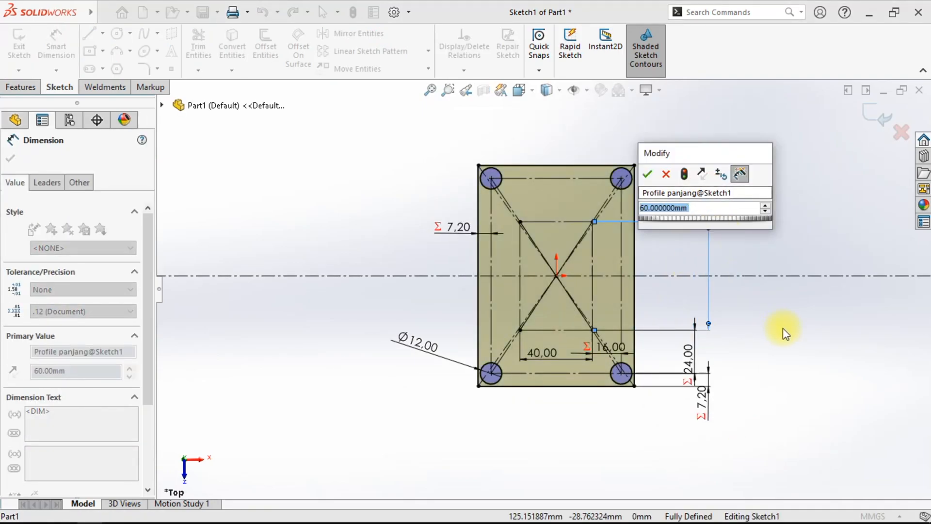
pyautogui.write('40')
pyautogui.press('Return')
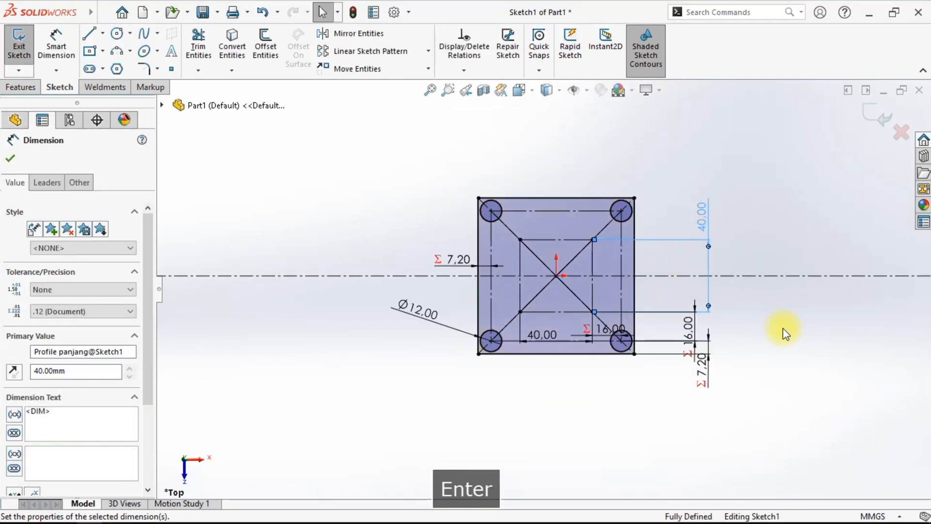
pyautogui.click(868, 130)
pyautogui.moveTo(810, 273)
pyautogui.mouseDown(button='middle')
pyautogui.moveTo(651, 239)
pyautogui.moveTo(532, 291)
pyautogui.moveTo(586, 270)
pyautogui.moveTo(609, 380)
pyautogui.moveTo(572, 340)
pyautogui.mouseUp(button='middle')
# - Edit Sketch1 again and set the Profile panjang dimension to 80 mm, then rebuild
pyautogui.rightClick(53, 438)
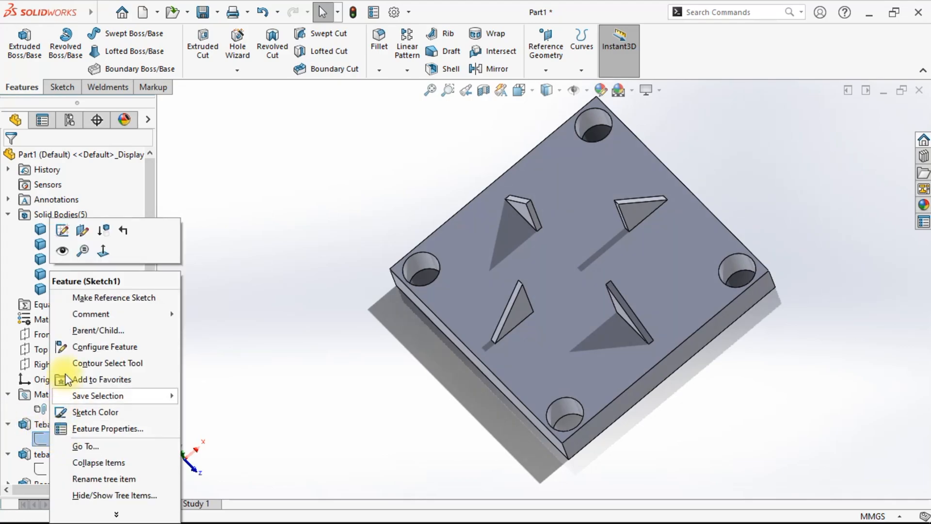
pyautogui.click(62, 232)
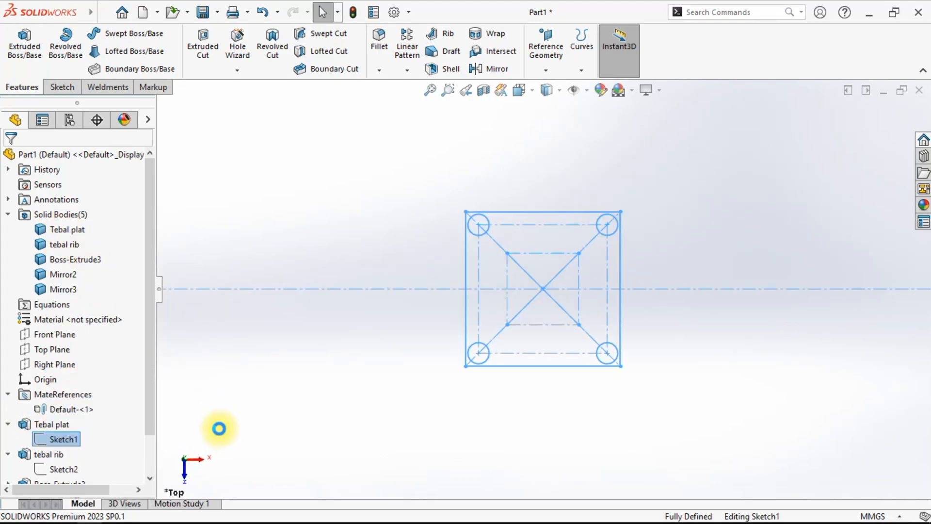
pyautogui.doubleClick(719, 206)
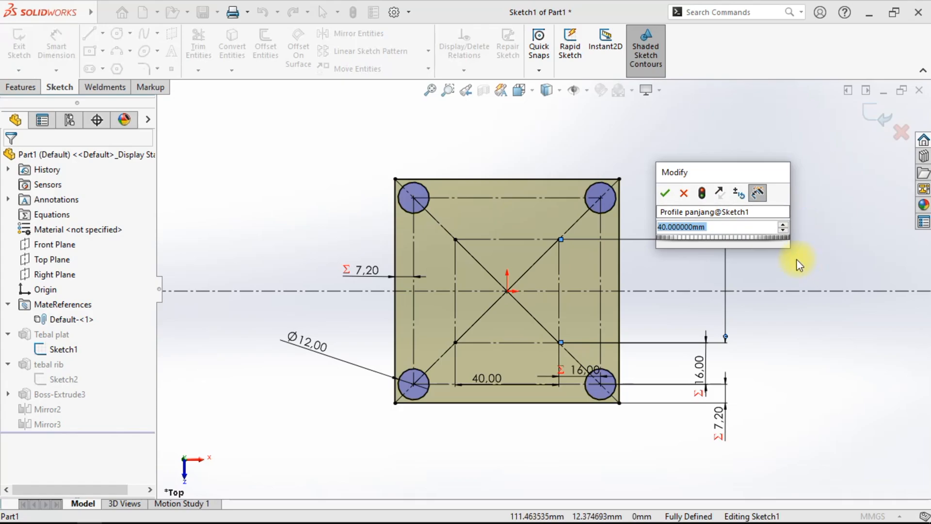
pyautogui.write('80')
pyautogui.press('Return')
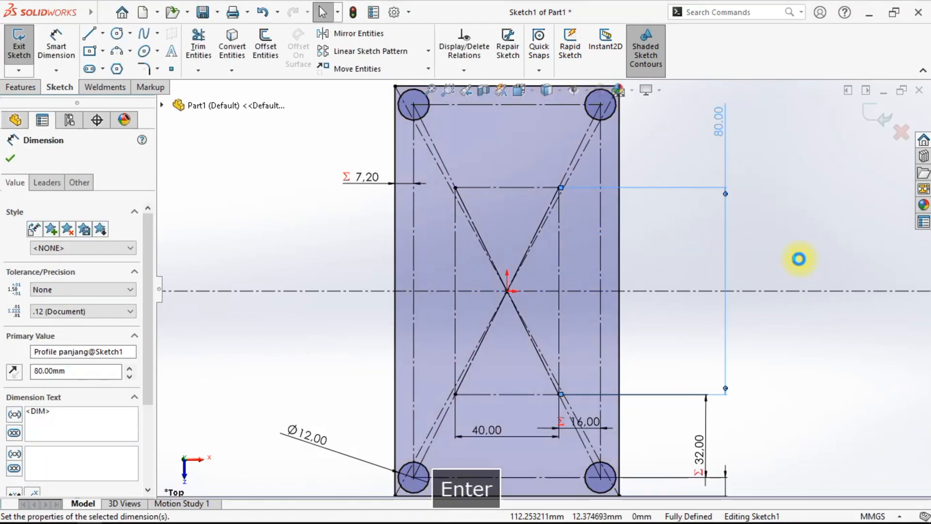
pyautogui.click(874, 116)
pyautogui.moveTo(738, 356); pyautogui.dragTo(473, 365, button='middle')
pyautogui.scroll(-4, 474, 365)
pyautogui.scroll(4, 587, 362)
pyautogui.moveTo(587, 361); pyautogui.dragTo(608, 314, button='middle')
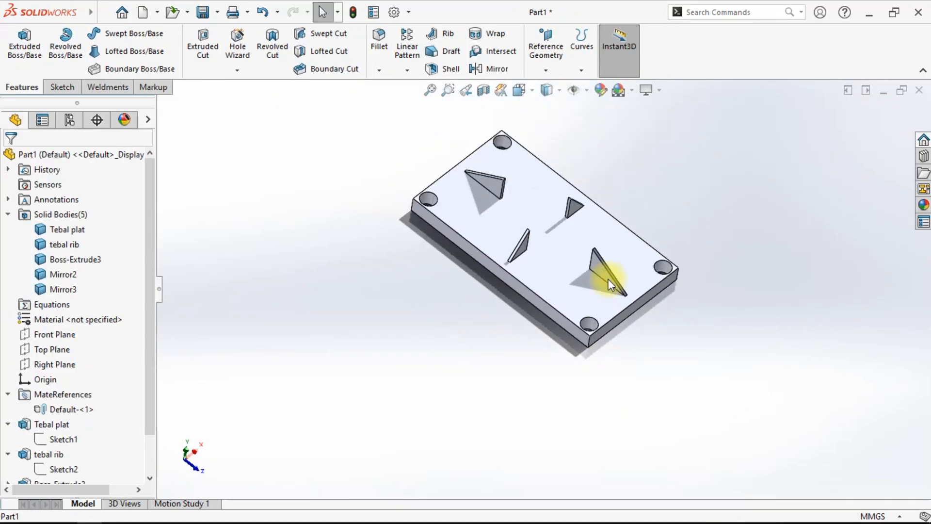
# - Switch to the isometric view and collapse the Tebal plat and tebal rib entries in the feature tree
pyautogui.click(519, 90)
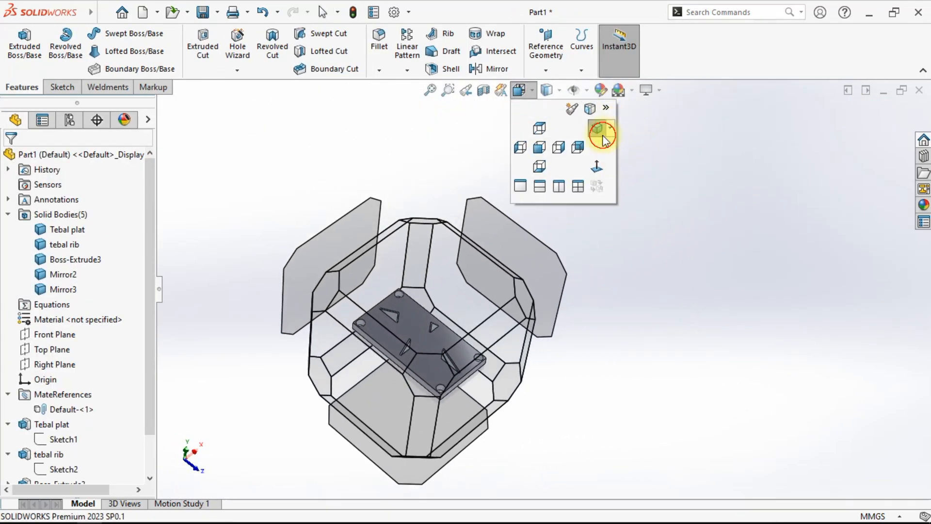
pyautogui.click(603, 140)
pyautogui.scroll(-1, 25, 392)
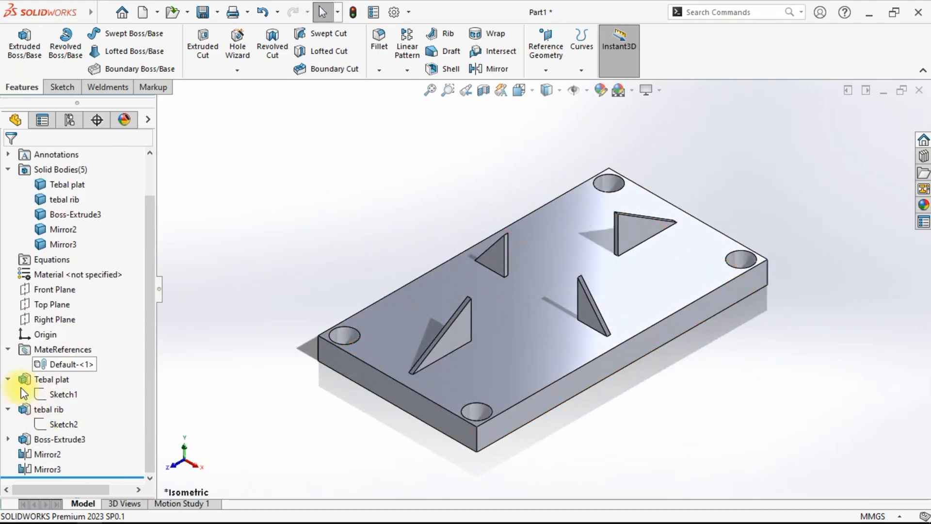
pyautogui.click(8, 379)
pyautogui.click(8, 409)
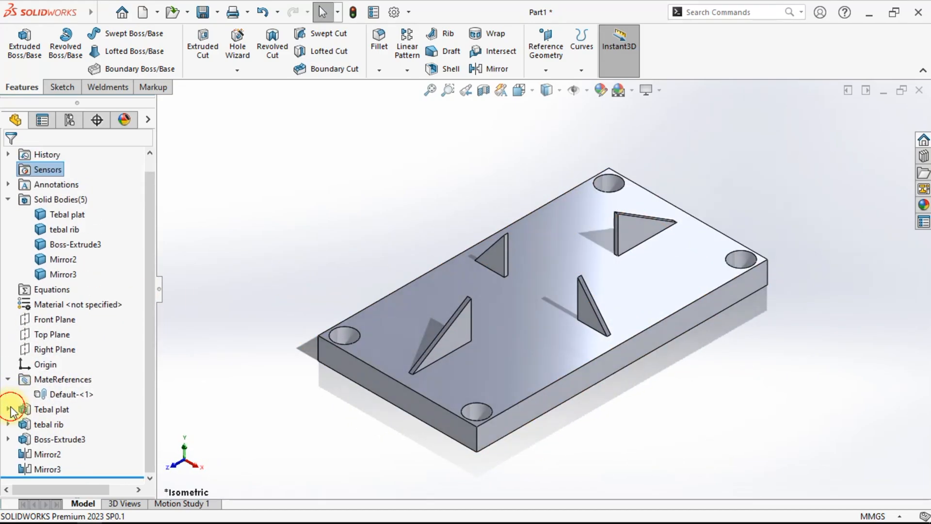
# - Rename the Boss-Extrude3 feature as "tebal rib 2"
pyautogui.click(41, 454)
pyautogui.click(24, 440)
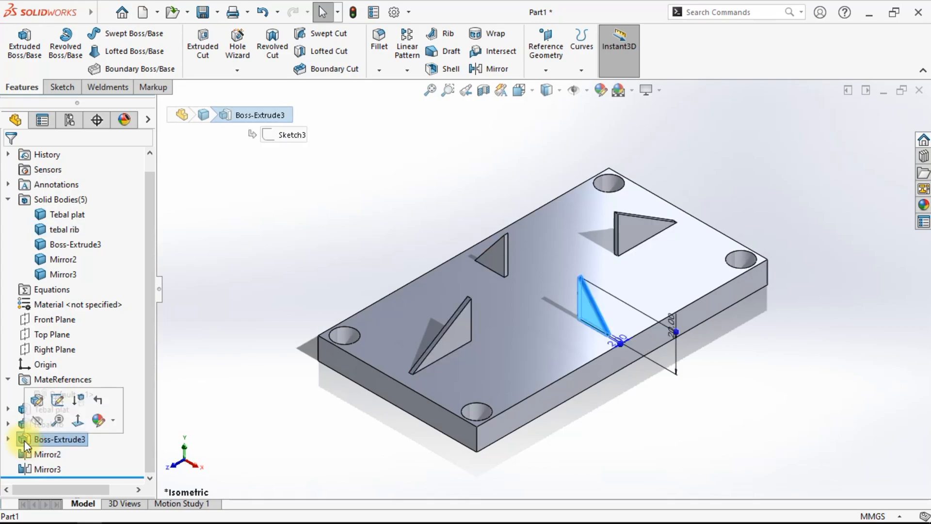
pyautogui.scroll(-3, 582, 366)
pyautogui.moveTo(582, 366); pyautogui.dragTo(592, 403, button='middle')
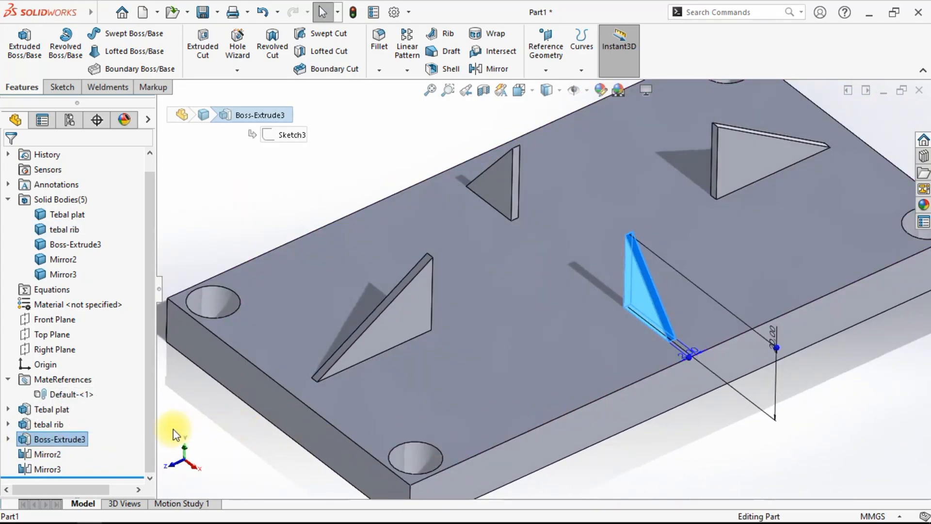
pyautogui.rightClick(73, 434)
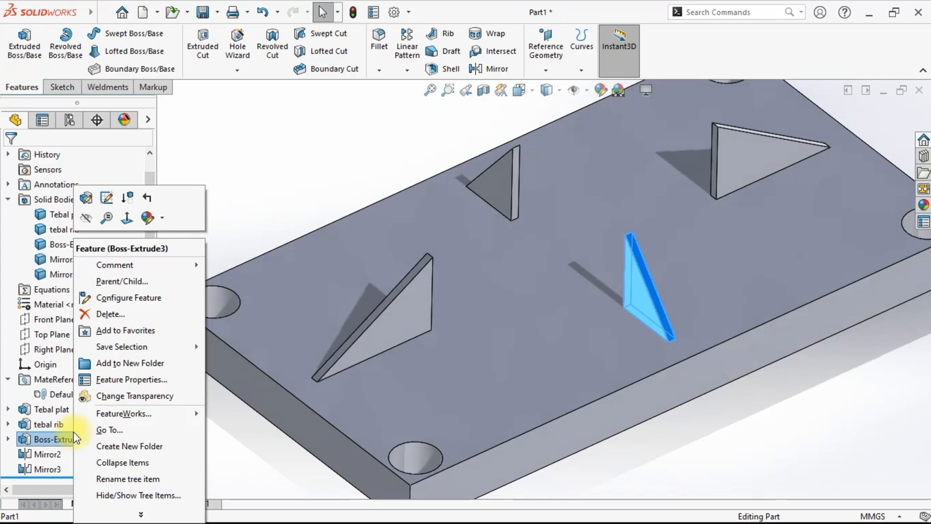
pyautogui.click(122, 480)
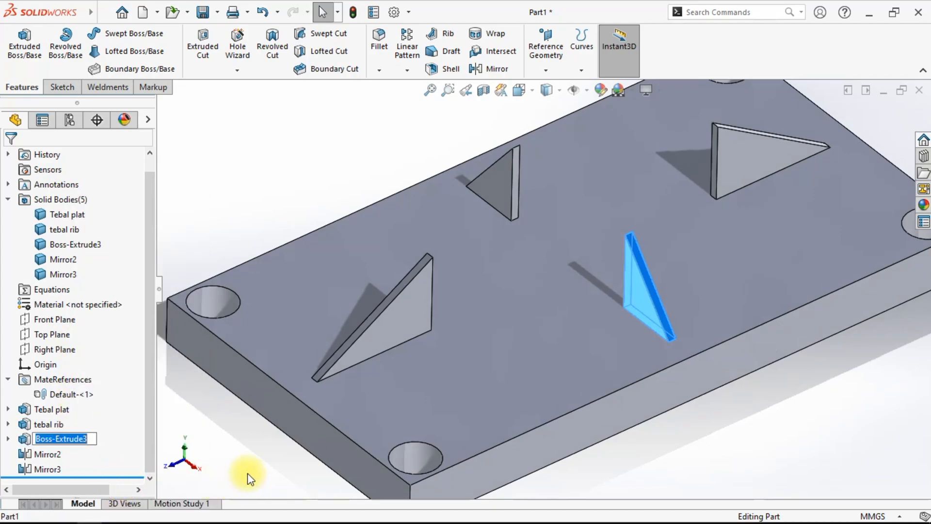
pyautogui.write('tebal rib ')
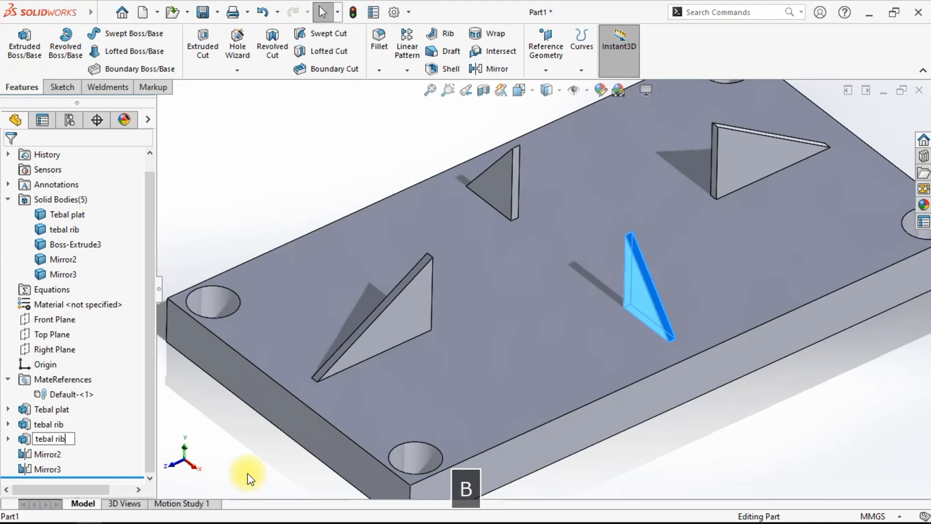
pyautogui.write('2')
pyautogui.press('Return')
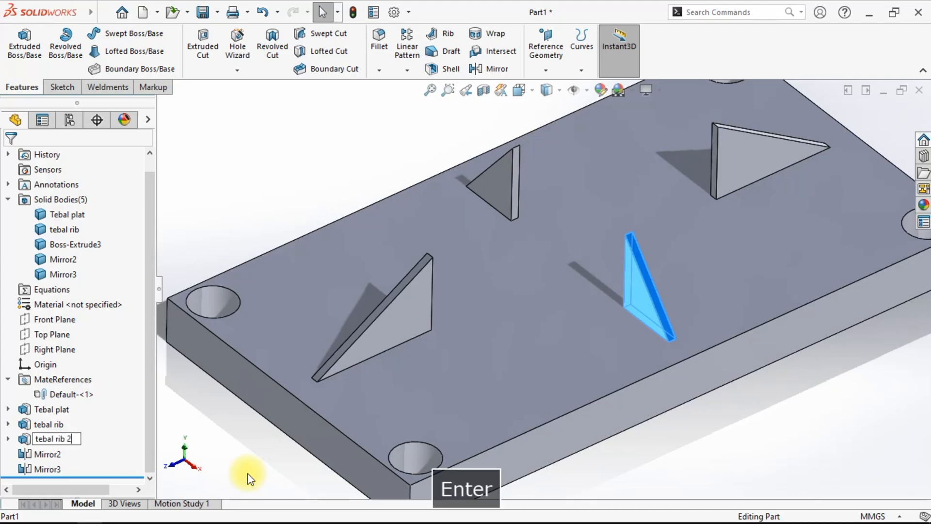
pyautogui.click(246, 422)
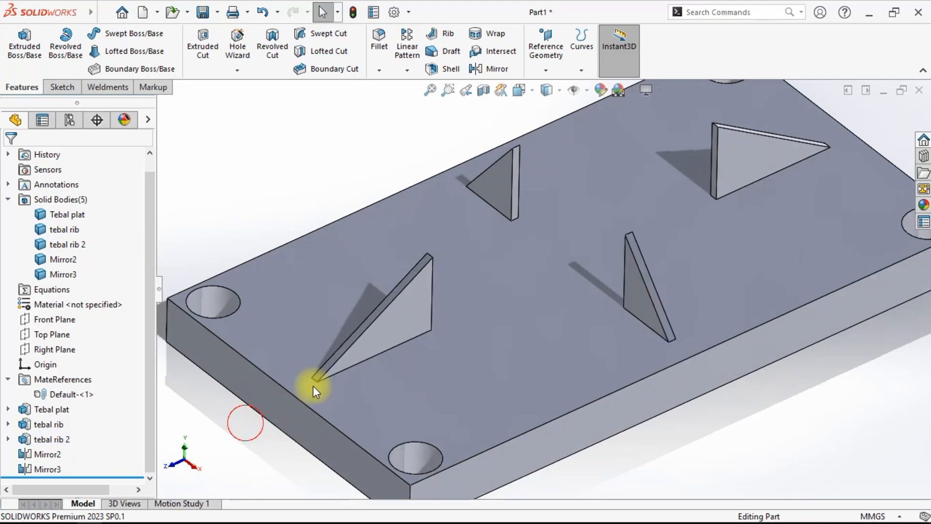
# - Select the Tebal plat feature and inspect its dimensions on the model from several angles
pyautogui.click(398, 313)
pyautogui.click(651, 293)
pyautogui.click(282, 479)
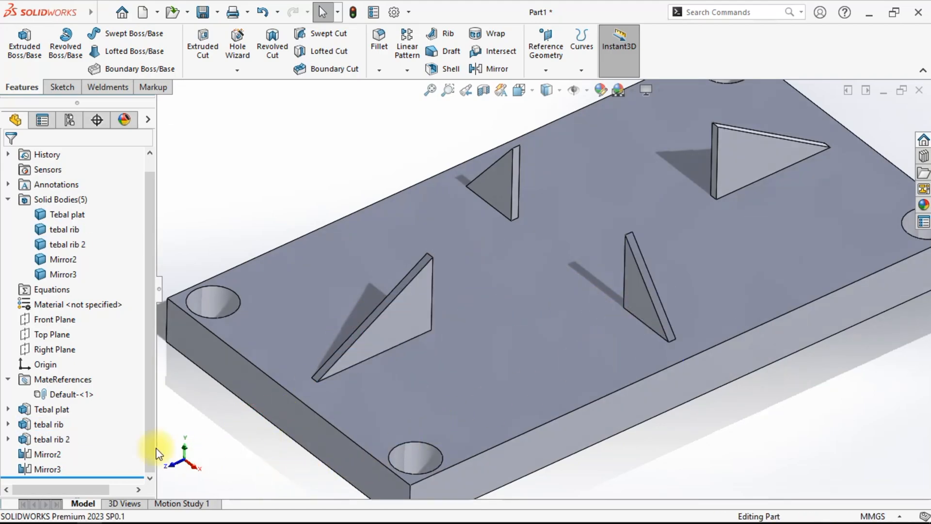
pyautogui.click(64, 411)
pyautogui.scroll(3, 577, 350)
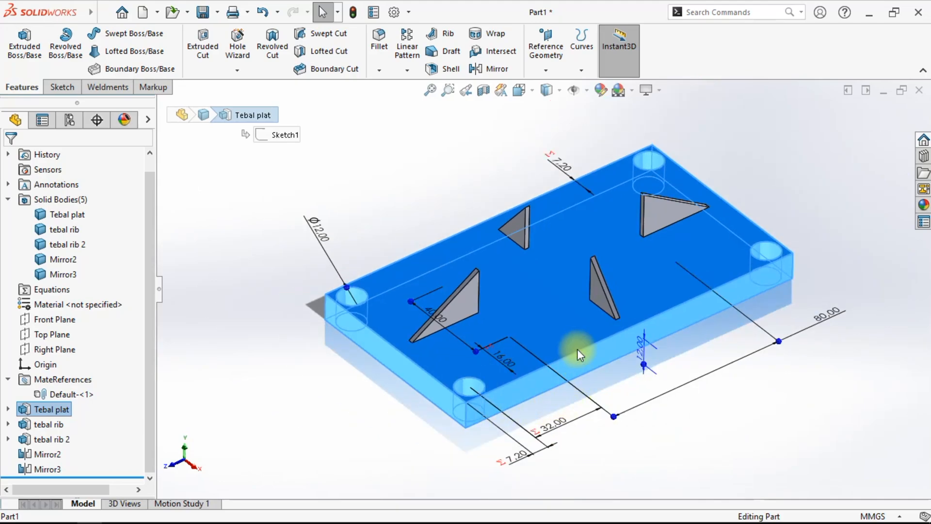
pyautogui.moveTo(645, 372)
pyautogui.mouseDown(button='middle')
pyautogui.moveTo(651, 347)
pyautogui.moveTo(661, 362)
pyautogui.mouseUp(button='middle')
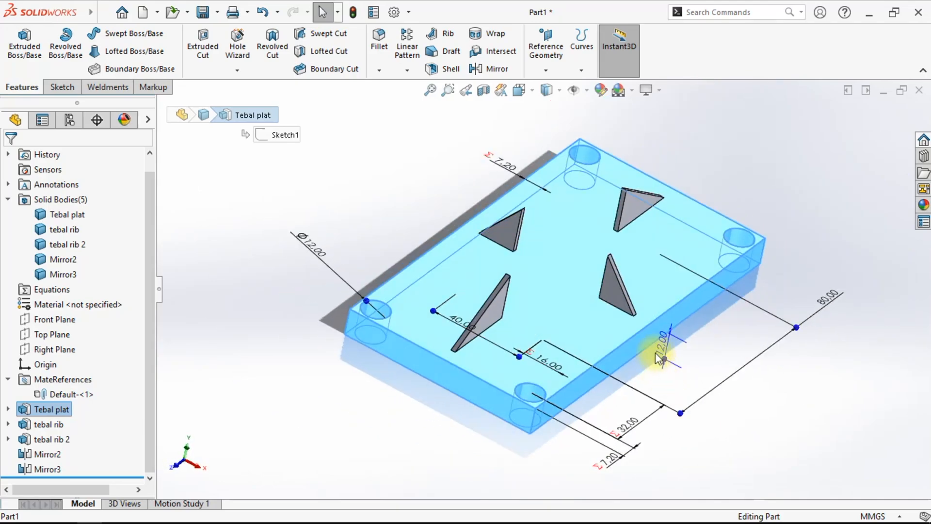
pyautogui.click(617, 291)
pyautogui.click(728, 391)
pyautogui.moveTo(727, 391); pyautogui.dragTo(606, 444, button='middle')
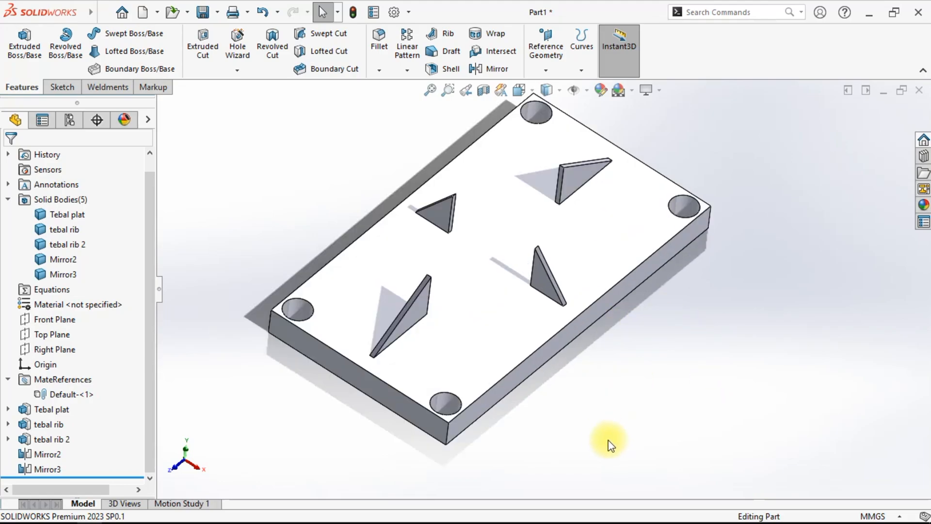
pyautogui.click(8, 200)
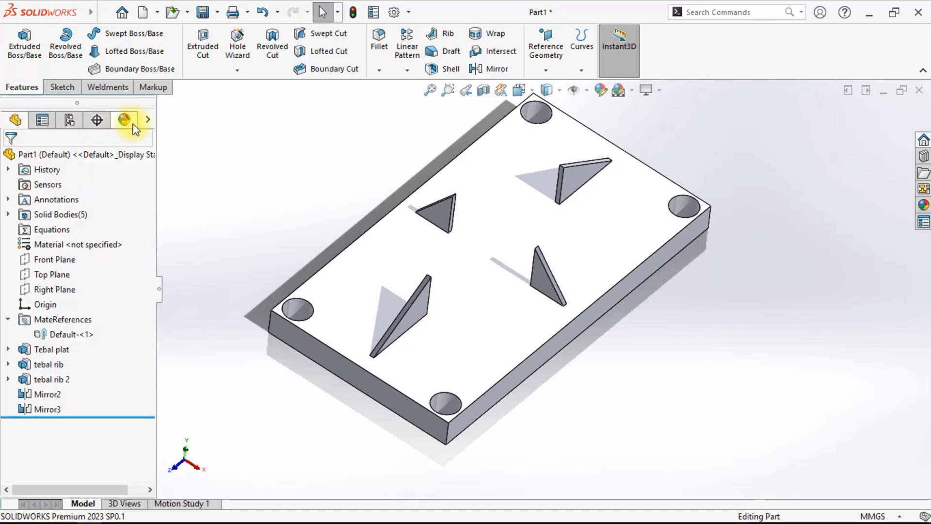
# - Open the Configuration Publisher for the part's configurations and accept auto-creating a design table
pyautogui.click(70, 119)
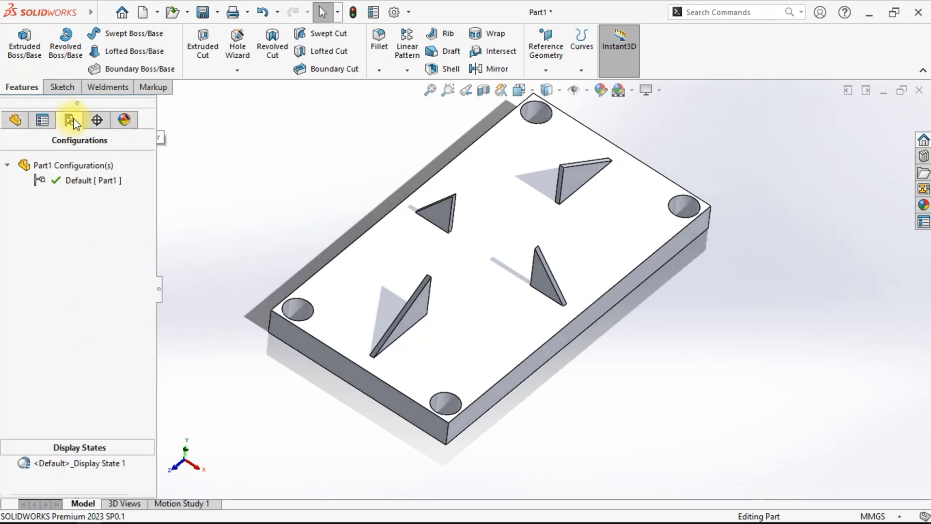
pyautogui.rightClick(52, 164)
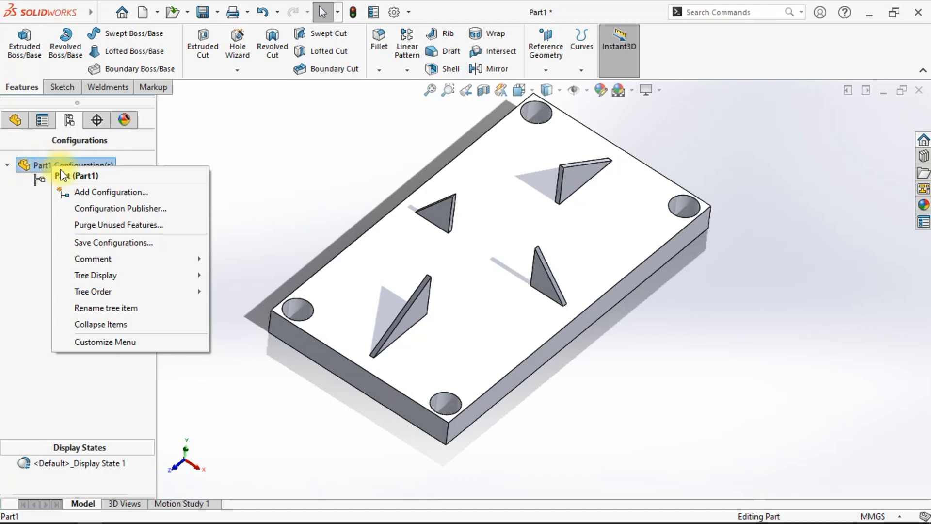
pyautogui.click(106, 209)
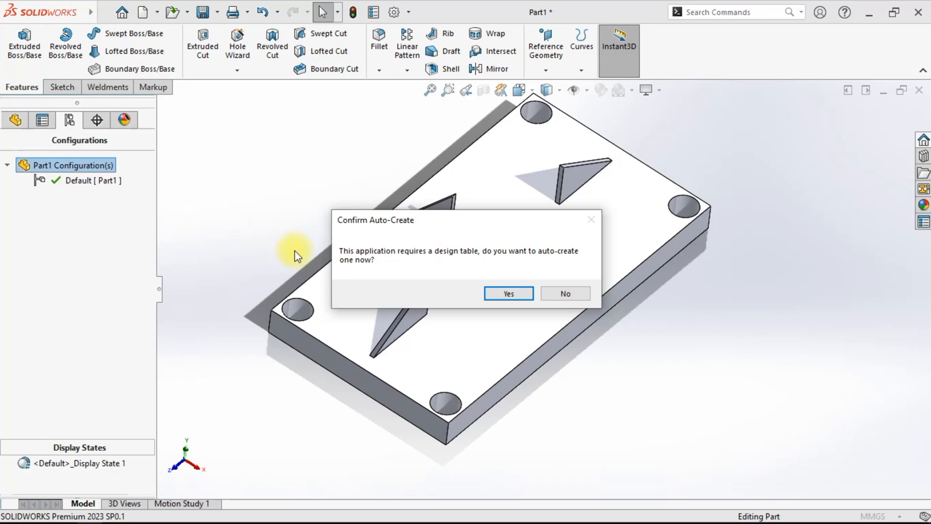
pyautogui.click(507, 294)
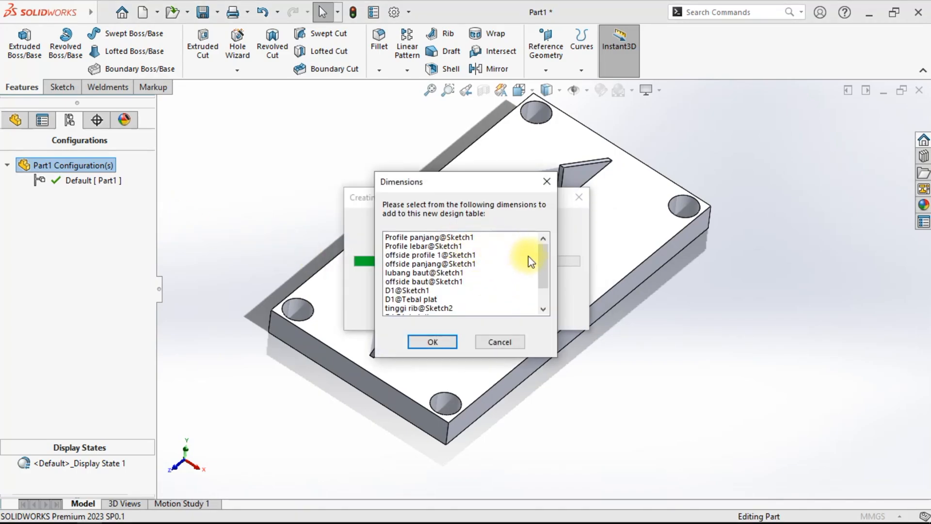
# - In the design table dimension list, select Profile panjang@Sketch1, Profile lebar@Sketch1 and lubang baut@Sketch1
pyautogui.moveTo(542, 260)
pyautogui.mouseDown()
pyautogui.moveTo(542, 292)
pyautogui.moveTo(541, 246)
pyautogui.mouseUp()
pyautogui.moveTo(432, 183); pyautogui.dragTo(440, 179)
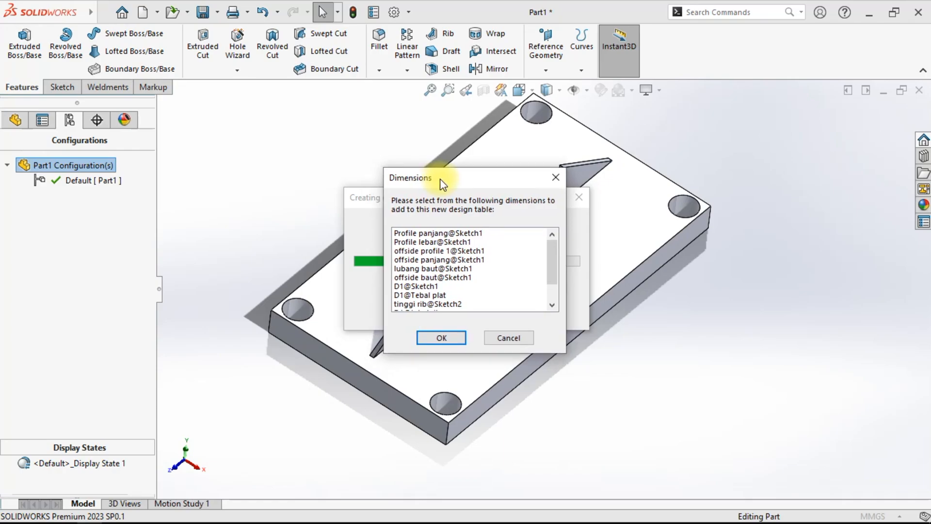
pyautogui.click(431, 234)
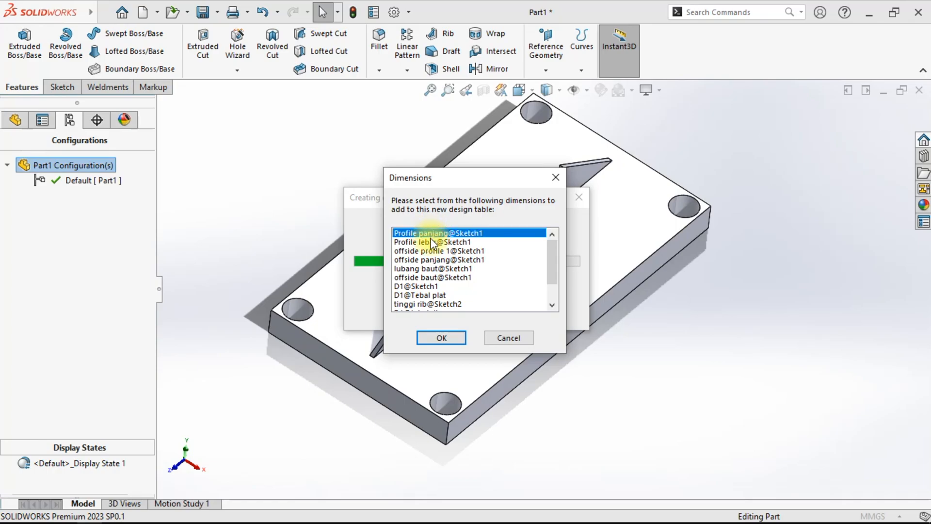
pyautogui.keyDown('ctrl'); pyautogui.click(431, 241); pyautogui.keyUp('ctrl')
pyautogui.moveTo(556, 256); pyautogui.dragTo(554, 276)
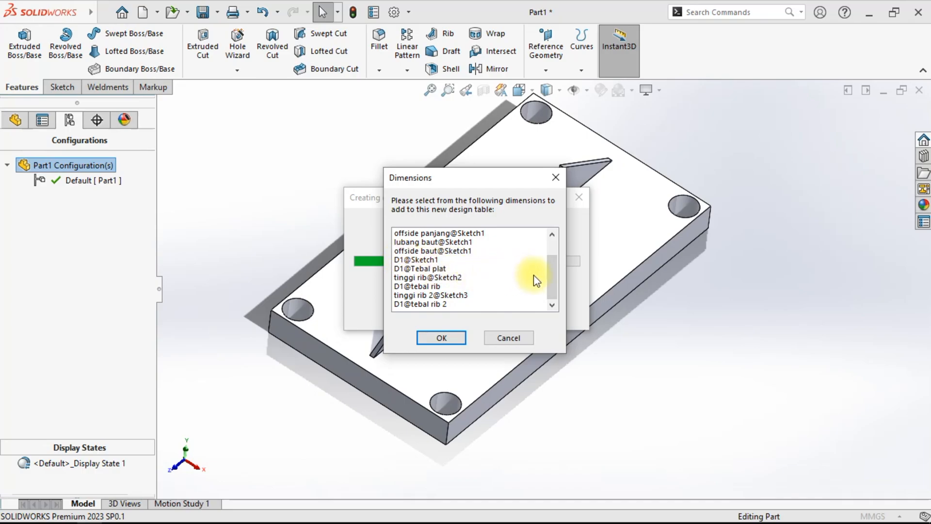
pyautogui.moveTo(548, 279); pyautogui.dragTo(548, 267)
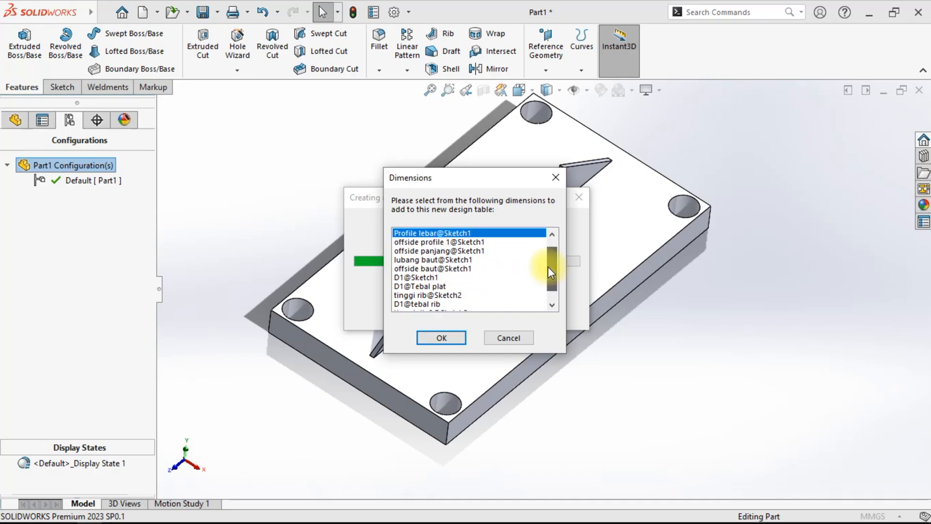
pyautogui.keyDown('ctrl'); pyautogui.click(433, 260); pyautogui.keyUp('ctrl')
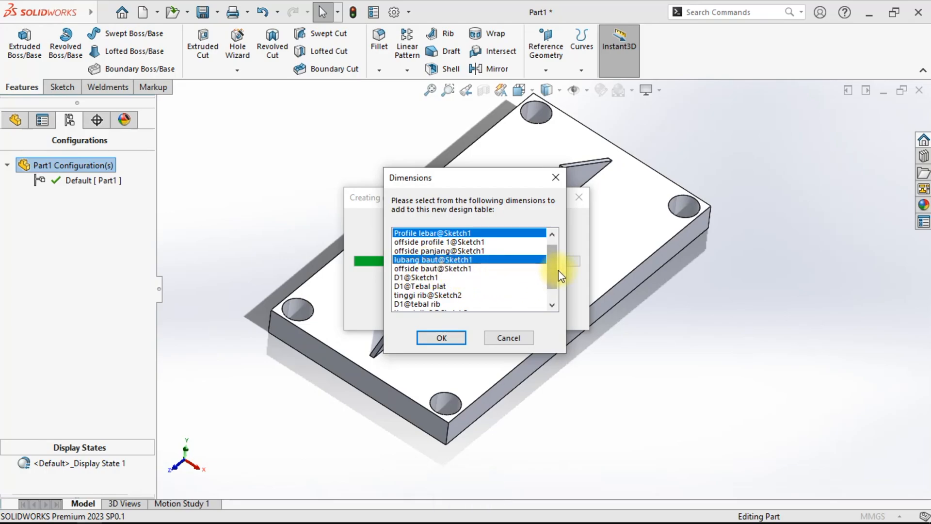
# - Add D1@Tebal plat, tinggi rib@Sketch2, D1@tebal rib, tinggi rib 2@Sketch3 and D1@tebal rib 2 to the selection and confirm
pyautogui.moveTo(549, 267); pyautogui.dragTo(549, 284)
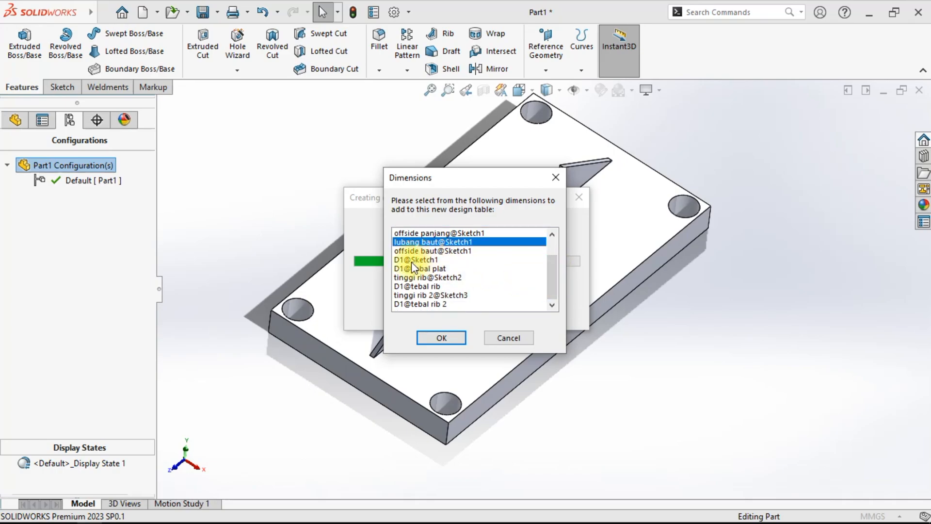
pyautogui.keyDown('ctrl'); pyautogui.click(429, 268); pyautogui.keyUp('ctrl')
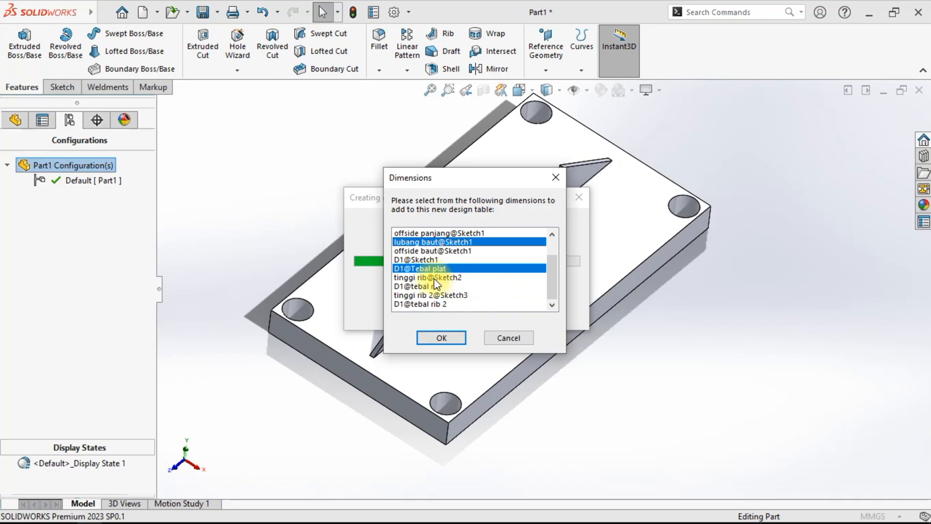
pyautogui.keyDown('ctrl'); pyautogui.click(436, 277); pyautogui.keyUp('ctrl')
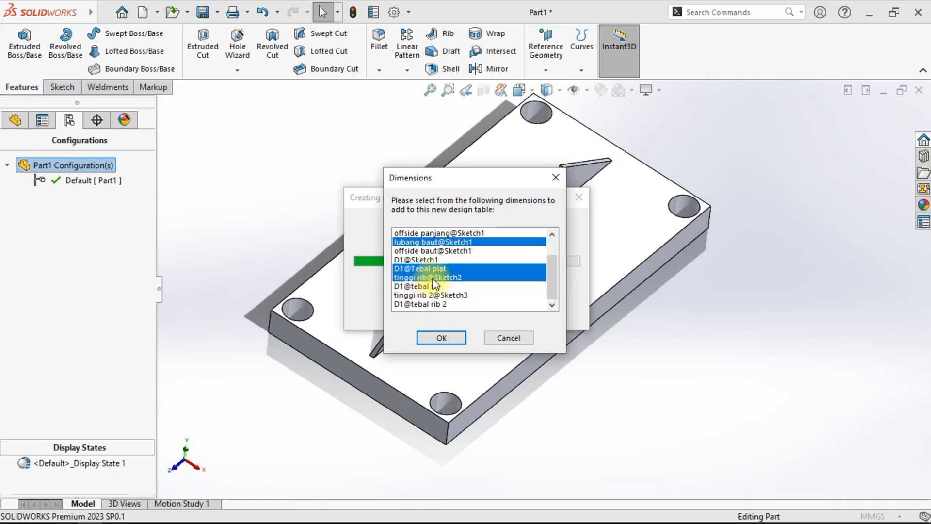
pyautogui.keyDown('ctrl'); pyautogui.click(417, 286); pyautogui.keyUp('ctrl')
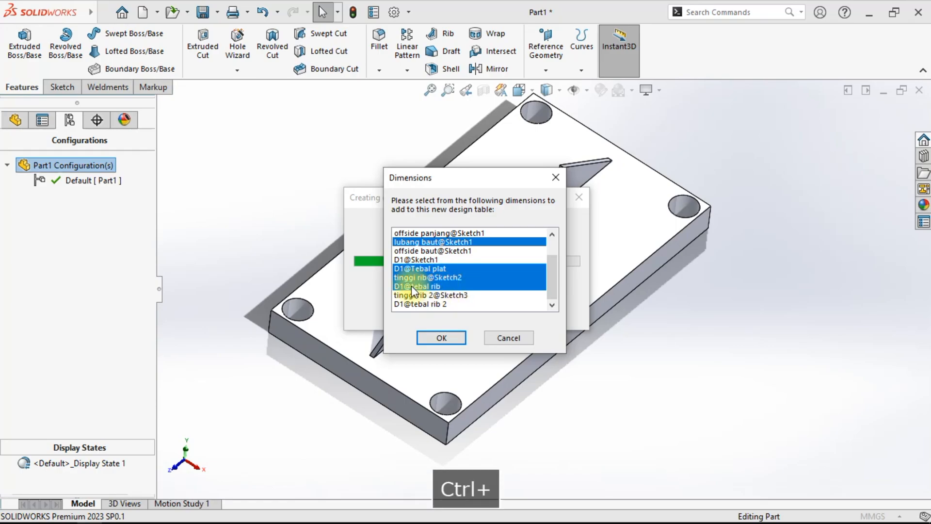
pyautogui.keyDown('ctrl'); pyautogui.click(448, 297); pyautogui.keyUp('ctrl')
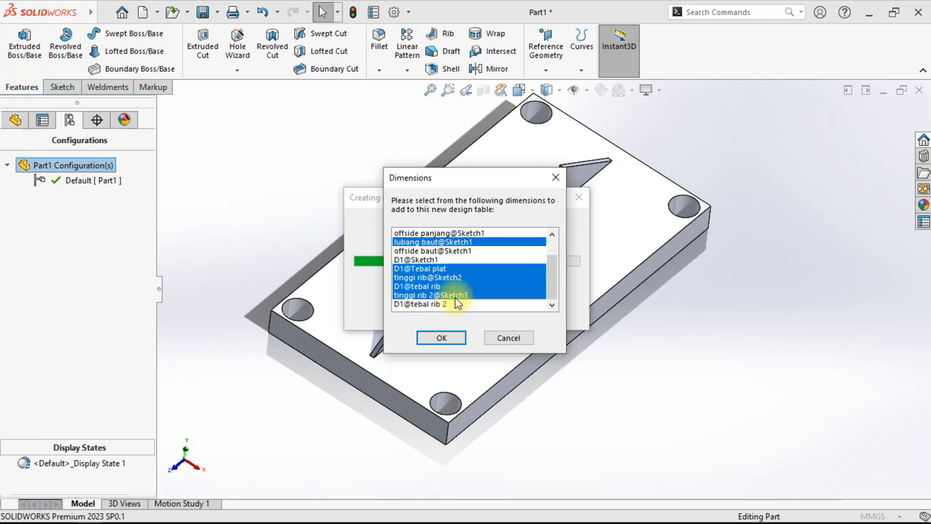
pyautogui.keyDown('ctrl'); pyautogui.click(426, 304); pyautogui.keyUp('ctrl')
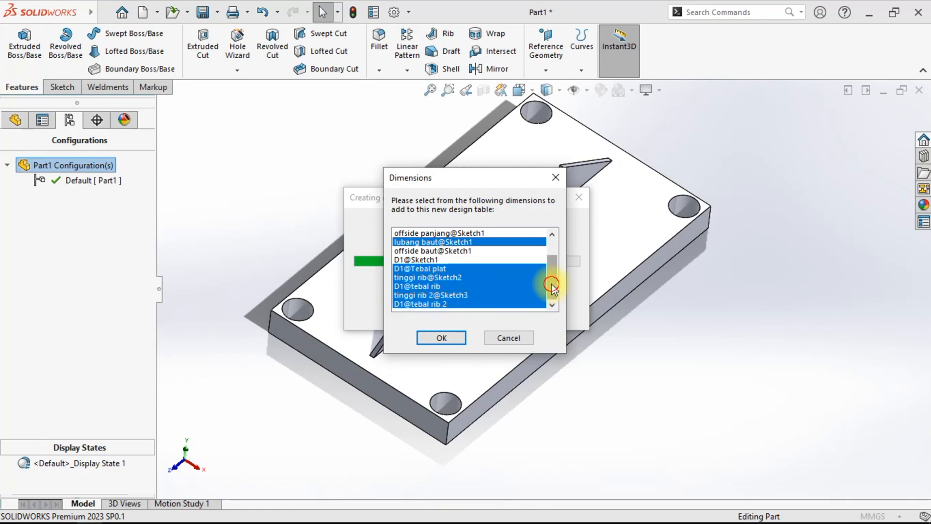
pyautogui.moveTo(552, 286); pyautogui.dragTo(551, 272)
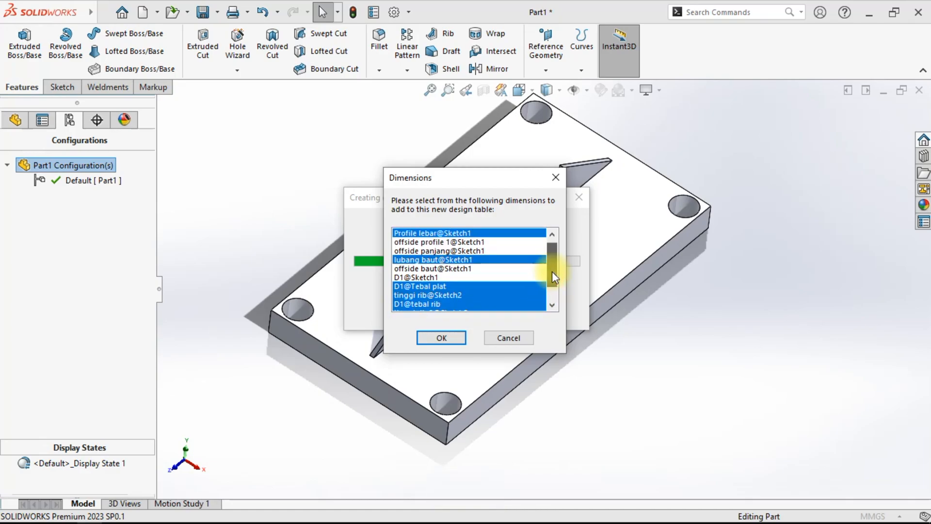
pyautogui.keyDown('ctrl'); pyautogui.click(417, 278); pyautogui.keyUp('ctrl')
pyautogui.keyDown('ctrl'); pyautogui.click(420, 277); pyautogui.keyUp('ctrl')
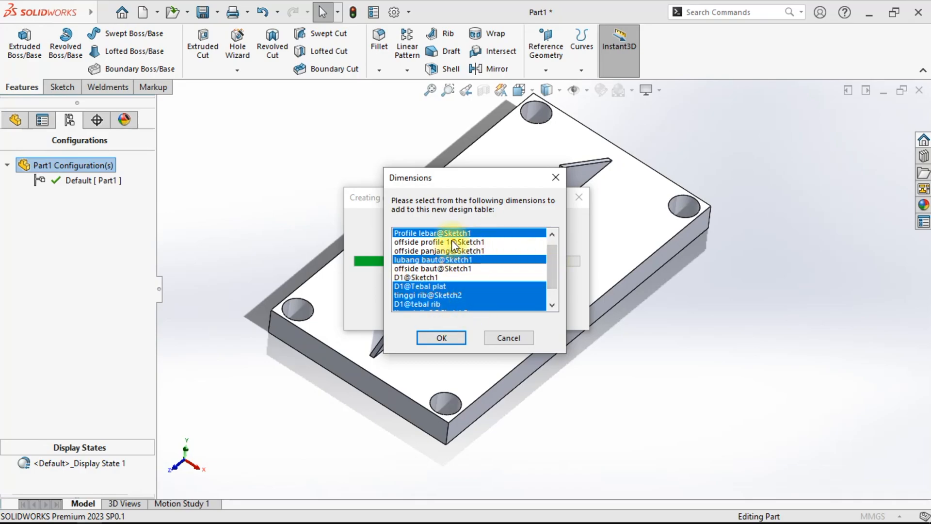
pyautogui.moveTo(509, 185); pyautogui.dragTo(280, 130)
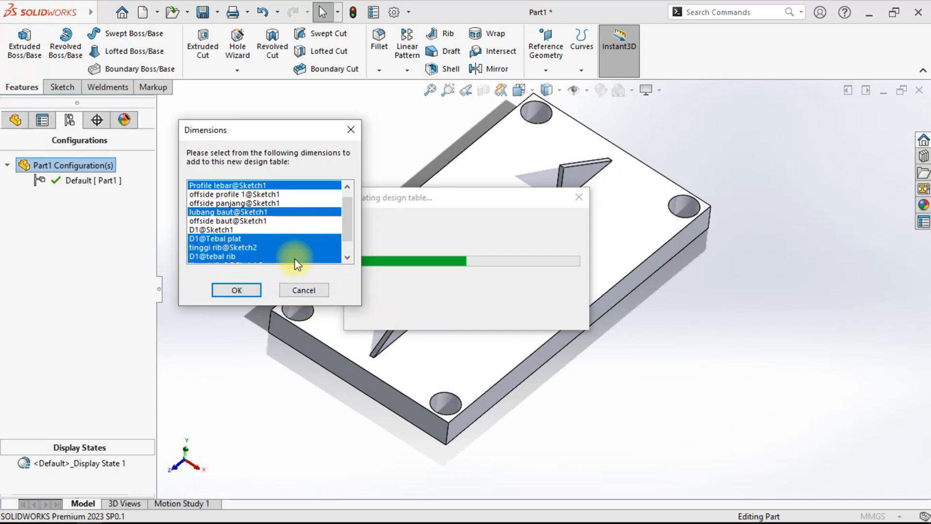
pyautogui.click(347, 257)
pyautogui.click(347, 257)
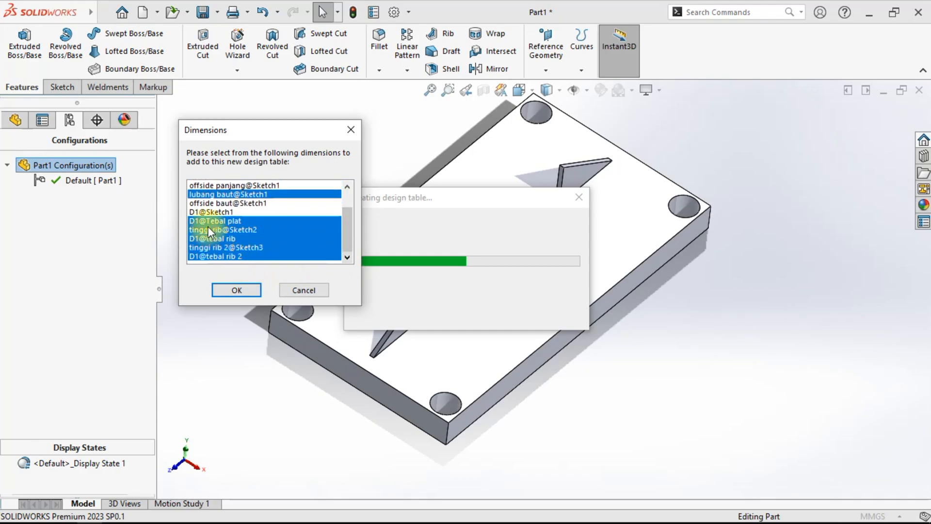
pyautogui.moveTo(256, 131); pyautogui.dragTo(485, 185)
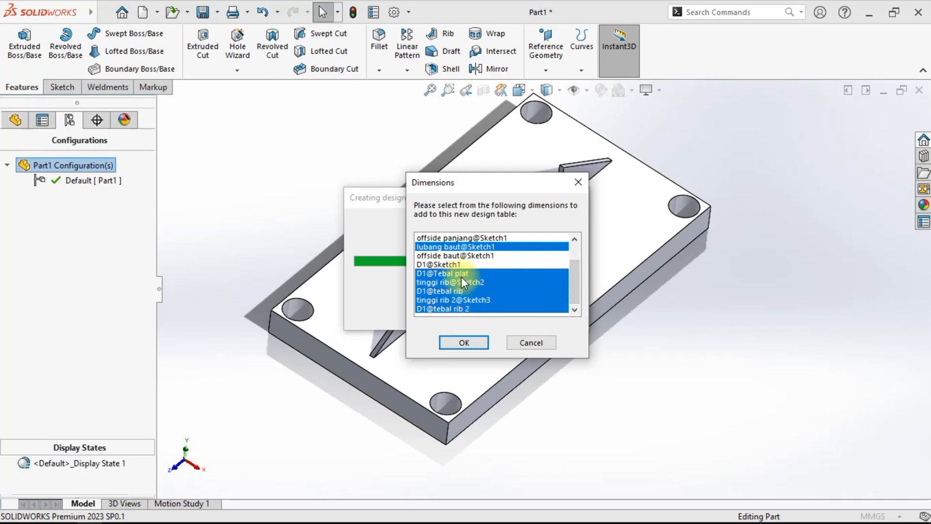
pyautogui.click(465, 341)
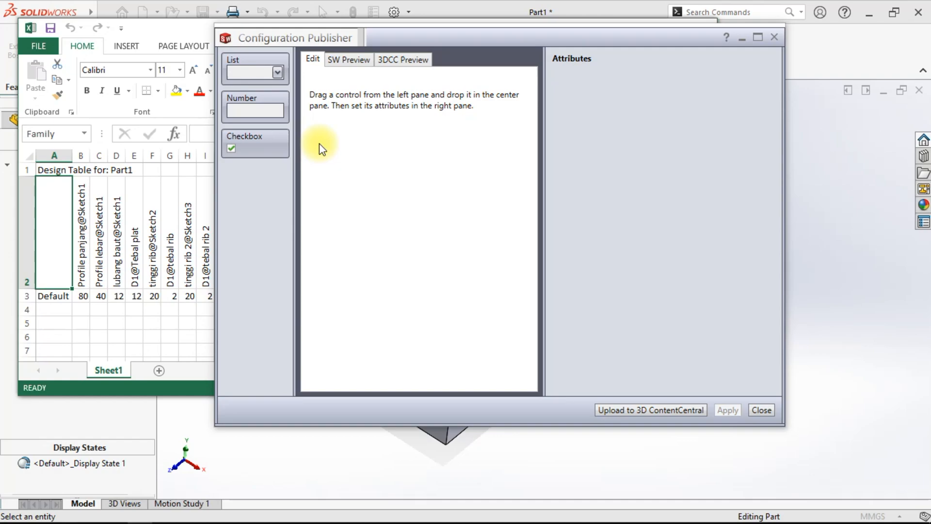
# - Add a number control named Panjang profile, linked to Profile panjang@Sketch1, with a maximum of 400
pyautogui.moveTo(270, 111); pyautogui.dragTo(353, 106)
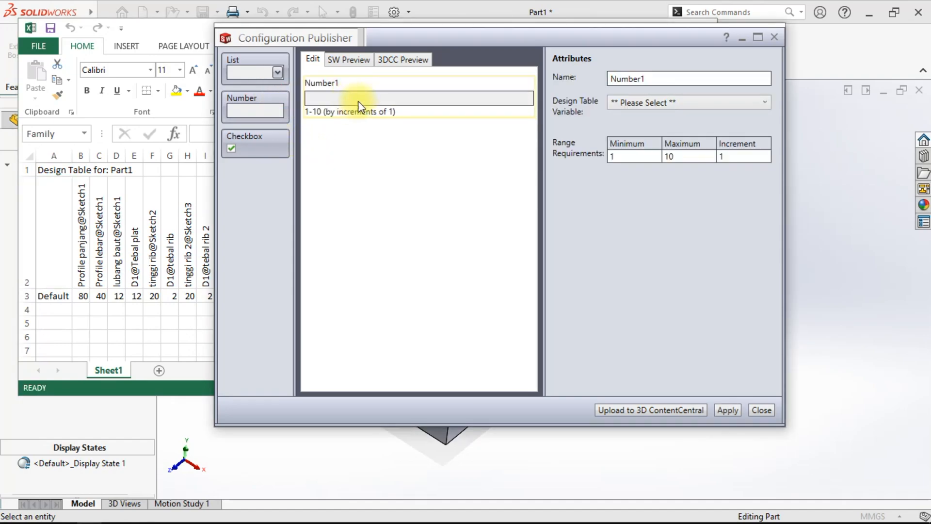
pyautogui.doubleClick(675, 78)
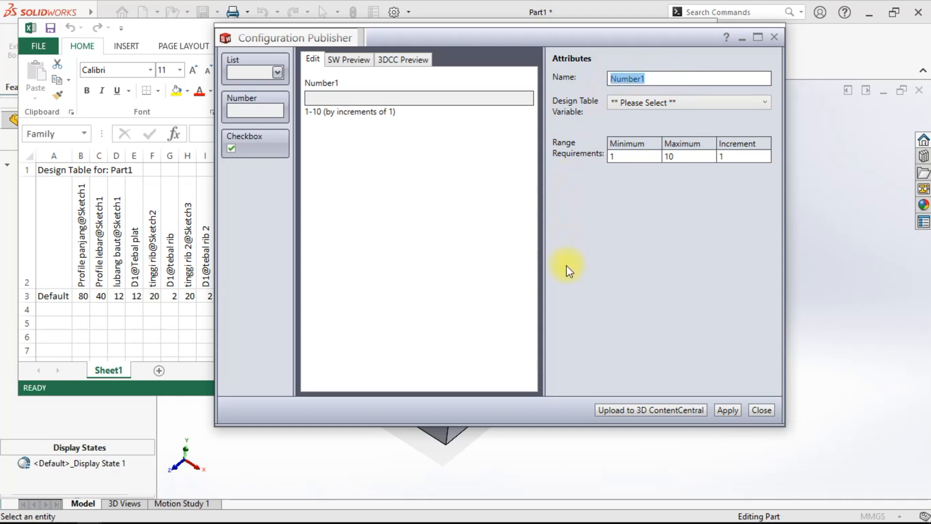
pyautogui.press('capslock')
pyautogui.write('P')
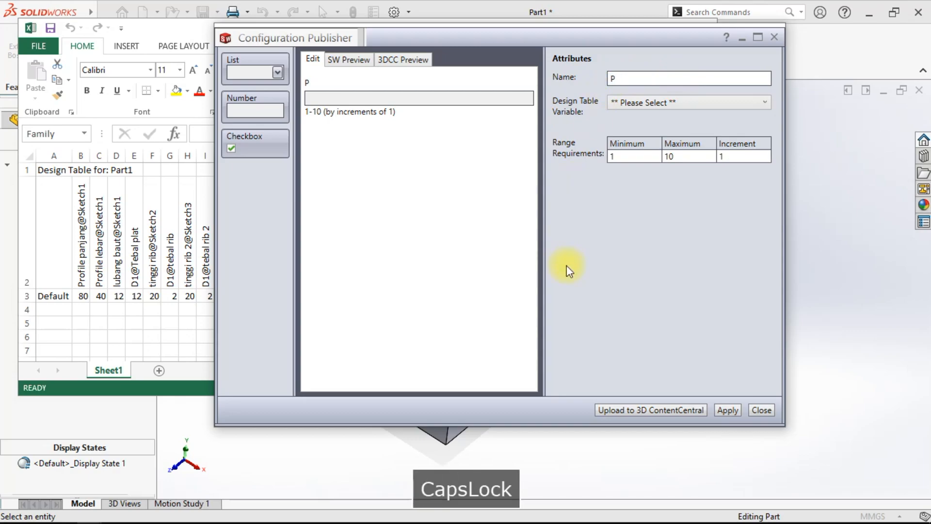
pyautogui.write('anjang')
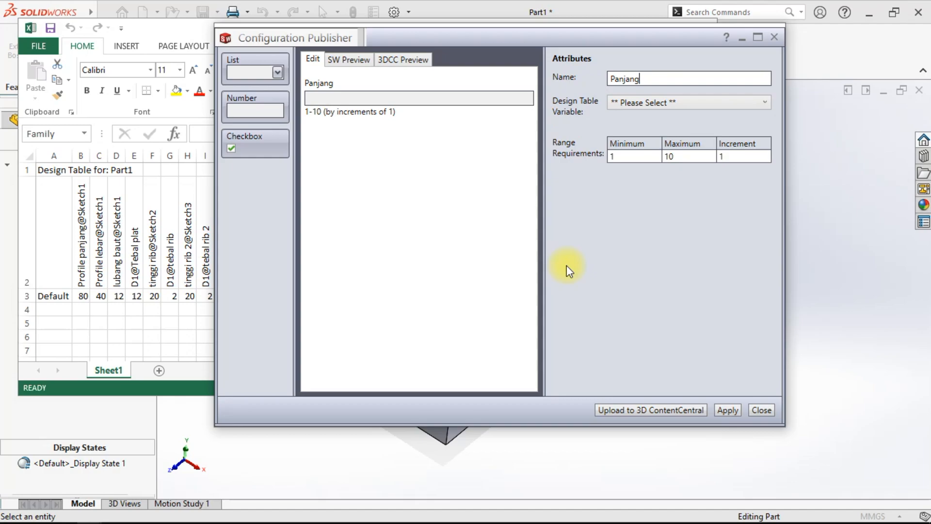
pyautogui.write(' profile')
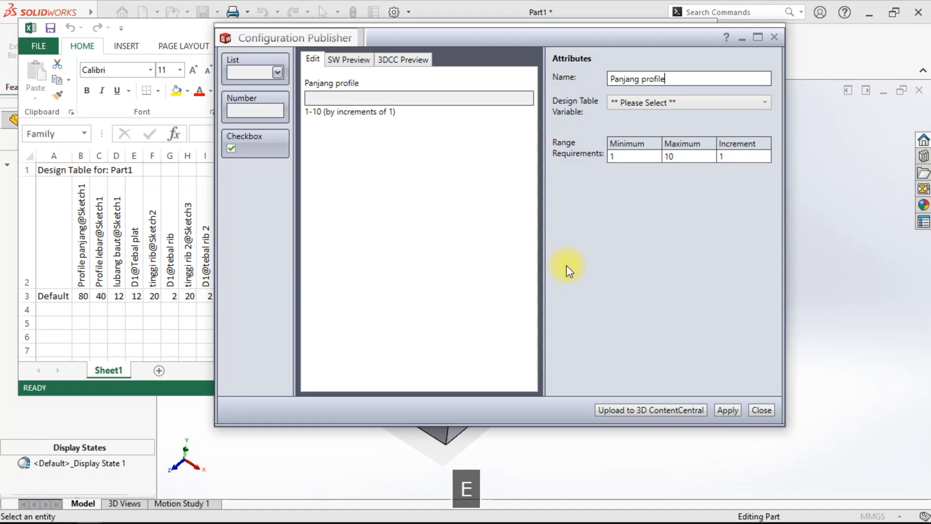
pyautogui.click(647, 102)
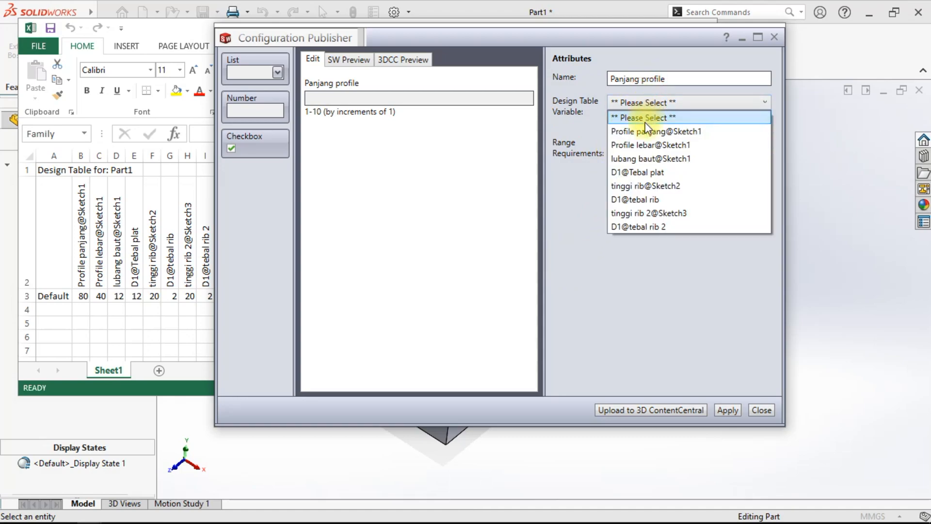
pyautogui.click(642, 133)
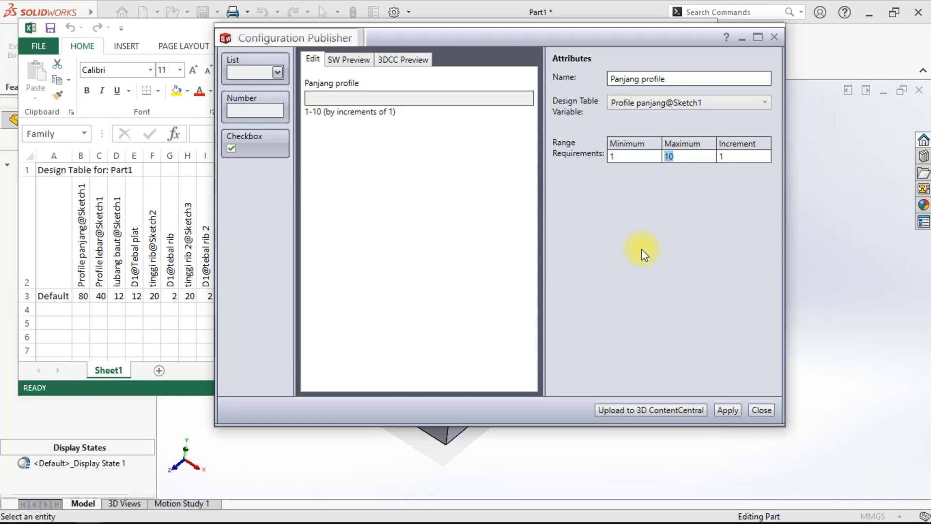
pyautogui.write('400')
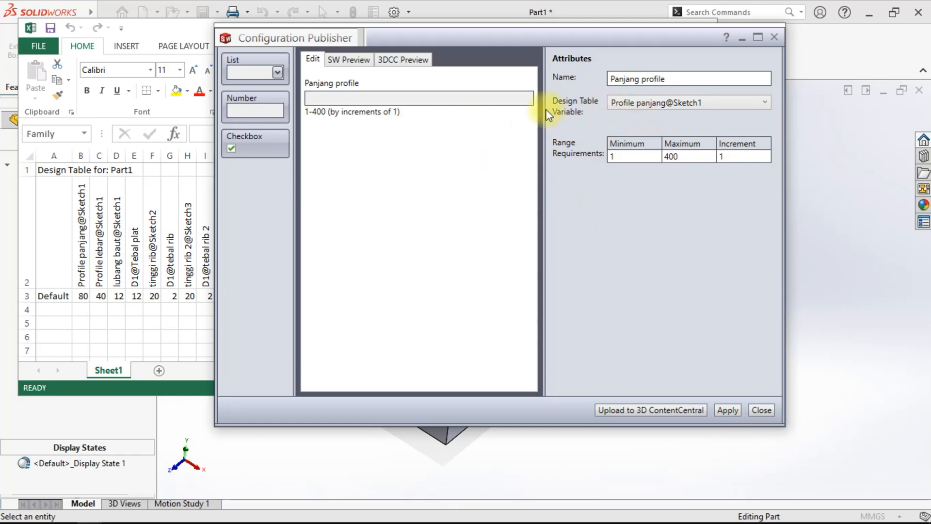
# - Add a second number control named Lebar Profile, linked to Profile lebar@Sketch1, with a maximum of 400
pyautogui.moveTo(264, 108); pyautogui.dragTo(369, 158)
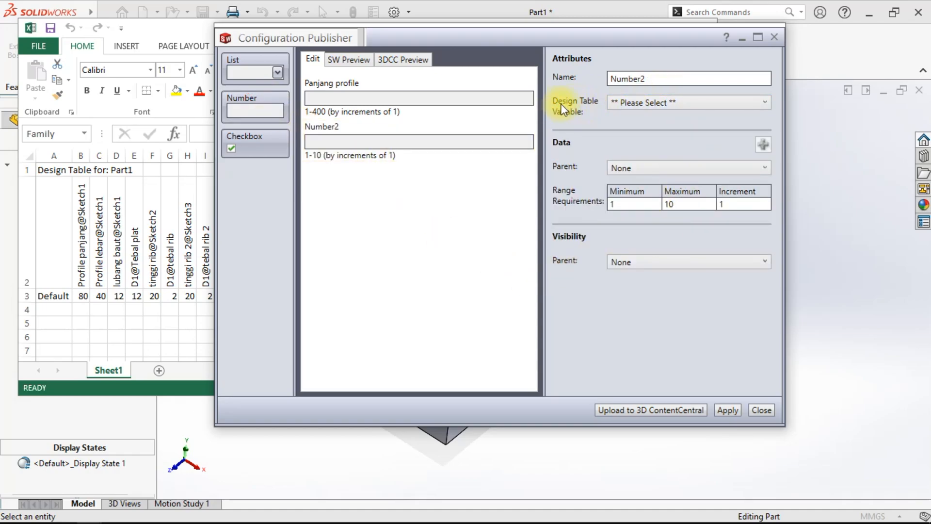
pyautogui.click(641, 104)
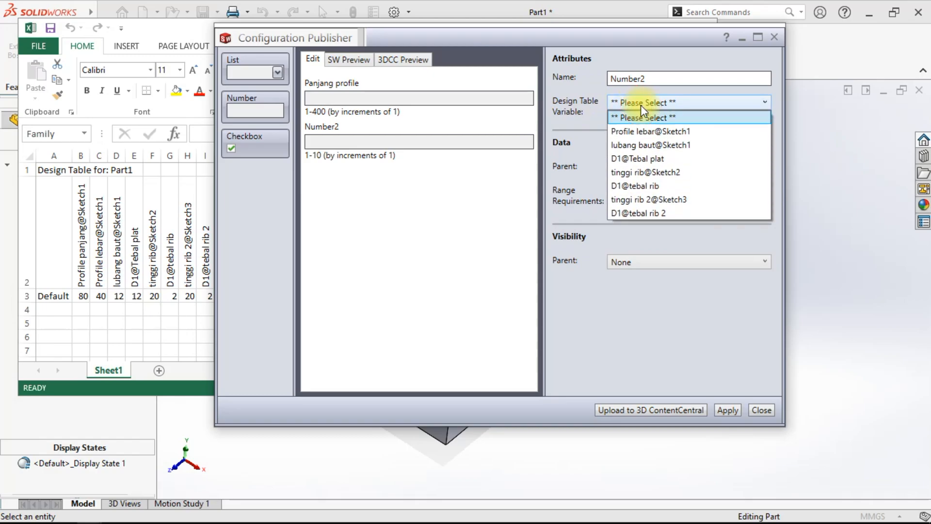
pyautogui.click(636, 135)
pyautogui.click(644, 79)
pyautogui.doubleClick(644, 79)
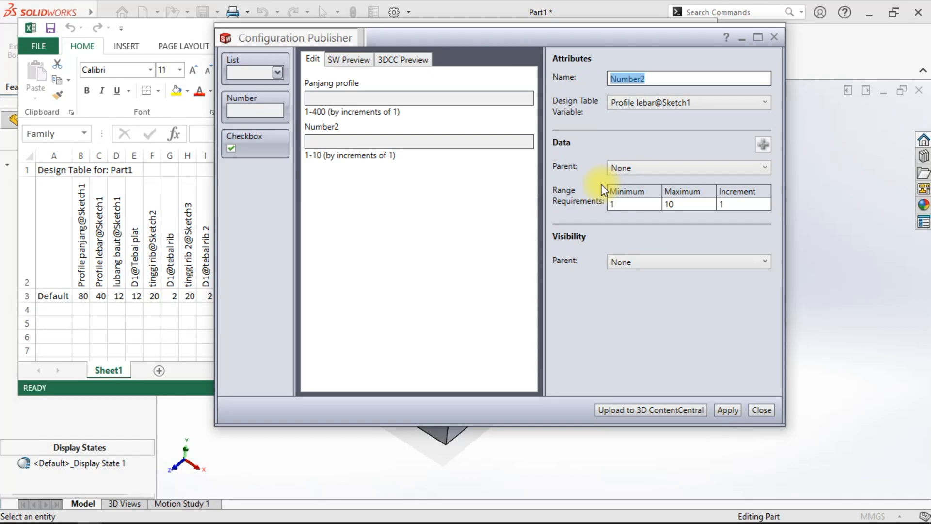
pyautogui.write('Lebar')
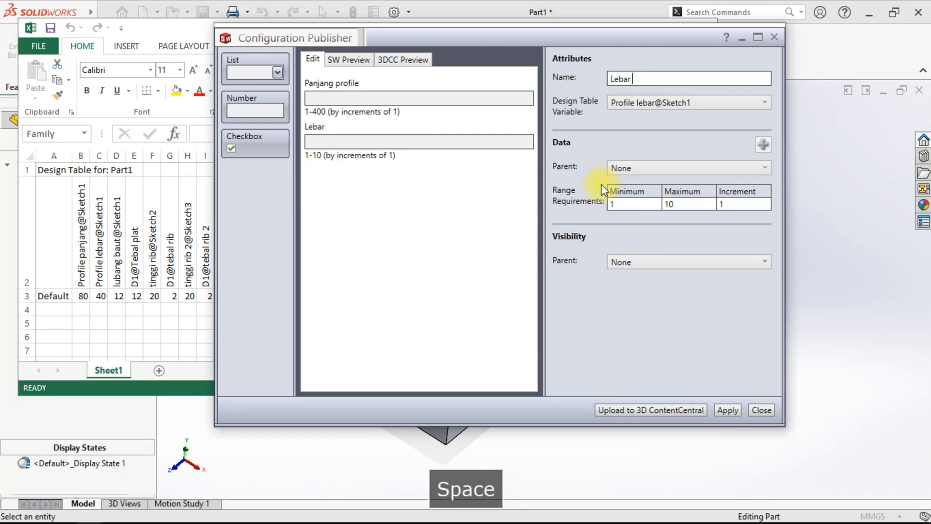
pyautogui.write(' Profile')
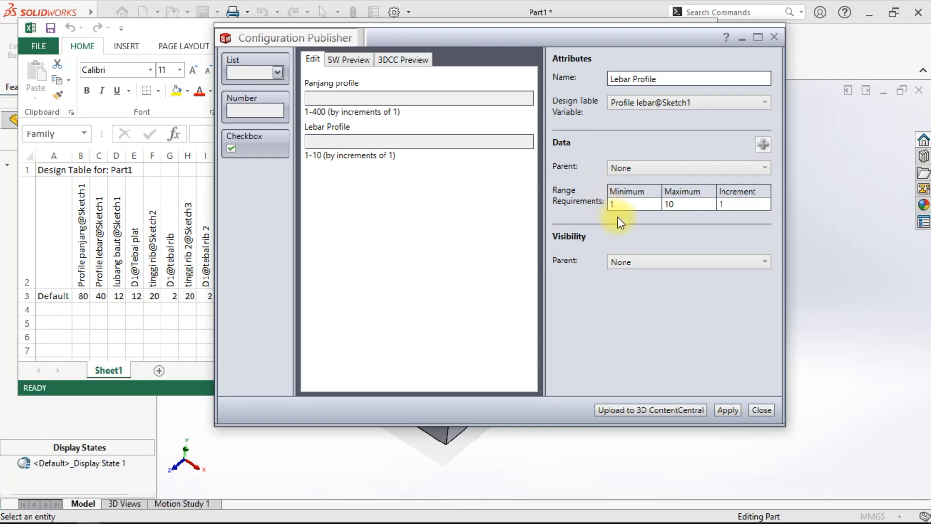
pyautogui.click(680, 204)
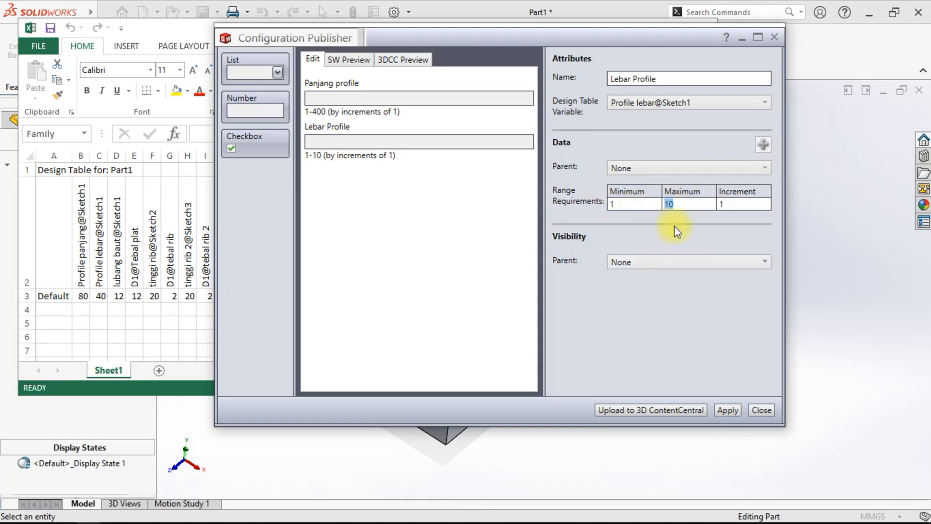
pyautogui.write('400')
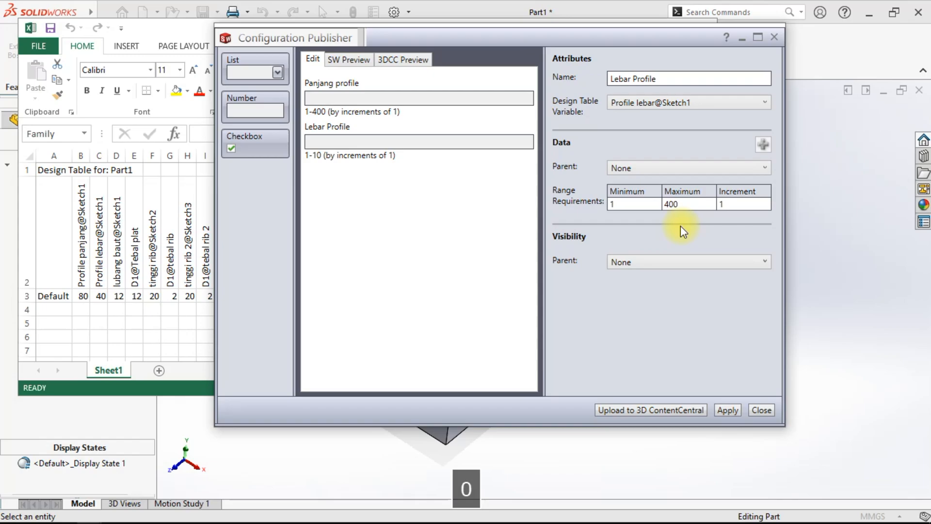
pyautogui.click(679, 235)
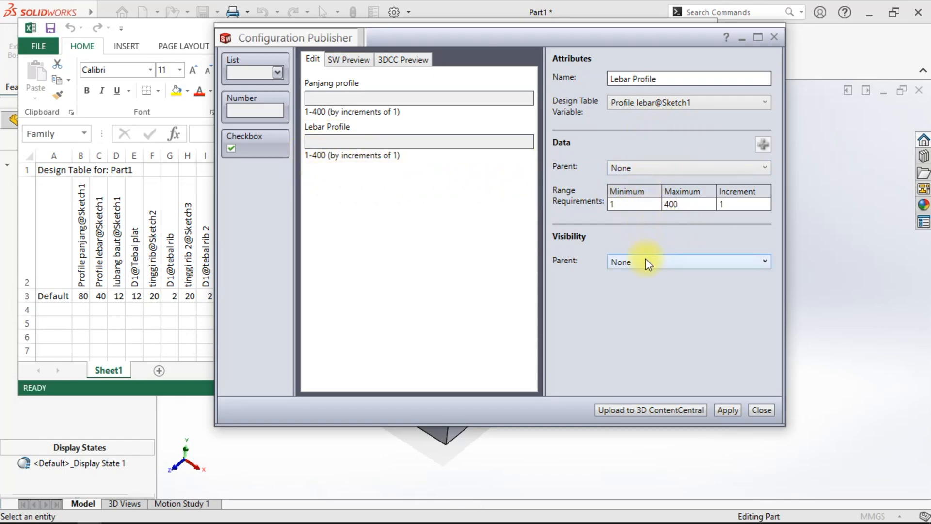
# - Add a third number control named Lubang Baut, linked to lubang baut@Sketch1, with a maximum of 20
pyautogui.moveTo(255, 106); pyautogui.dragTo(313, 182)
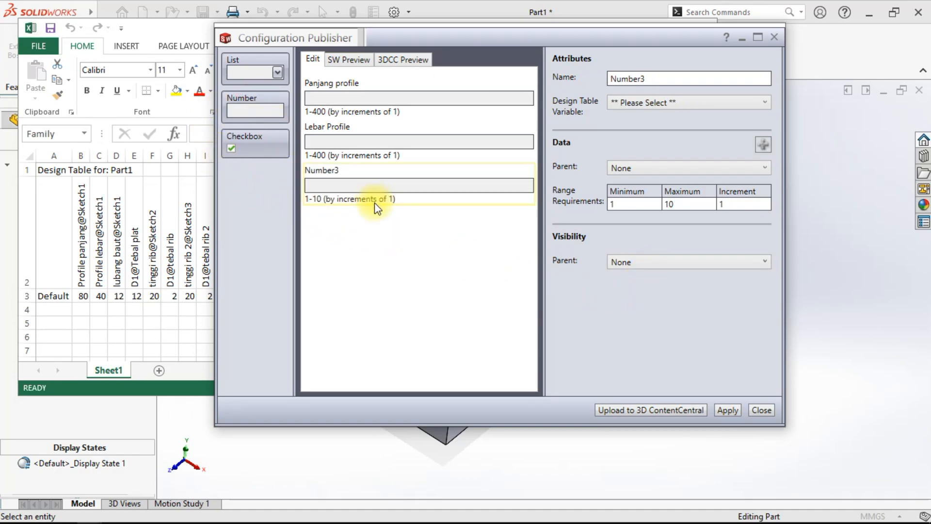
pyautogui.click(694, 103)
pyautogui.click(688, 126)
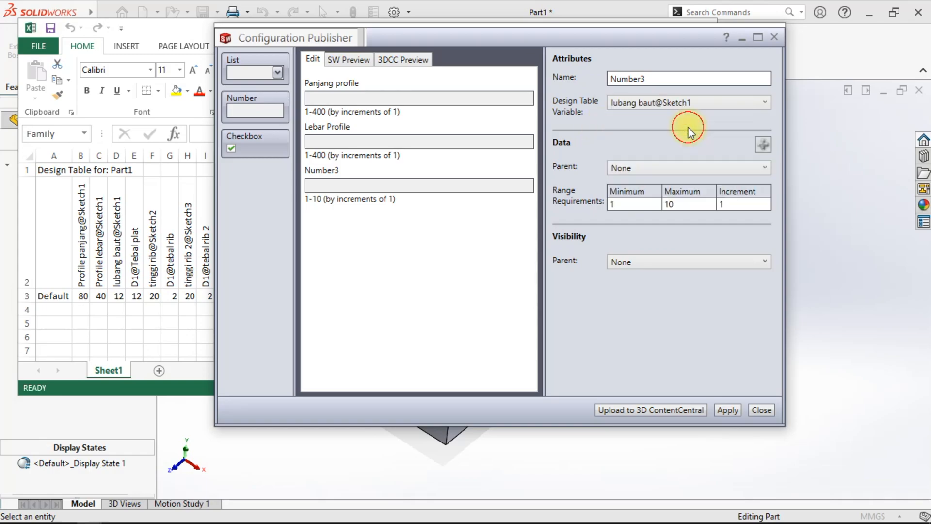
pyautogui.doubleClick(651, 78)
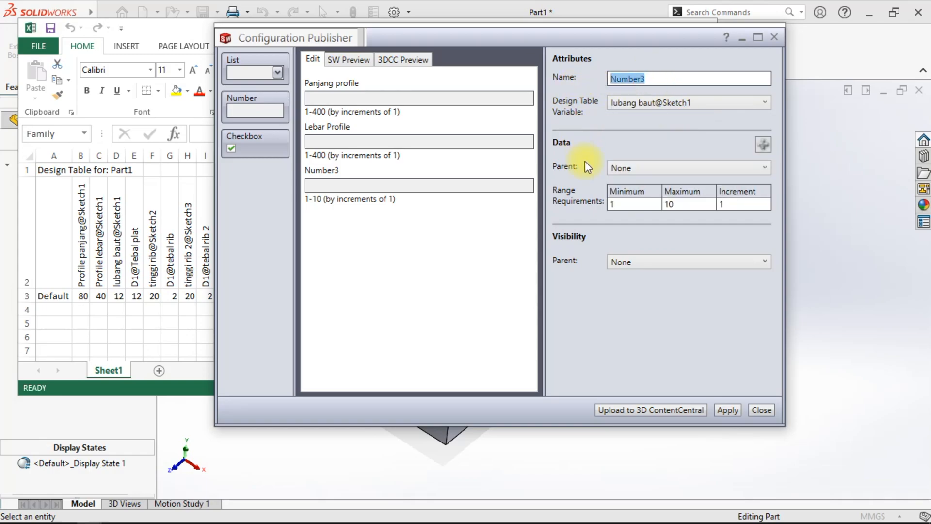
pyautogui.press('capslock')
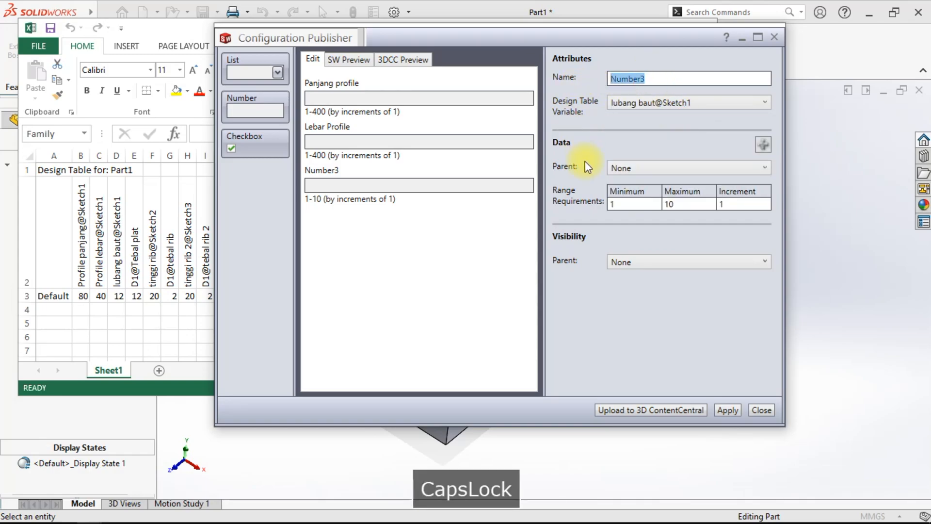
pyautogui.write('Lubang Baut')
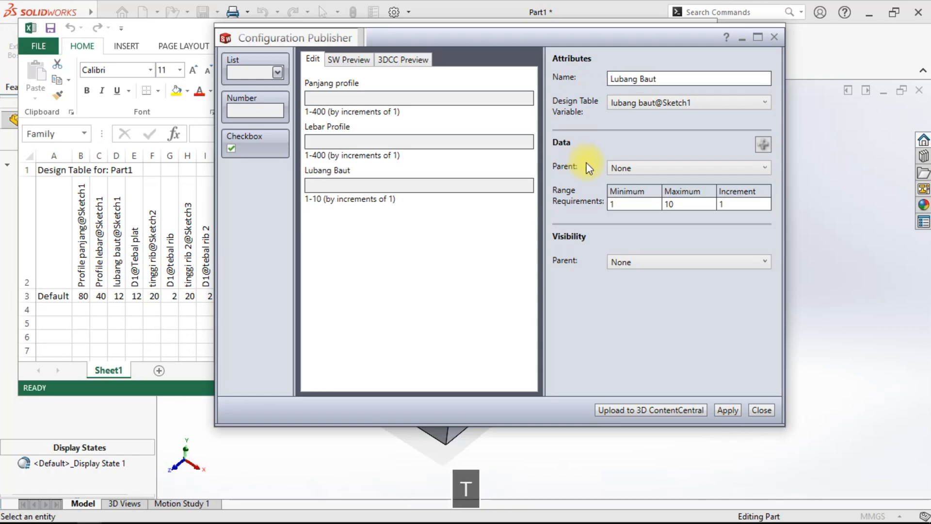
pyautogui.moveTo(685, 204); pyautogui.dragTo(660, 207)
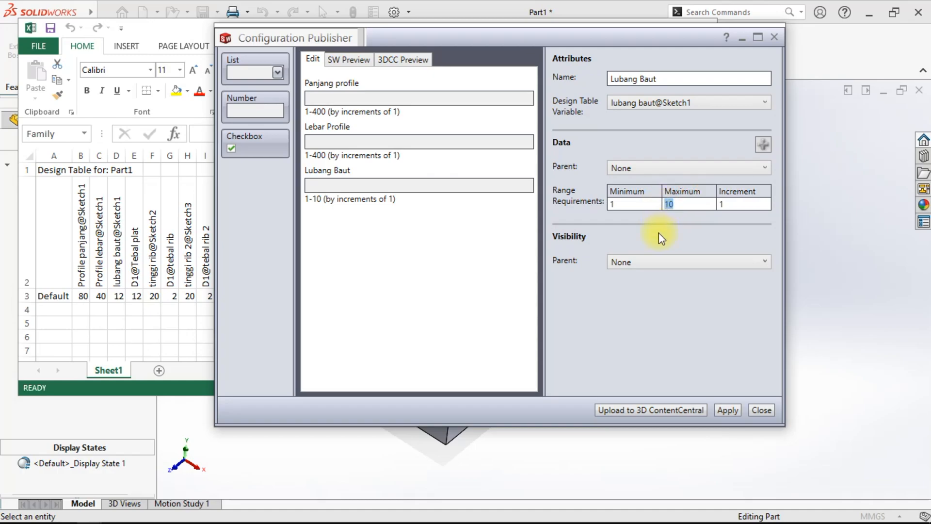
pyautogui.write('20')
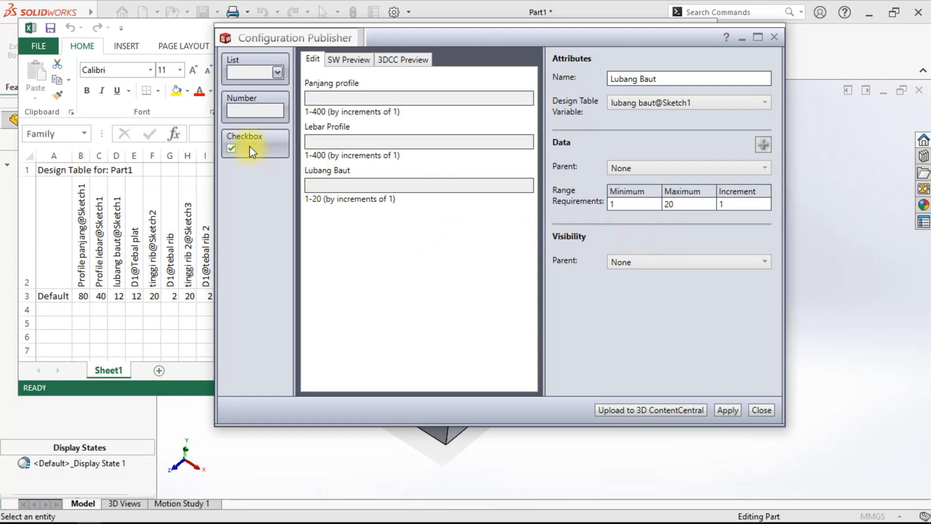
# - Add a fourth number control named Tebal plat and link it to D1@Tebal plat
pyautogui.moveTo(253, 109); pyautogui.dragTo(327, 241)
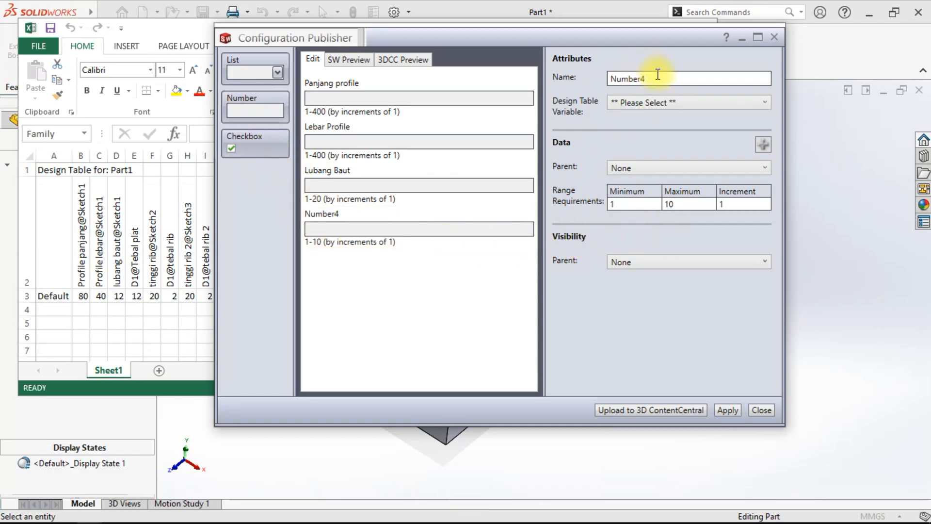
pyautogui.click(663, 103)
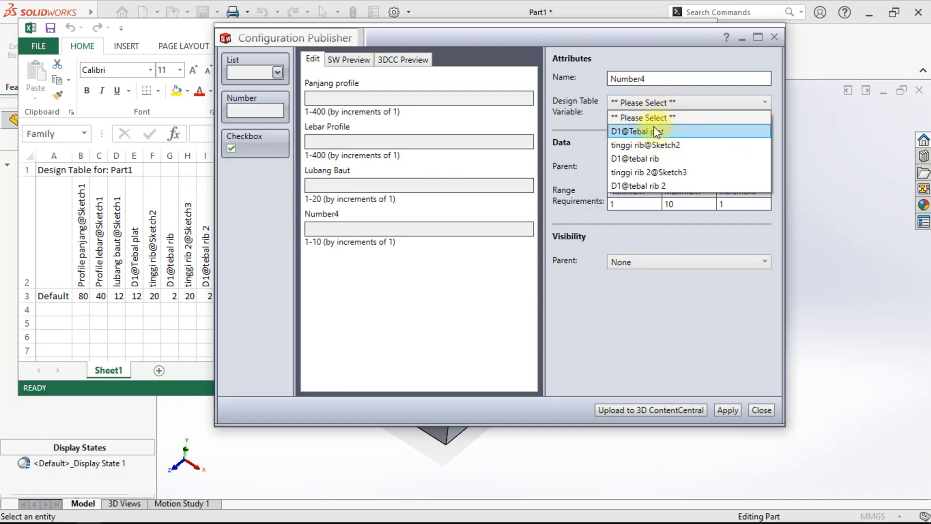
pyautogui.click(654, 129)
pyautogui.doubleClick(673, 85)
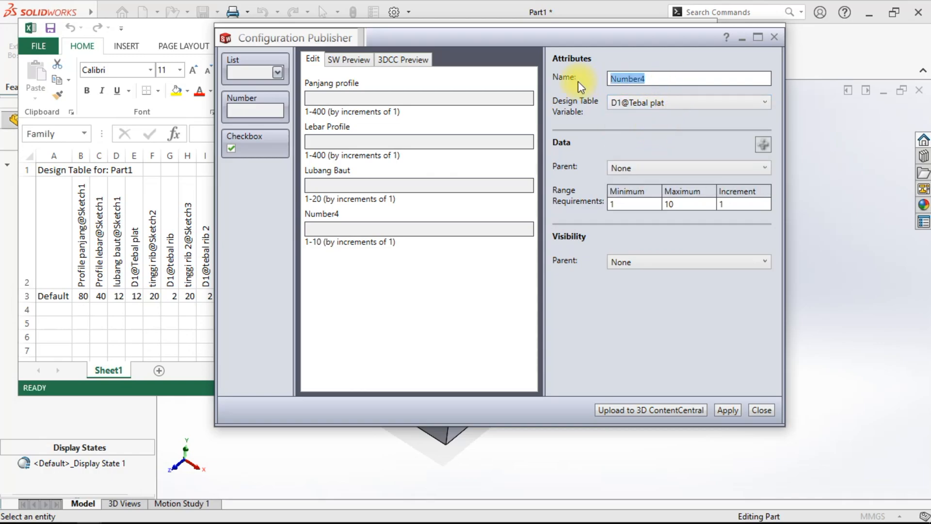
pyautogui.press('capslock')
pyautogui.write('T')
pyautogui.press('capslock')
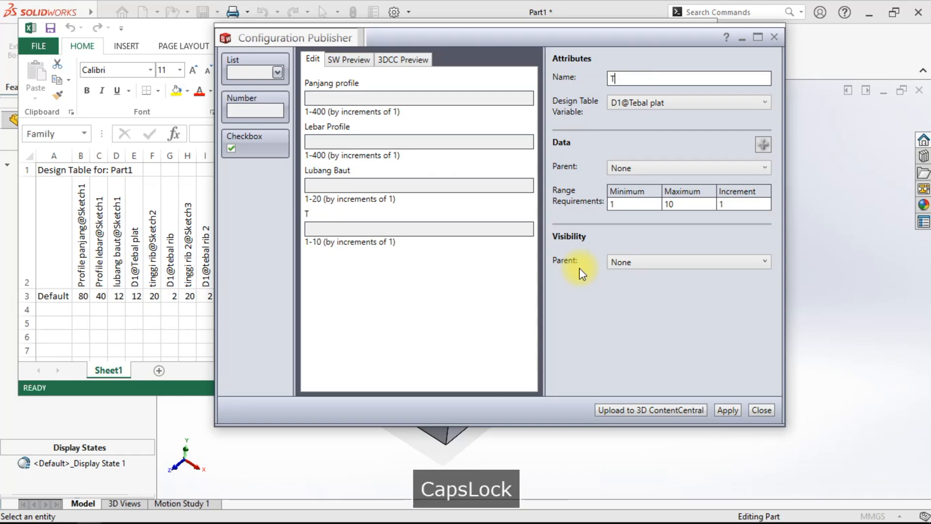
pyautogui.write('ebal plat')
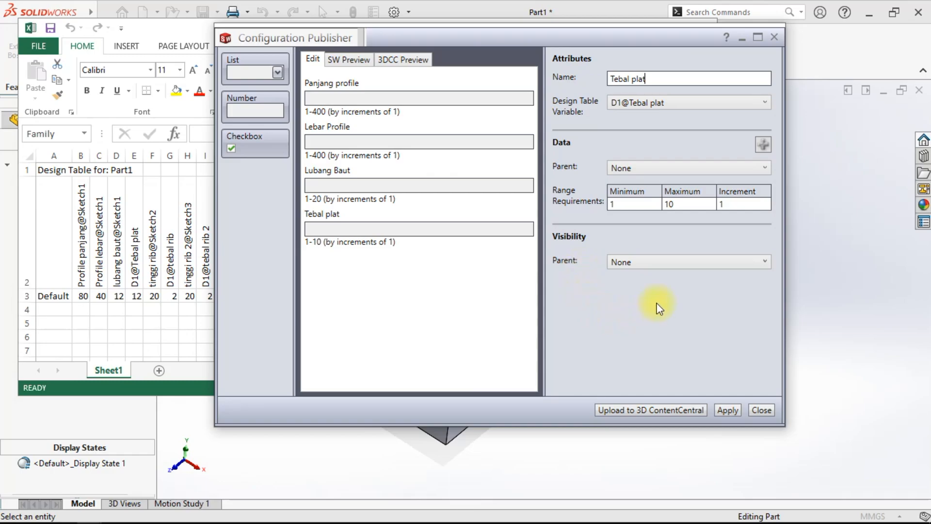
# - Set the Tebal plat control's range to a minimum of 1 and a maximum of 10
pyautogui.doubleClick(674, 205)
pyautogui.write('1')
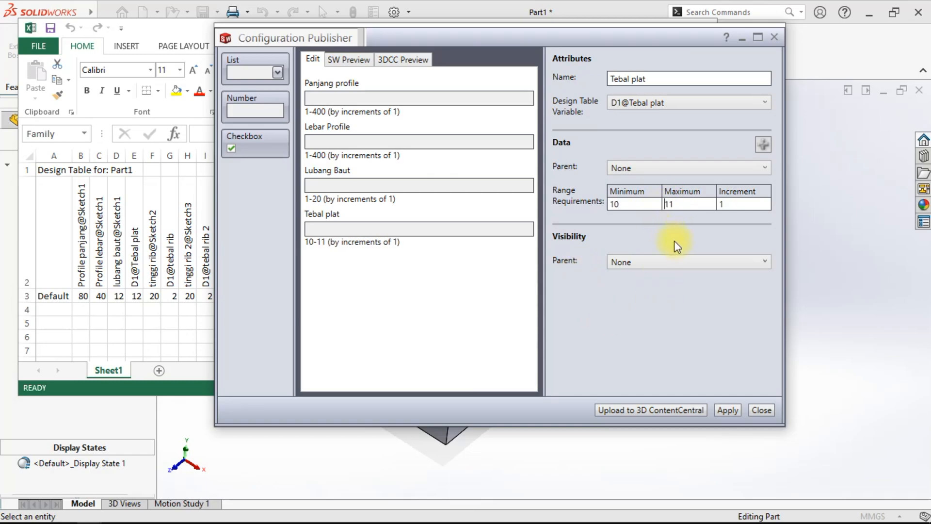
pyautogui.doubleClick(623, 204)
pyautogui.write('1')
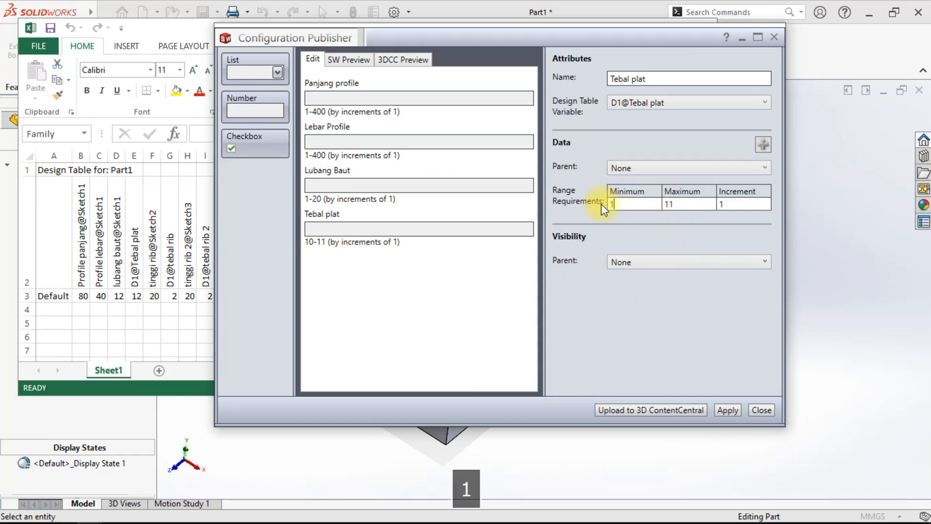
pyautogui.doubleClick(679, 204)
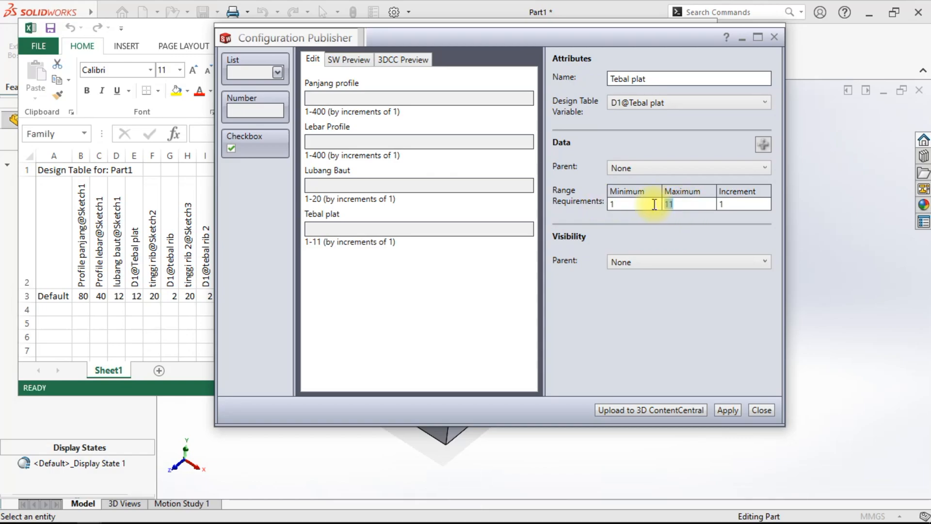
pyautogui.write('10')
# - Add a fifth number control named Tinggi rib and link it to tinggi rib@Sketch2
pyautogui.moveTo(245, 97); pyautogui.dragTo(358, 296)
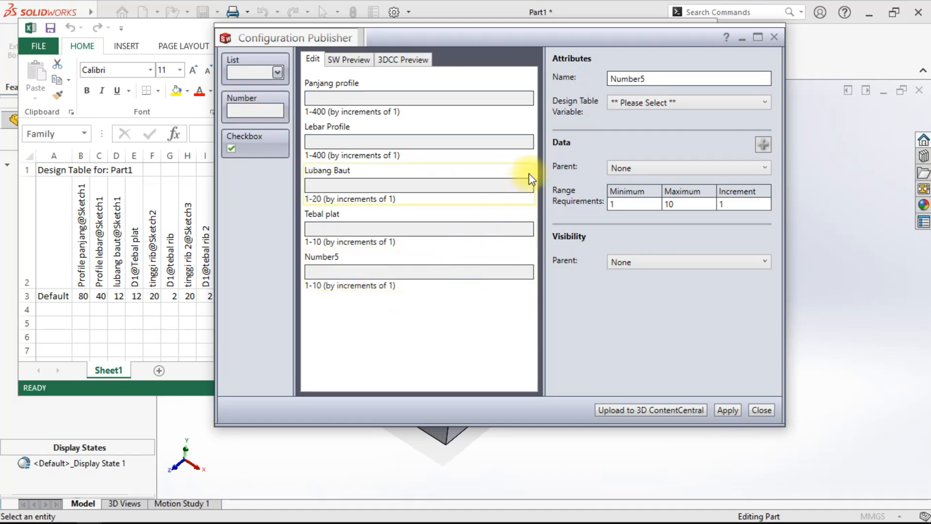
pyautogui.click(642, 103)
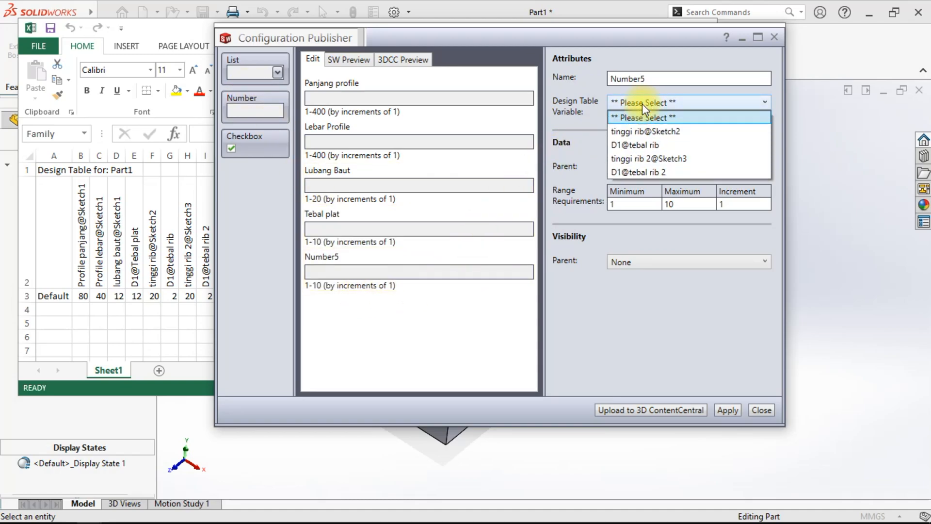
pyautogui.click(676, 131)
pyautogui.doubleClick(660, 78)
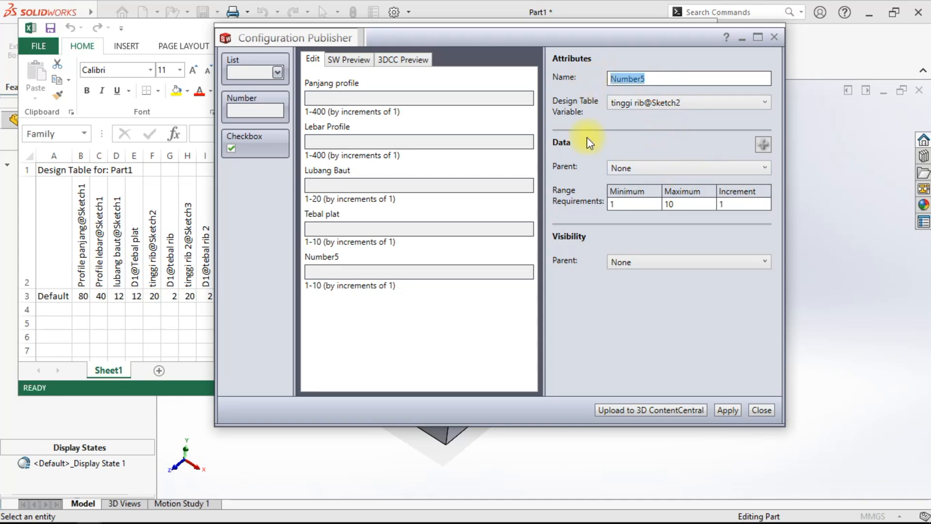
pyautogui.press('capslock')
pyautogui.write('Ti')
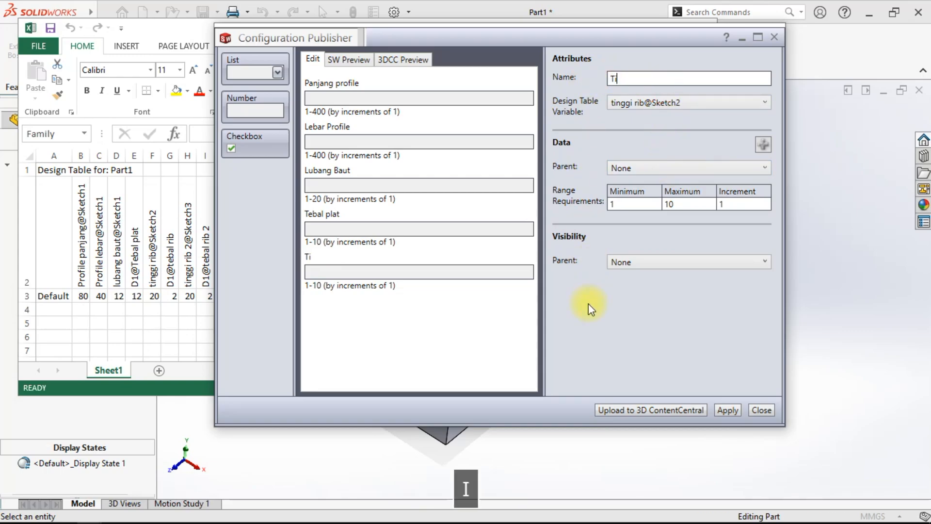
pyautogui.write('nggi rib')
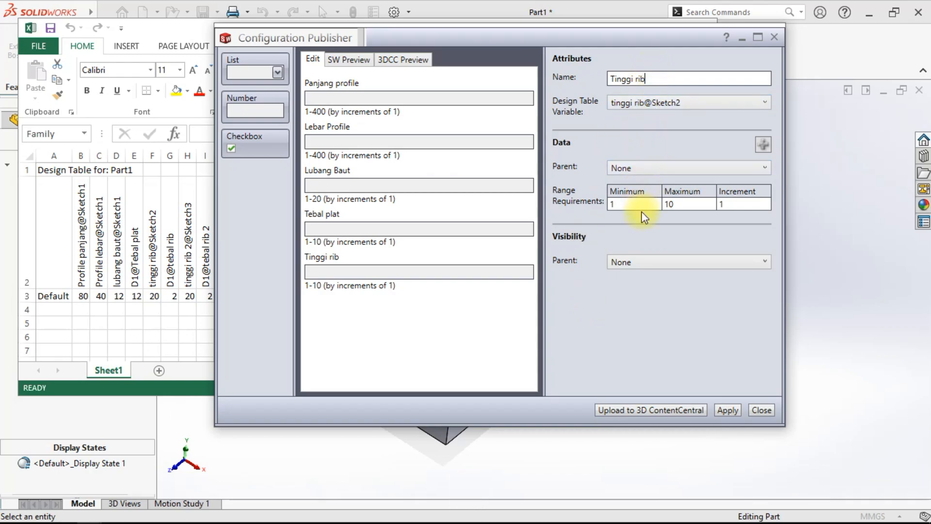
# - Set the Tinggi rib control's maximum to 100
pyautogui.doubleClick(685, 204)
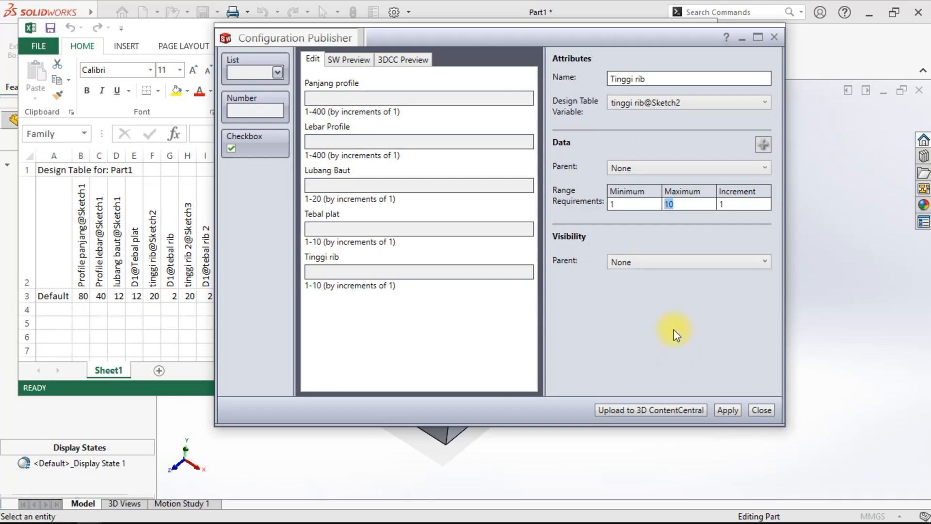
pyautogui.write('100')
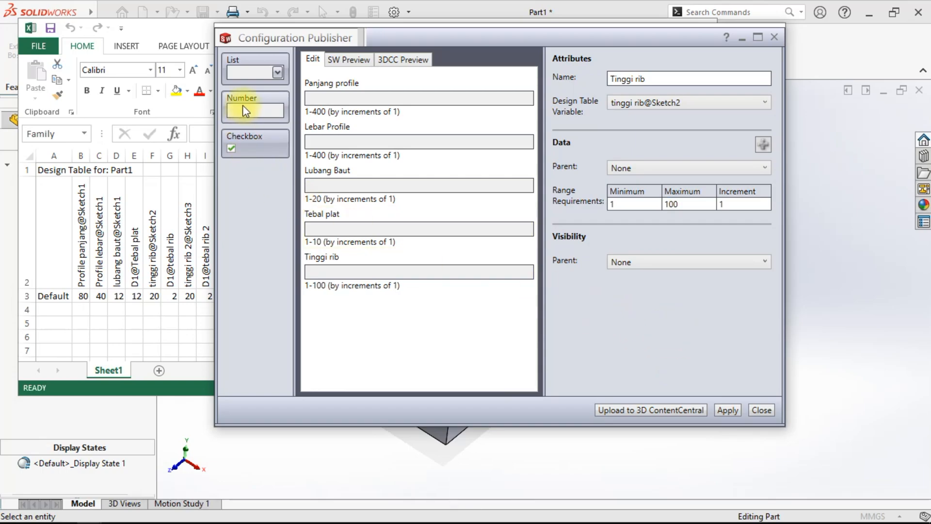
# - Add a sixth number control named Tebal rib 1 and link it to D1@tebal rib
pyautogui.moveTo(243, 105); pyautogui.dragTo(353, 333)
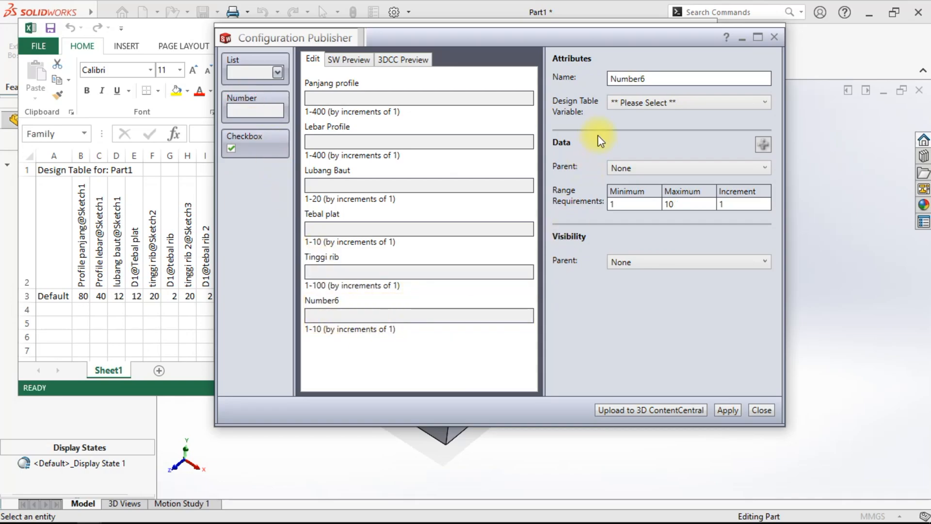
pyautogui.click(655, 103)
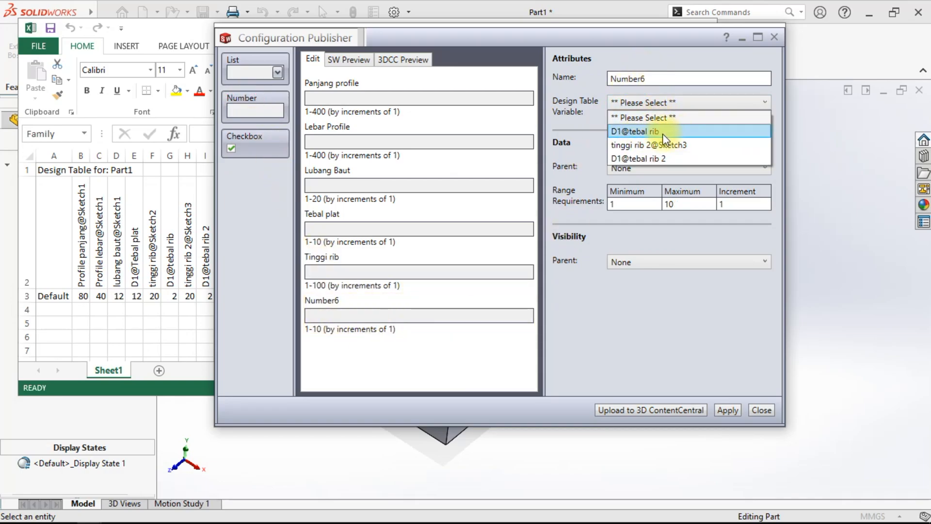
pyautogui.click(665, 132)
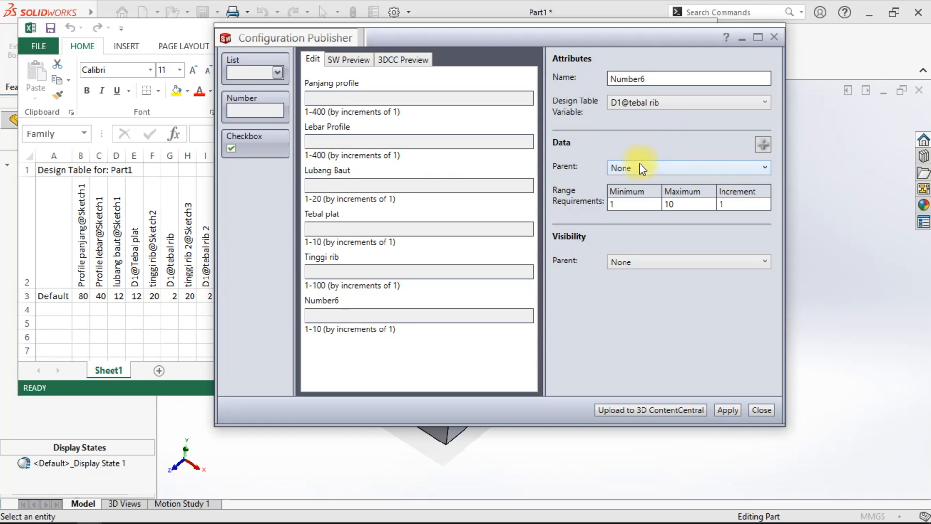
pyautogui.moveTo(674, 78); pyautogui.dragTo(600, 86)
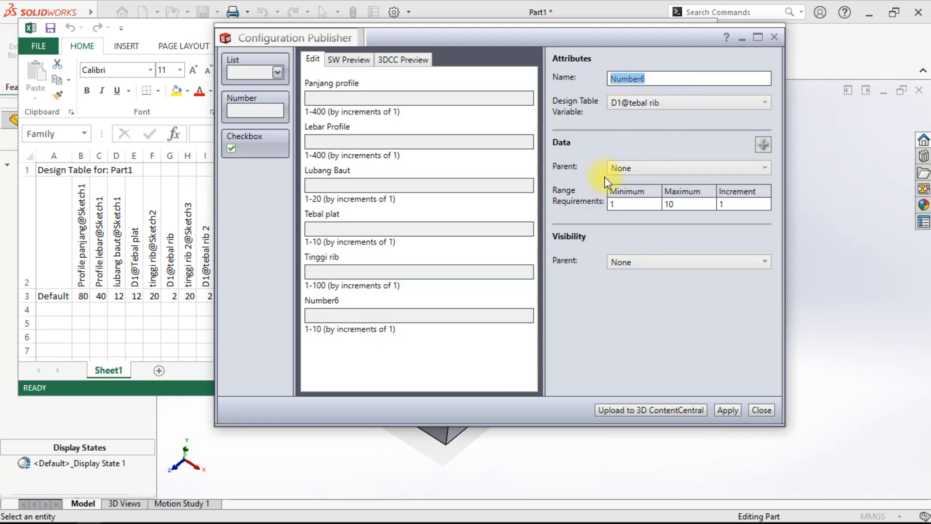
pyautogui.write('Teba')
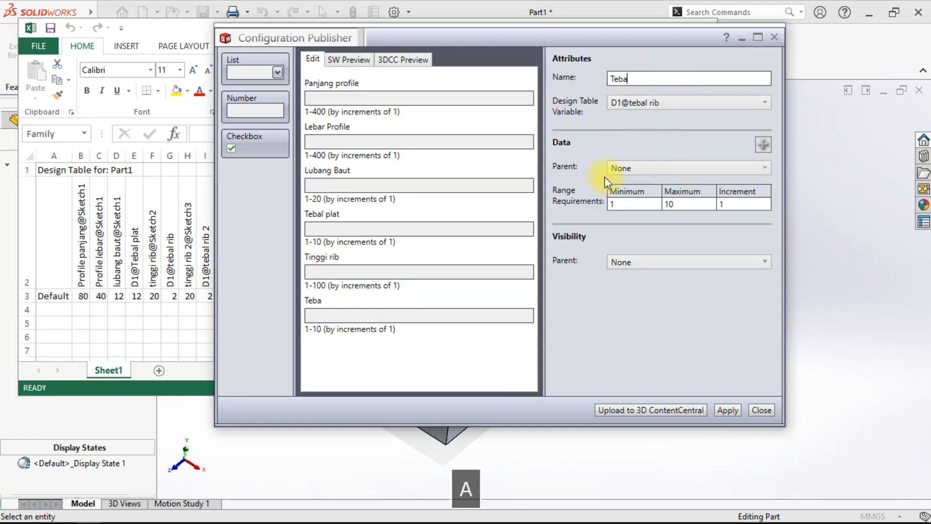
pyautogui.write('l rib 1')
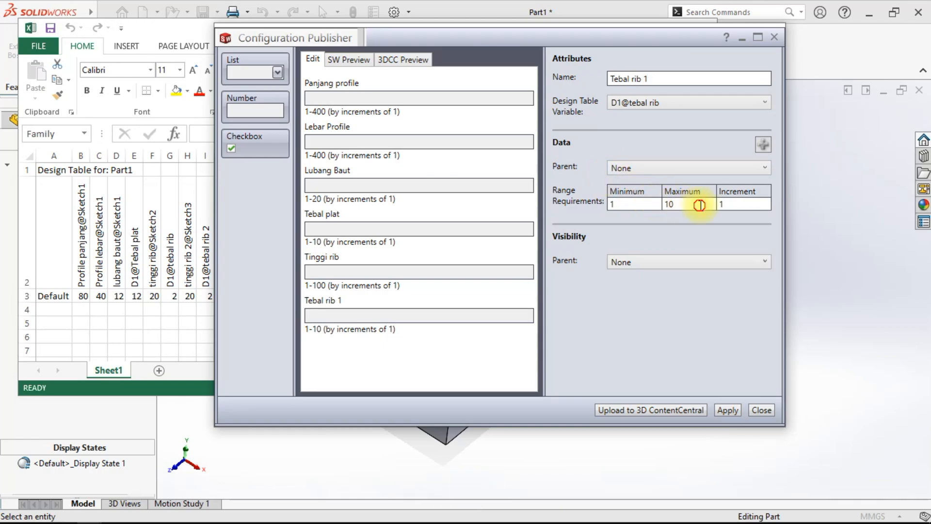
pyautogui.moveTo(698, 204); pyautogui.dragTo(665, 203)
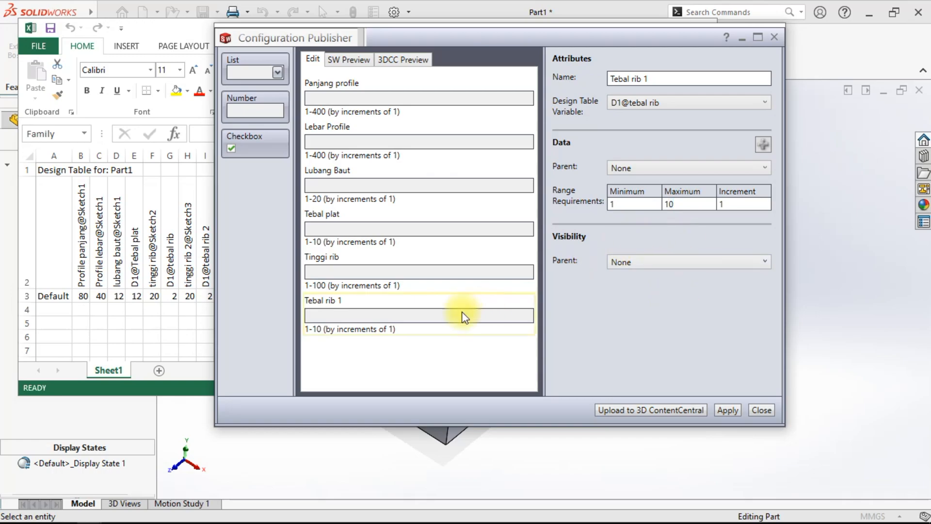
# - Insert a new number control above Tebal rib 1 and rename the Tinggi rib control to Tinggi rib 1
pyautogui.moveTo(259, 110); pyautogui.dragTo(359, 336)
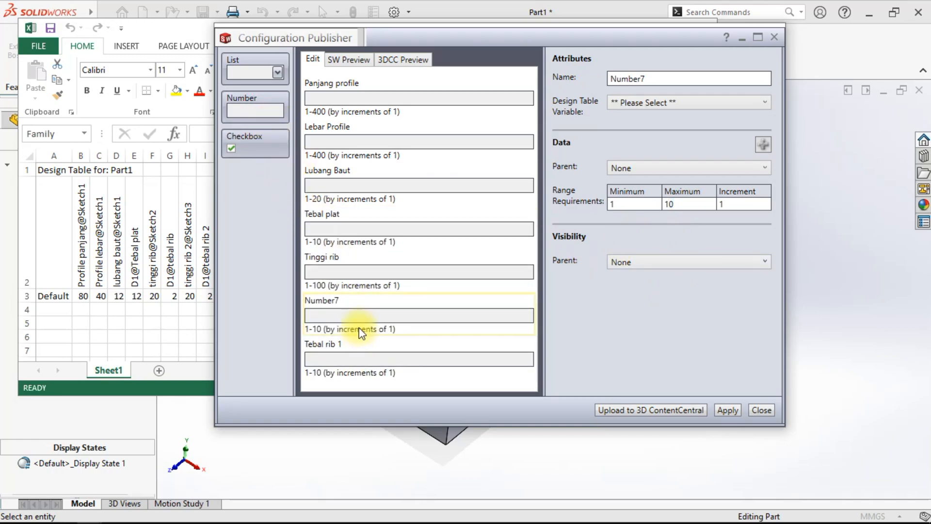
pyautogui.click(338, 266)
pyautogui.click(647, 77)
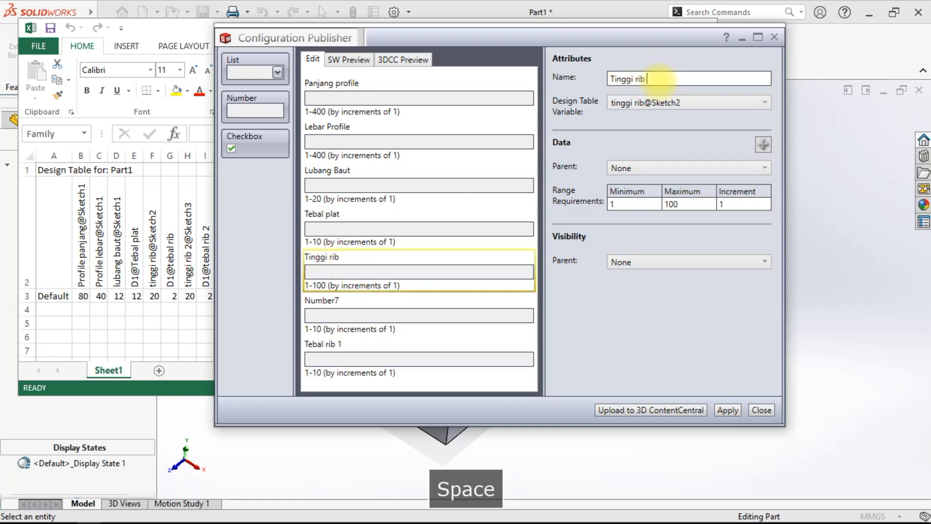
pyautogui.write('1')
# - Name the newly inserted number control Tinggi Rib 2
pyautogui.click(412, 310)
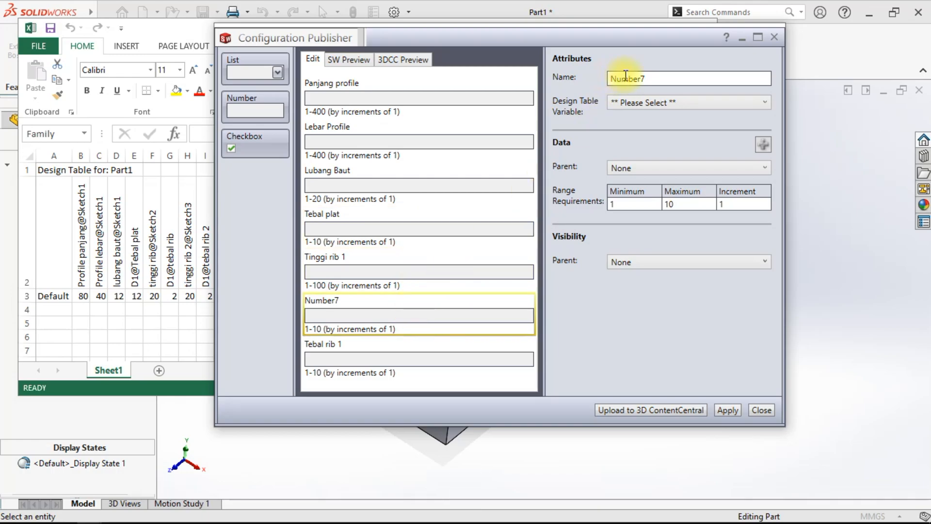
pyautogui.moveTo(659, 85); pyautogui.dragTo(597, 77)
pyautogui.press('capslock')
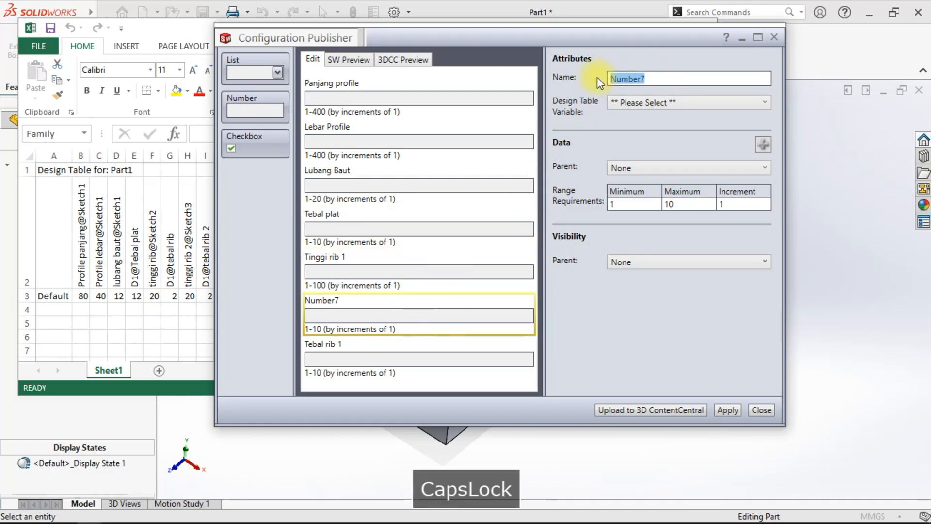
pyautogui.write('T')
pyautogui.press('capslock')
pyautogui.write('inggi')
pyautogui.press('capslock')
pyautogui.write('R')
pyautogui.press('capslock')
pyautogui.write('ib 2')
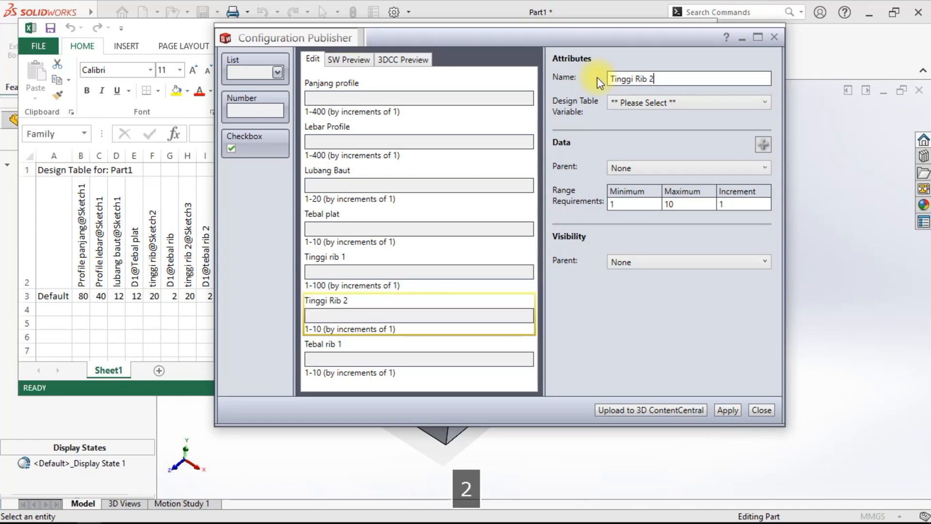
pyautogui.click(619, 325)
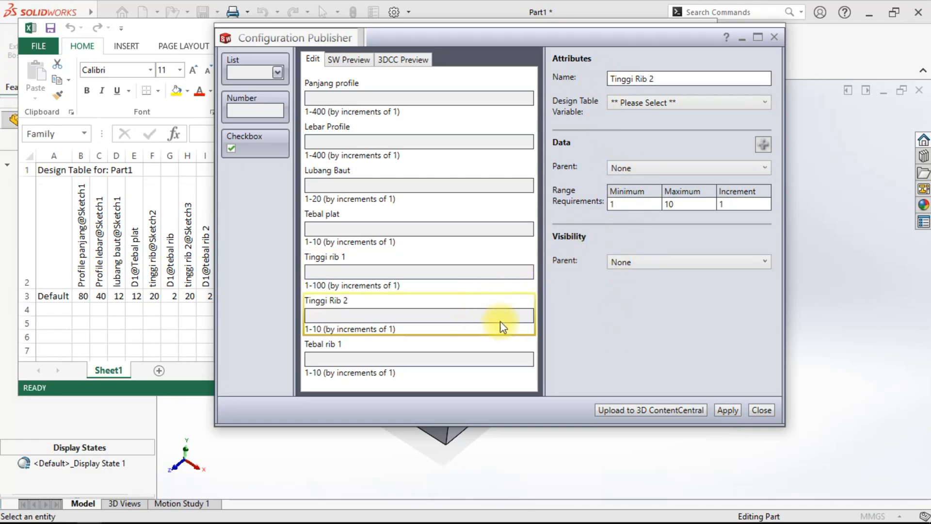
# - Add another number control at the end of the control list
pyautogui.moveTo(254, 106); pyautogui.dragTo(287, 203)
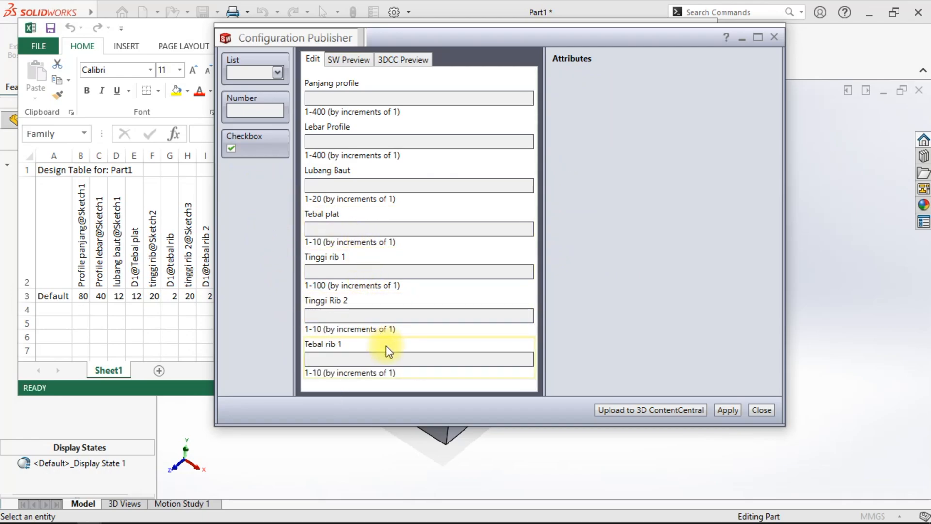
pyautogui.moveTo(246, 97); pyautogui.dragTo(379, 393)
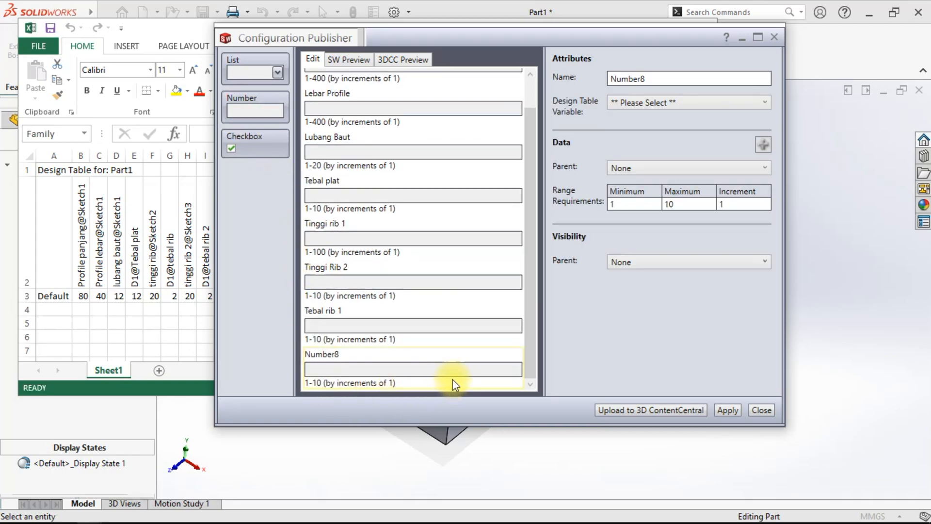
pyautogui.moveTo(530, 355); pyautogui.dragTo(511, 391)
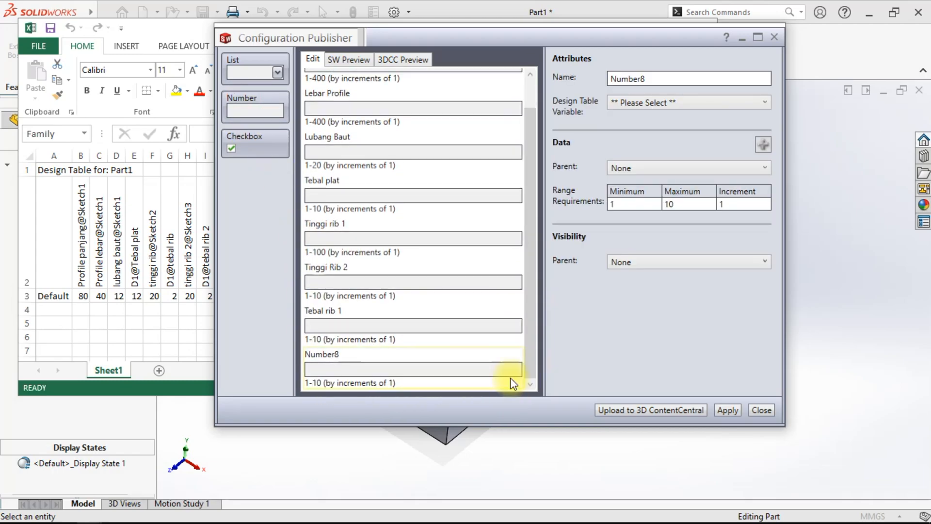
# - Name the last control Tinggi rib 2 and link it to tinggi rib 2@Sketch3 with a maximum of 200
pyautogui.doubleClick(629, 84)
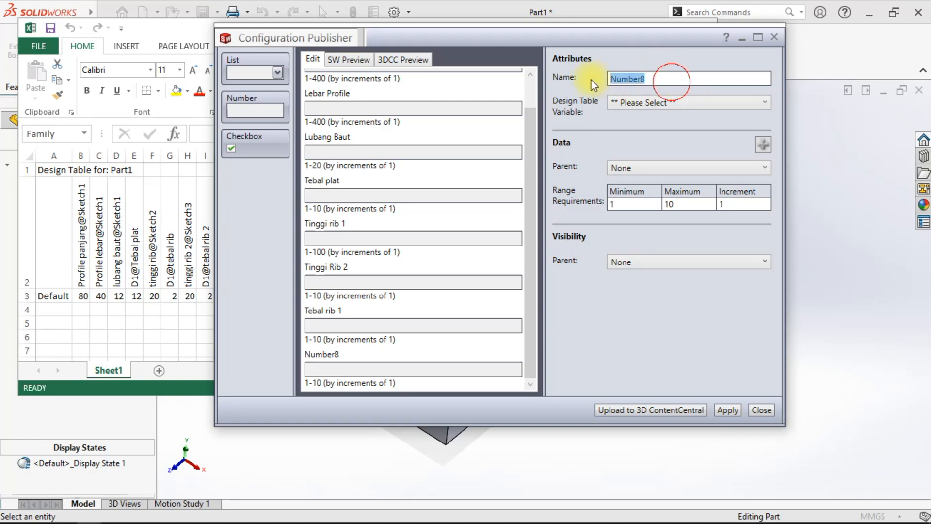
pyautogui.press('capslock')
pyautogui.write('Ti')
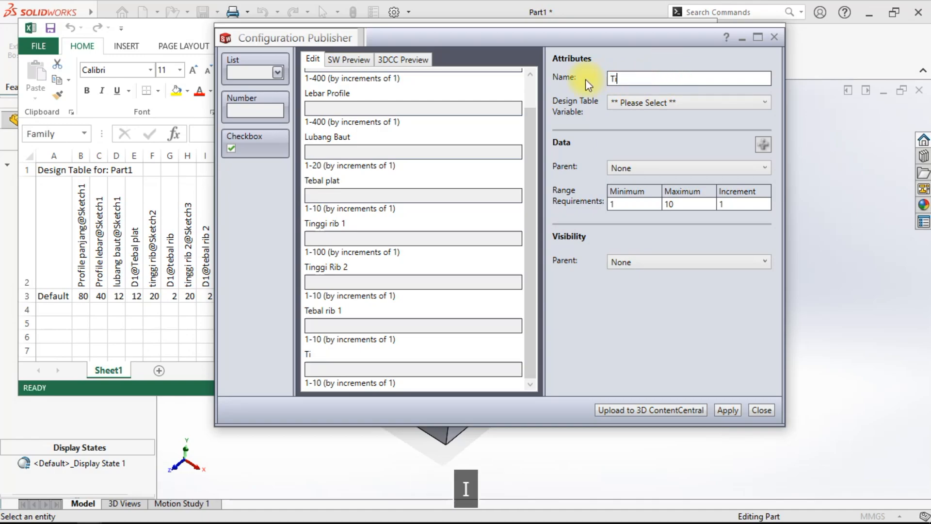
pyautogui.write('nggi rib 2')
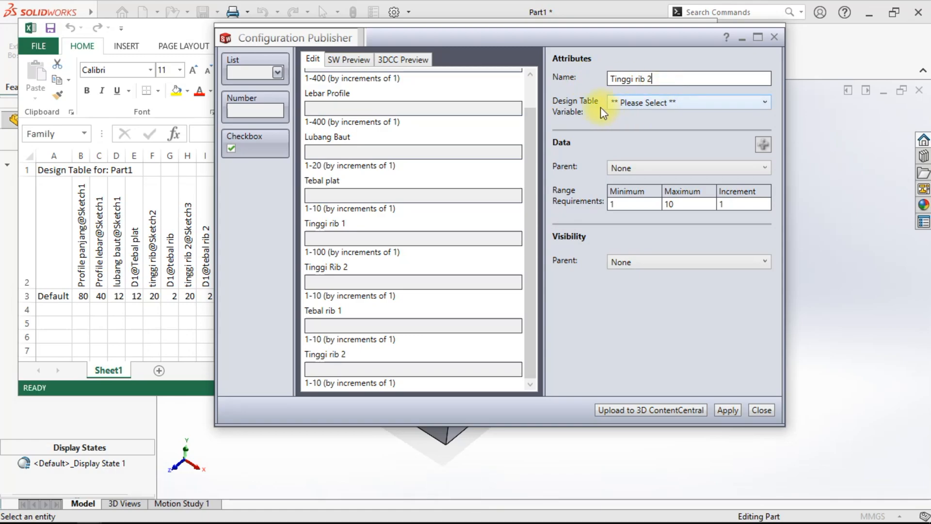
pyautogui.click(640, 103)
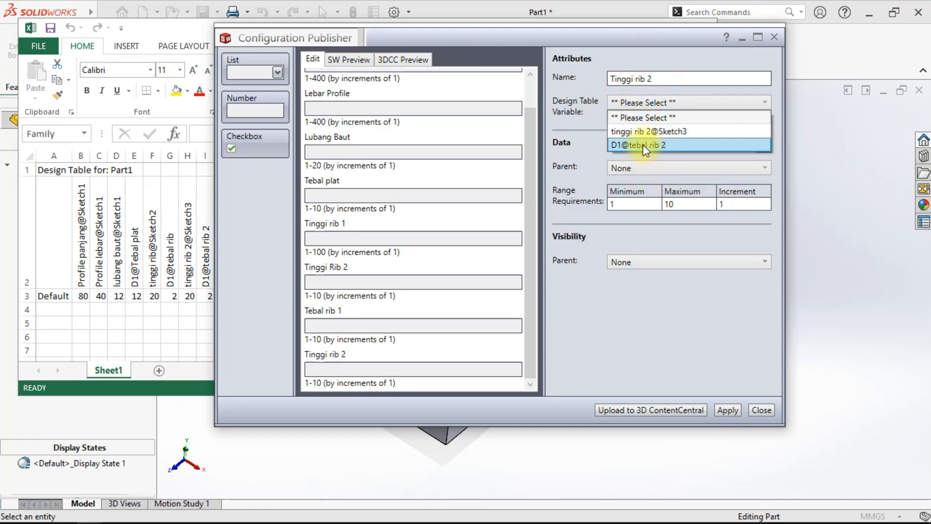
pyautogui.click(635, 131)
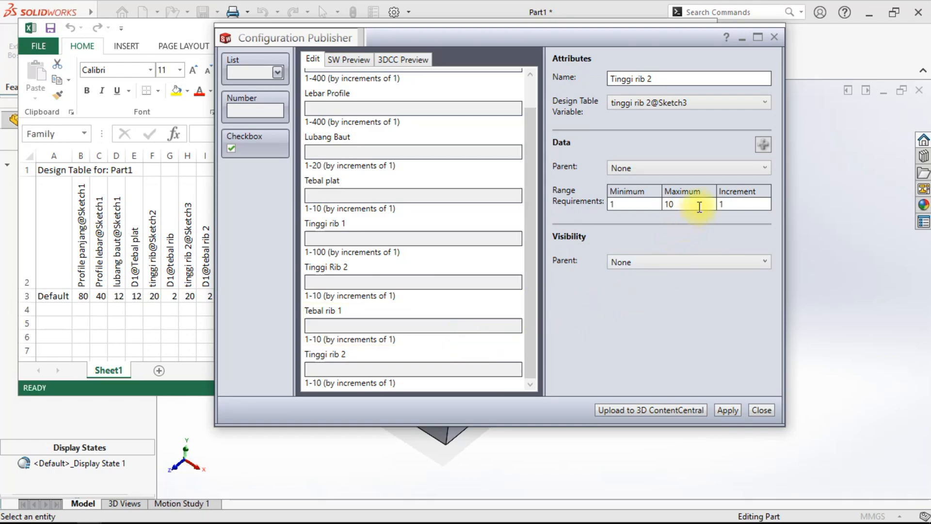
pyautogui.moveTo(698, 203); pyautogui.dragTo(642, 203)
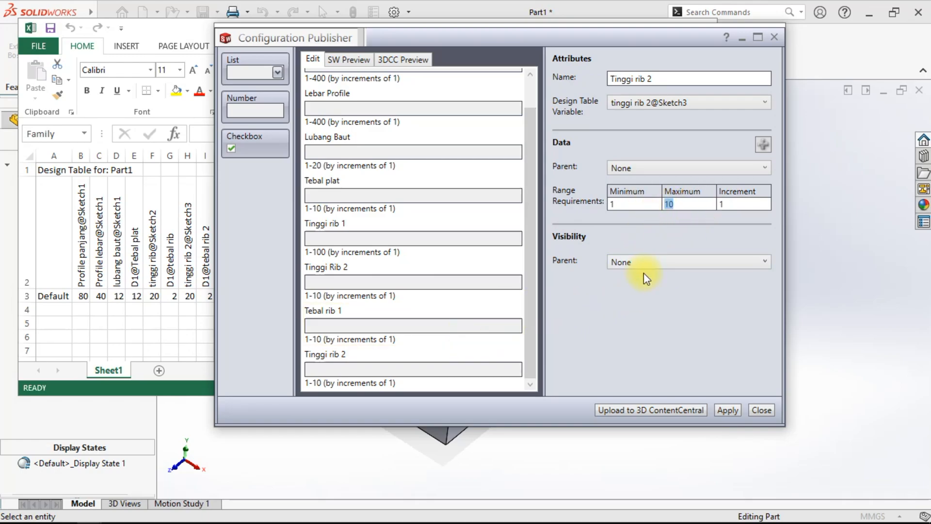
pyautogui.write('200')
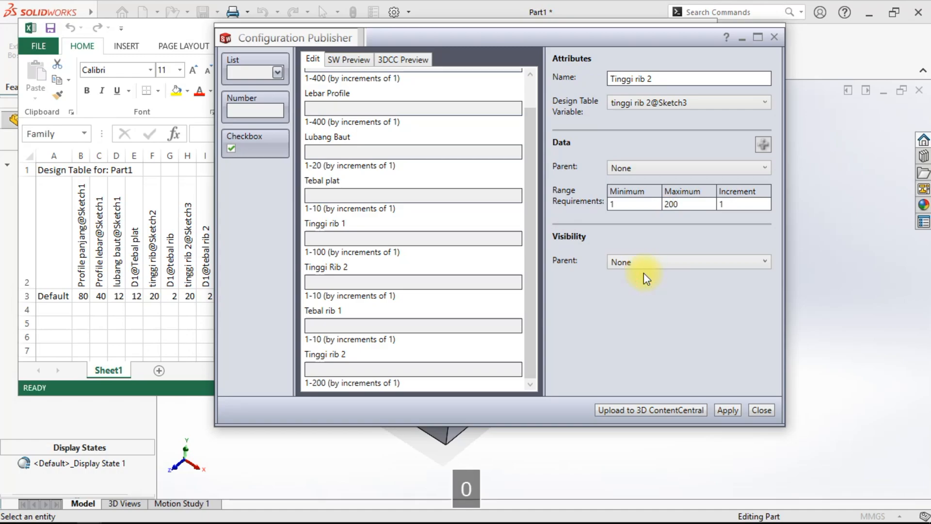
# - Relink the last control to D1@tebal rib 2 and rename it Tebal rib 2
pyautogui.click(417, 326)
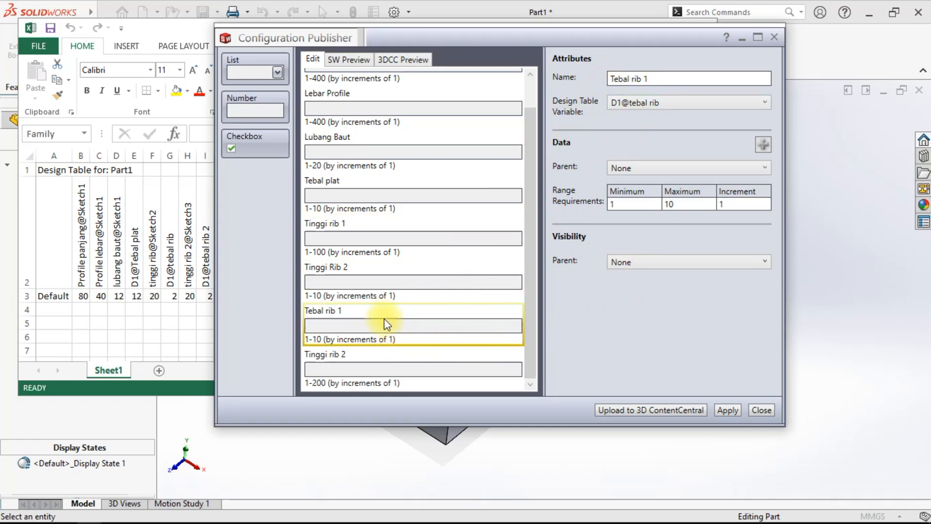
pyautogui.click(353, 276)
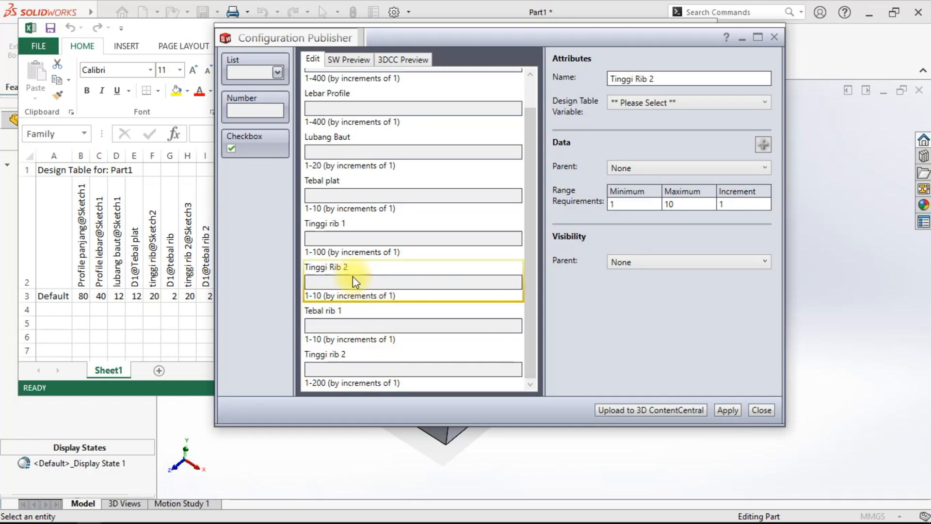
pyautogui.click(435, 363)
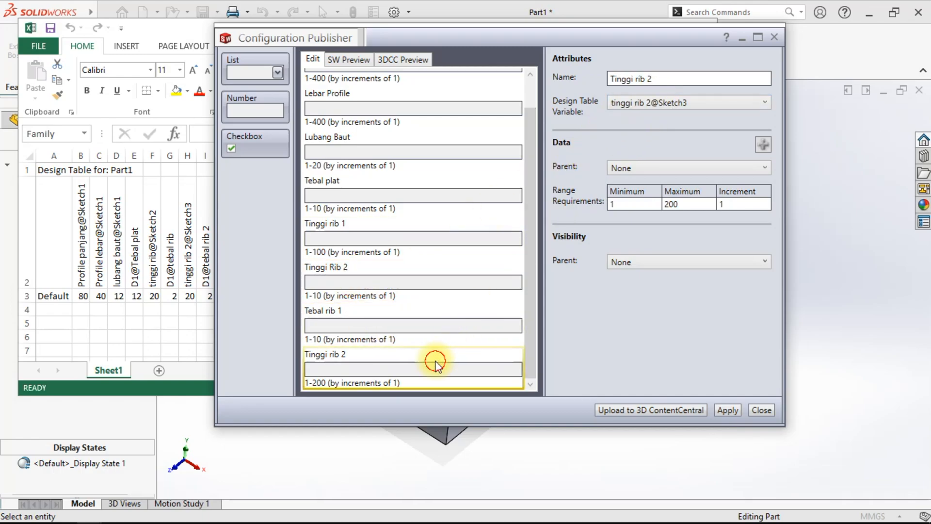
pyautogui.click(671, 82)
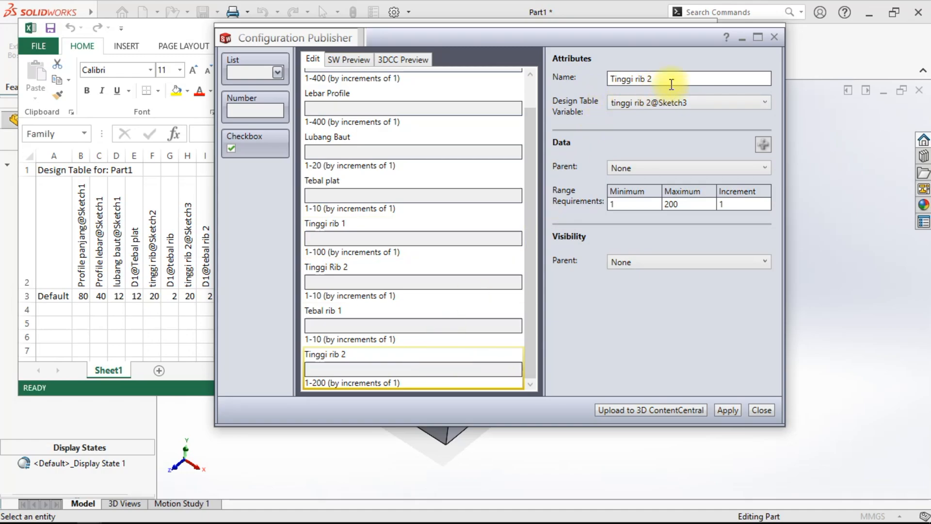
pyautogui.click(676, 103)
pyautogui.click(664, 125)
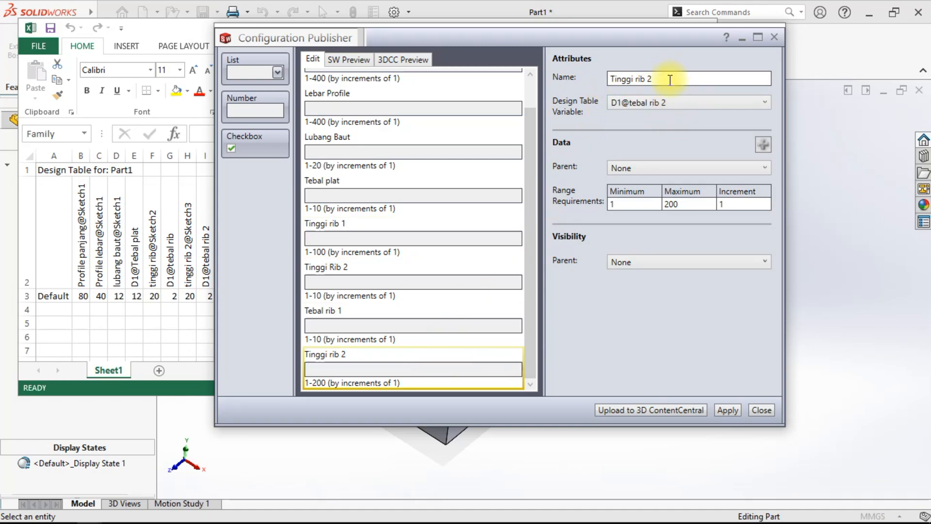
pyautogui.moveTo(672, 77); pyautogui.dragTo(607, 85)
pyautogui.press('capslock')
pyautogui.write('T')
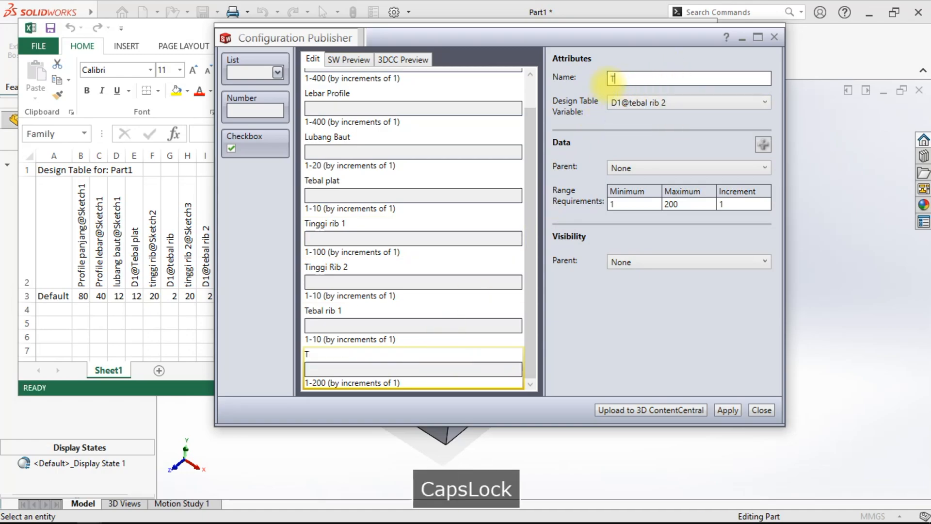
pyautogui.write('ebal')
pyautogui.press('capslock')
pyautogui.write('rib ')
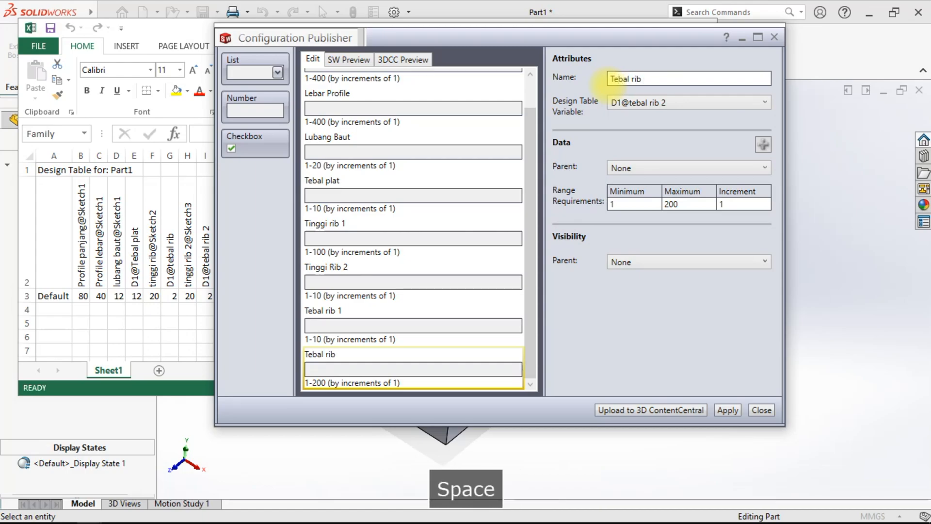
pyautogui.write('2')
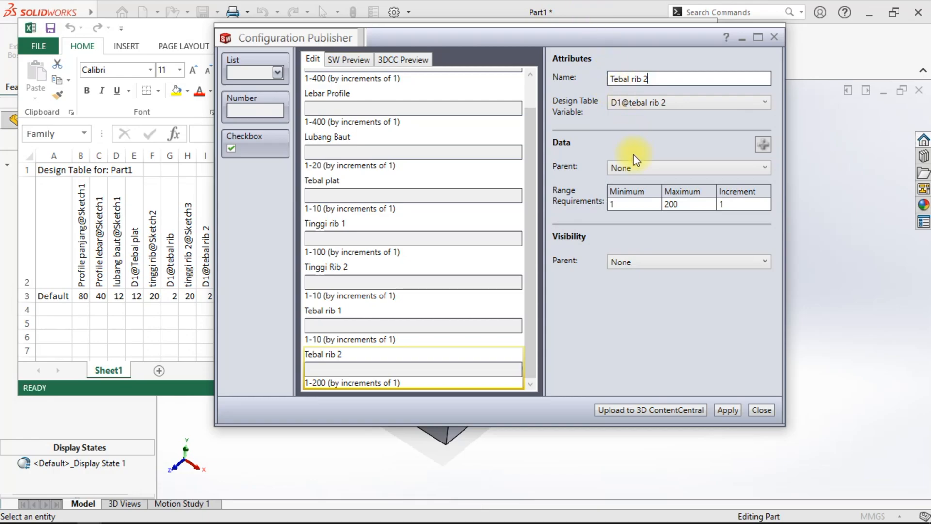
# - Set the Tebal rib 2 control's maximum to 10
pyautogui.click(682, 204)
pyautogui.doubleClick(683, 205)
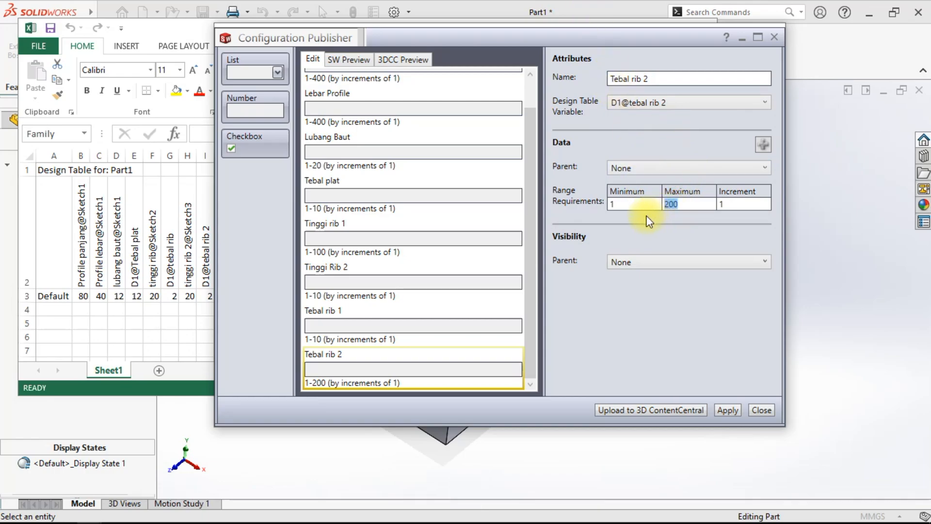
pyautogui.write('10')
# - Link the Tinggi Rib 2 control to the tinggi rib 2@Sketch3 design table variable
pyautogui.click(371, 316)
pyautogui.click(350, 280)
pyautogui.click(688, 103)
pyautogui.click(654, 127)
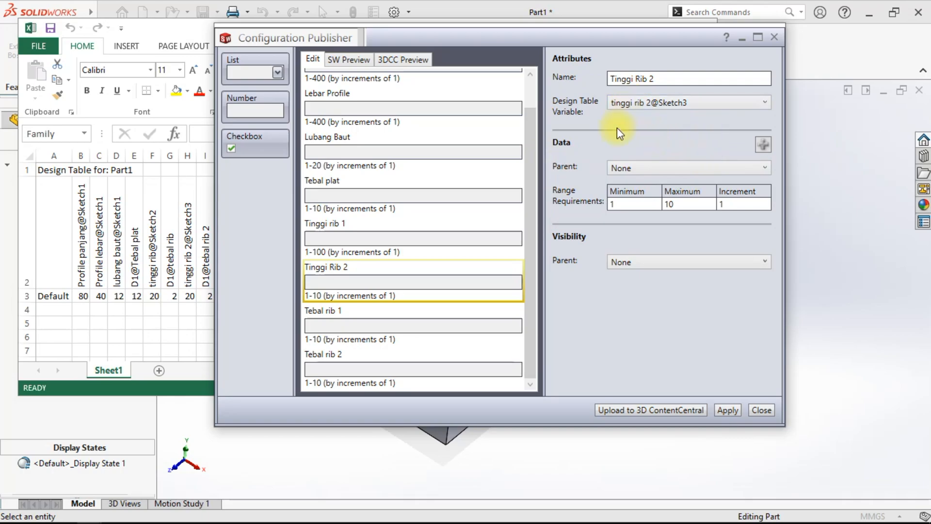
pyautogui.doubleClick(675, 204)
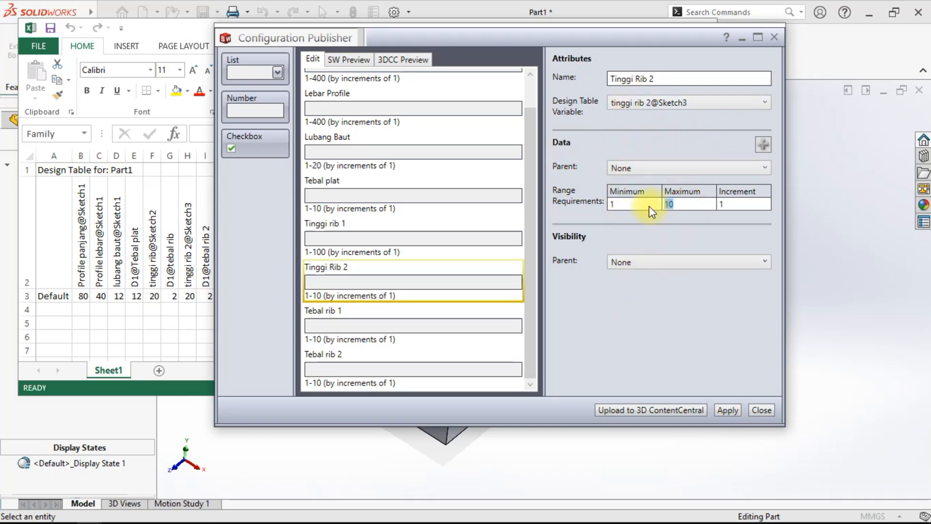
# - Set the Tinggi Rib 2 control's maximum to 100
pyautogui.click(405, 236)
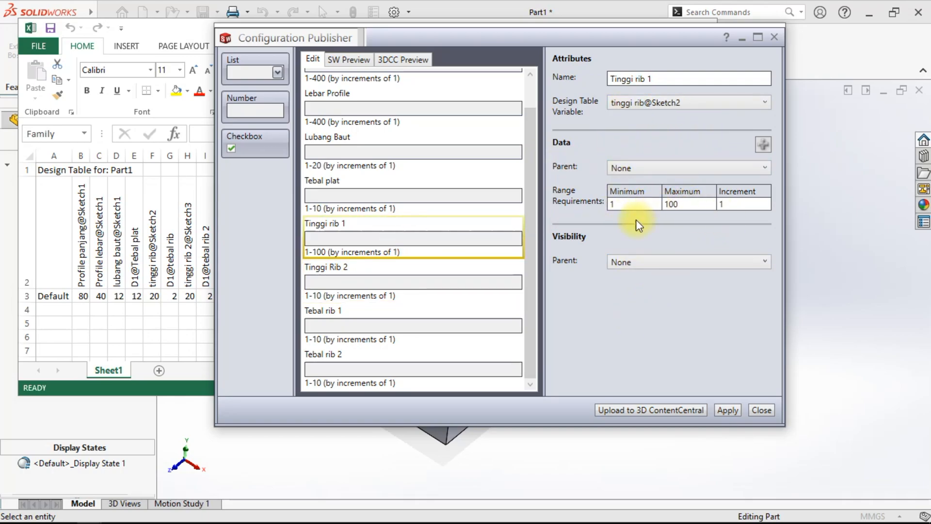
pyautogui.click(422, 286)
pyautogui.doubleClick(686, 205)
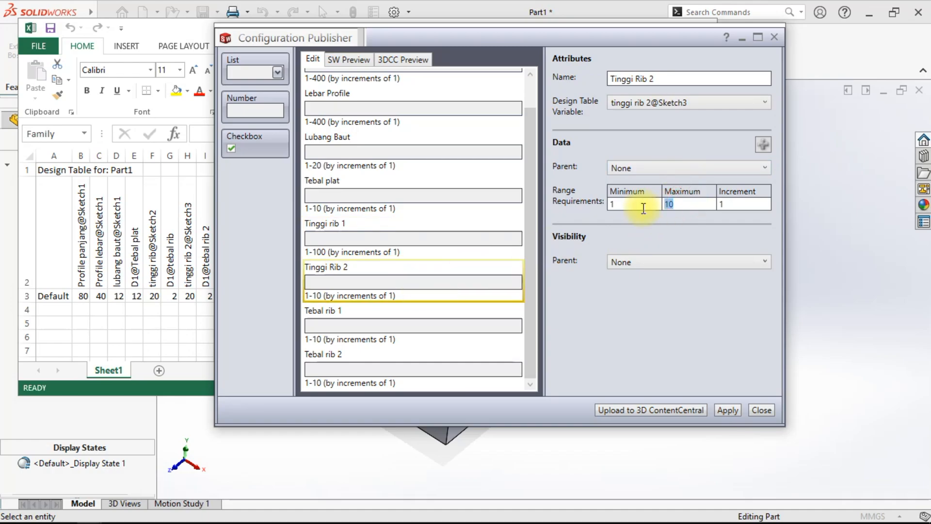
pyautogui.write('1')
pyautogui.click(655, 330)
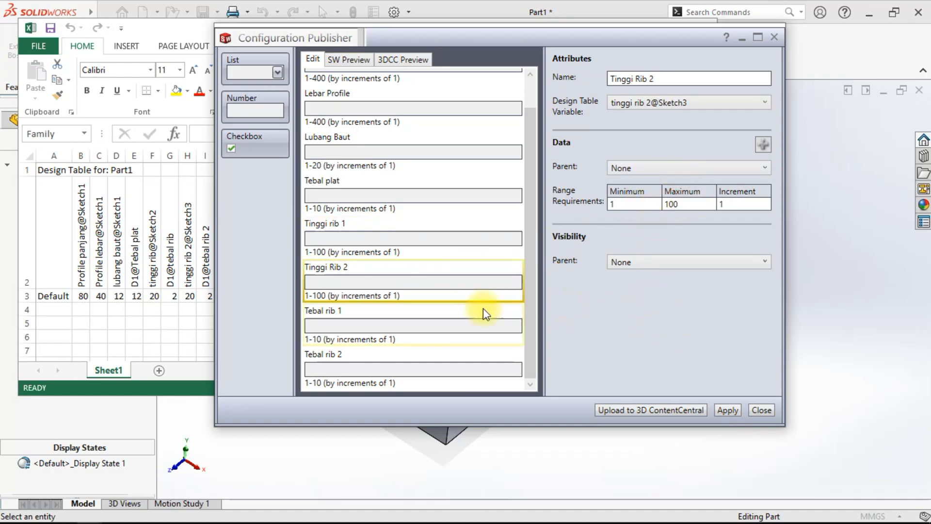
# - Review each number control's linked variable and range settings in the Configuration Publisher
pyautogui.scroll(2, 374, 220)
pyautogui.click(378, 94)
pyautogui.click(383, 141)
pyautogui.click(388, 186)
pyautogui.click(390, 229)
pyautogui.click(394, 274)
pyautogui.click(399, 318)
pyautogui.scroll(-1, 400, 342)
pyautogui.click(401, 343)
pyautogui.click(402, 369)
pyautogui.click(407, 291)
pyautogui.click(402, 202)
pyautogui.click(407, 145)
pyautogui.scroll(1, 409, 146)
pyautogui.click(409, 97)
pyautogui.click(409, 144)
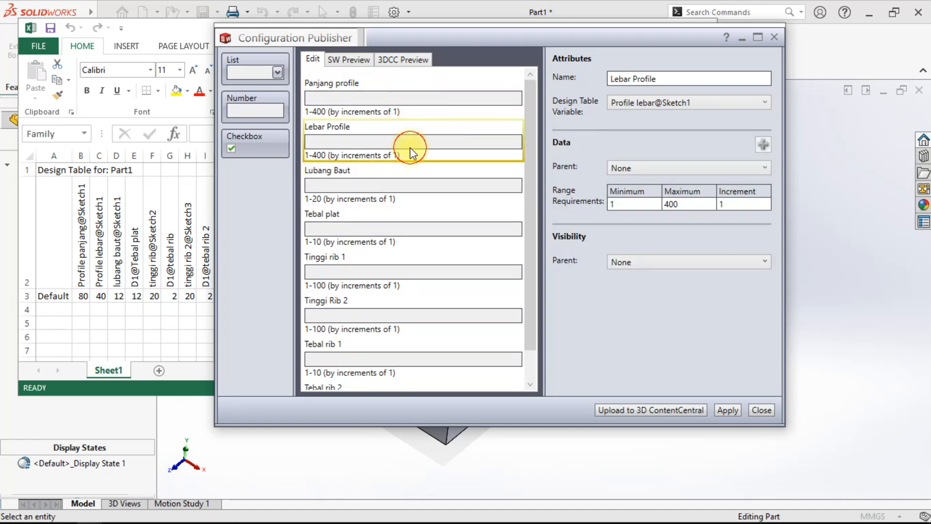
pyautogui.click(451, 204)
pyautogui.click(455, 243)
pyautogui.click(456, 284)
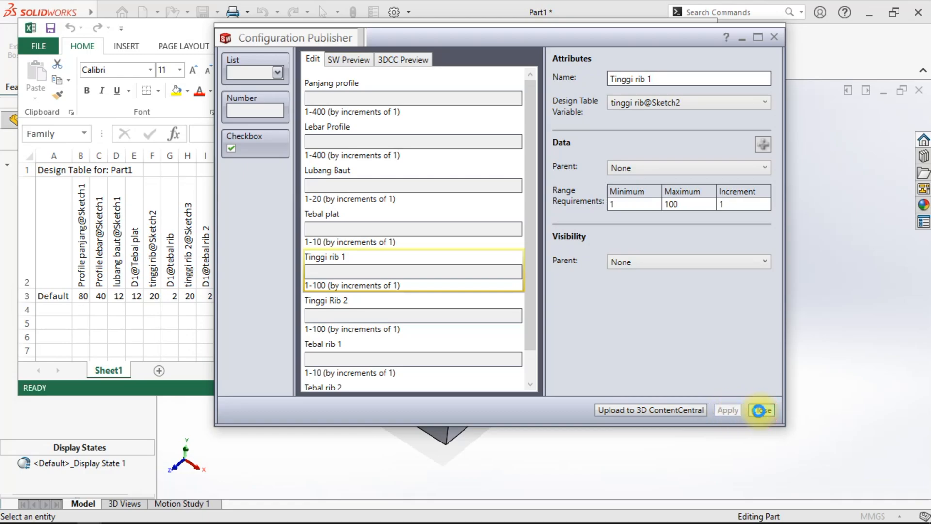
# - Close the Configuration Publisher and save the part as Sambungan baut flat without rebuilding
pyautogui.click(760, 410)
pyautogui.moveTo(720, 377); pyautogui.dragTo(694, 366, button='middle')
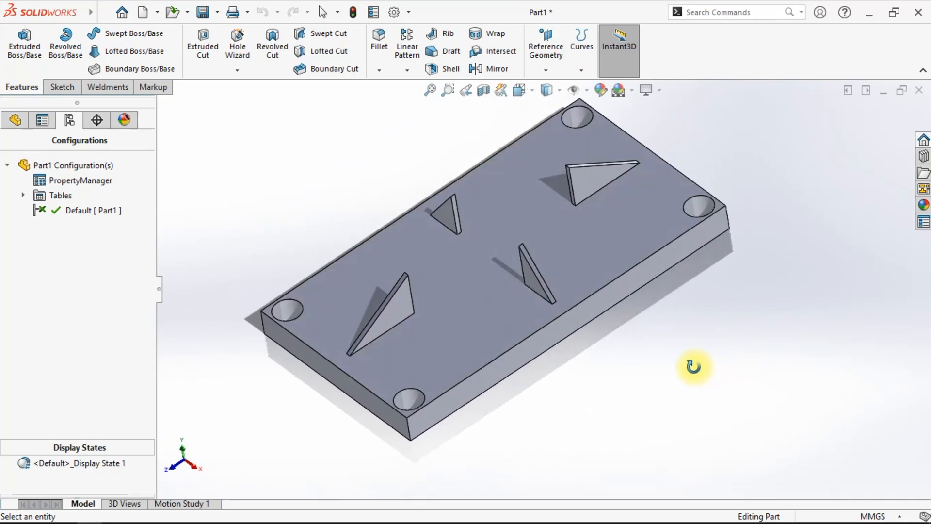
pyautogui.click(212, 11)
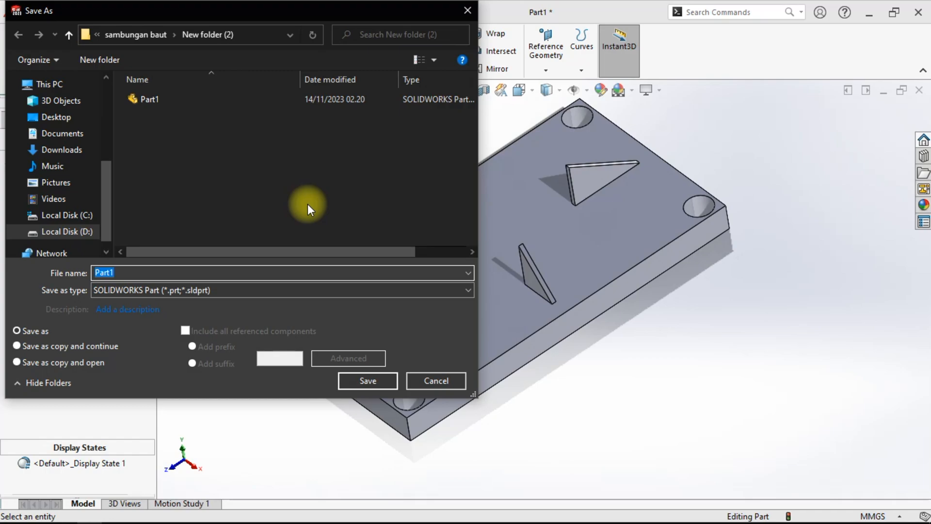
pyautogui.press('capslock')
pyautogui.write('S')
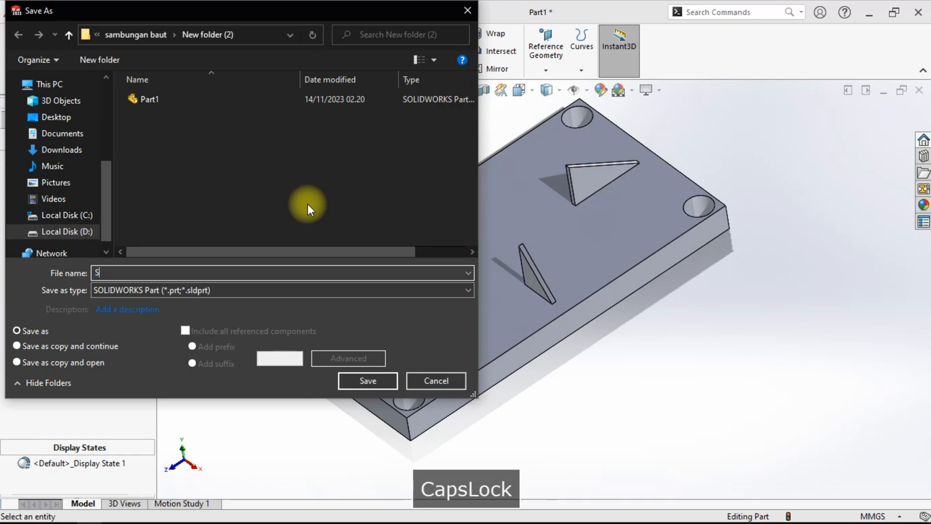
pyautogui.write('a')
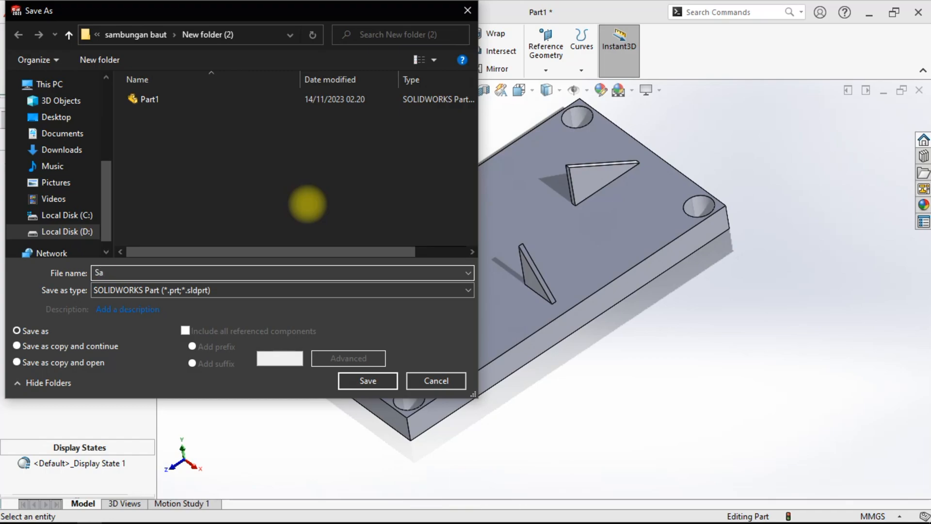
pyautogui.write('mbungan baut flat')
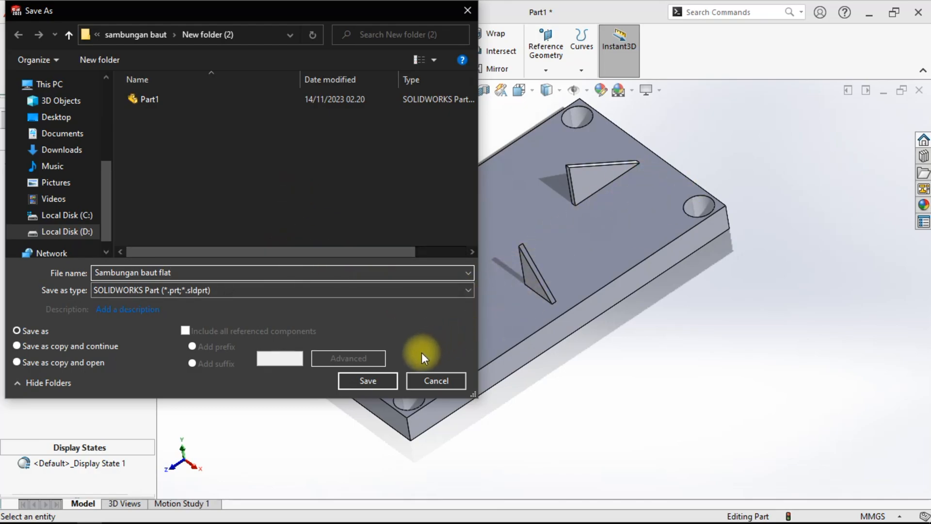
pyautogui.click(371, 380)
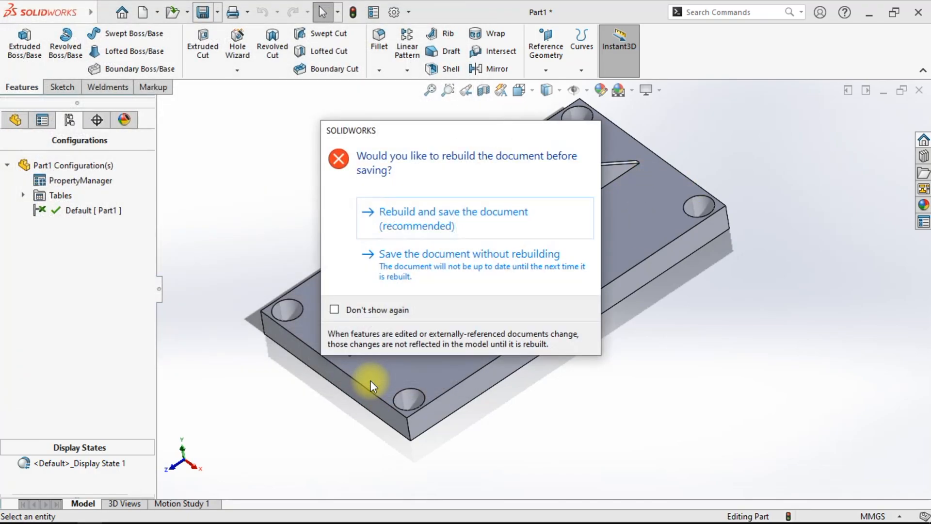
pyautogui.click(388, 271)
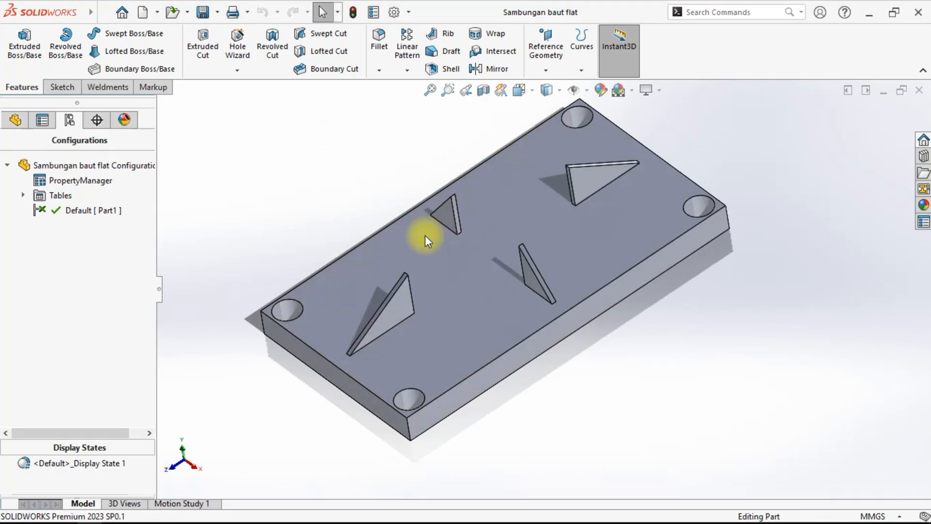
# - Close the part and open the Assem2 assembly from the same folder
pyautogui.moveTo(611, 357); pyautogui.dragTo(669, 362, button='middle')
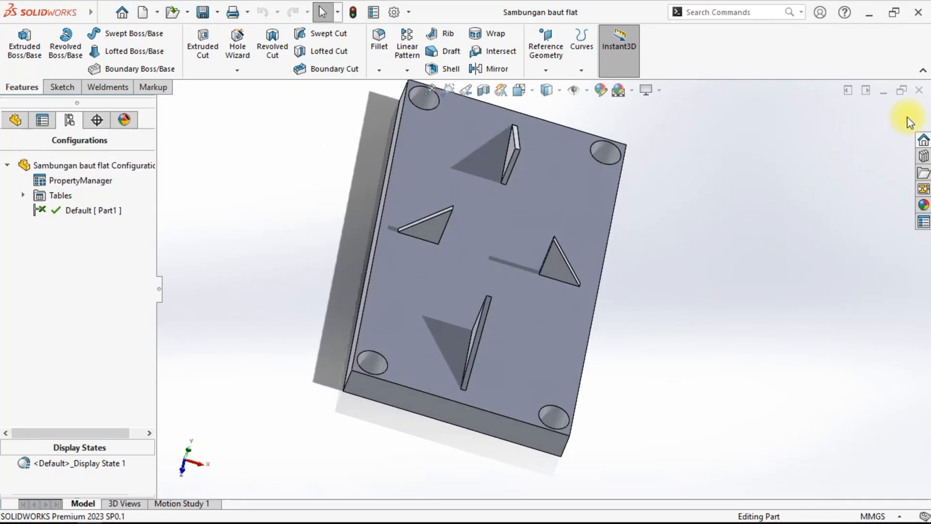
pyautogui.hotkey('ctrl', 'w')
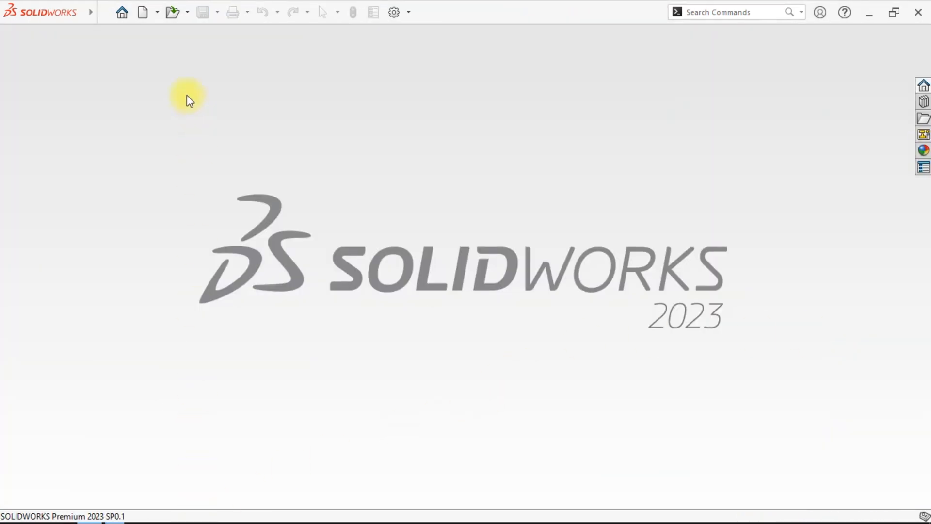
pyautogui.hotkey('ctrl', 'o')
pyautogui.click(410, 186)
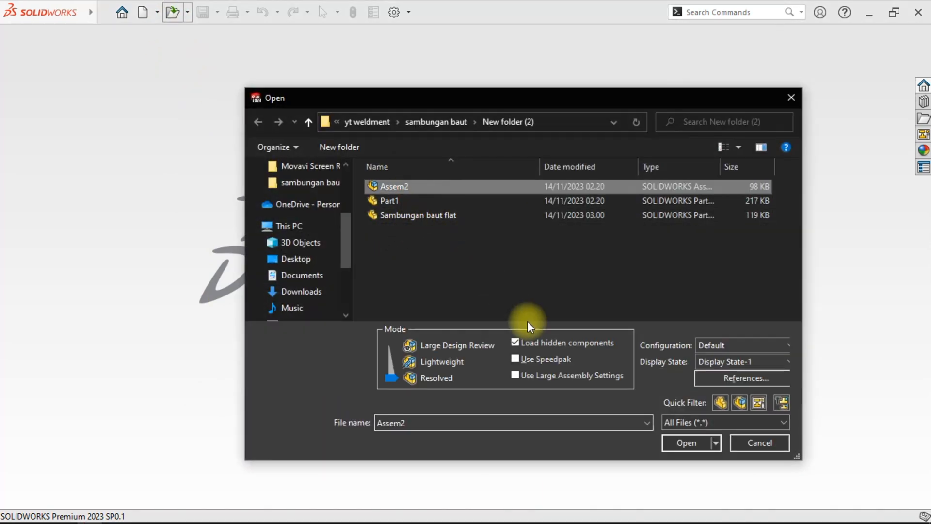
pyautogui.click(690, 443)
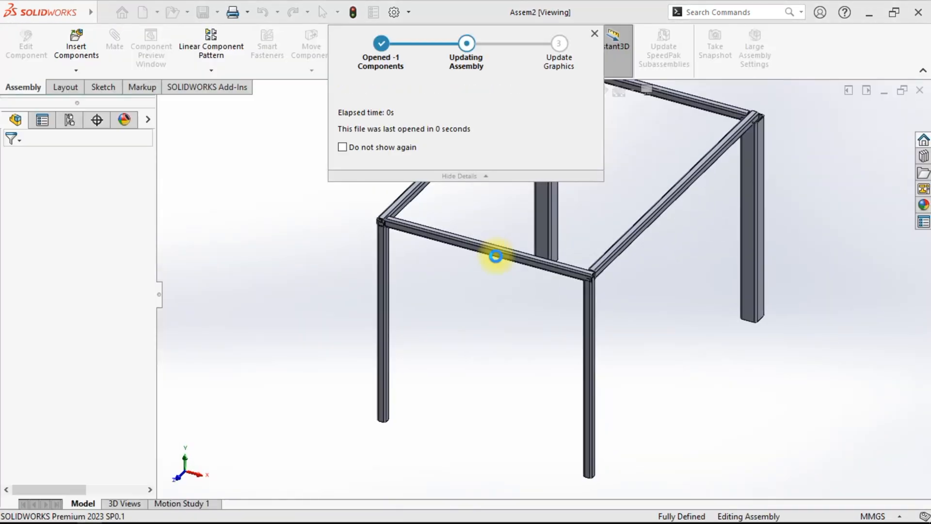
# - Open the Sambungan baut flat part file
pyautogui.scroll(-1, 701, 319)
pyautogui.moveTo(484, 363)
pyautogui.mouseDown(button='middle')
pyautogui.moveTo(478, 342)
pyautogui.moveTo(498, 335)
pyautogui.moveTo(448, 428)
pyautogui.moveTo(412, 343)
pyautogui.moveTo(470, 415)
pyautogui.moveTo(432, 391)
pyautogui.moveTo(442, 423)
pyautogui.moveTo(430, 389)
pyautogui.moveTo(460, 383)
pyautogui.moveTo(493, 347)
pyautogui.moveTo(439, 303)
pyautogui.moveTo(420, 220)
pyautogui.moveTo(513, 322)
pyautogui.moveTo(543, 334)
pyautogui.moveTo(560, 310)
pyautogui.moveTo(496, 367)
pyautogui.mouseUp(button='middle')
pyautogui.scroll(-2, 447, 427)
pyautogui.scroll(-3, 443, 427)
pyautogui.scroll(-2, 466, 378)
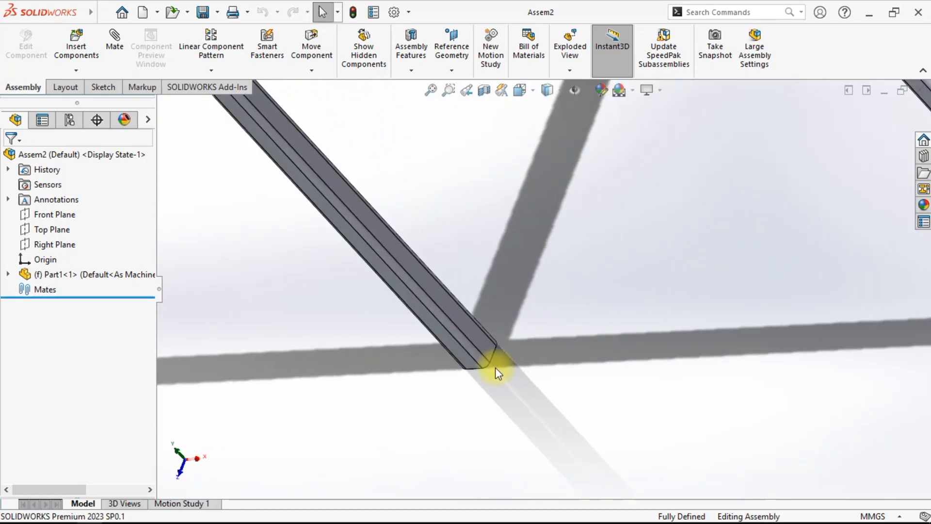
pyautogui.scroll(2, 496, 368)
pyautogui.click(167, 14)
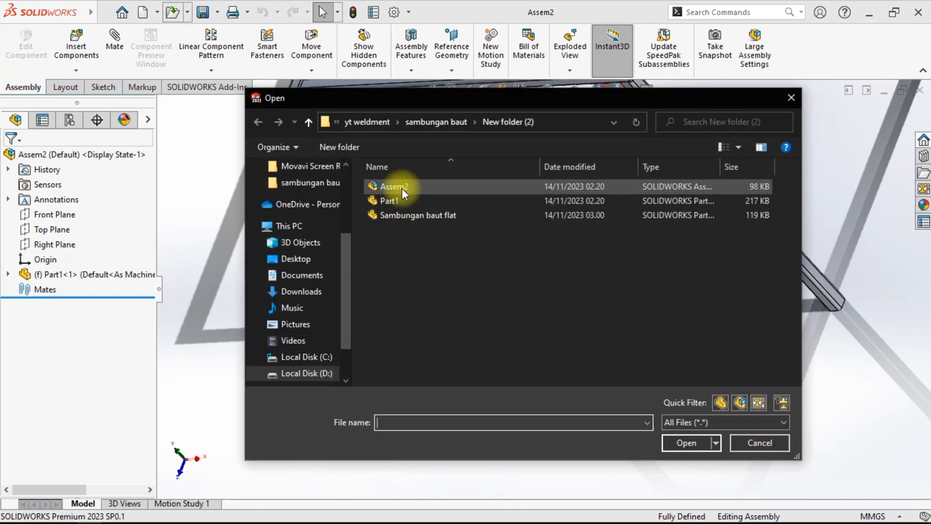
pyautogui.click(408, 215)
pyautogui.click(677, 443)
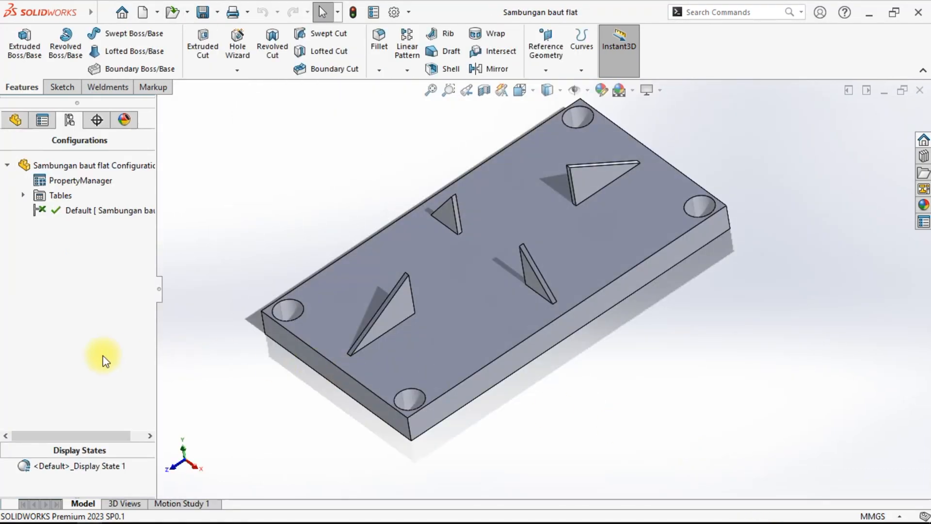
# - Add a mate reference using the plate's top face as a Coincident primary entity
pyautogui.click(14, 121)
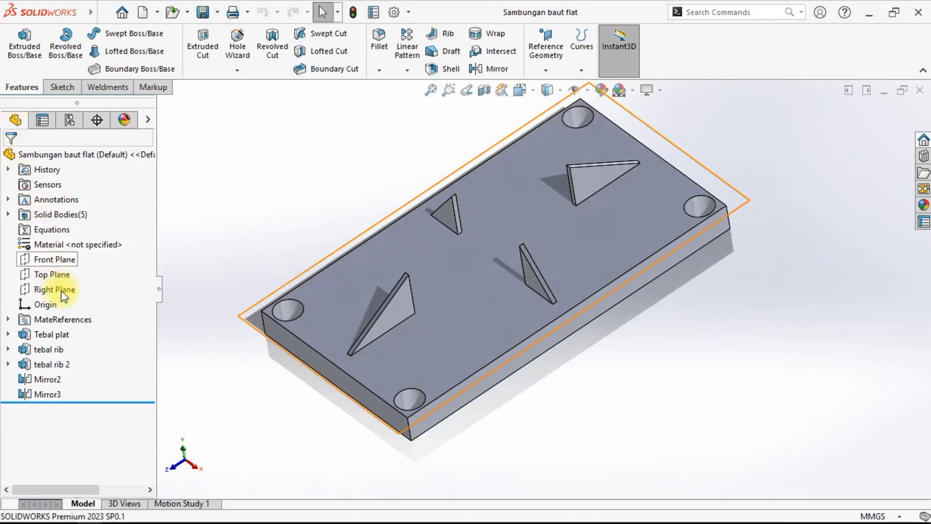
pyautogui.click(8, 318)
pyautogui.rightClick(65, 318)
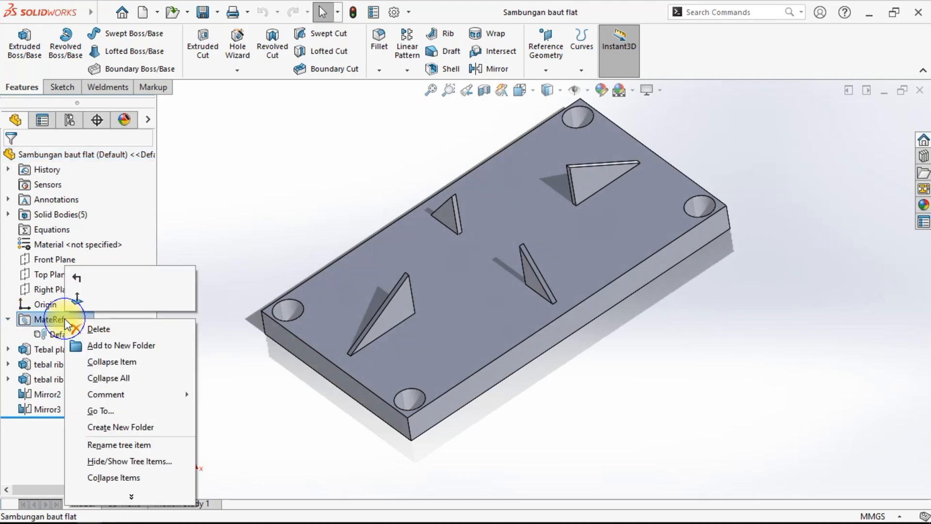
pyautogui.click(188, 218)
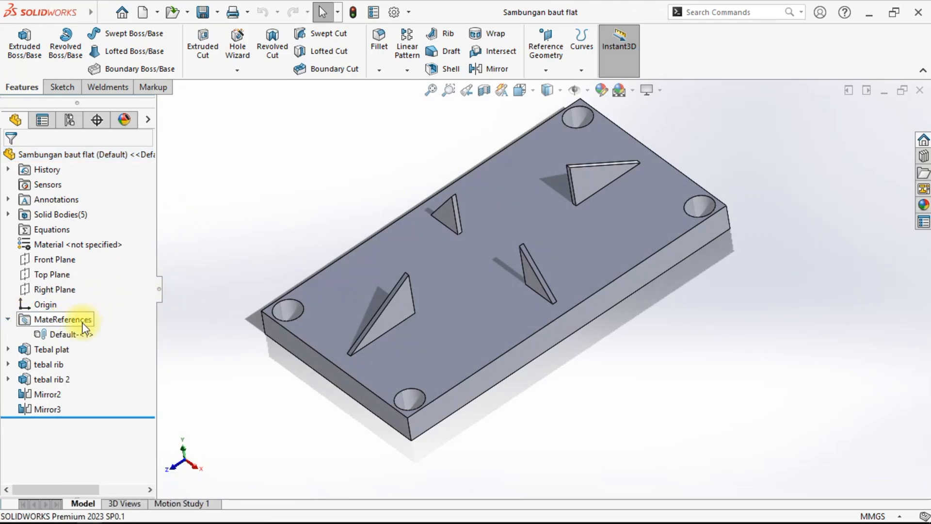
pyautogui.rightClick(68, 334)
pyautogui.click(201, 224)
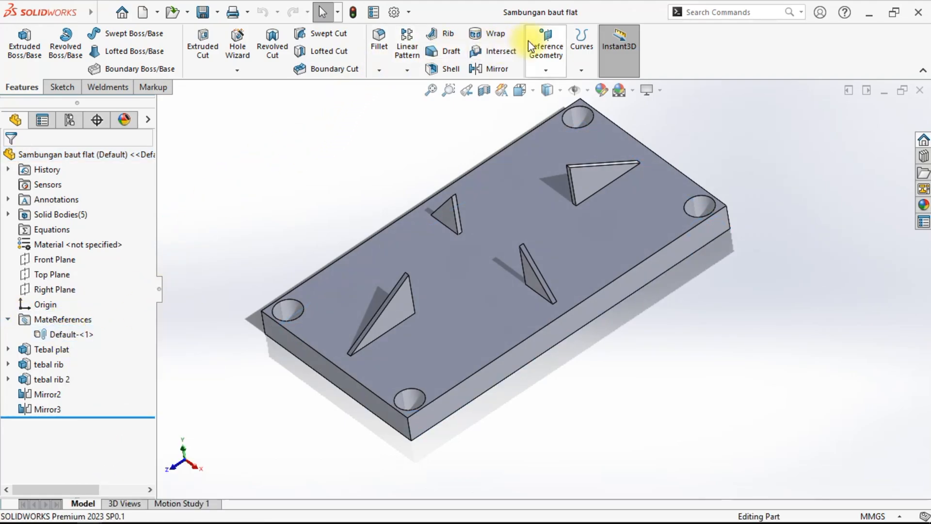
pyautogui.click(540, 39)
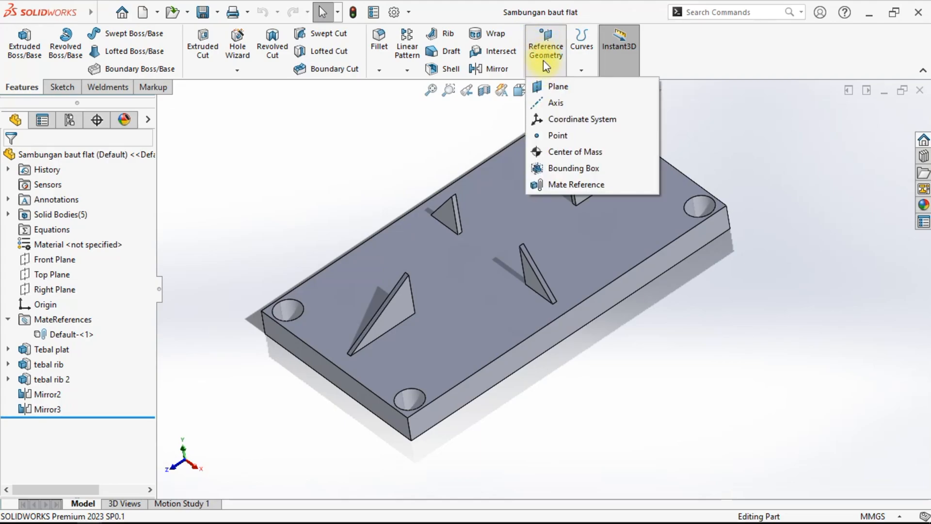
pyautogui.click(561, 185)
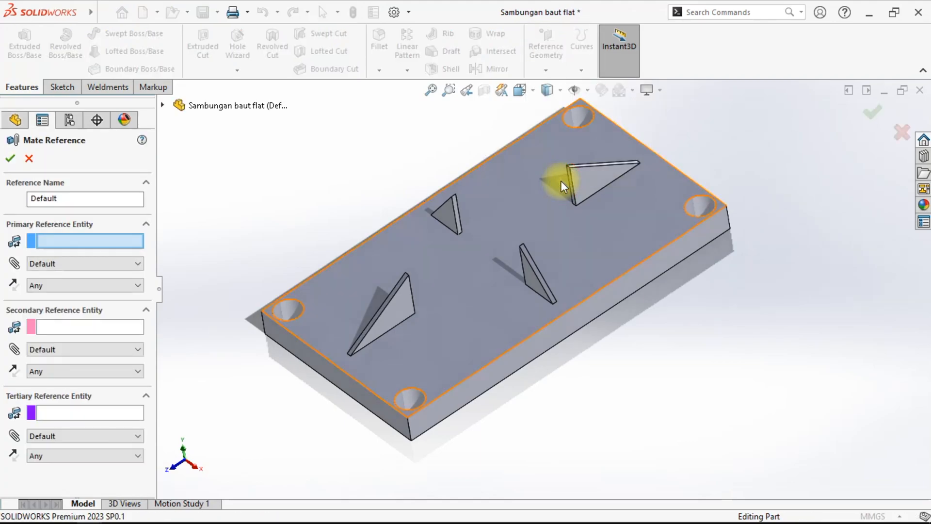
pyautogui.click(505, 193)
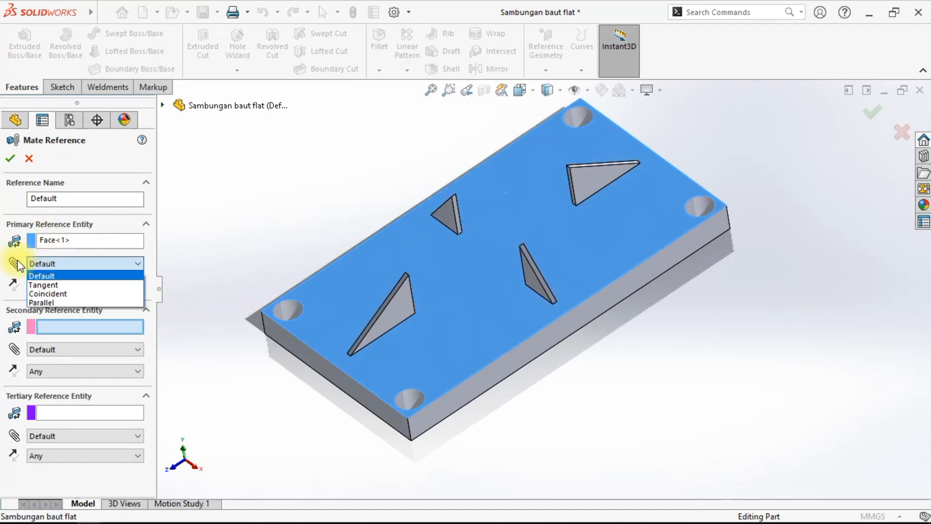
pyautogui.click(54, 295)
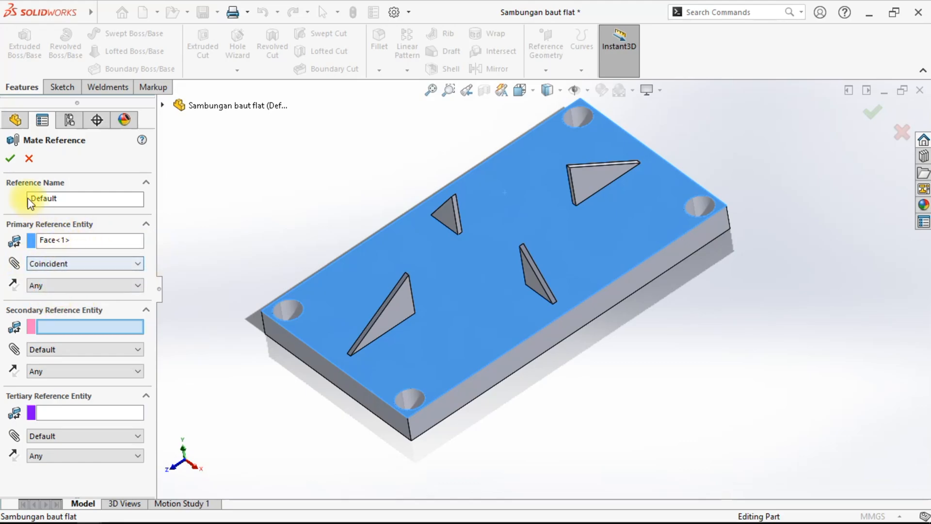
pyautogui.click(11, 160)
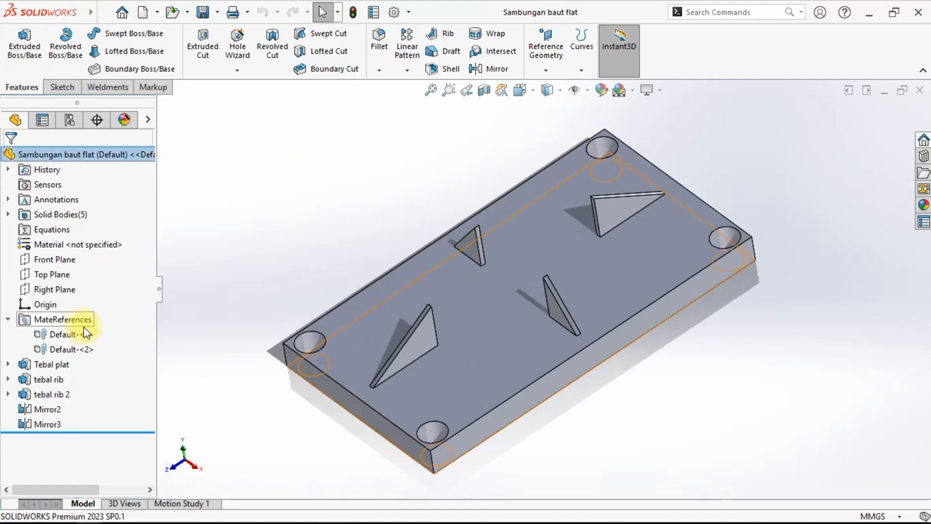
# - Examine the new mate reference and the stiffener ribs on the plate
pyautogui.click(68, 349)
pyautogui.click(613, 430)
pyautogui.moveTo(613, 430); pyautogui.dragTo(500, 272, button='middle')
pyautogui.scroll(-3, 566, 300)
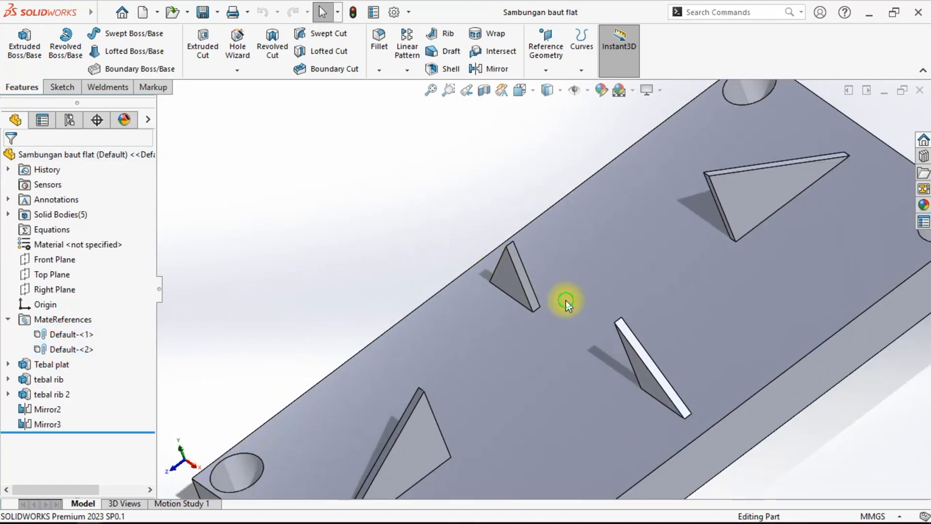
pyautogui.scroll(-3, 552, 297)
pyautogui.click(518, 278)
pyautogui.click(442, 261)
pyautogui.moveTo(441, 261); pyautogui.dragTo(557, 289, button='middle')
pyautogui.scroll(6, 555, 289)
# - Start another mate reference, picking a side face of one rib as primary and a face of another rib as secondary
pyautogui.click(542, 48)
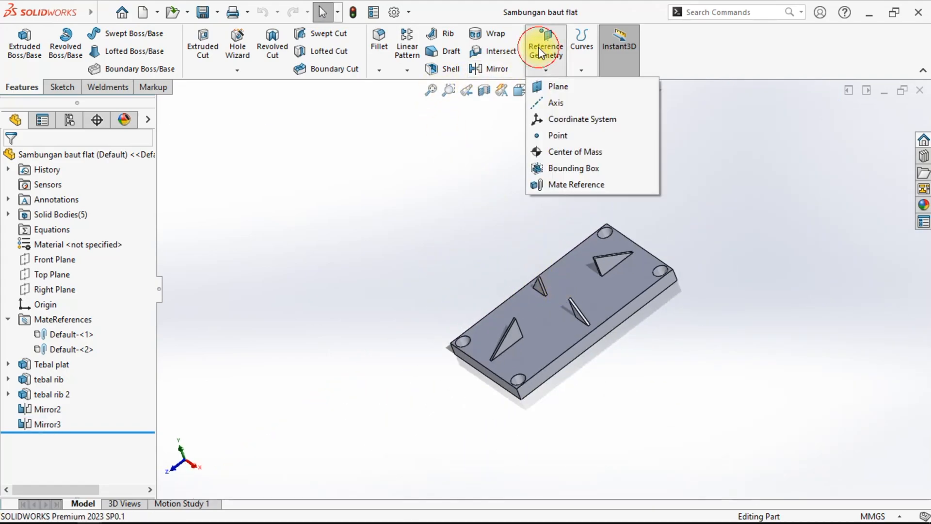
pyautogui.click(561, 184)
pyautogui.moveTo(562, 190); pyautogui.dragTo(487, 325, button='middle')
pyautogui.scroll(8, 562, 310)
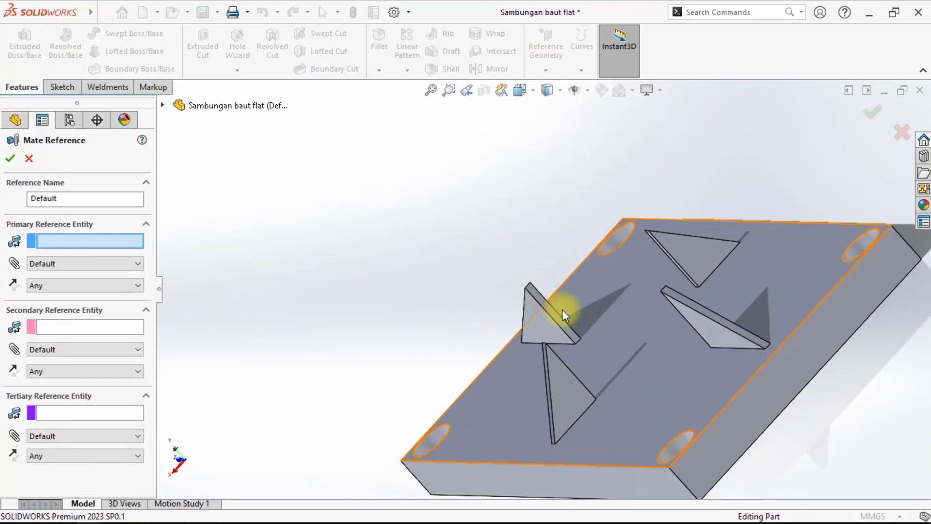
pyautogui.click(548, 324)
pyautogui.moveTo(548, 324); pyautogui.dragTo(840, 241, button='middle')
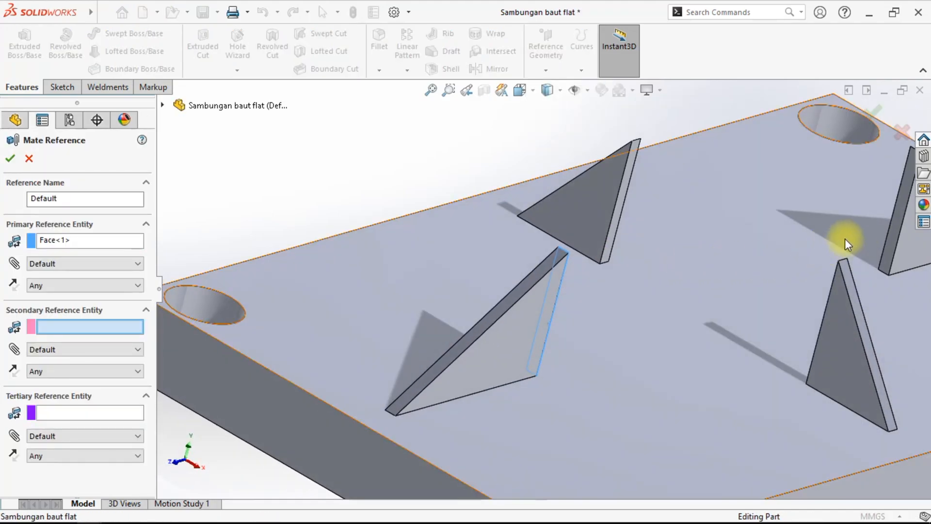
pyautogui.click(889, 248)
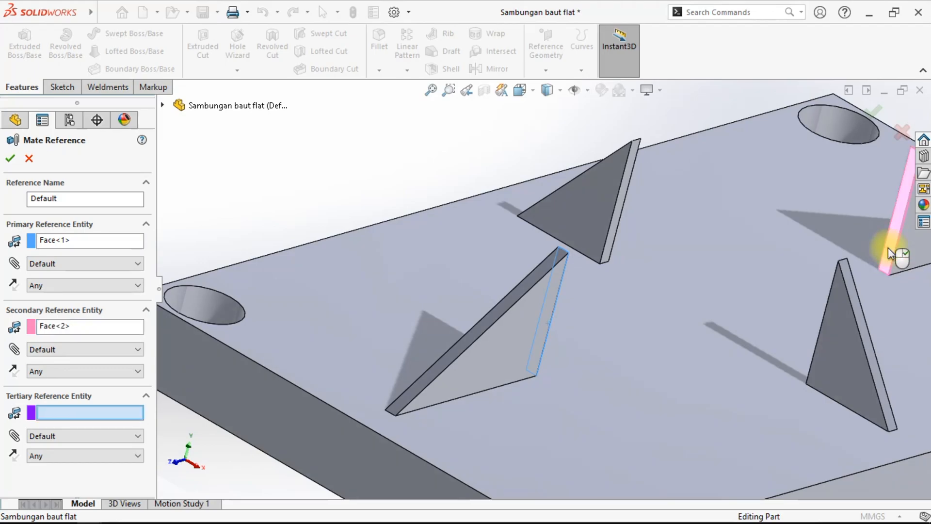
pyautogui.scroll(-5, 578, 270)
pyautogui.scroll(5, 561, 270)
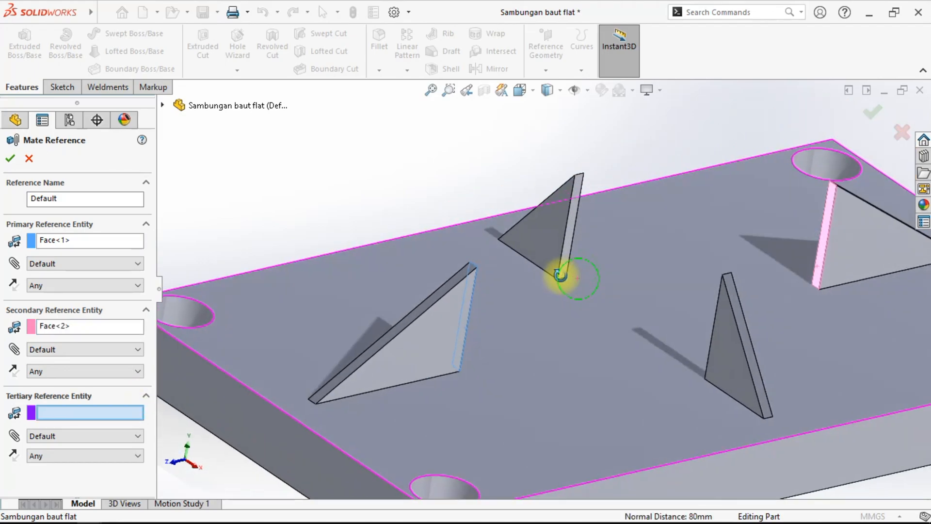
# - Set both the primary and secondary references to Coincident and accept the mate reference
pyautogui.click(54, 262)
pyautogui.click(56, 294)
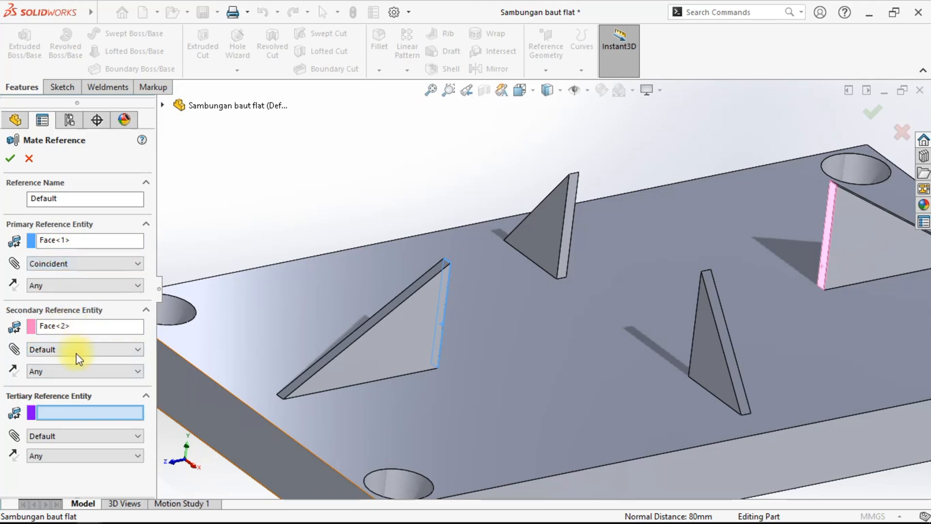
pyautogui.click(78, 359)
pyautogui.click(74, 377)
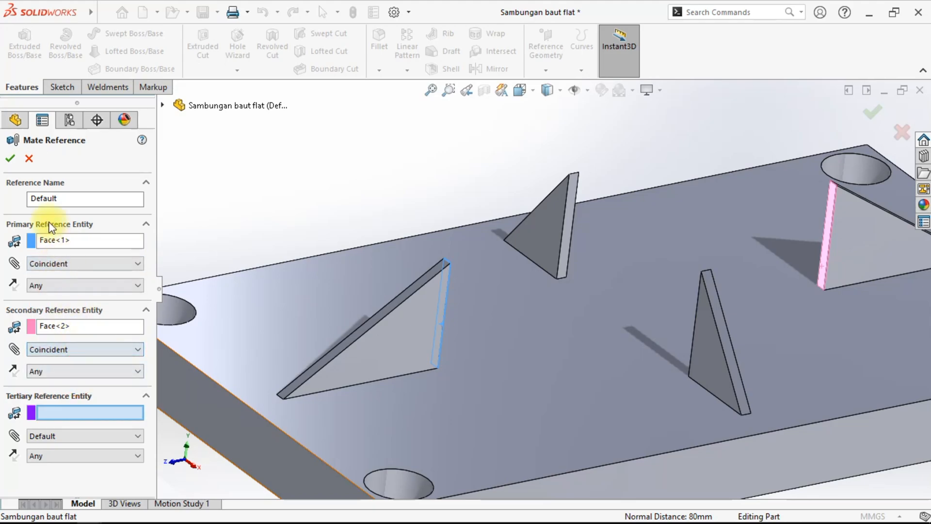
pyautogui.click(18, 158)
# - Add another mate reference on two other rib faces, with both primary and secondary references set to Coincident
pyautogui.moveTo(482, 232); pyautogui.dragTo(455, 236, button='middle')
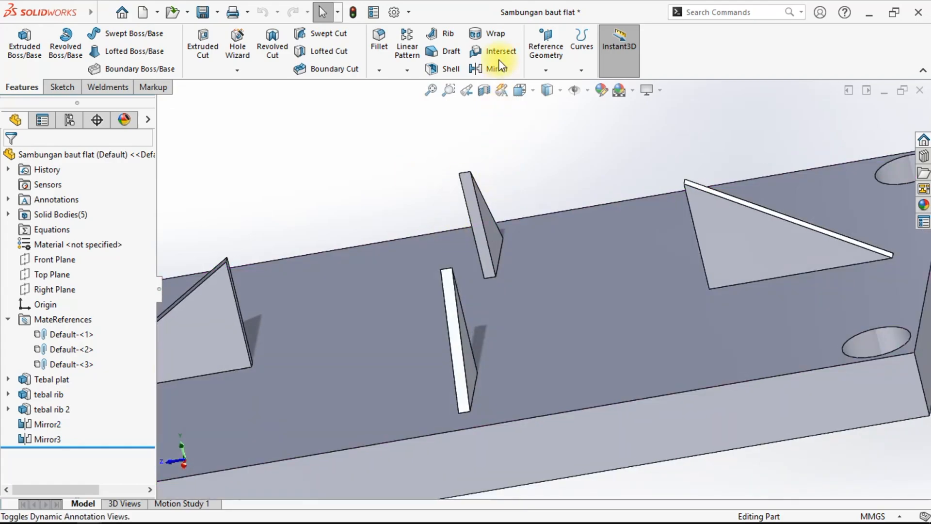
pyautogui.click(546, 48)
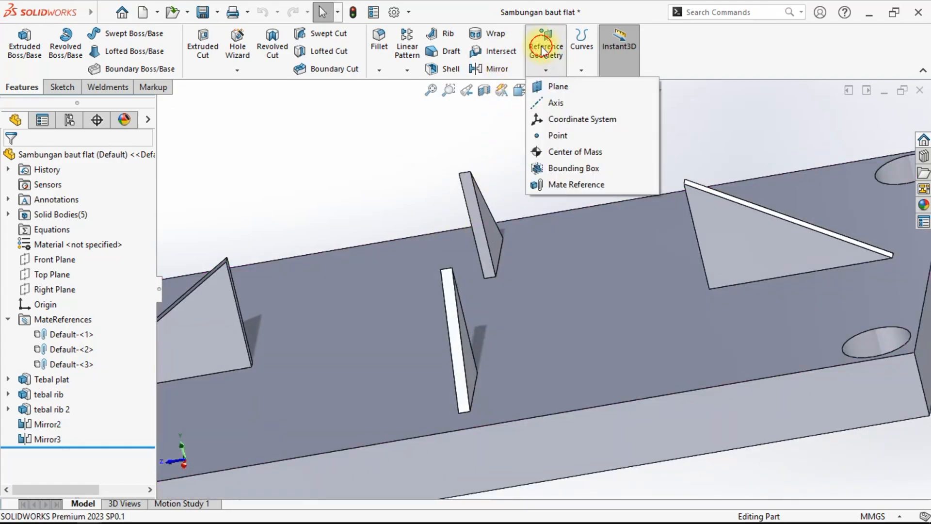
pyautogui.click(561, 185)
pyautogui.click(483, 227)
pyautogui.moveTo(483, 227); pyautogui.dragTo(318, 392, button='middle')
pyautogui.scroll(-3, 318, 392)
pyautogui.click(328, 375)
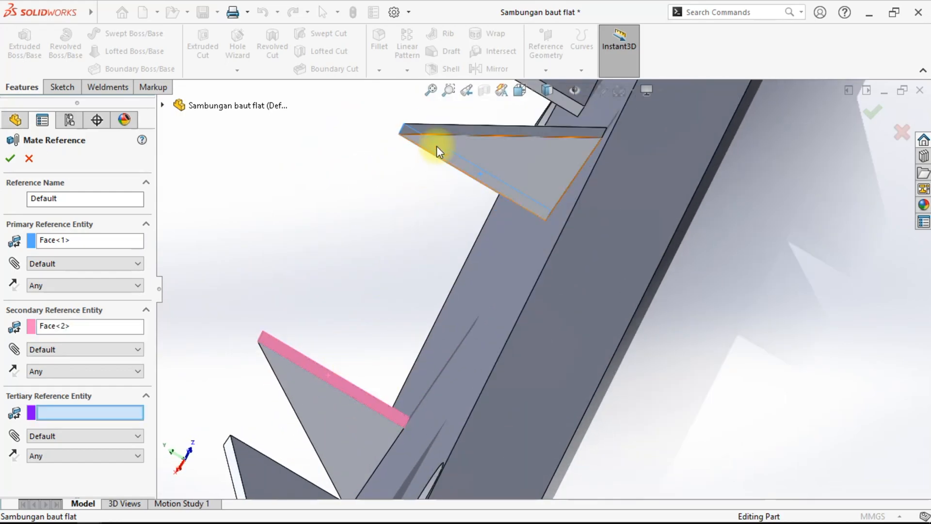
pyautogui.click(520, 90)
pyautogui.click(596, 125)
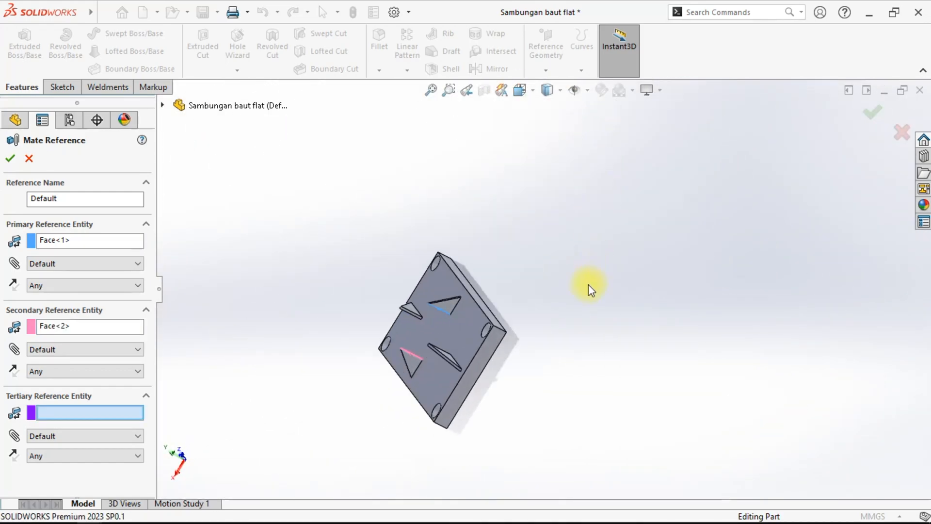
pyautogui.click(64, 264)
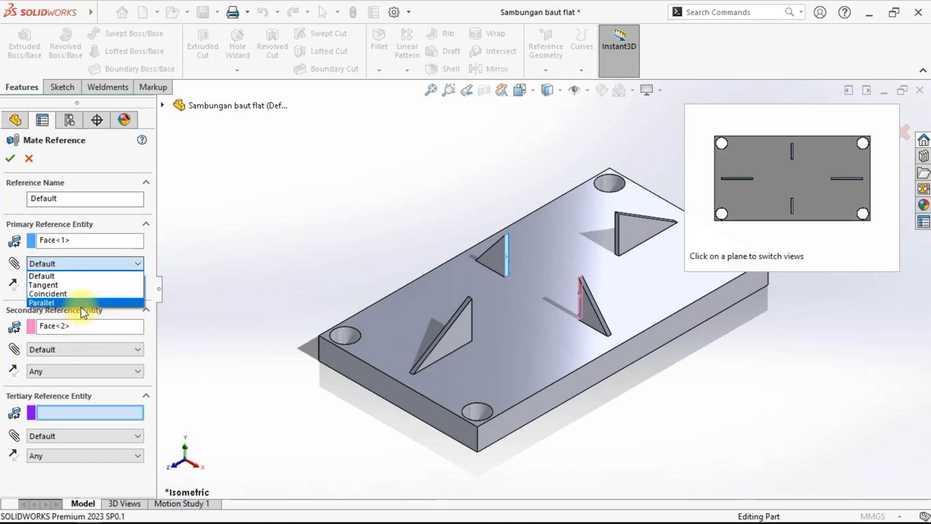
pyautogui.click(78, 291)
pyautogui.click(90, 351)
pyautogui.click(90, 373)
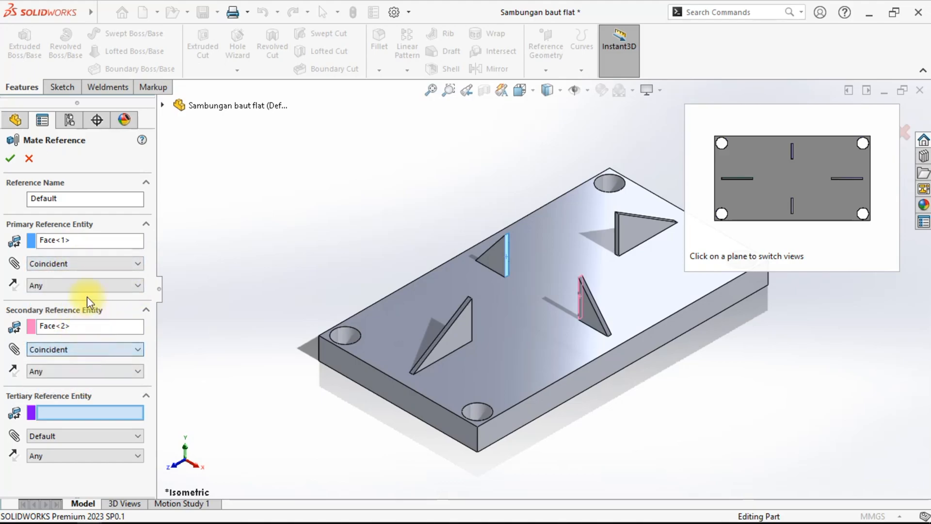
pyautogui.click(10, 159)
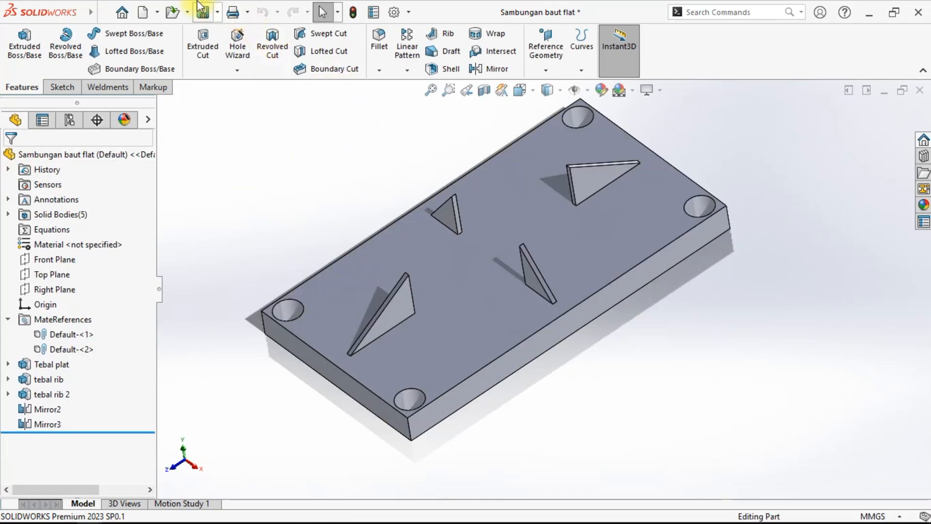
# - Save the base-plate part and close its window to return to the assembly
pyautogui.click(202, 12)
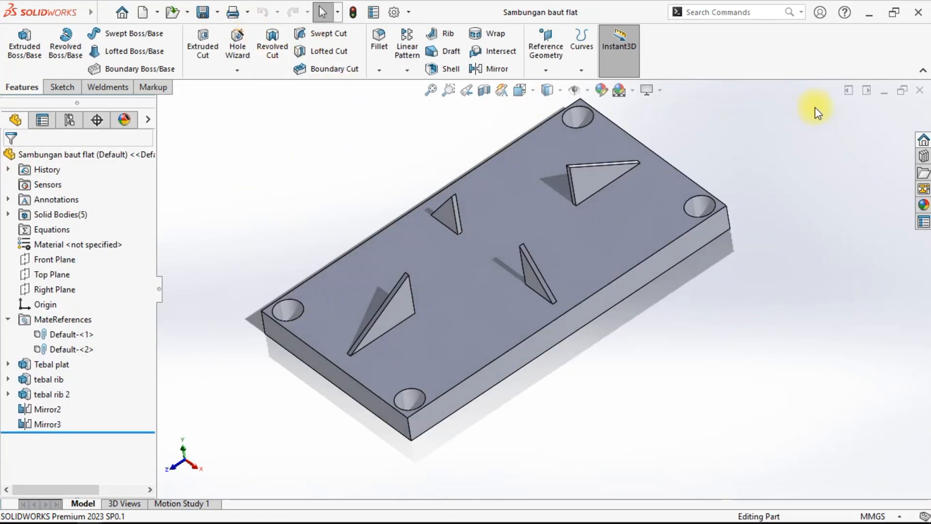
pyautogui.click(925, 92)
pyautogui.moveTo(502, 293); pyautogui.dragTo(408, 175, button='middle')
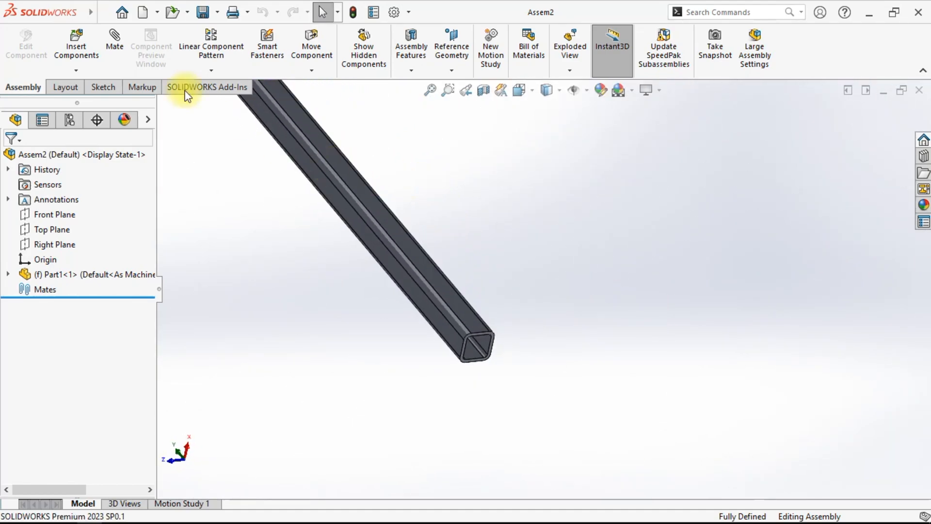
# - Measure the square tube's width with a reference dimension across its open end
pyautogui.click(102, 88)
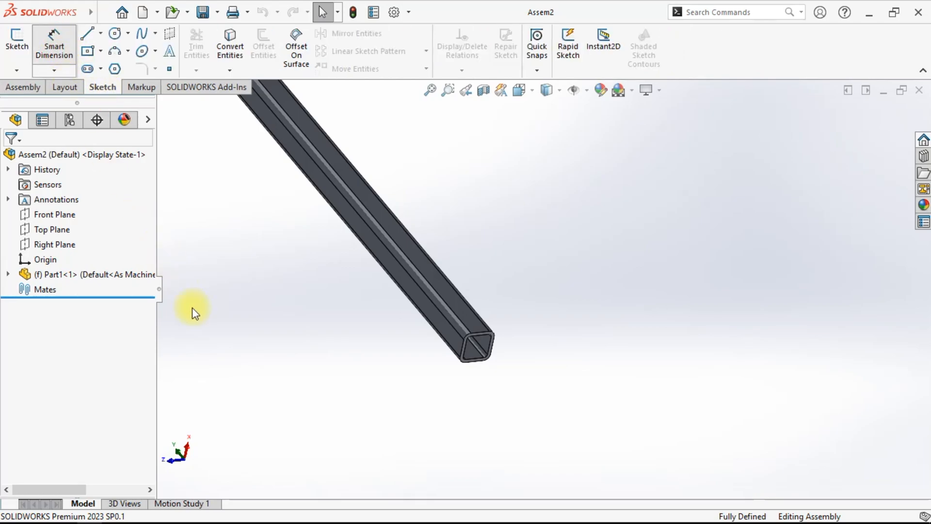
pyautogui.click(14, 289)
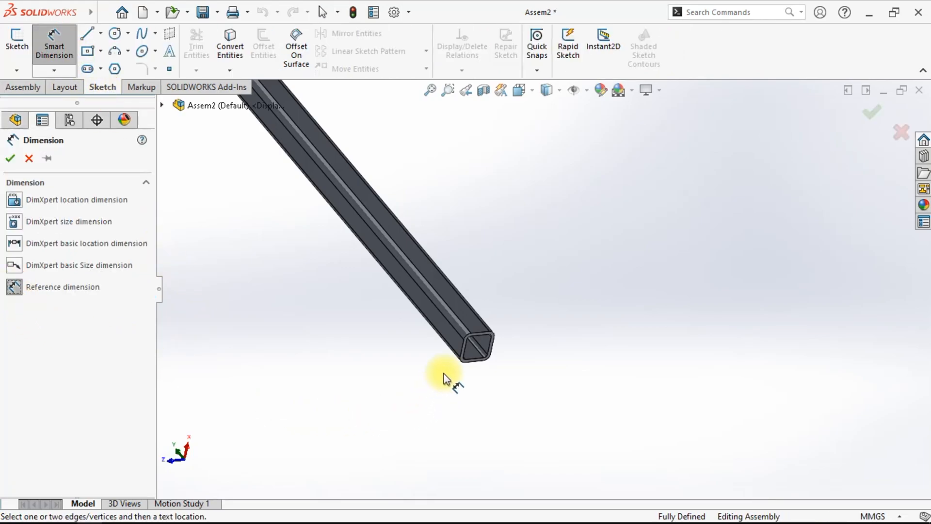
pyautogui.scroll(-5, 441, 376)
pyautogui.click(453, 353)
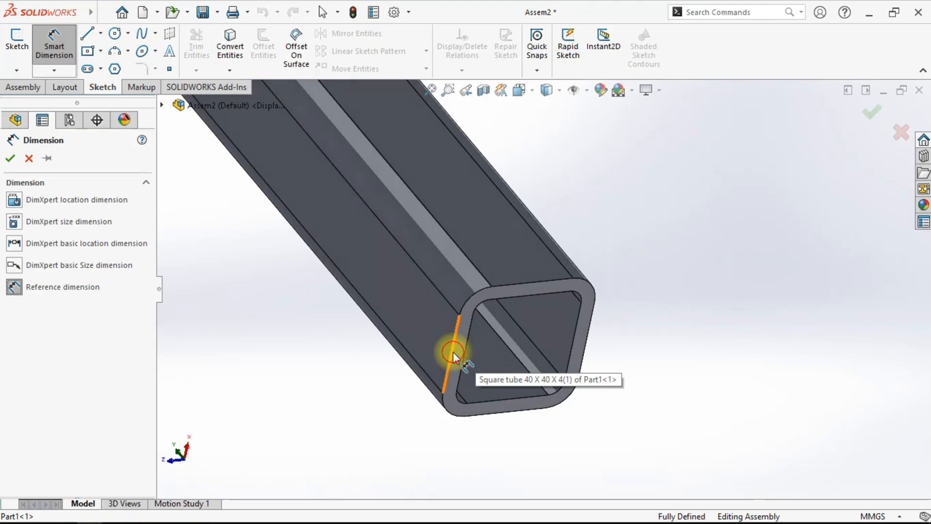
pyautogui.click(584, 352)
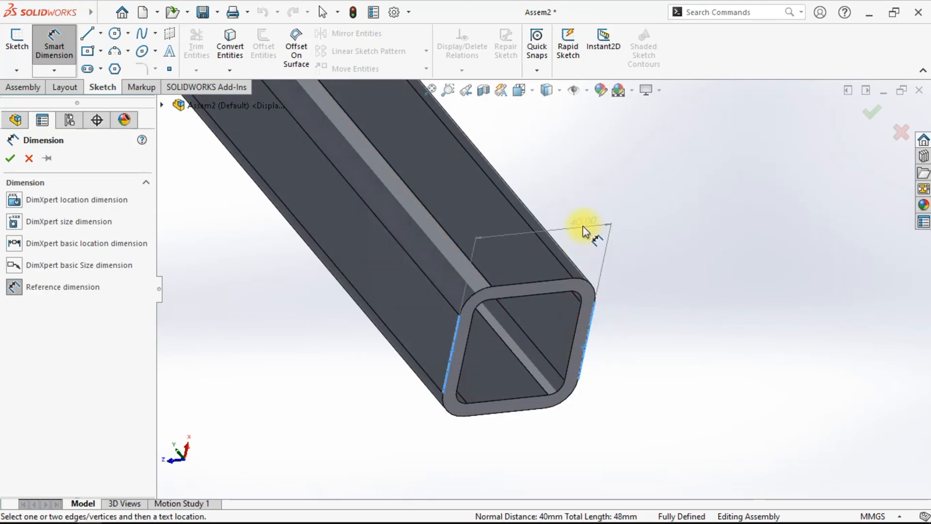
pyautogui.click(595, 220)
pyautogui.click(639, 279)
pyautogui.scroll(5, 645, 300)
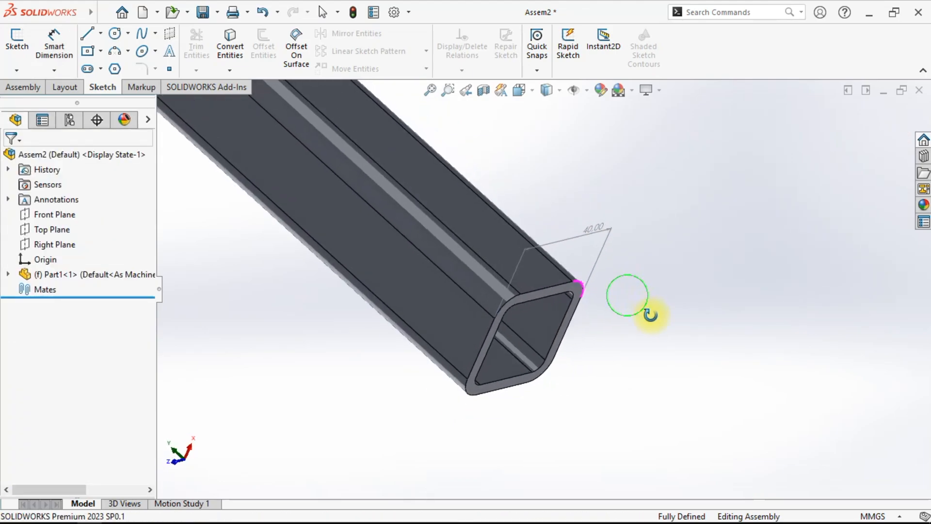
# - Examine the tube frame assembly from an isometric view
pyautogui.rightClick(611, 284)
pyautogui.rightClick(602, 230)
pyautogui.moveTo(538, 328); pyautogui.dragTo(538, 385, button='middle')
pyautogui.scroll(5, 601, 320)
pyautogui.click(515, 93)
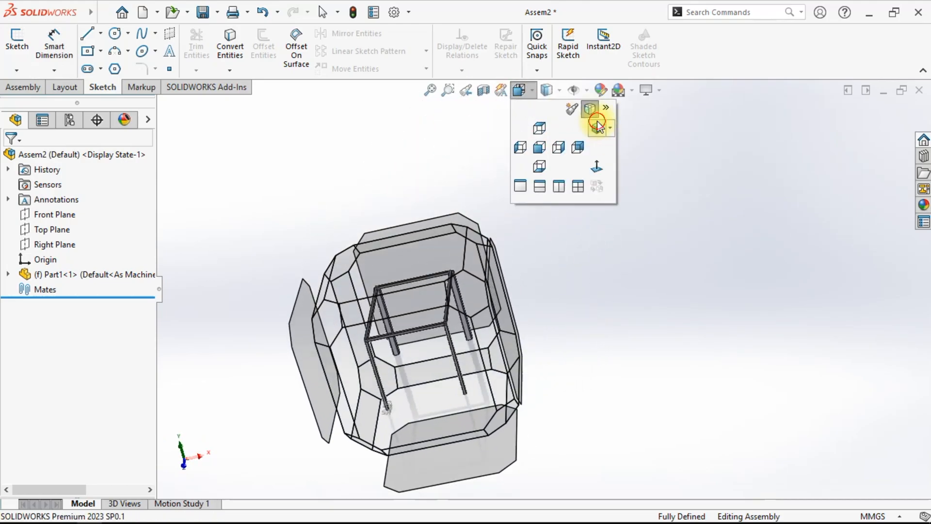
pyautogui.click(597, 118)
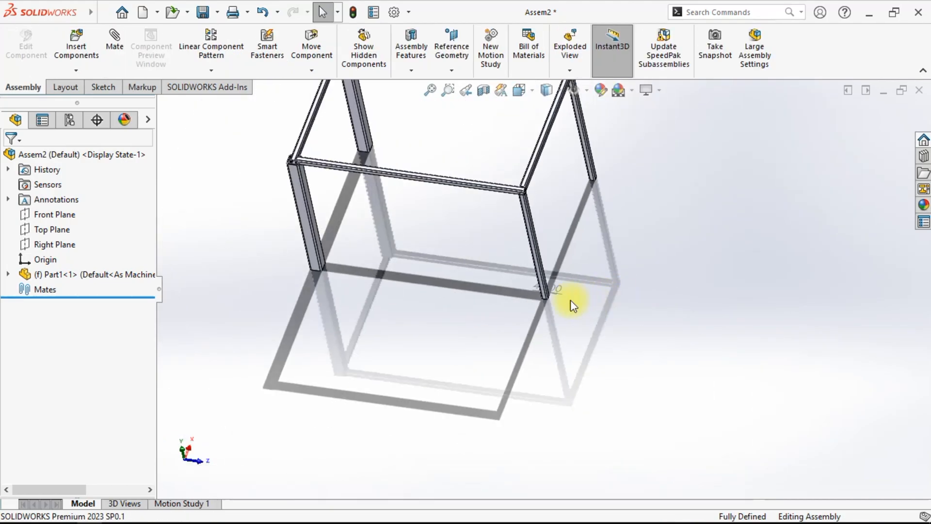
pyautogui.scroll(-4, 417, 270)
pyautogui.moveTo(418, 270); pyautogui.dragTo(451, 273, button='middle')
pyautogui.scroll(3, 451, 286)
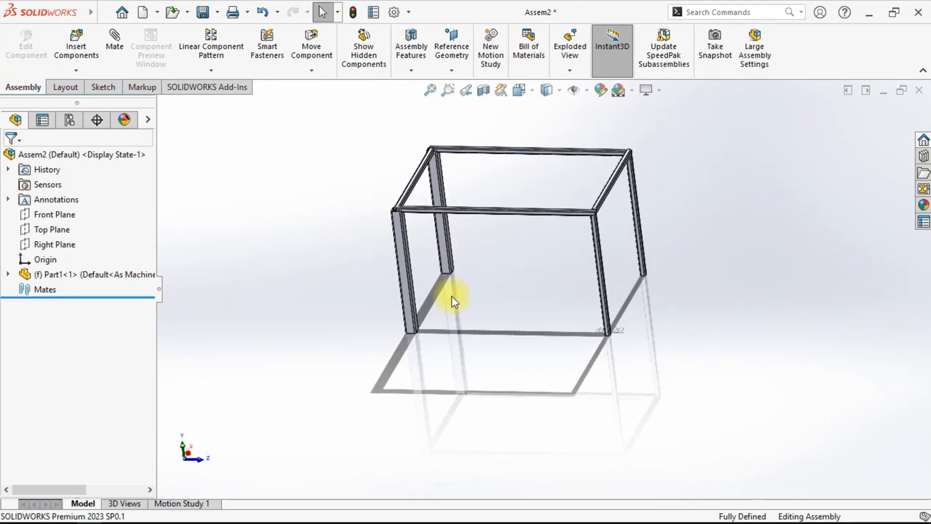
pyautogui.scroll(-2, 452, 296)
# - Insert the Sambungan baut flat part and place it at the bottom of a frame leg
pyautogui.click(77, 43)
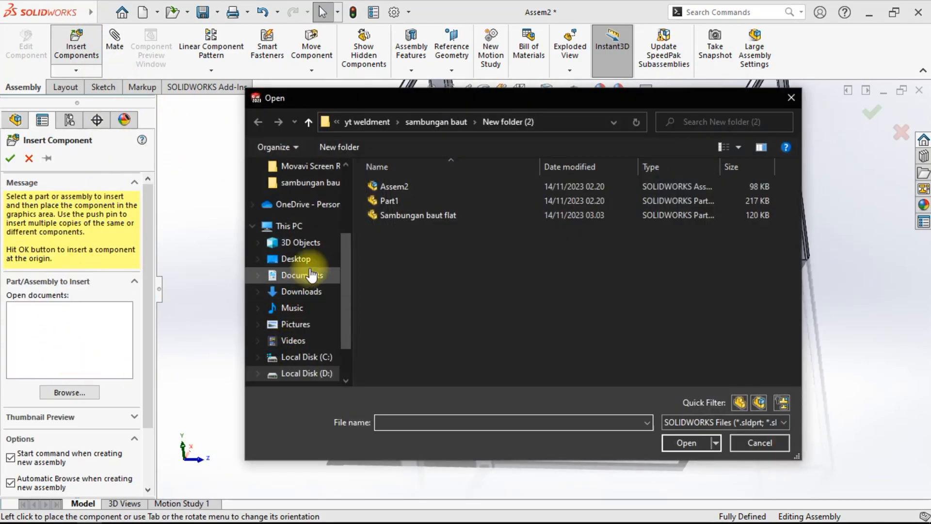
pyautogui.click(404, 216)
pyautogui.click(673, 441)
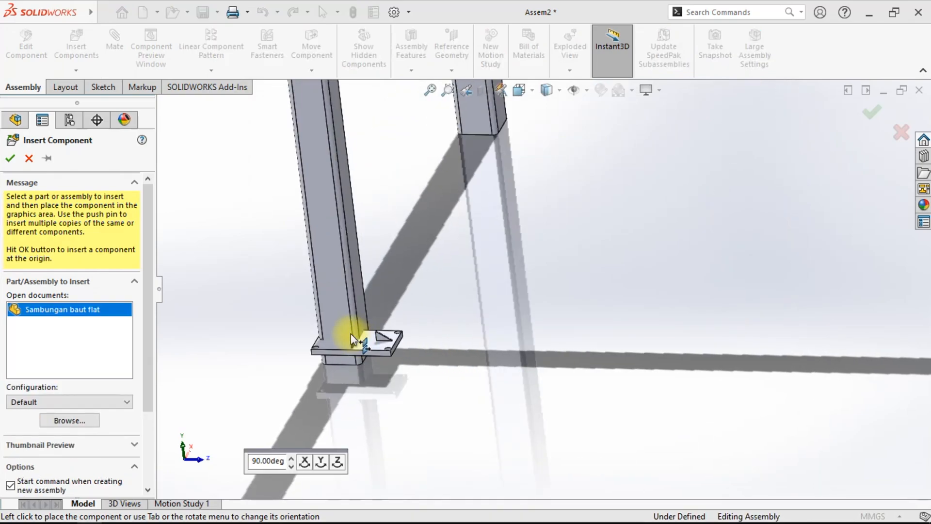
pyautogui.scroll(4, 348, 335)
pyautogui.scroll(-4, 349, 339)
pyautogui.scroll(-2, 599, 318)
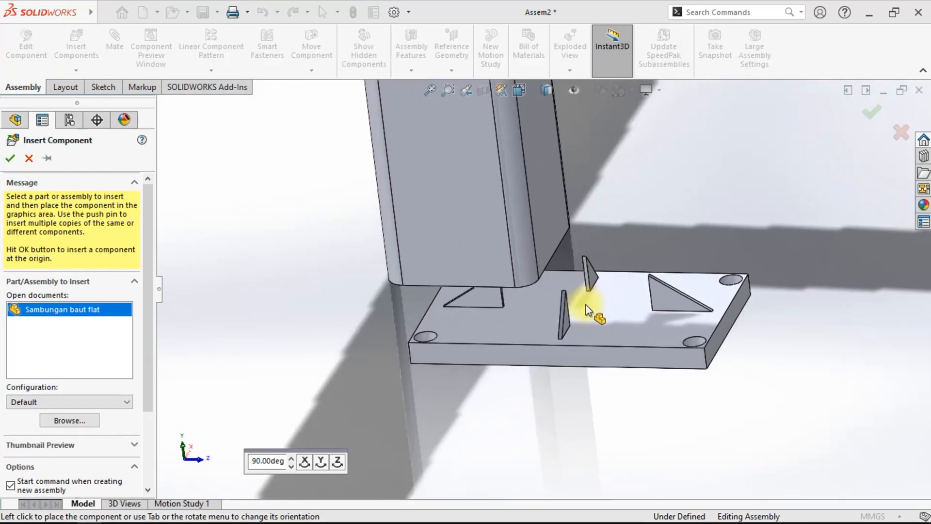
pyautogui.scroll(6, 609, 310)
pyautogui.scroll(-10, 697, 293)
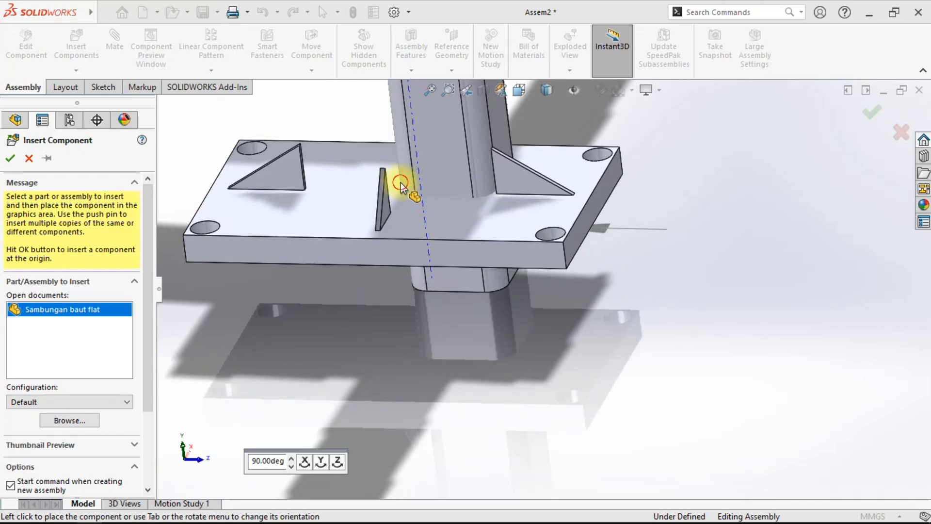
pyautogui.click(400, 182)
# - Configure the component with Panjang profile 40, Lebar Profile 40, Lubang Baut 10 and Tebal plat 3
pyautogui.scroll(1, 524, 261)
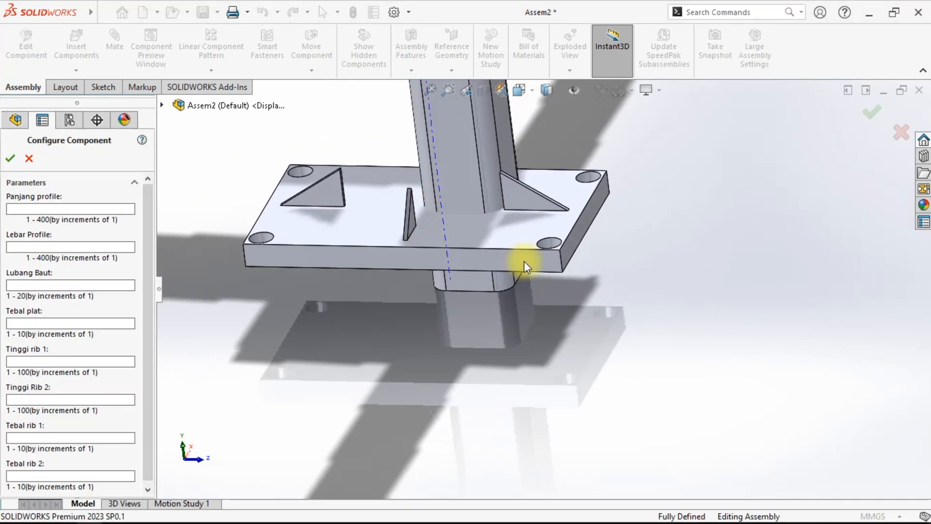
pyautogui.scroll(2, 524, 261)
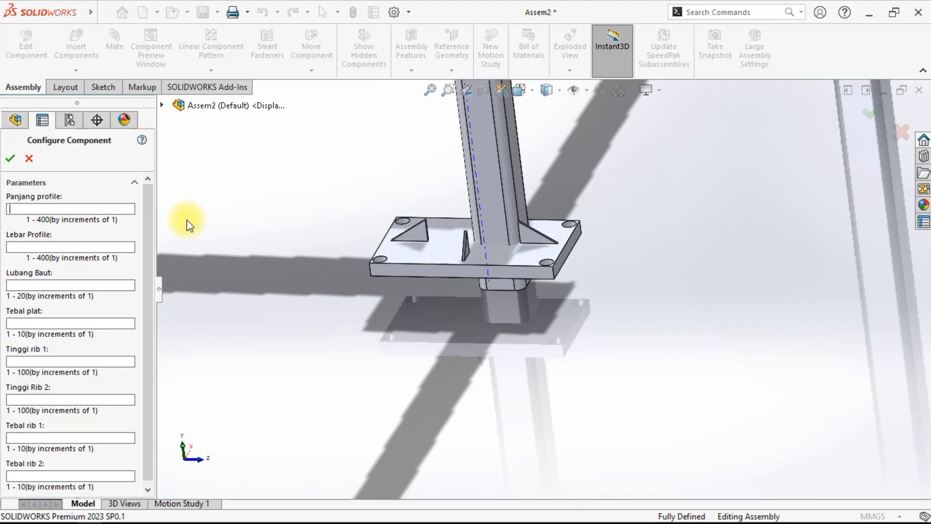
pyautogui.moveTo(549, 311); pyautogui.dragTo(433, 253, button='middle')
pyautogui.scroll(-4, 537, 285)
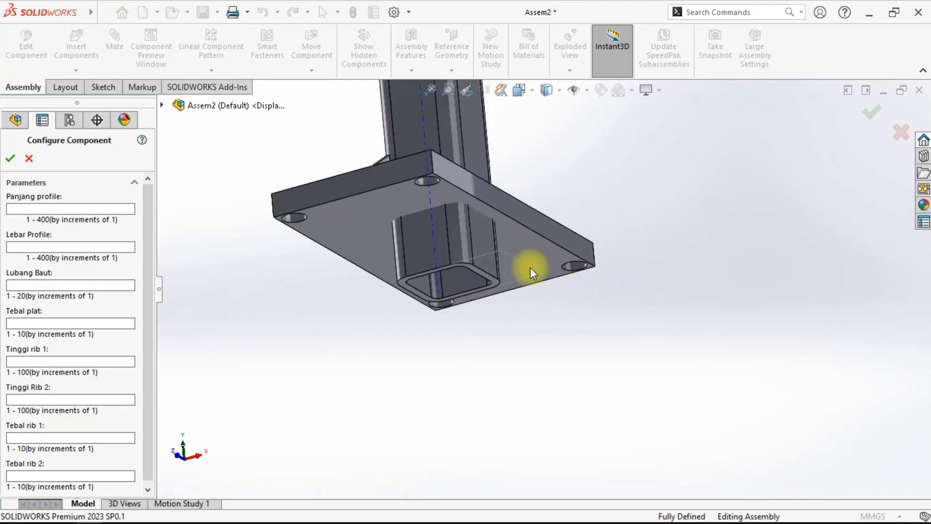
pyautogui.moveTo(532, 359); pyautogui.dragTo(533, 399, button='middle')
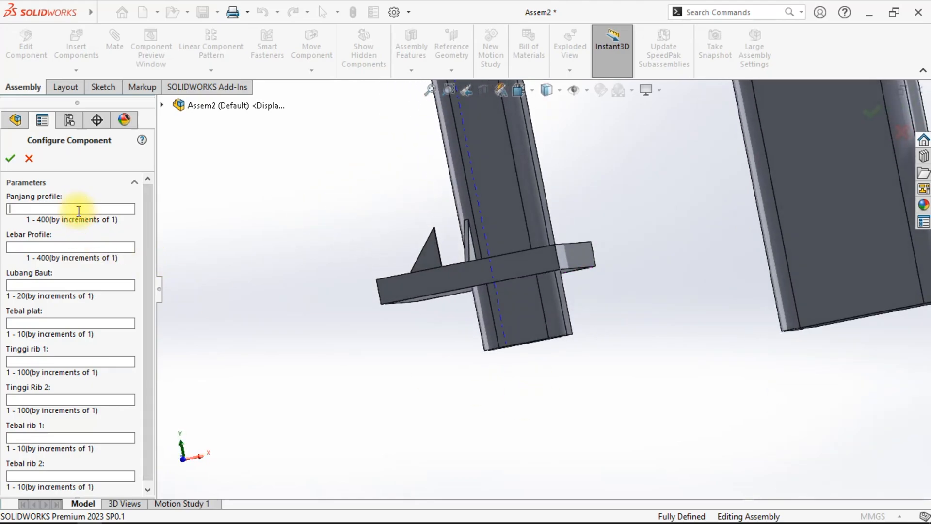
pyautogui.moveTo(641, 366); pyautogui.dragTo(623, 330, button='middle')
pyautogui.scroll(3, 619, 331)
pyautogui.scroll(-2, 449, 260)
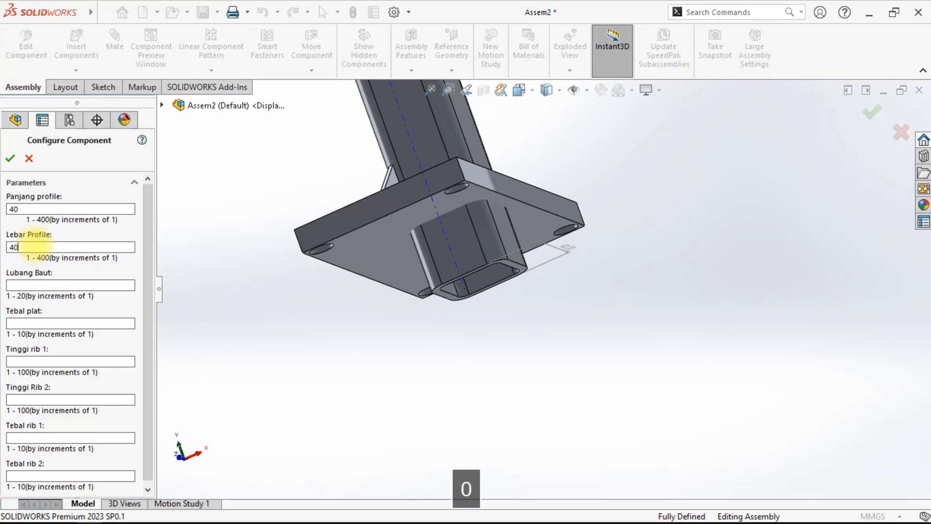
pyautogui.moveTo(542, 284); pyautogui.dragTo(653, 365, button='middle')
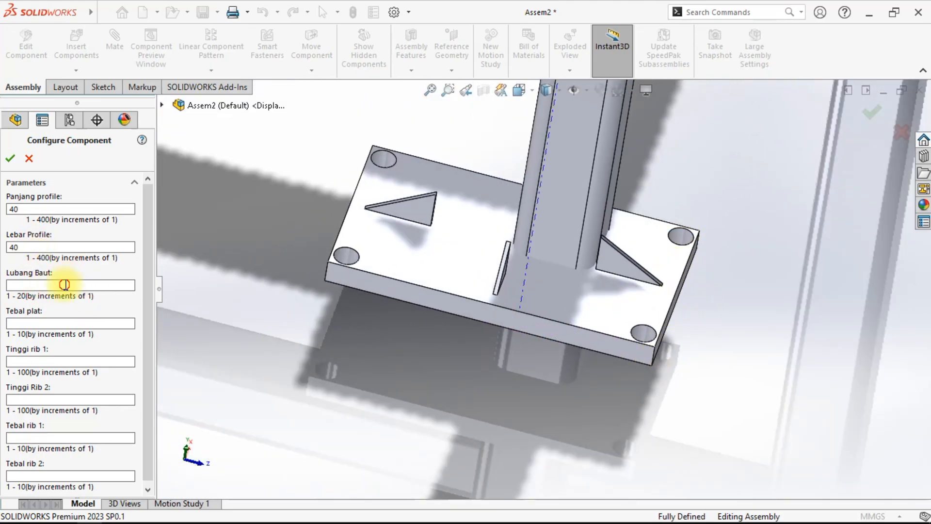
pyautogui.click(54, 324)
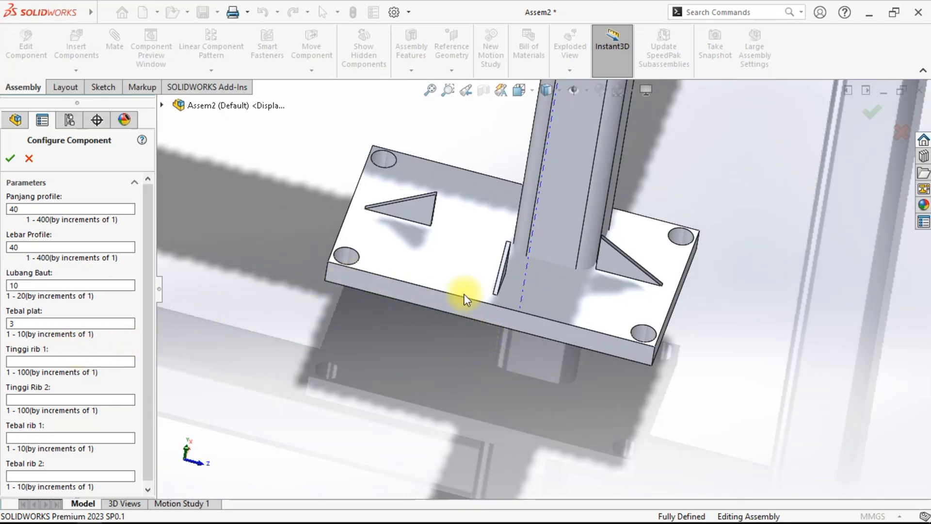
pyautogui.moveTo(423, 205); pyautogui.dragTo(451, 201, button='middle')
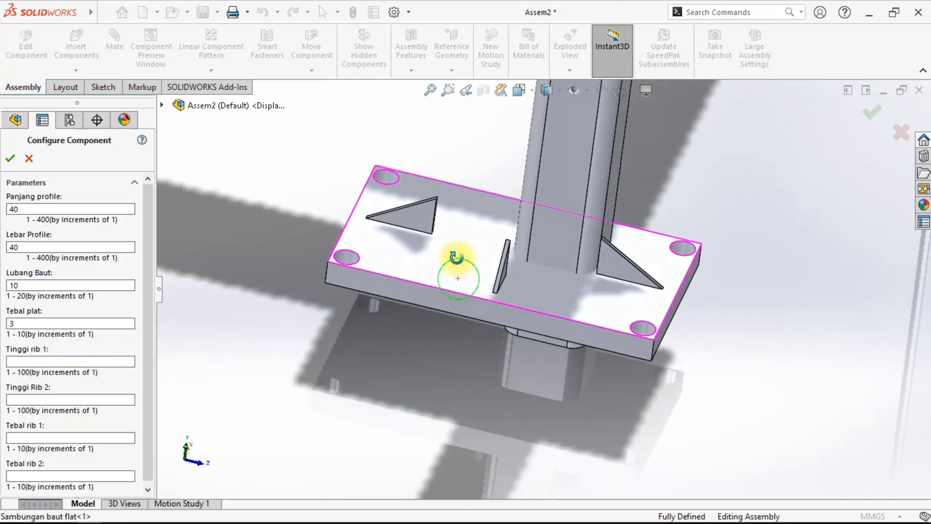
# - Set Tinggi rib 1 and Tinggi Rib 2 to 80, Tebal rib 1 and Tebal rib 2 to 3, and accept
pyautogui.click(50, 361)
pyautogui.write('80')
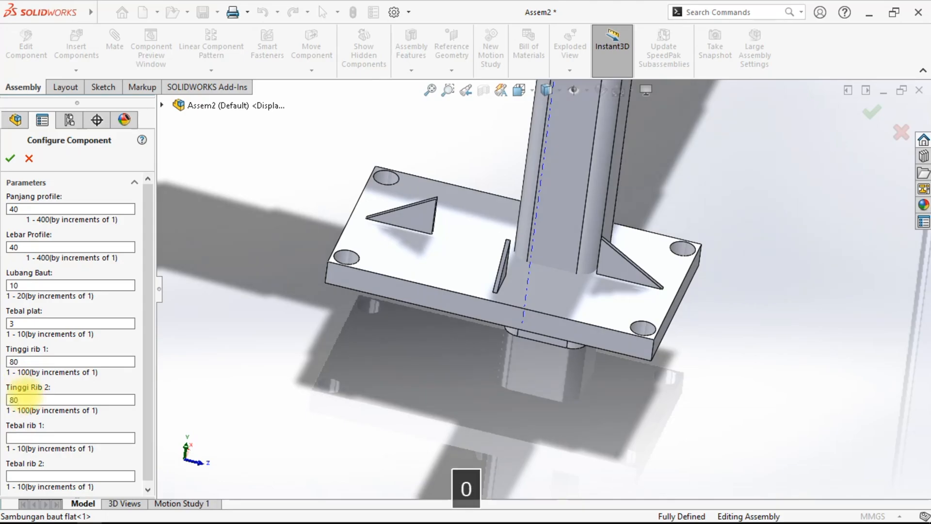
pyautogui.click(145, 264)
pyautogui.click(65, 431)
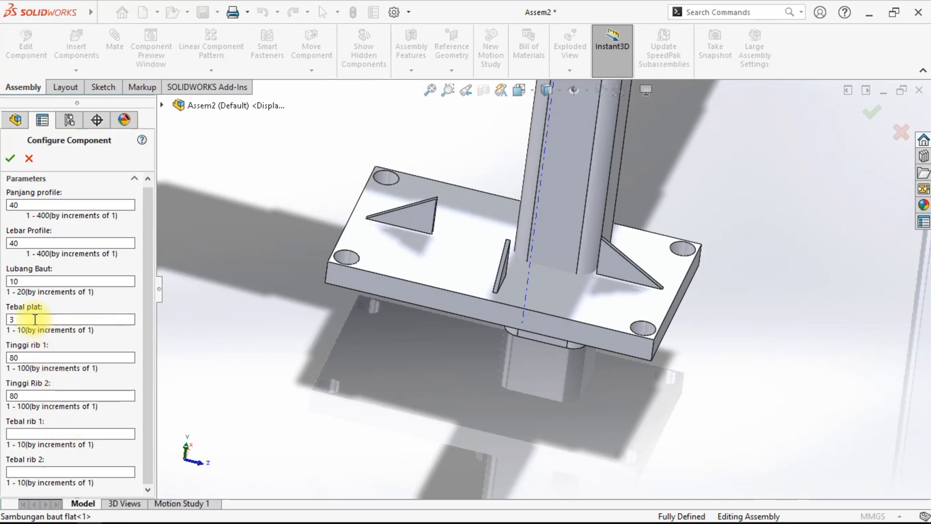
pyautogui.write('3')
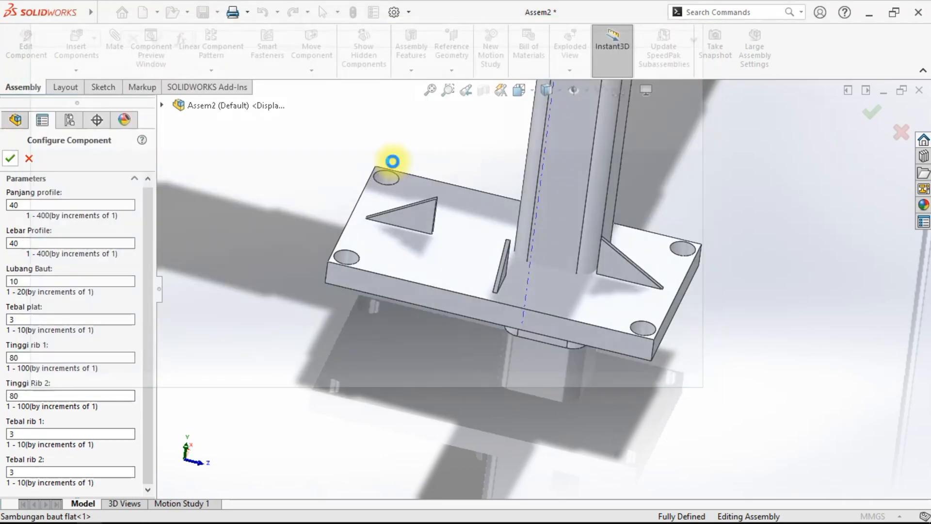
pyautogui.moveTo(393, 162); pyautogui.dragTo(574, 217, button='middle')
pyautogui.scroll(5, 575, 217)
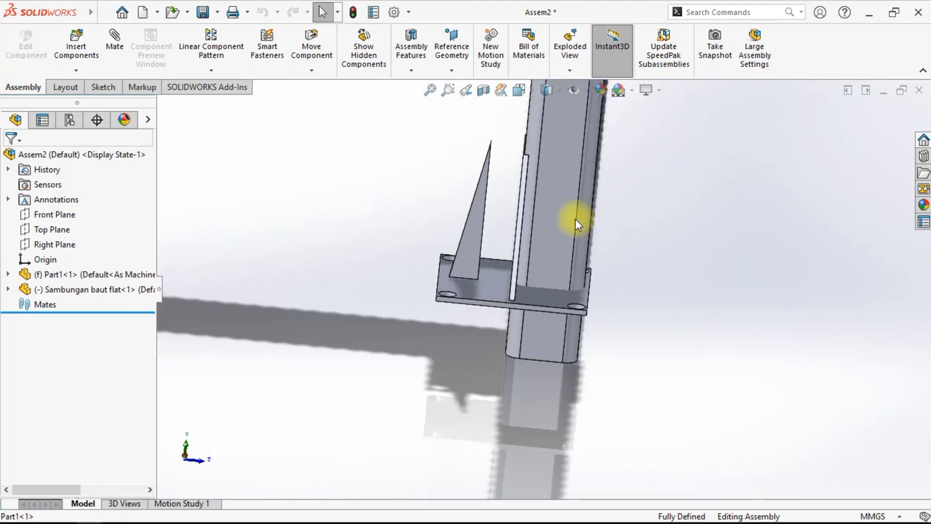
# - Inspect the placed base plate at the foot of the frame leg
pyautogui.moveTo(499, 218); pyautogui.dragTo(561, 327, button='middle')
pyautogui.moveTo(563, 335); pyautogui.dragTo(599, 406)
pyautogui.moveTo(598, 406); pyautogui.dragTo(730, 349, button='middle')
pyautogui.scroll(10, 634, 395)
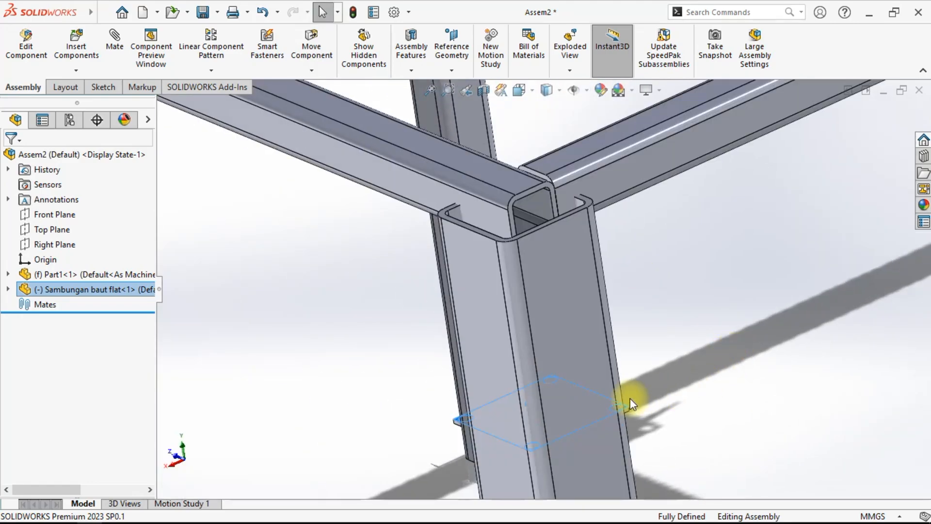
pyautogui.scroll(-10, 527, 266)
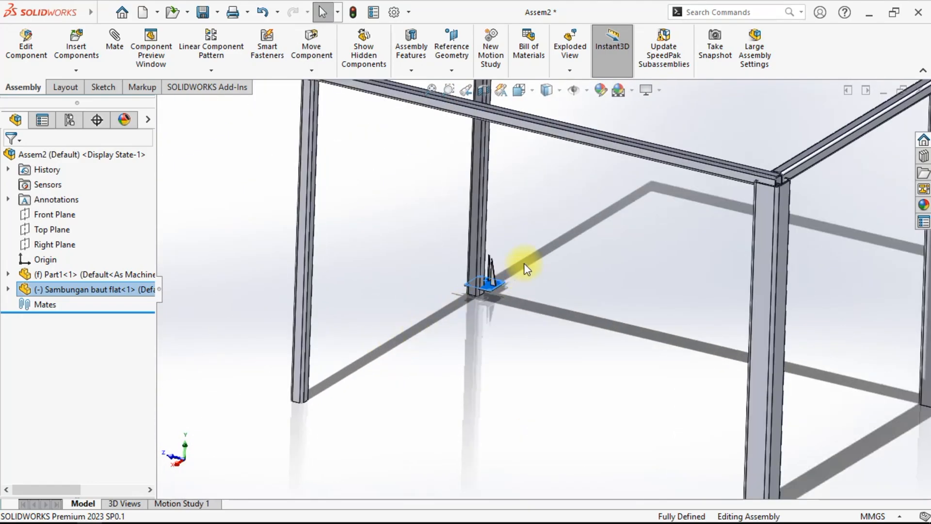
# - Mate the base plate's bottom face coincident with the bottom face of the frame leg
pyautogui.moveTo(545, 380); pyautogui.dragTo(472, 390, button='middle')
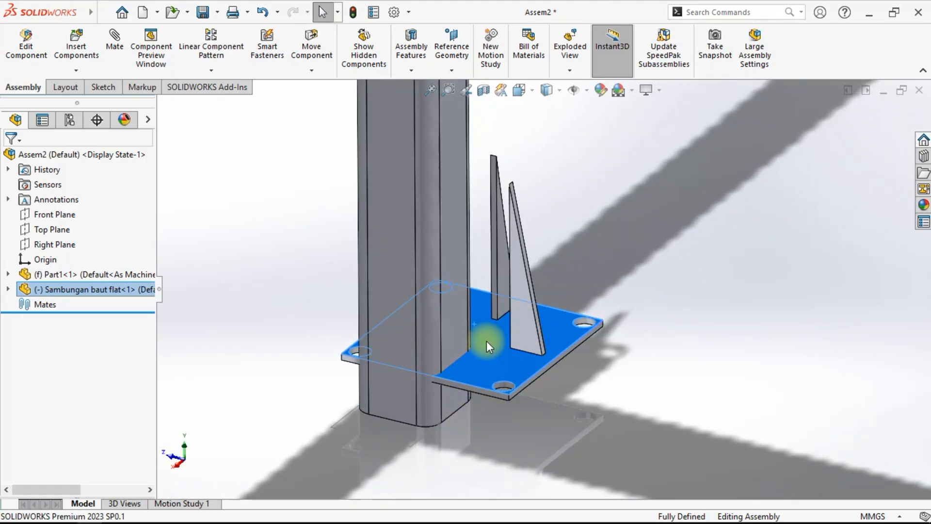
pyautogui.click(493, 368)
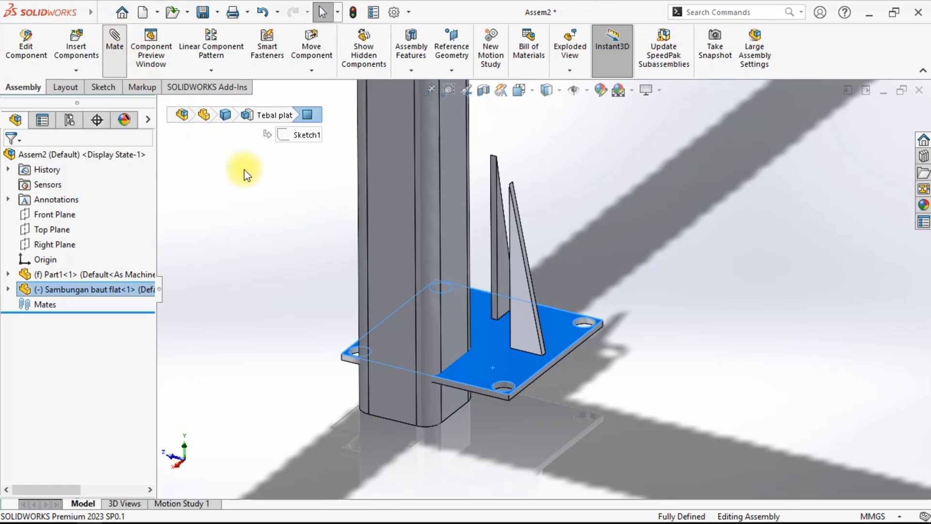
pyautogui.moveTo(482, 363); pyautogui.dragTo(477, 244, button='middle')
pyautogui.scroll(-3, 474, 422)
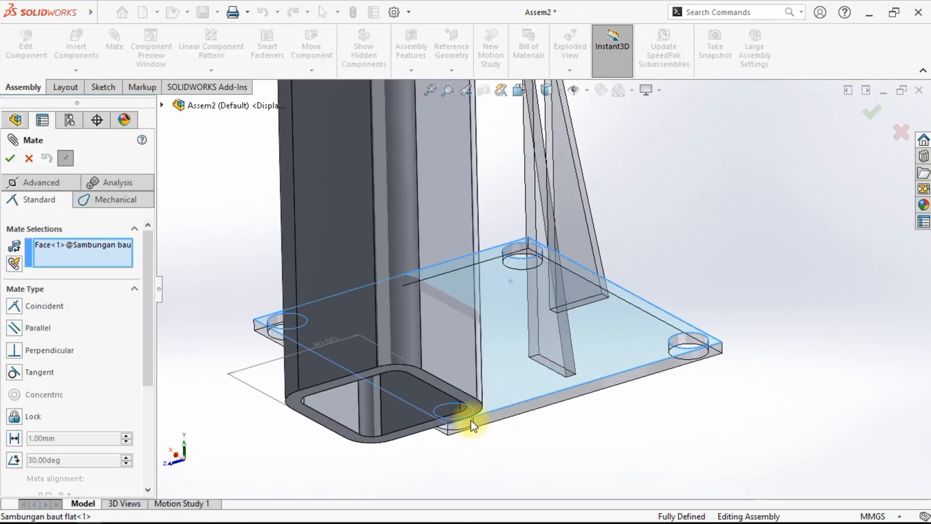
pyautogui.click(465, 397)
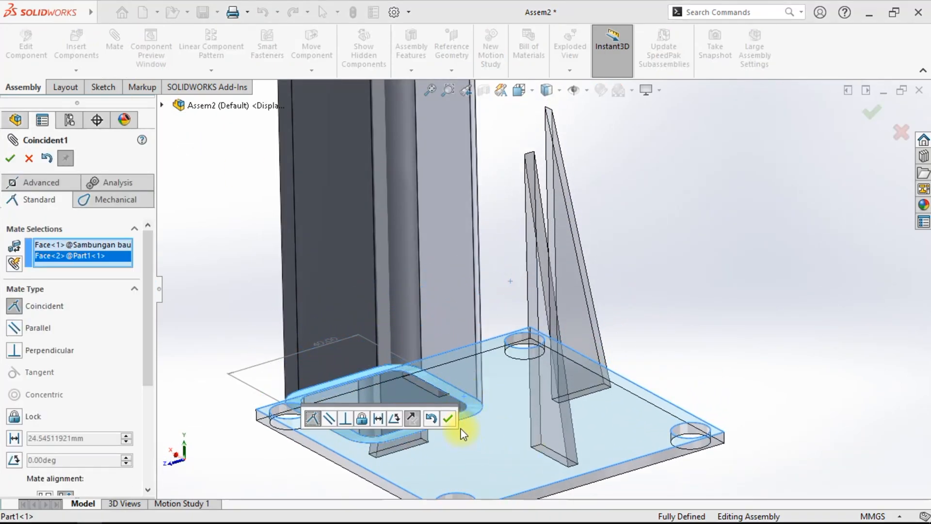
pyautogui.click(445, 415)
# - Add a coincident mate between the frame leg's axis and a face of the base plate
pyautogui.click(447, 280)
pyautogui.moveTo(446, 280); pyautogui.dragTo(547, 333, button='middle')
pyautogui.click(357, 316)
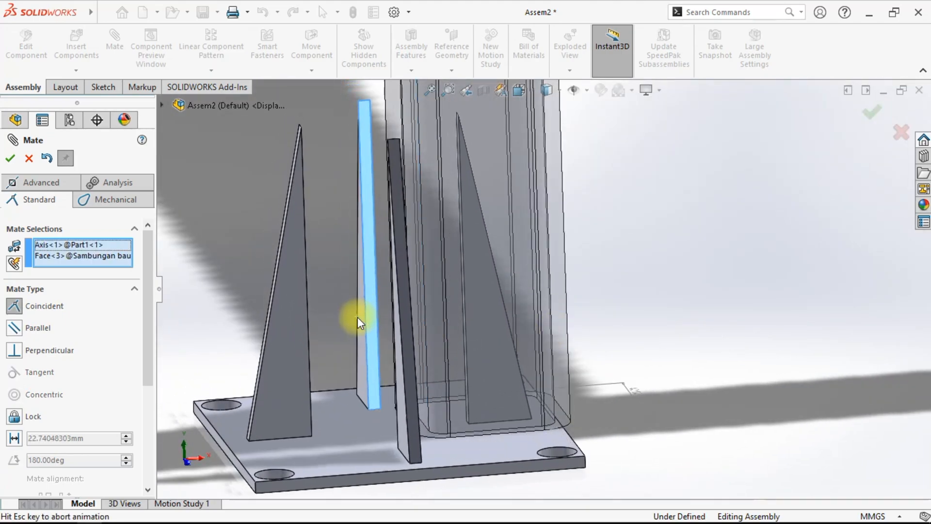
pyautogui.click(342, 338)
# - Mate a rib's inner face coincident with the side face of the frame leg and close Mate
pyautogui.moveTo(343, 338); pyautogui.dragTo(395, 362, button='middle')
pyautogui.click(274, 378)
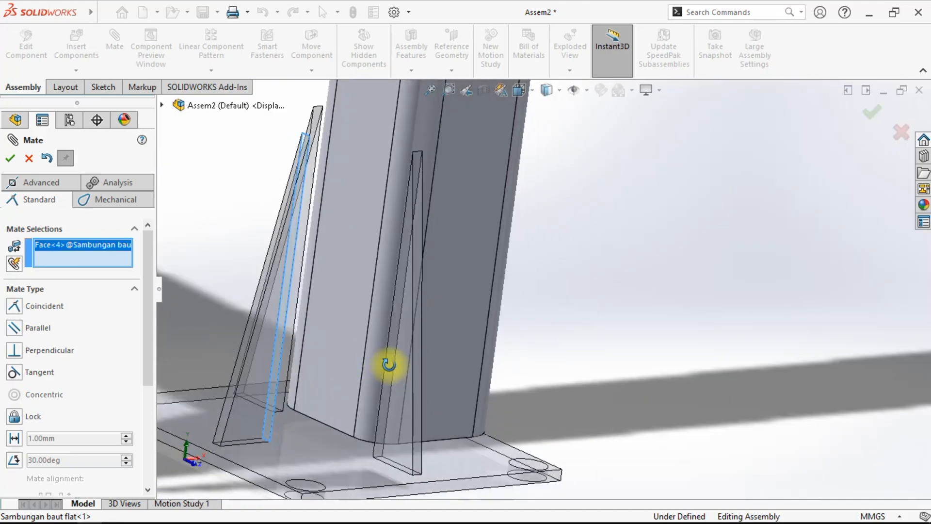
pyautogui.click(354, 332)
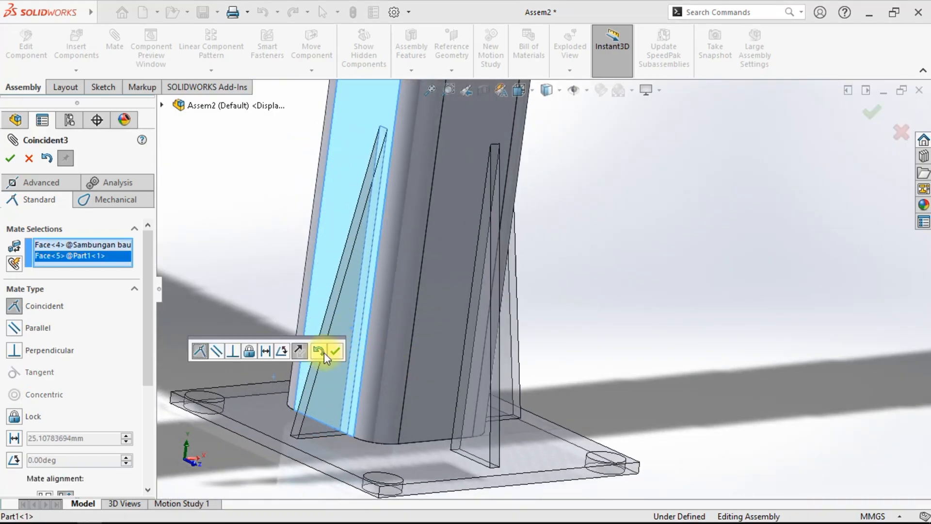
pyautogui.click(333, 352)
pyautogui.moveTo(431, 379); pyautogui.dragTo(503, 437, button='middle')
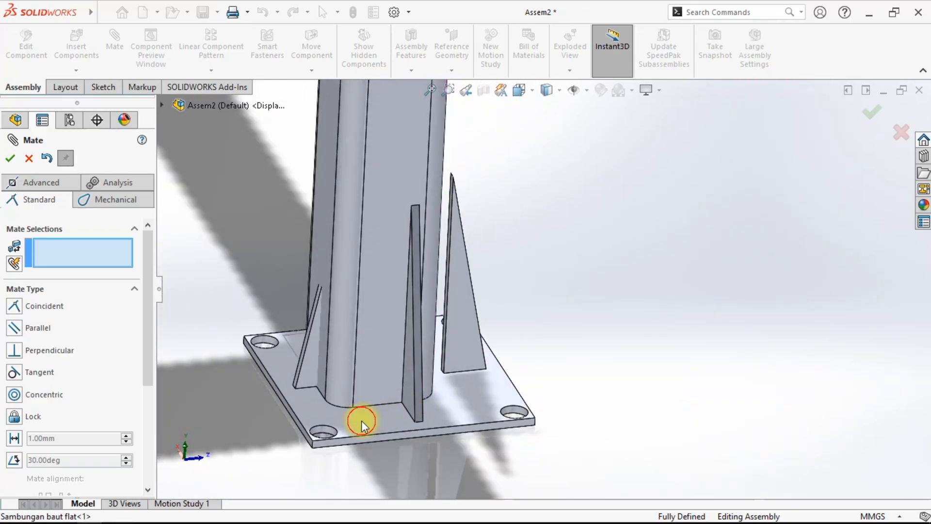
pyautogui.click(13, 158)
# - Edit Coincident2, replacing the leg's axis reference with the leg's side face, and accept
pyautogui.click(297, 418)
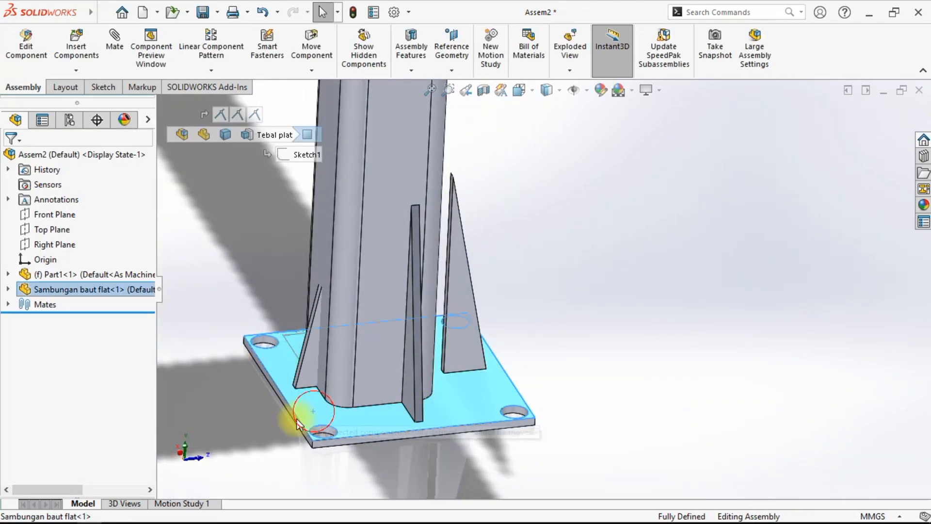
pyautogui.click(88, 351)
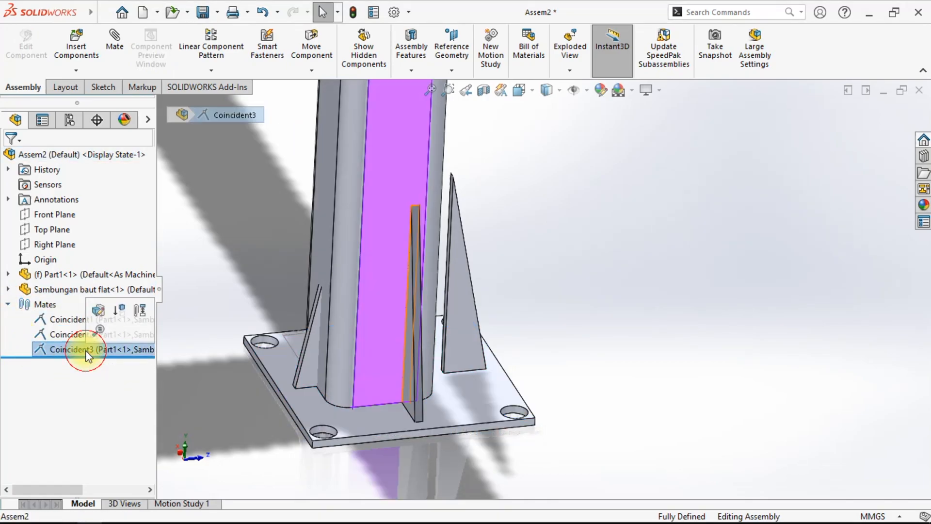
pyautogui.click(62, 335)
pyautogui.click(52, 318)
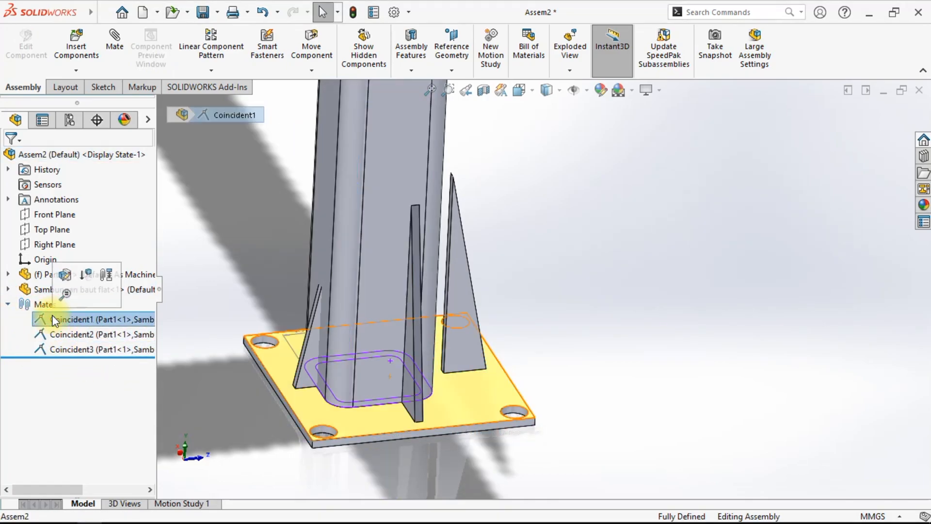
pyautogui.click(54, 336)
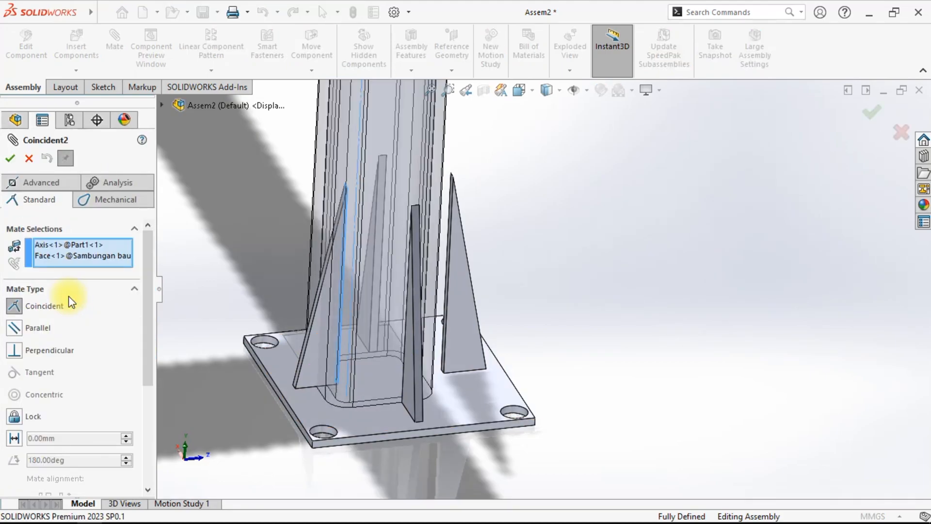
pyautogui.rightClick(61, 253)
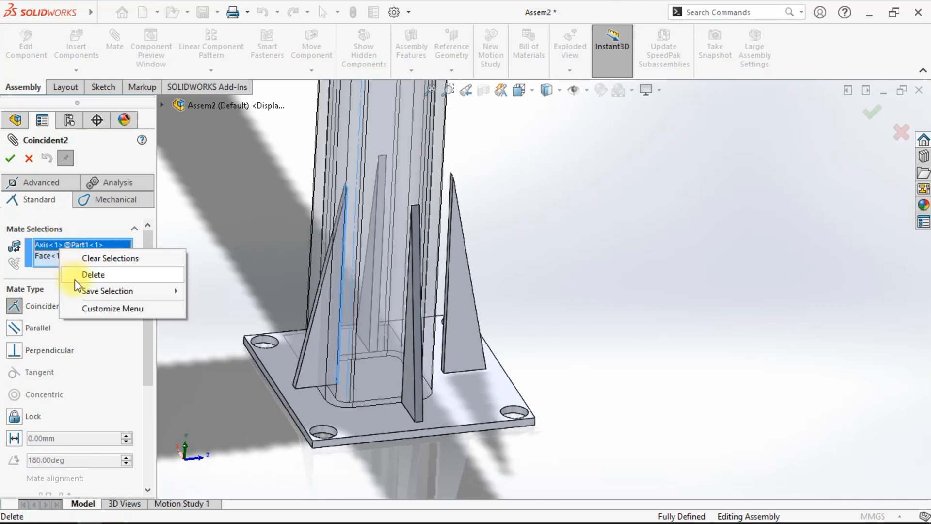
pyautogui.click(92, 274)
pyautogui.click(322, 241)
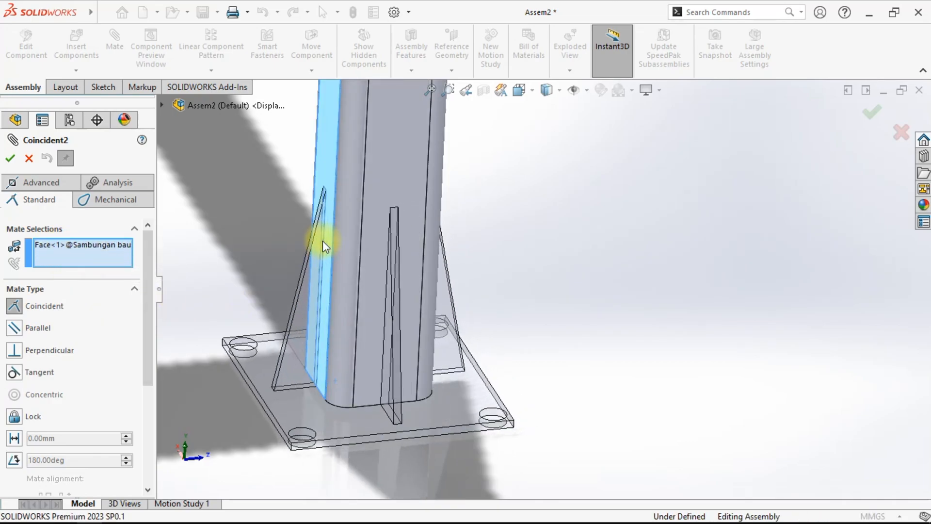
pyautogui.click(10, 158)
# - Inspect the base plate at the foot of the leg from several angles and close the Mate tool
pyautogui.moveTo(585, 376); pyautogui.dragTo(671, 356, button='middle')
pyautogui.scroll(7, 667, 387)
pyautogui.scroll(-7, 357, 384)
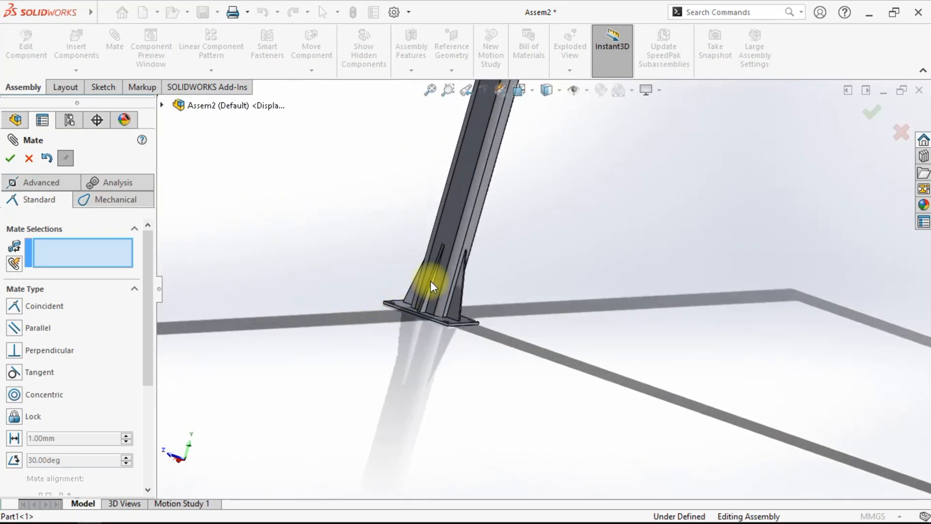
pyautogui.scroll(-3, 431, 293)
pyautogui.moveTo(443, 297); pyautogui.dragTo(514, 441, button='middle')
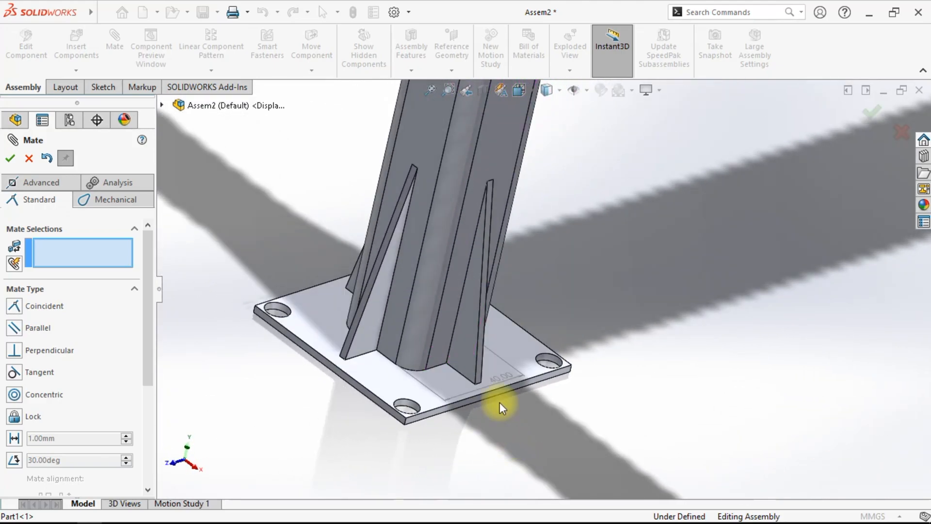
pyautogui.moveTo(593, 421); pyautogui.dragTo(590, 372, button='middle')
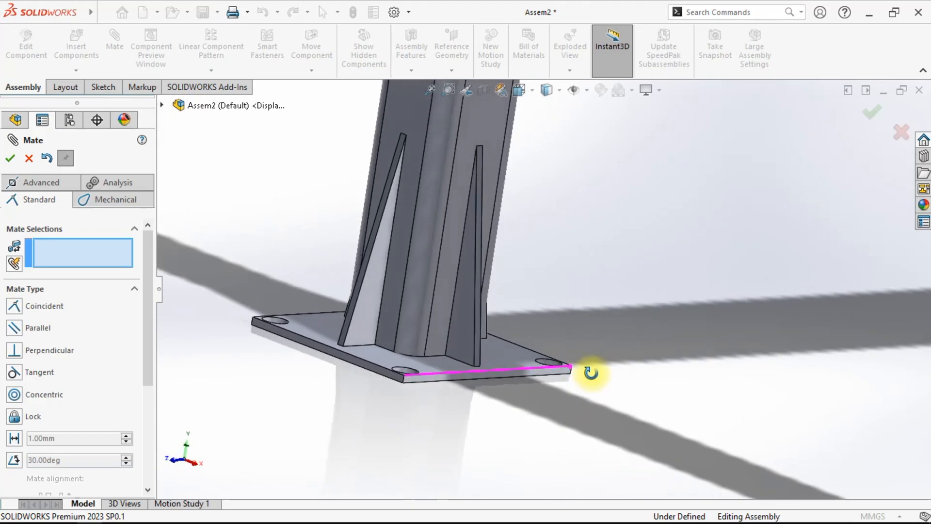
pyautogui.moveTo(480, 429); pyautogui.dragTo(531, 449, button='middle')
pyautogui.click(9, 165)
# - Zoom out to view the whole frame, then zoom back in on the base plate
pyautogui.scroll(5, 487, 251)
pyautogui.scroll(4, 641, 298)
pyautogui.scroll(-5, 615, 251)
pyautogui.moveTo(559, 304); pyautogui.dragTo(520, 343, button='middle')
pyautogui.scroll(3, 520, 343)
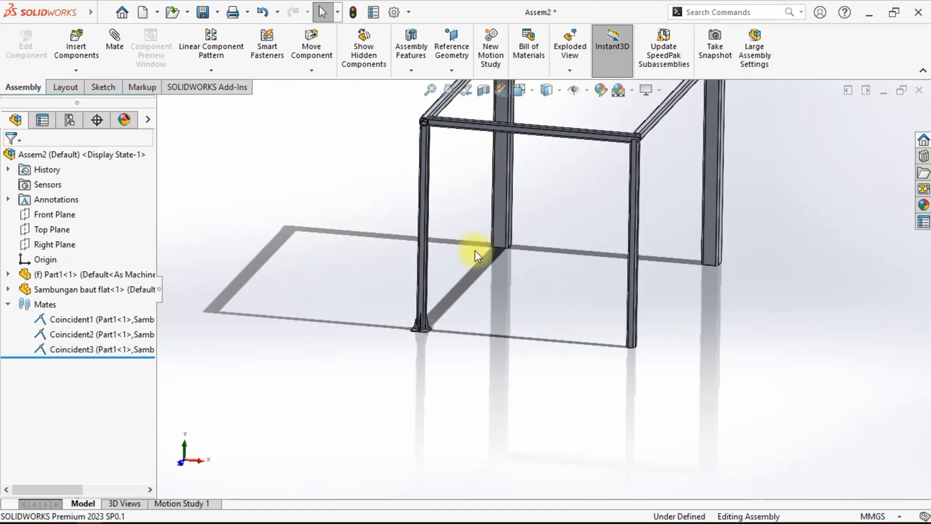
pyautogui.click(519, 90)
pyautogui.click(597, 128)
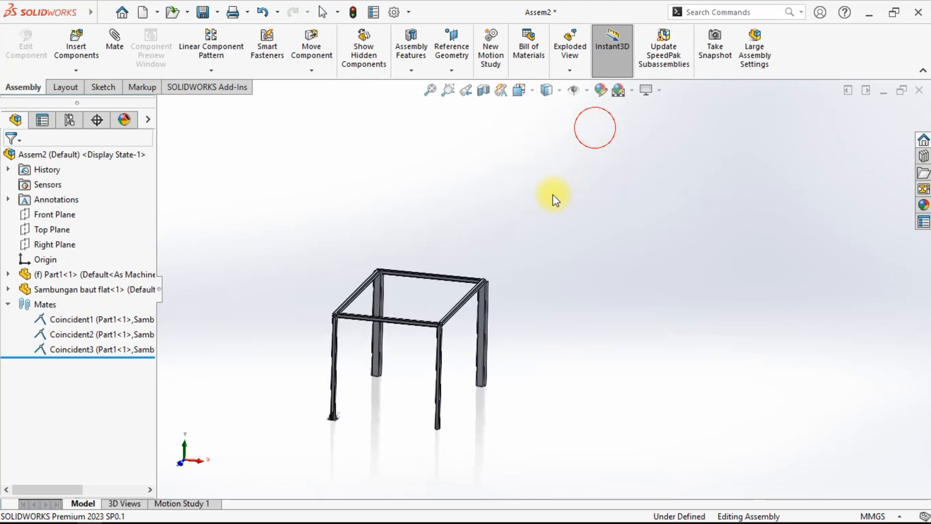
pyautogui.scroll(-10, 411, 380)
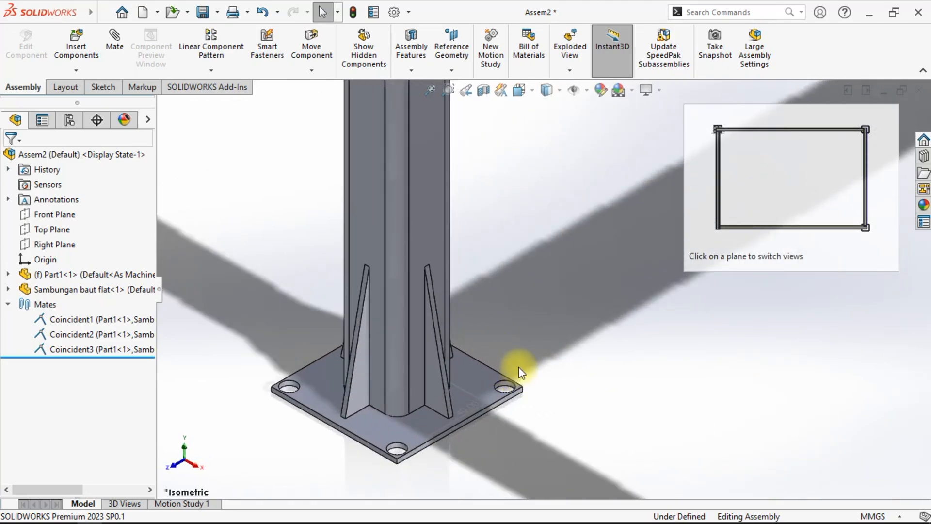